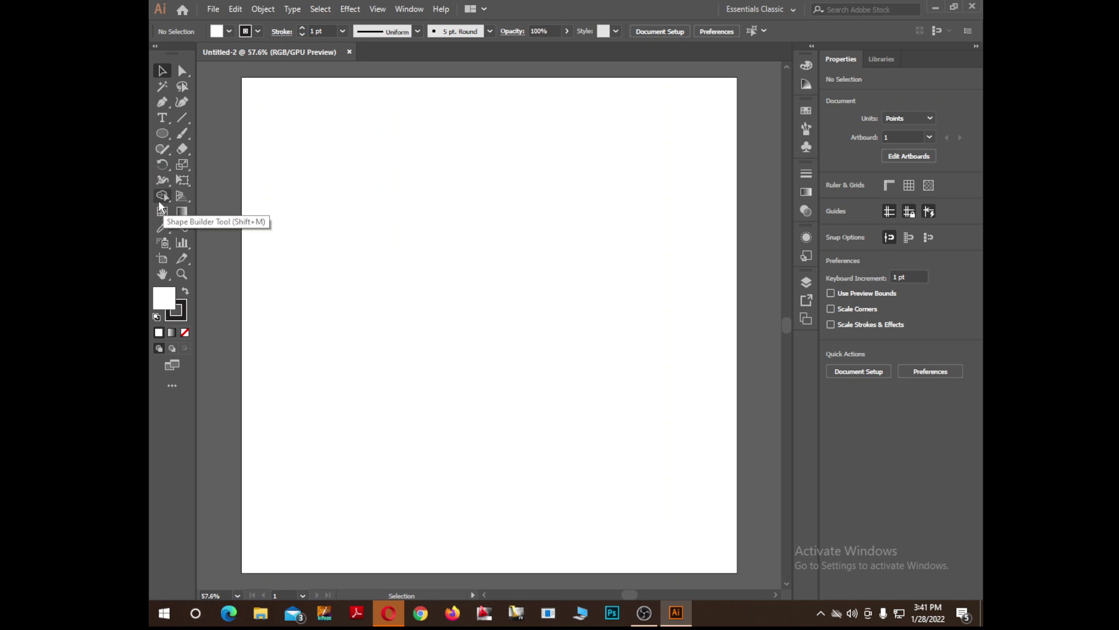
Step: Review the Smooth Color, Specified Steps and Specified Distance spacing modes and the orientation choices in the Blend tool options
click(179, 227)
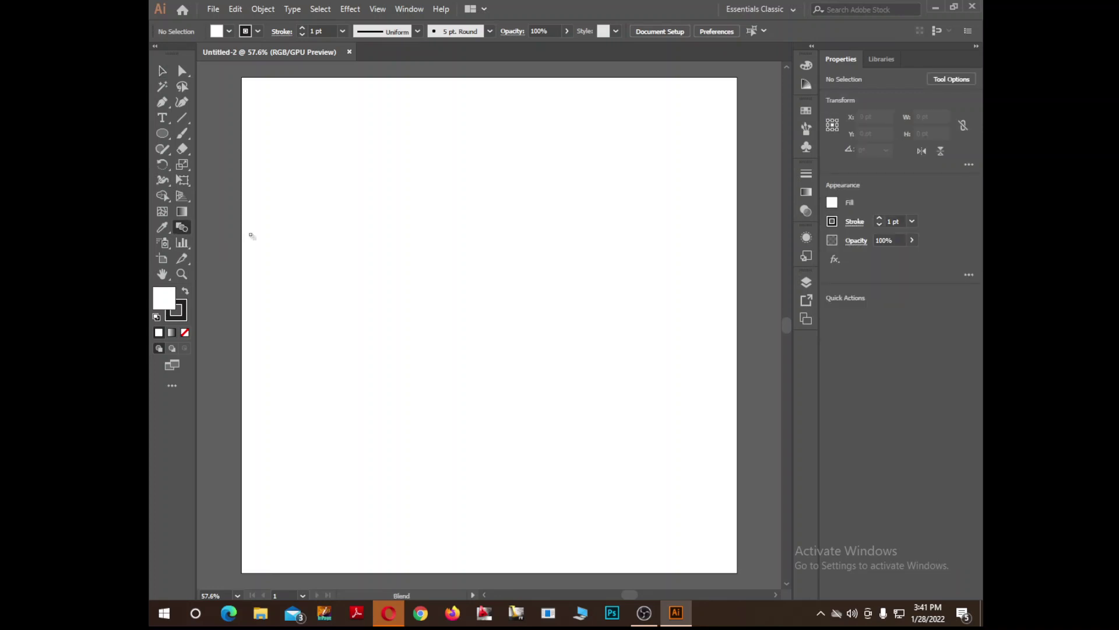
double_click(187, 225)
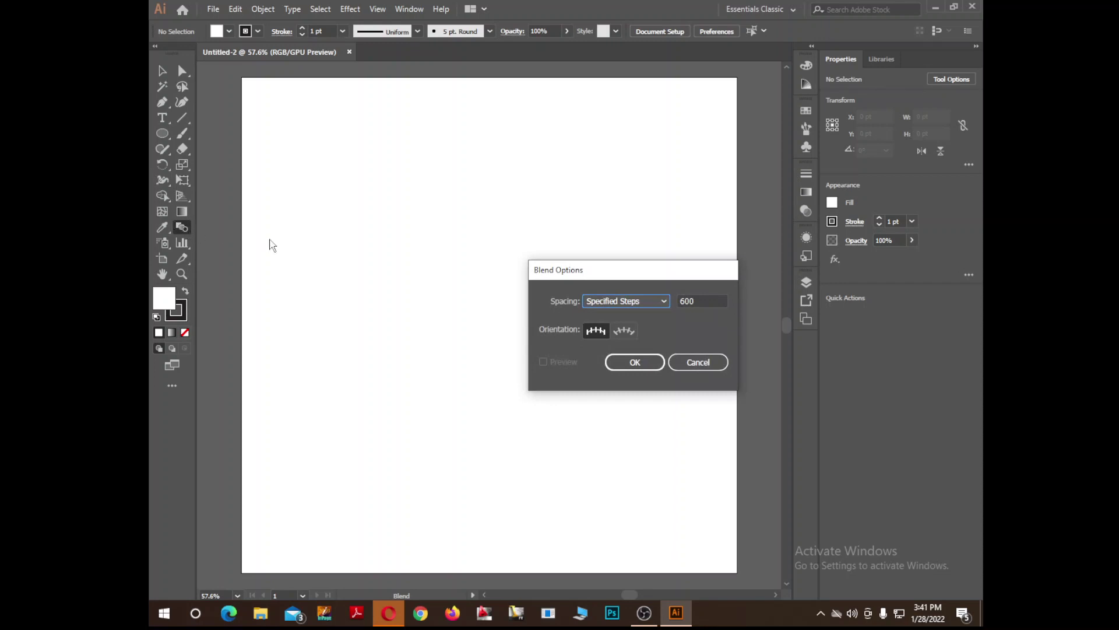
click(660, 305)
click(626, 318)
click(666, 302)
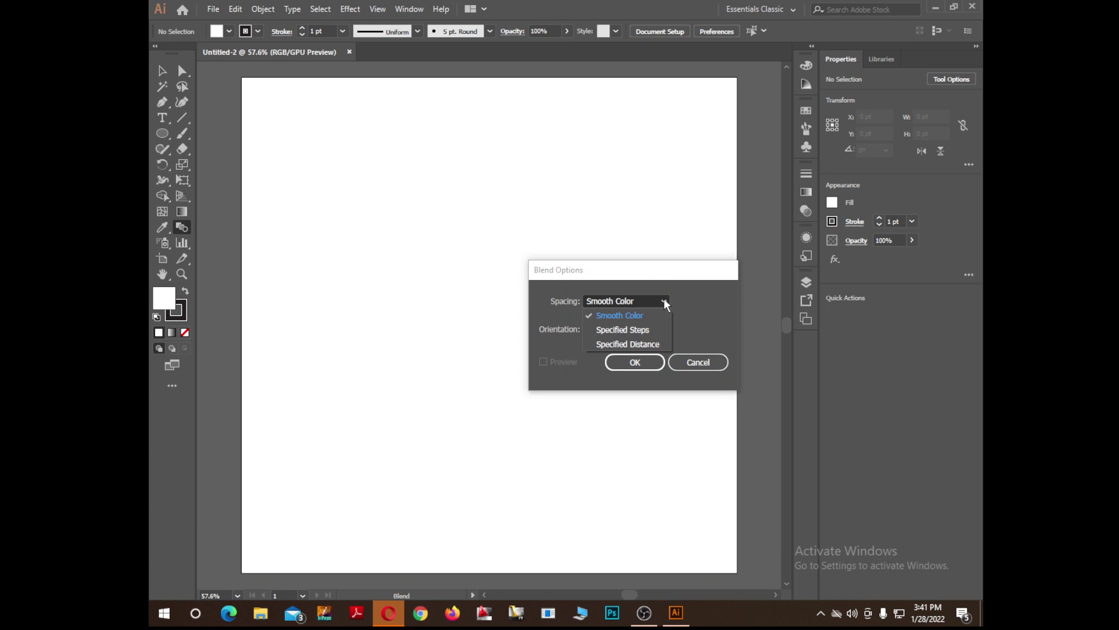
click(642, 328)
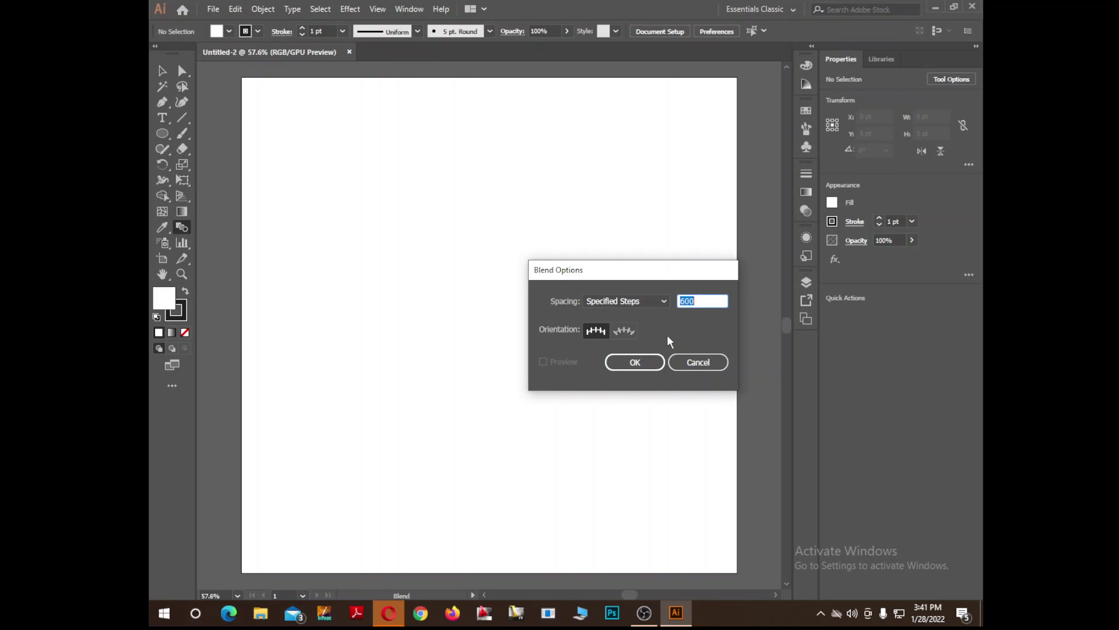
click(660, 298)
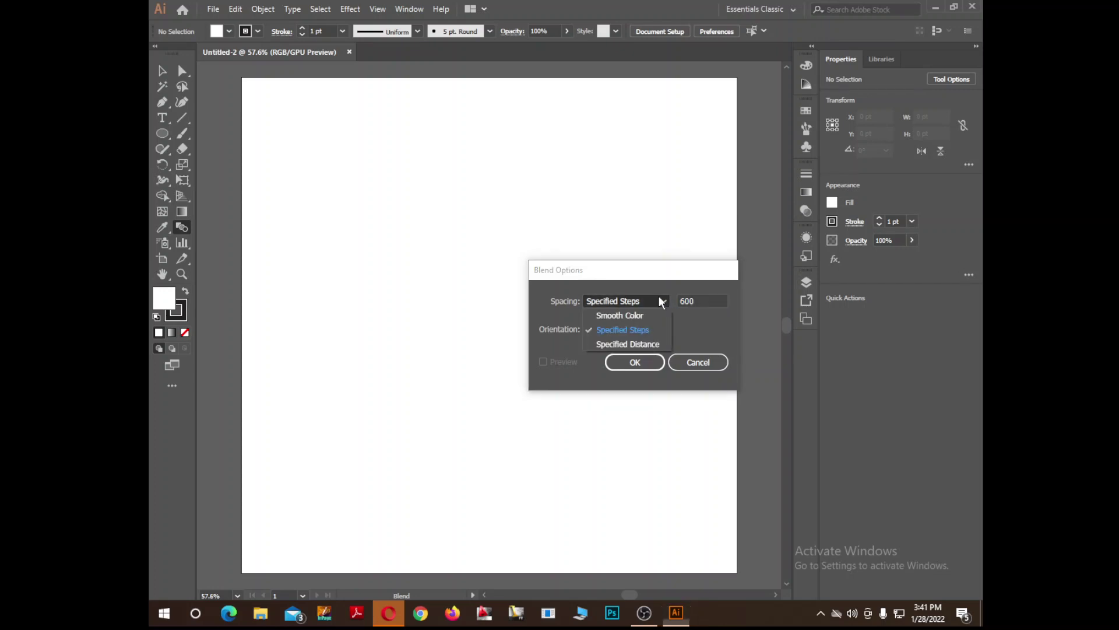
click(649, 344)
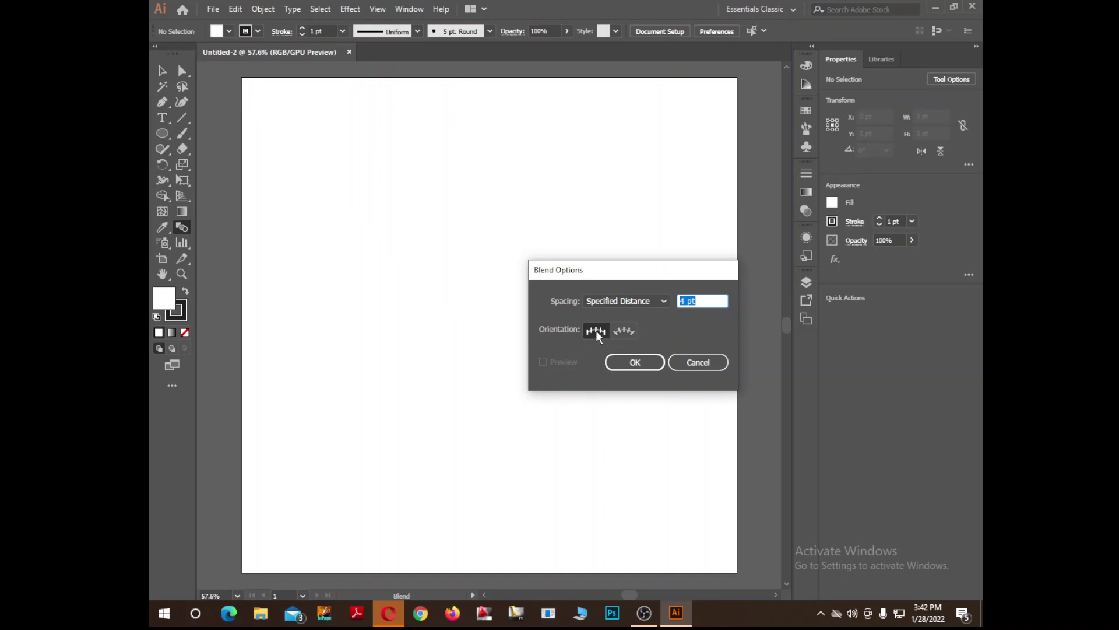
click(627, 334)
click(651, 363)
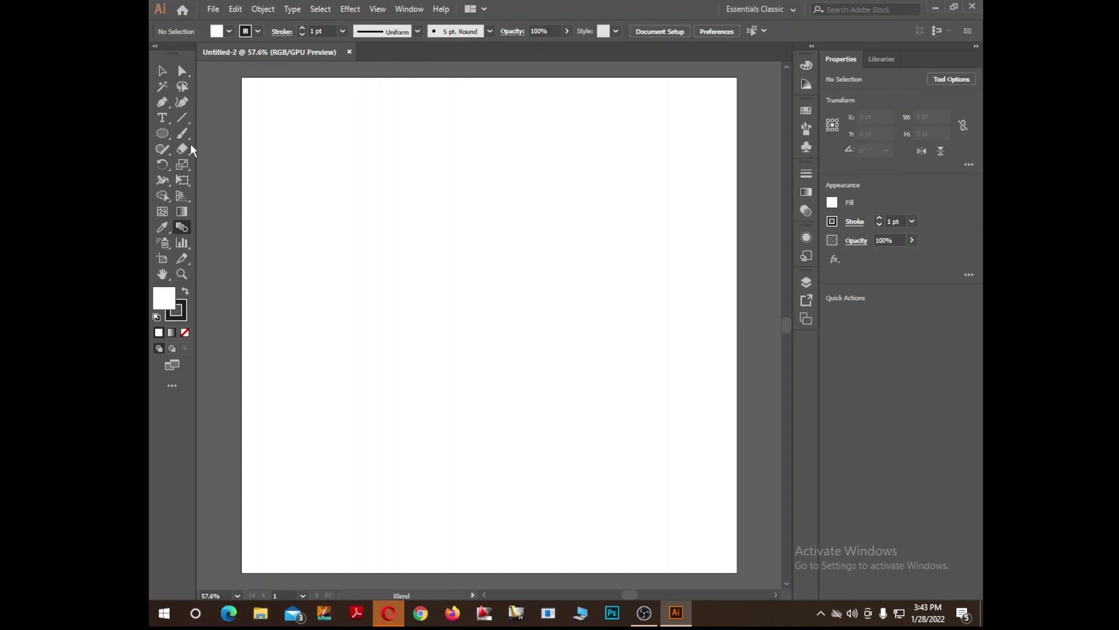
Step: Draw a five-pointed star about 196 pt wide and 189 pt high in the artboard's upper left area
click(163, 135)
drag(162, 138, 222, 195)
drag(349, 144, 317, 188)
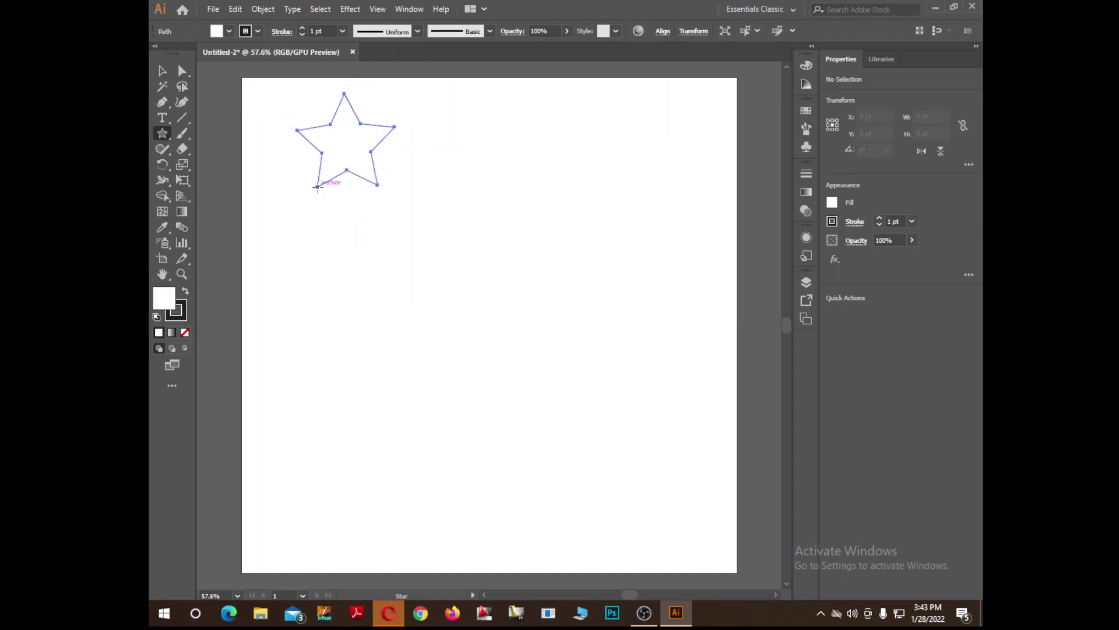
Step: Swap the star's fill and stroke colours to give it a black fill, and set its stroke to none
click(185, 291)
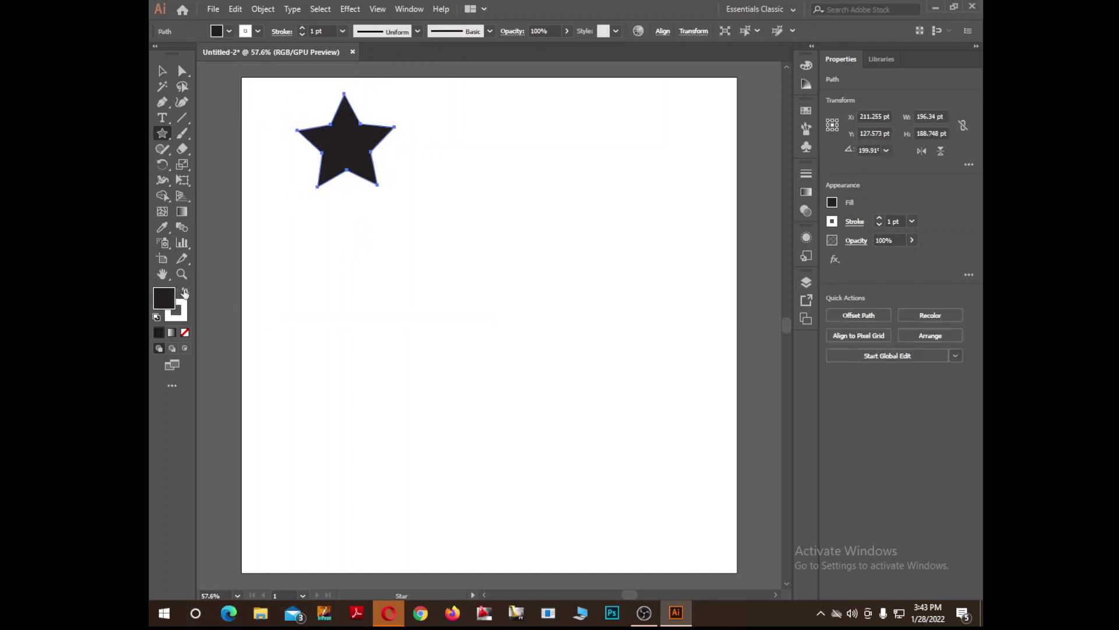
click(184, 309)
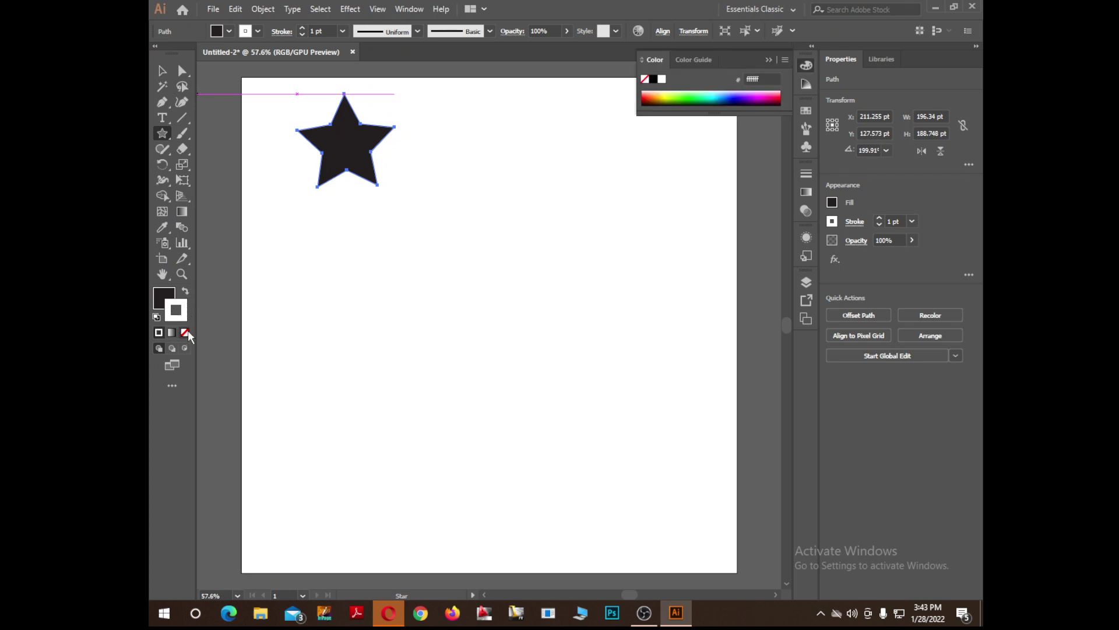
click(187, 332)
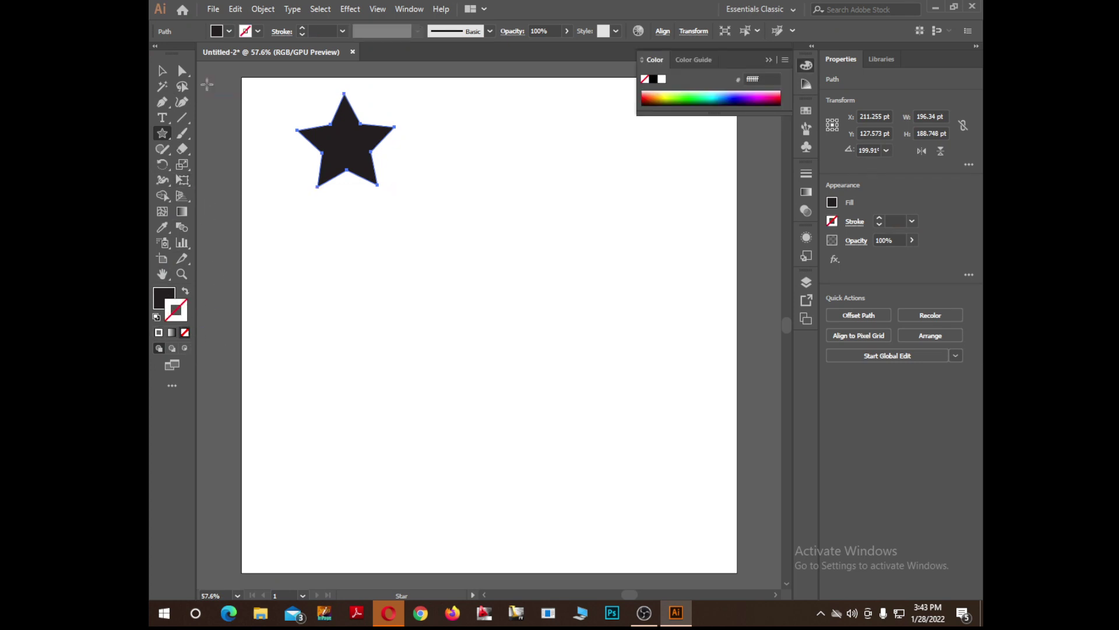
click(162, 71)
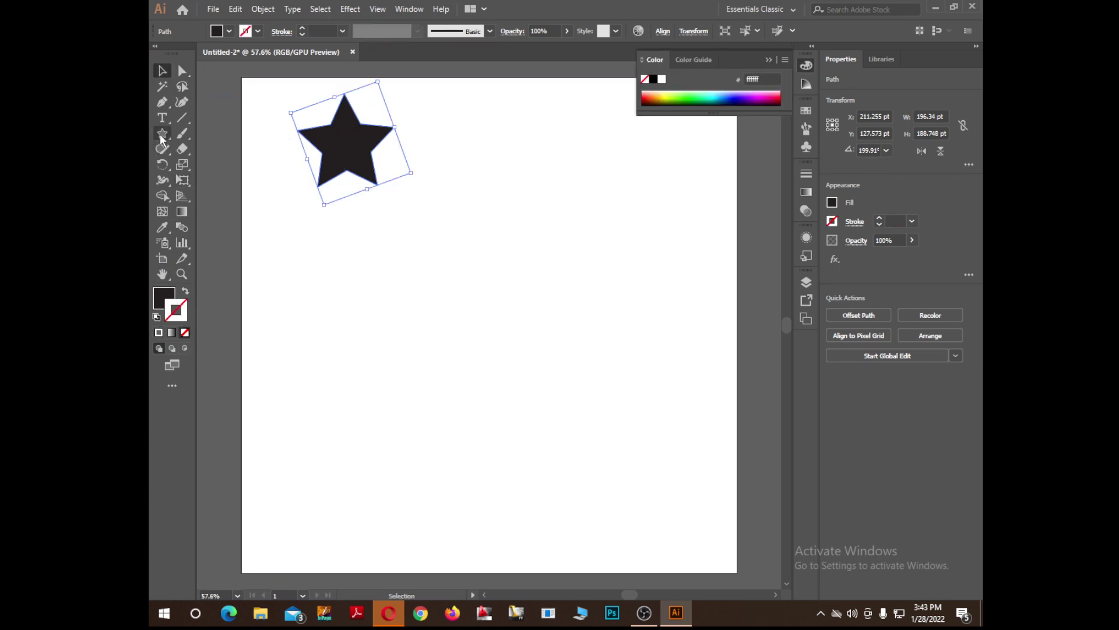
Step: Draw a circle about 209 pt in diameter in the artboard's lower right area and fill it with colour ff0049
drag(162, 132, 229, 173)
drag(643, 348, 558, 452)
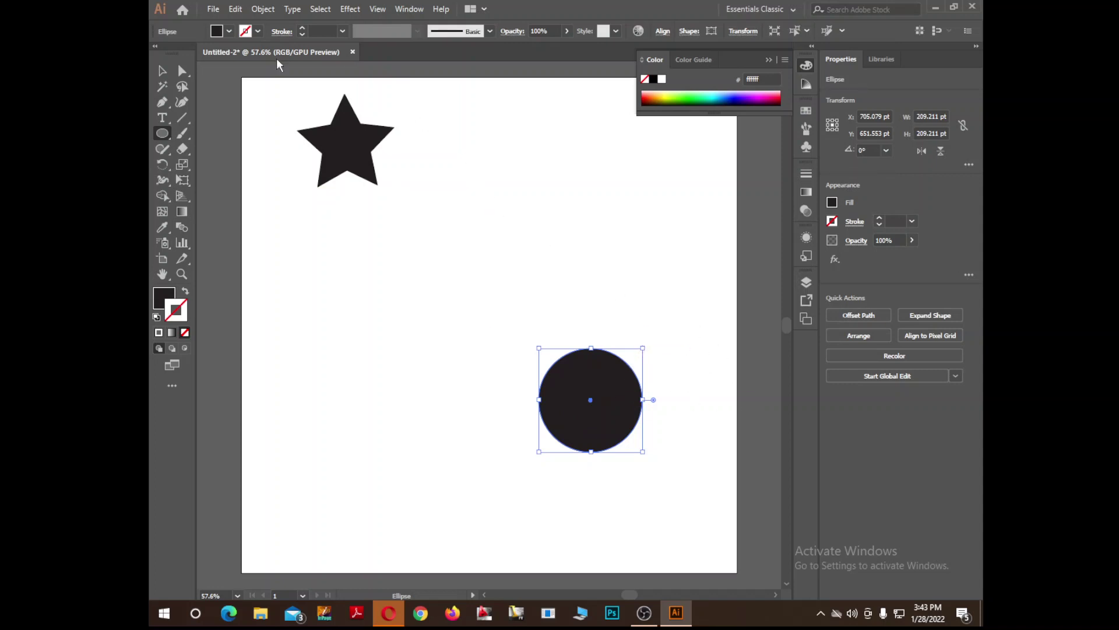
double_click(163, 298)
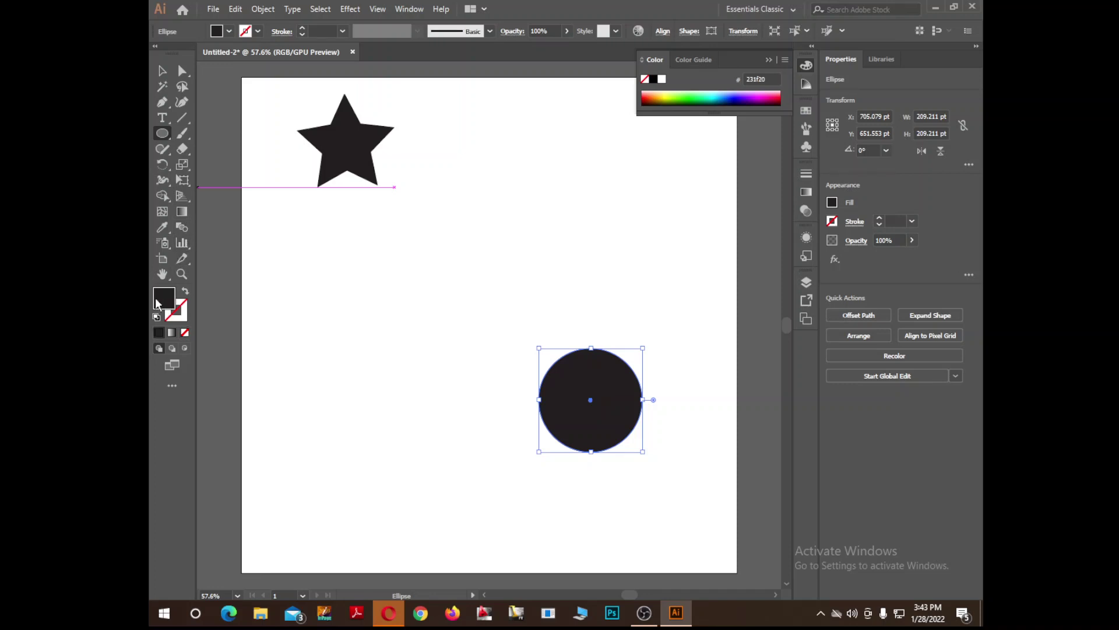
text(ff0049)
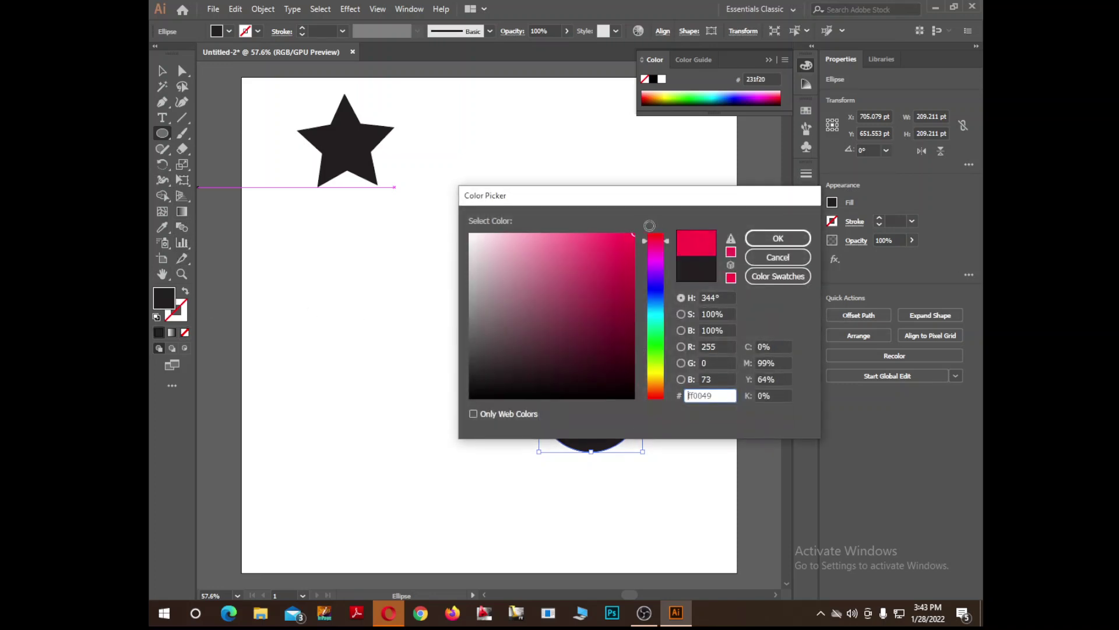
click(778, 237)
Step: Select the star together with the circle and set the blend spacing to Smooth Color
click(162, 70)
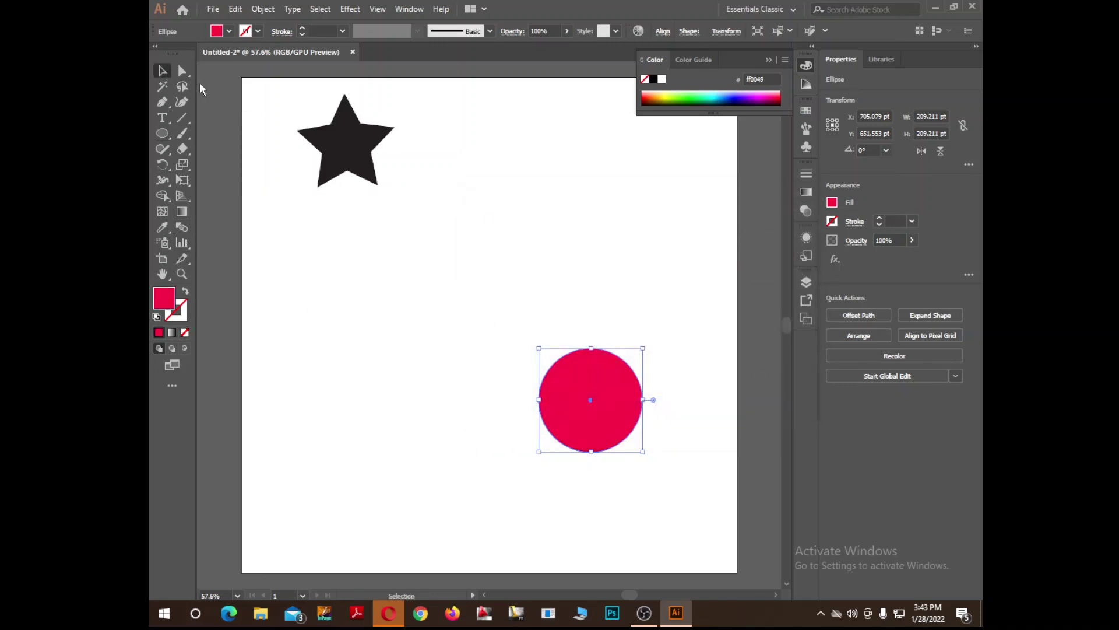
shift+click(382, 142)
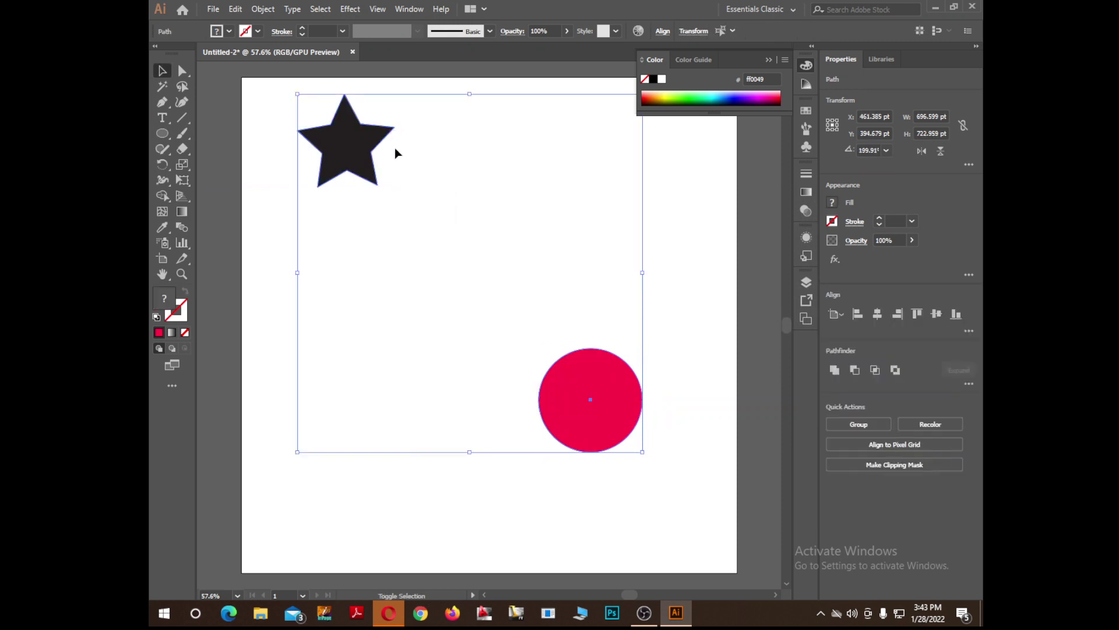
click(182, 227)
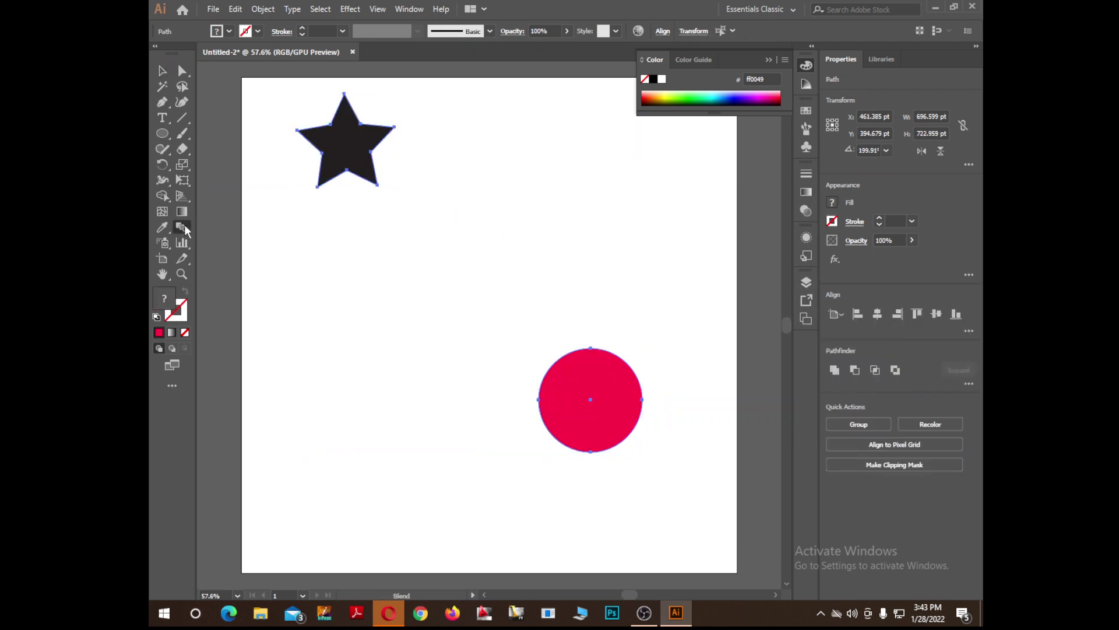
double_click(182, 226)
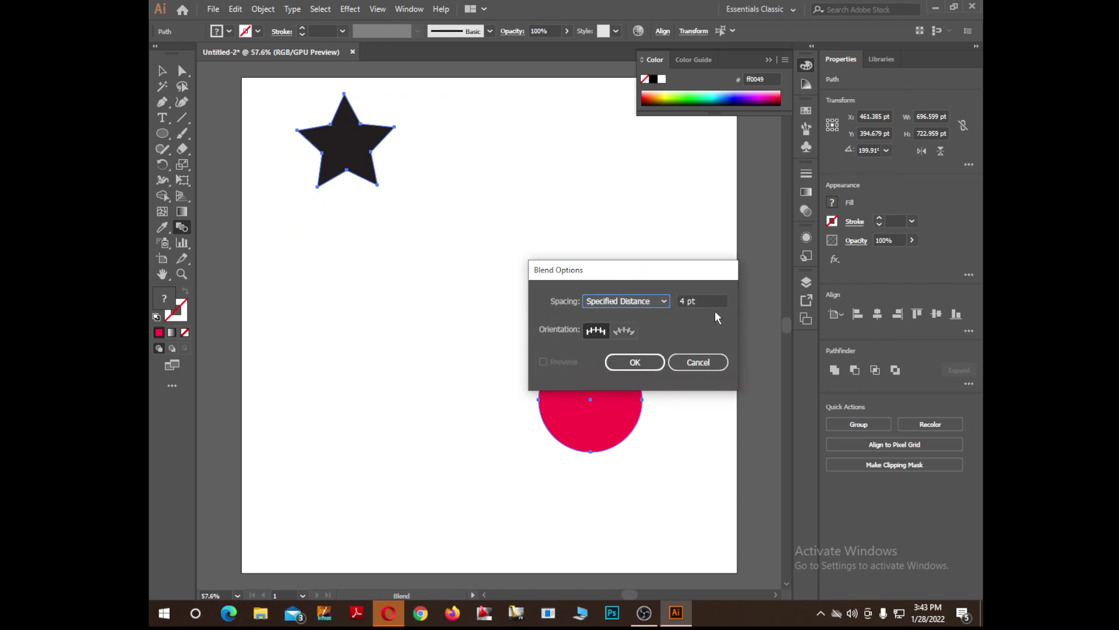
click(665, 303)
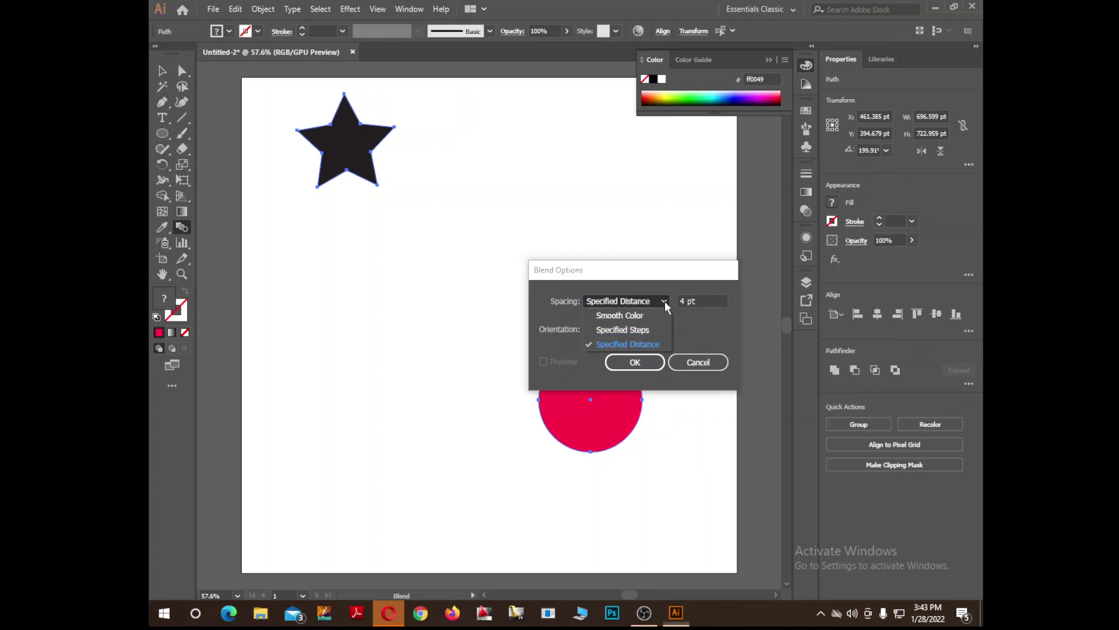
click(623, 317)
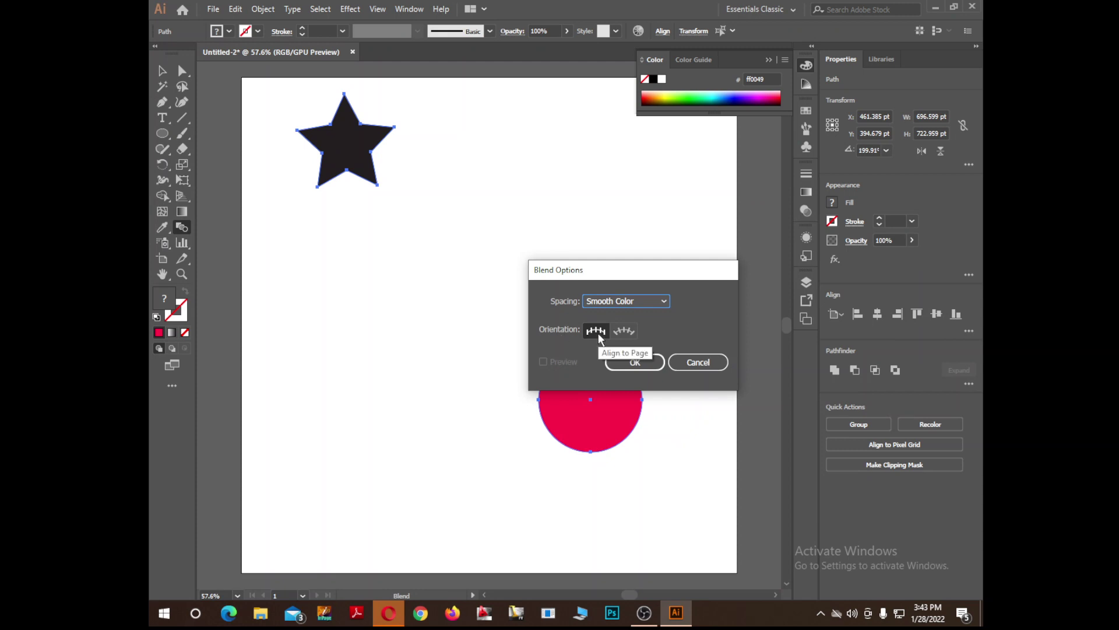
click(626, 362)
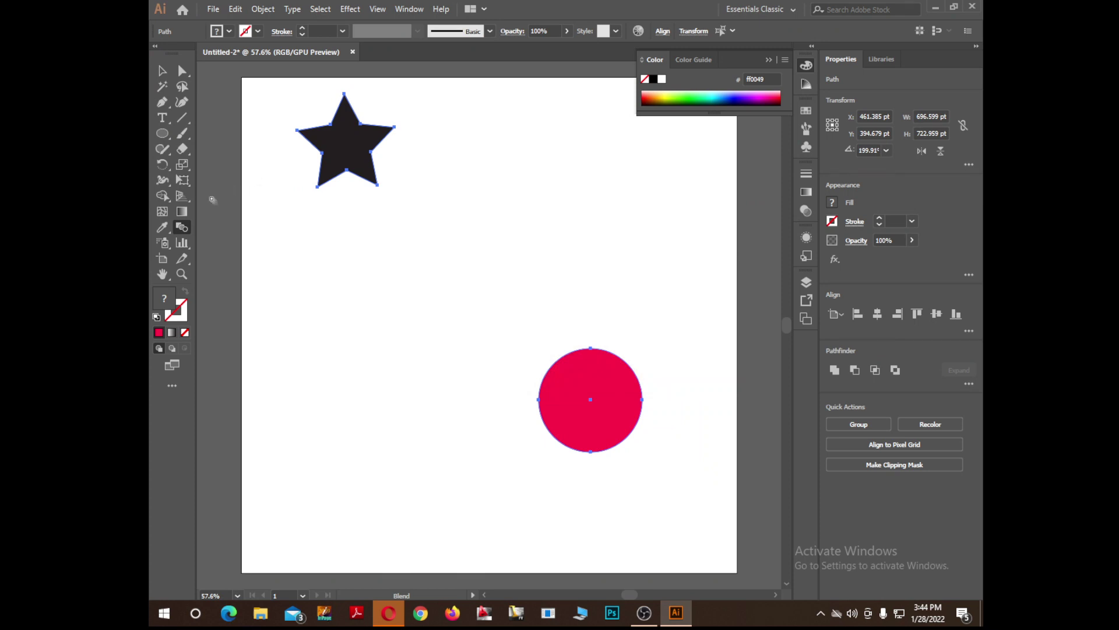
Step: Make a blend between the selected star and circle
key(v)
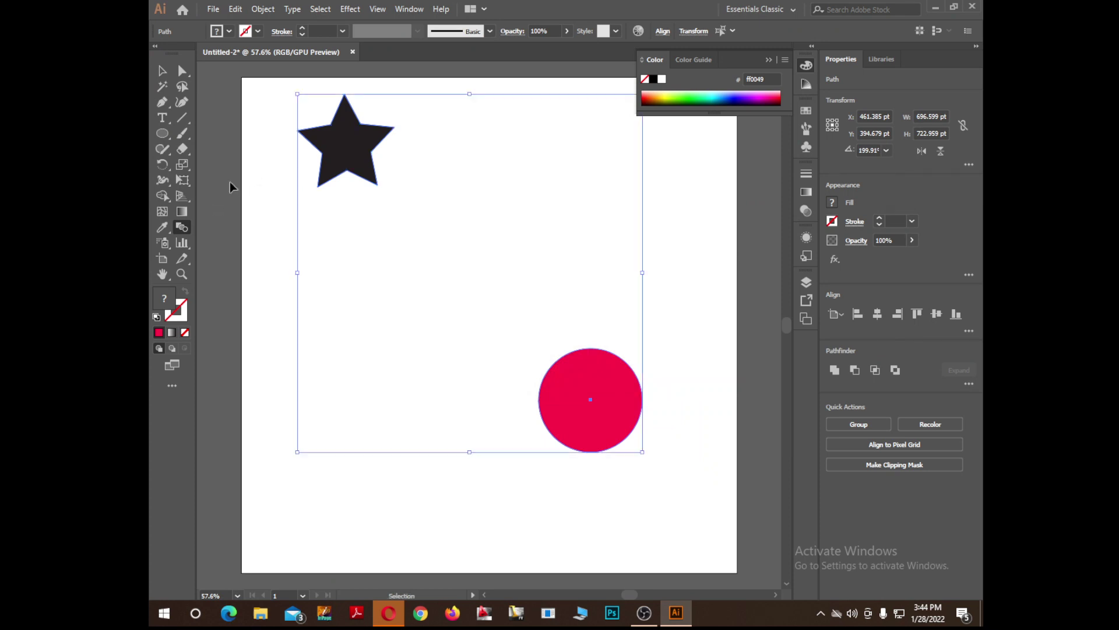
key(w)
key(ctrl+alt+b)
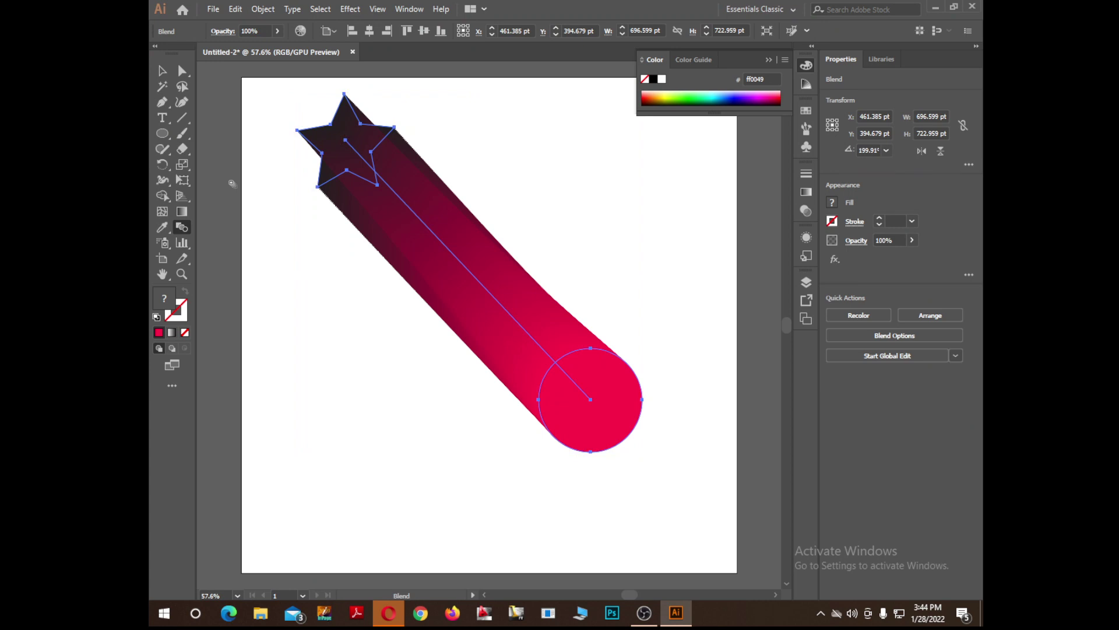
Step: Compare the Align to Page and Align to Path orientations on the star-to-circle blend, with and without preview
double_click(184, 228)
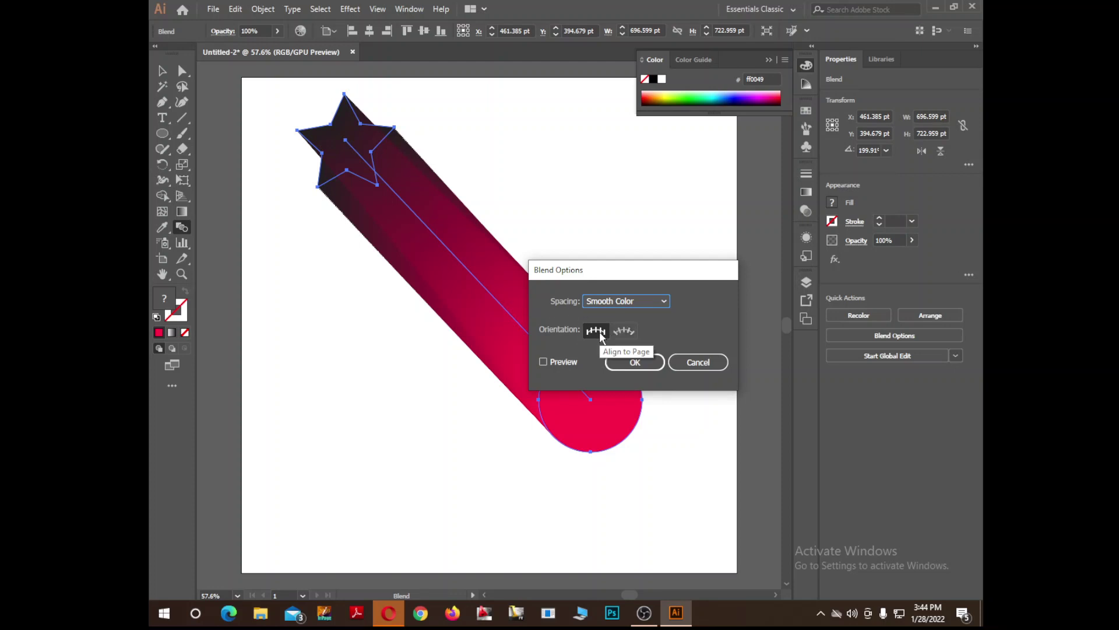
click(623, 331)
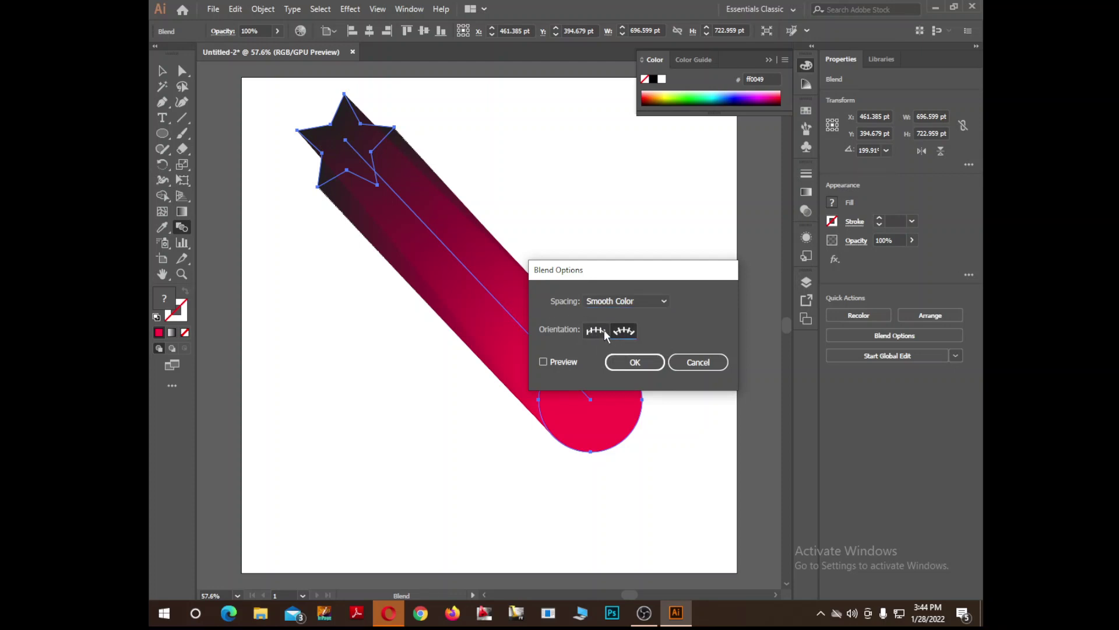
click(596, 331)
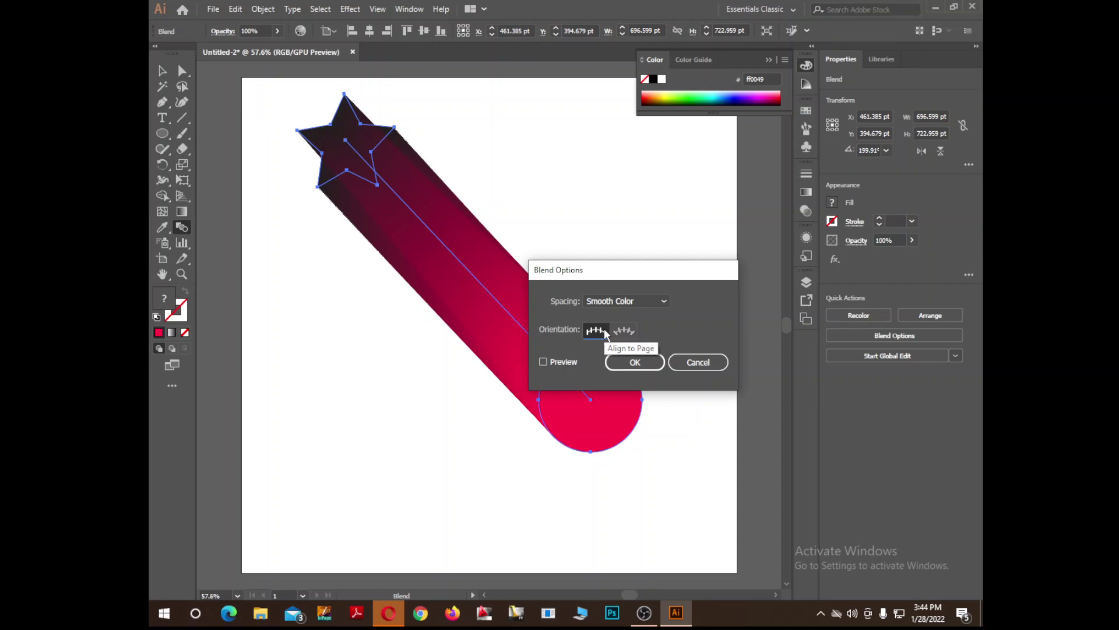
click(623, 330)
click(543, 362)
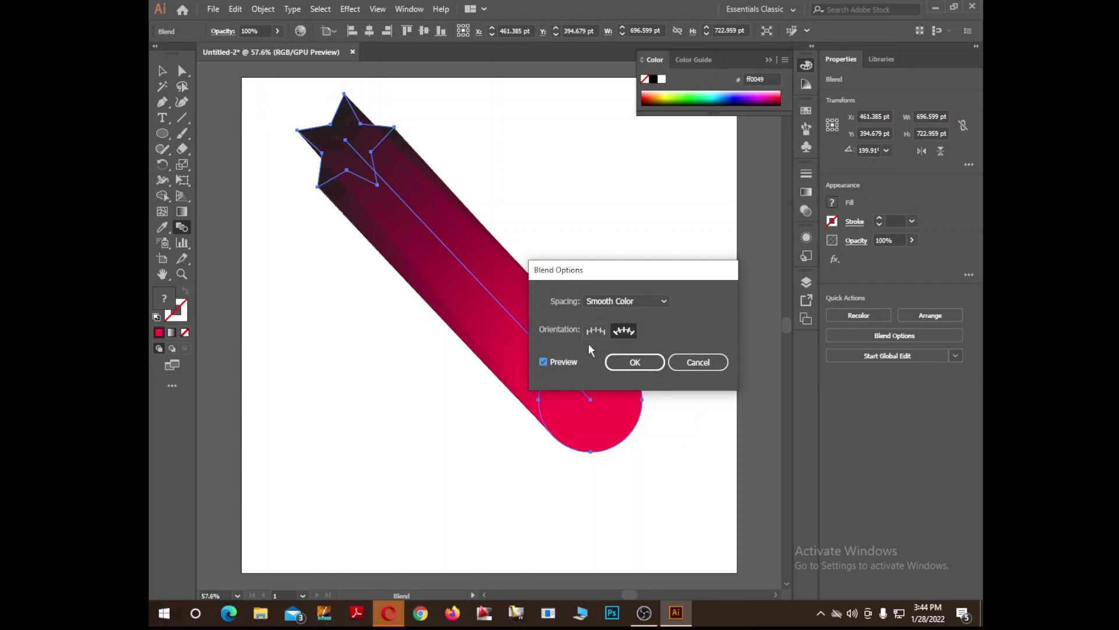
click(596, 331)
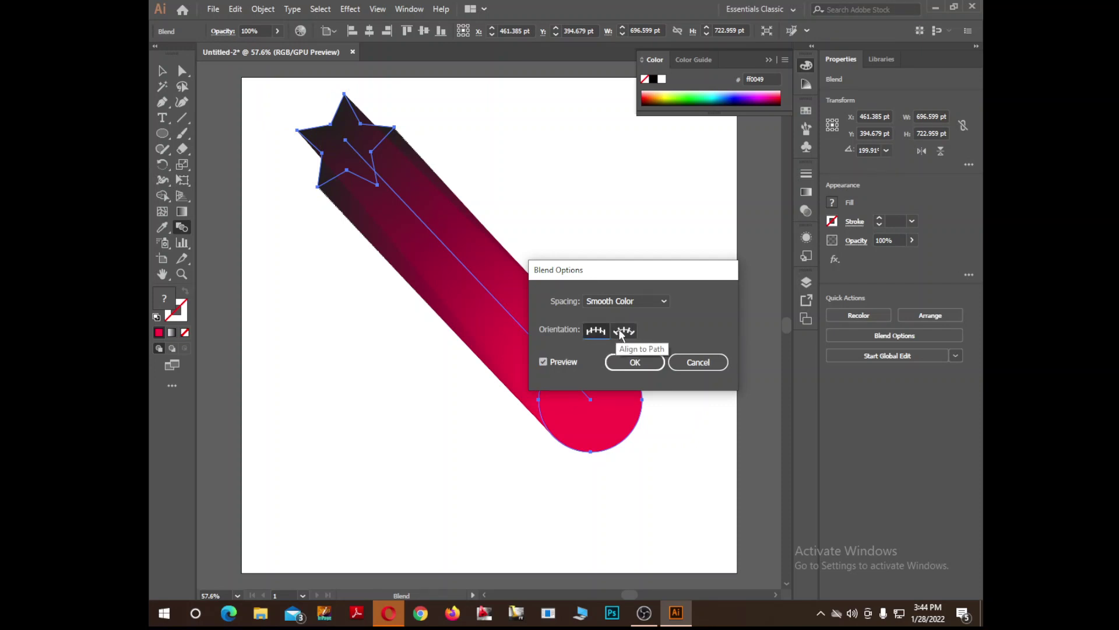
click(623, 331)
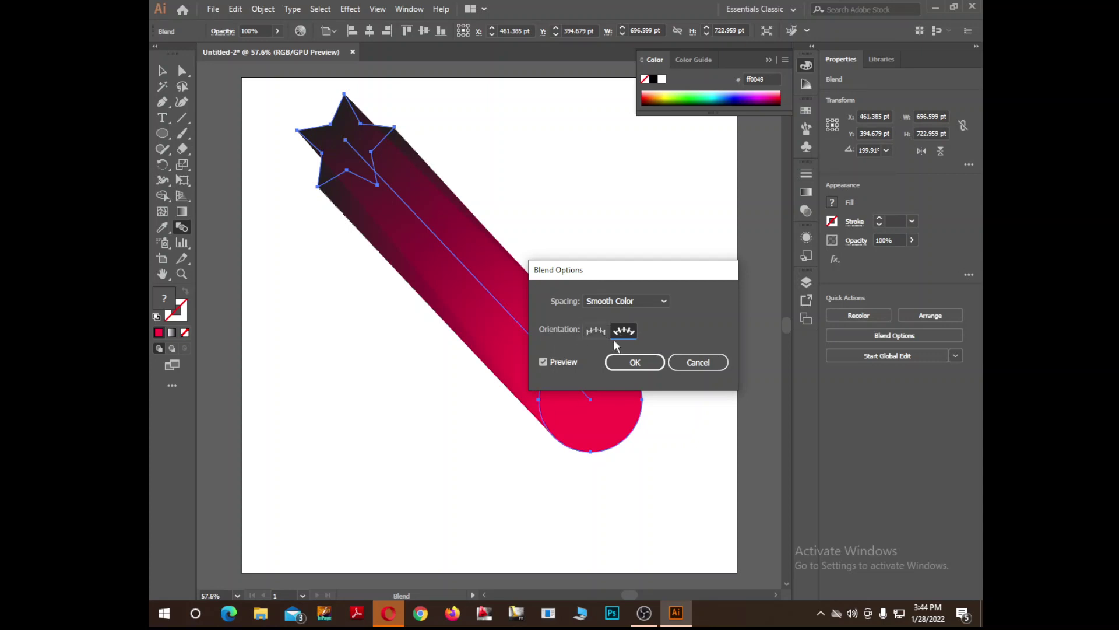
click(543, 365)
click(543, 365)
click(543, 365)
click(622, 329)
click(595, 330)
click(543, 362)
click(543, 361)
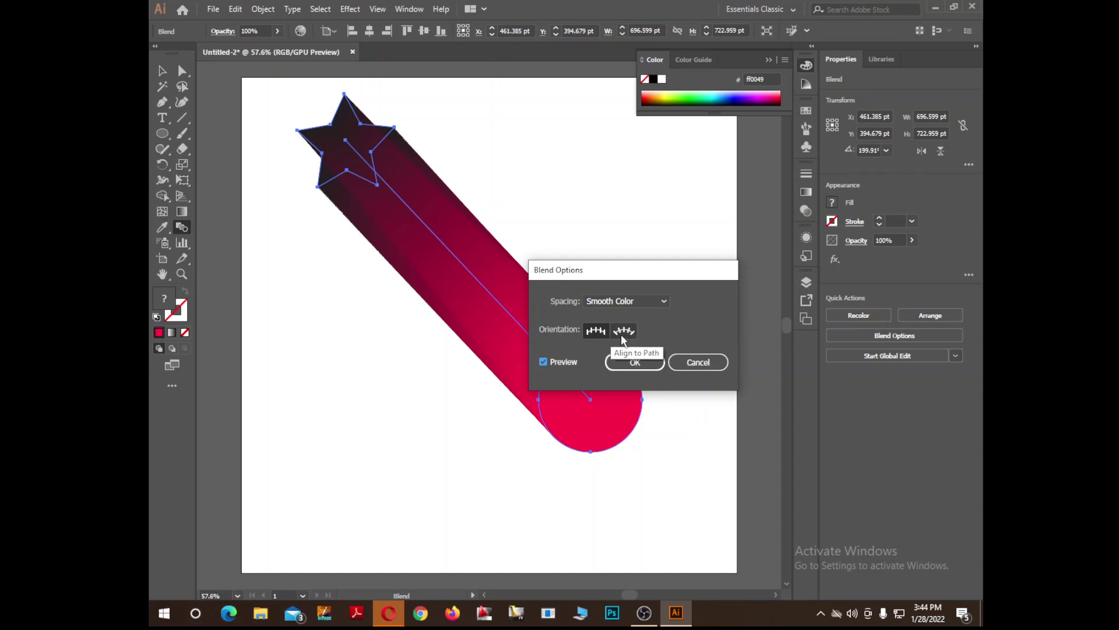
Step: Accept the blend options with Smooth Color spacing and Align to Page orientation, keeping the blend selected
click(630, 302)
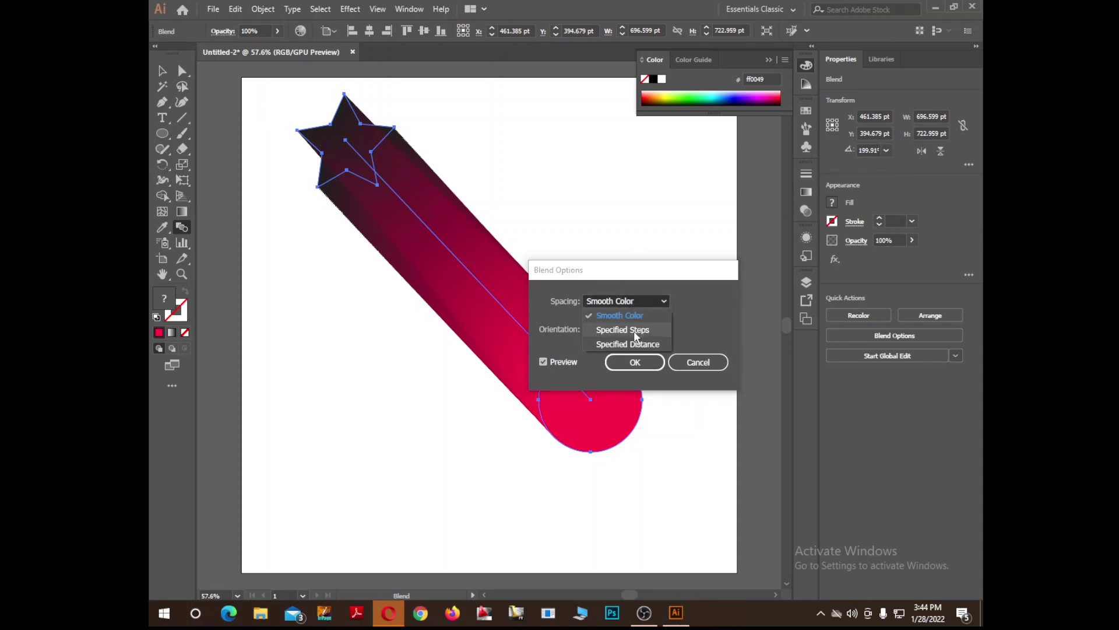
click(664, 301)
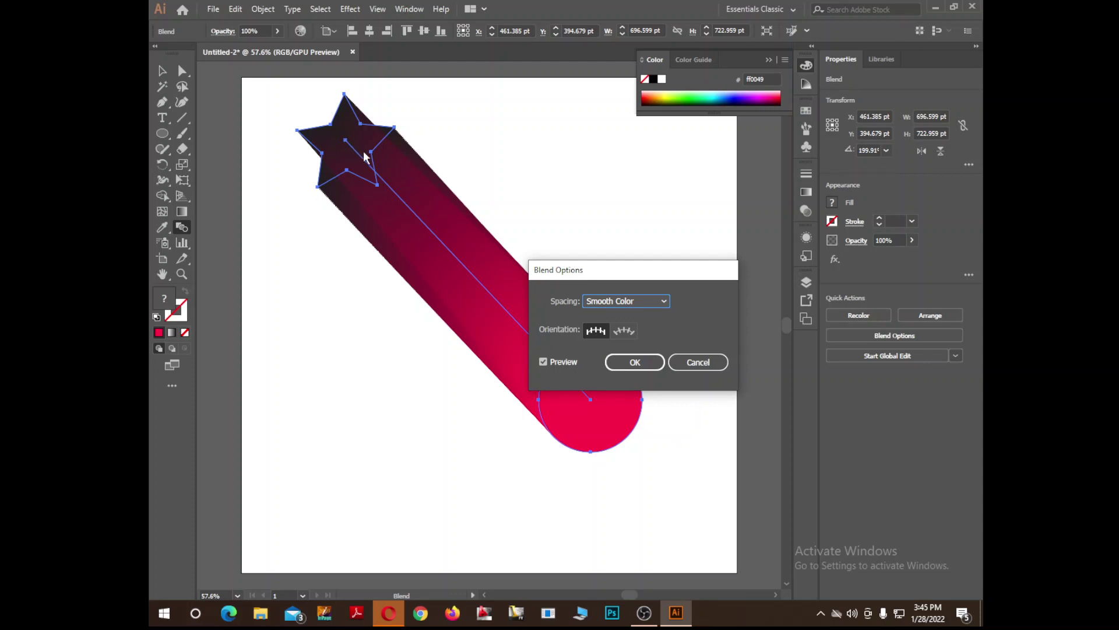
drag(619, 267, 746, 170)
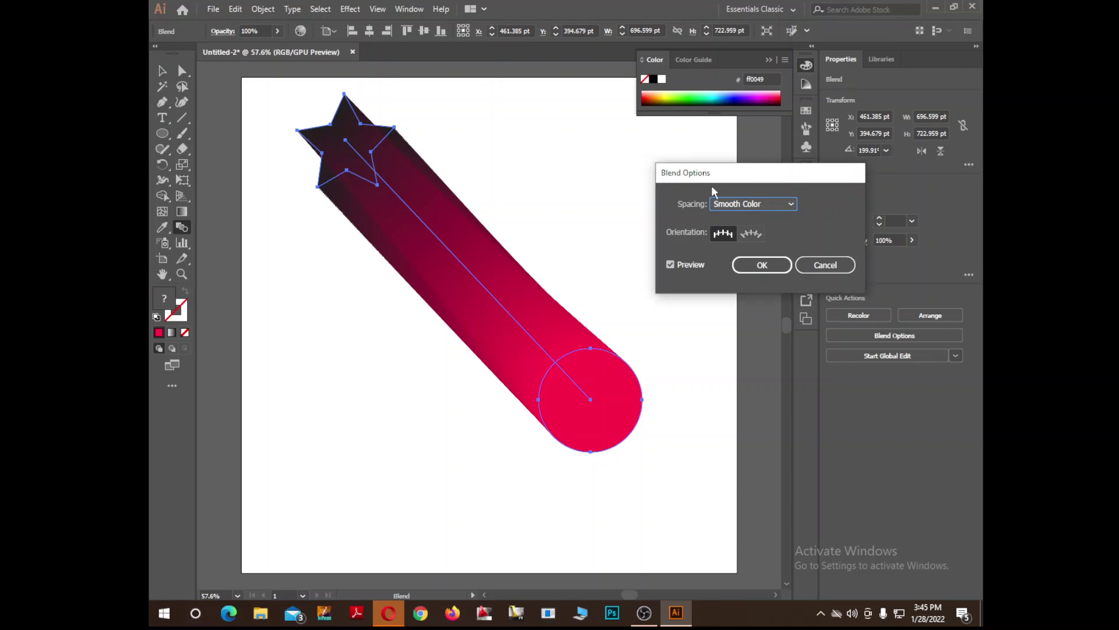
click(762, 264)
click(164, 74)
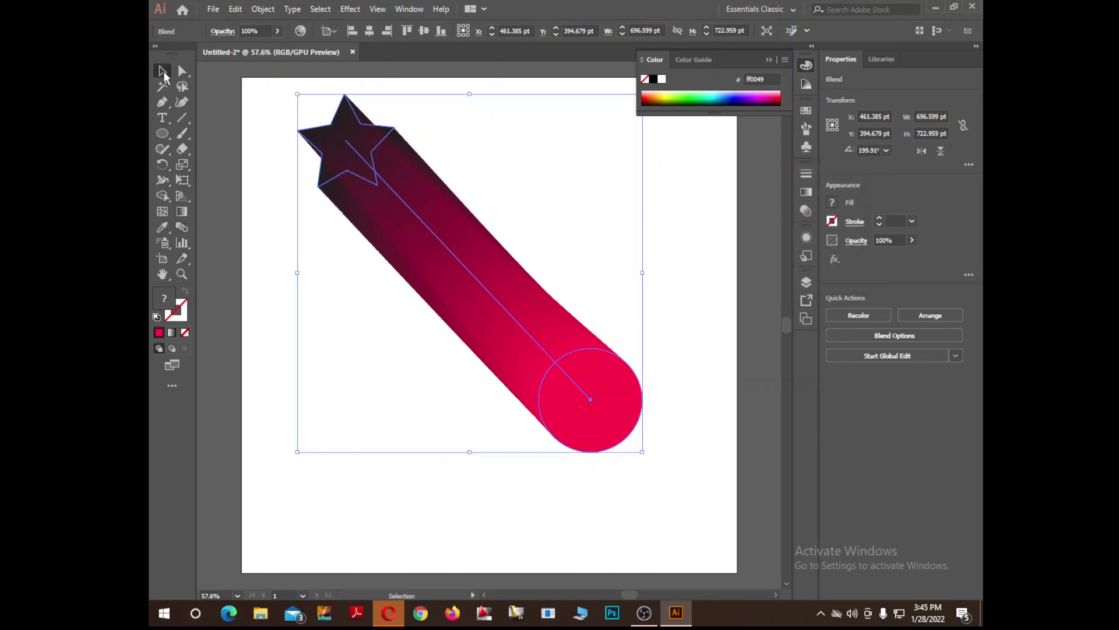
click(676, 209)
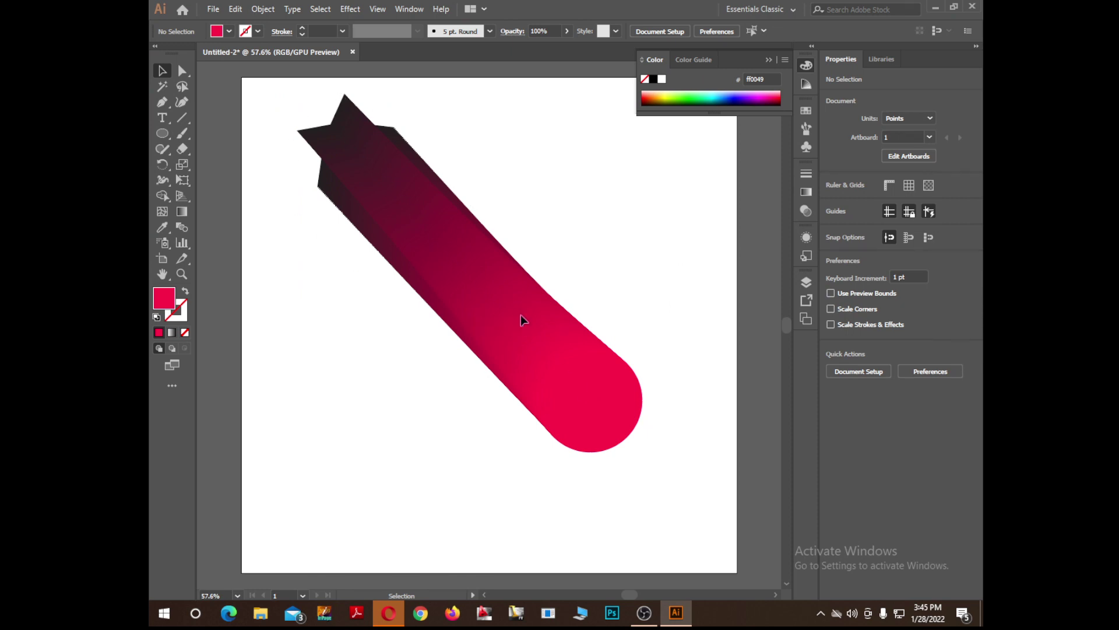
click(607, 379)
key(ctrl+h)
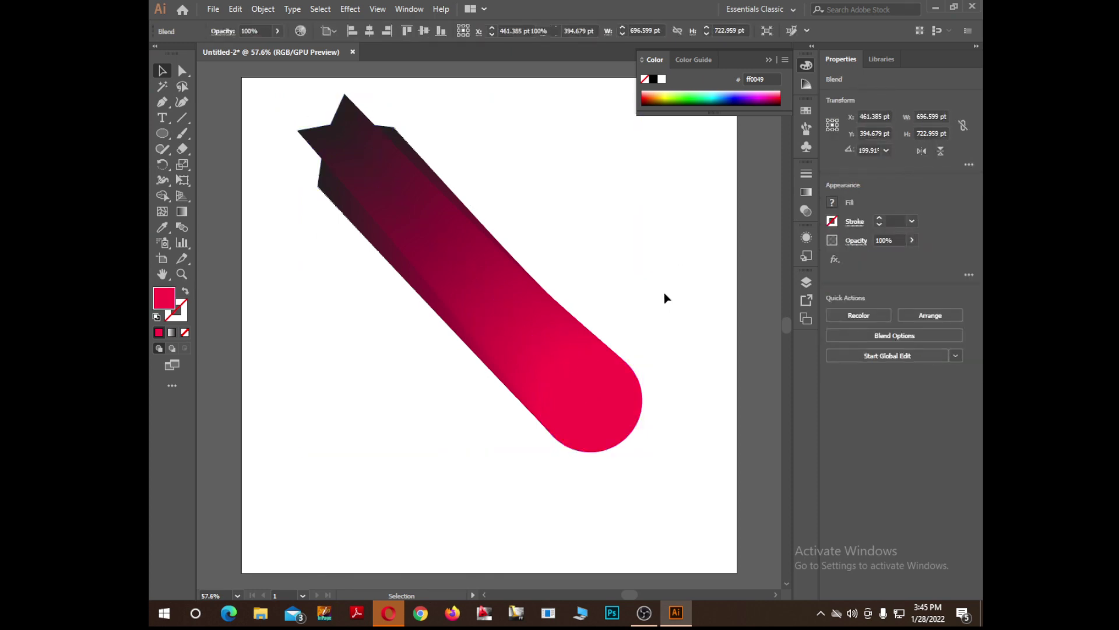
click(664, 292)
click(572, 401)
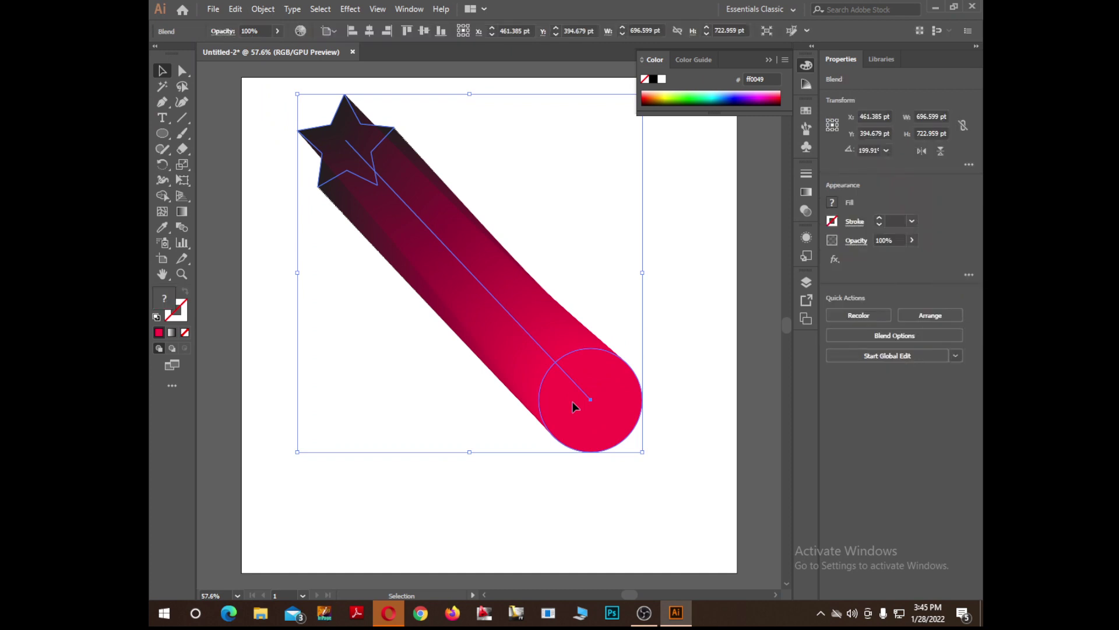
Step: Isolate the blend group and select its star before leaving isolation mode
right_click(498, 313)
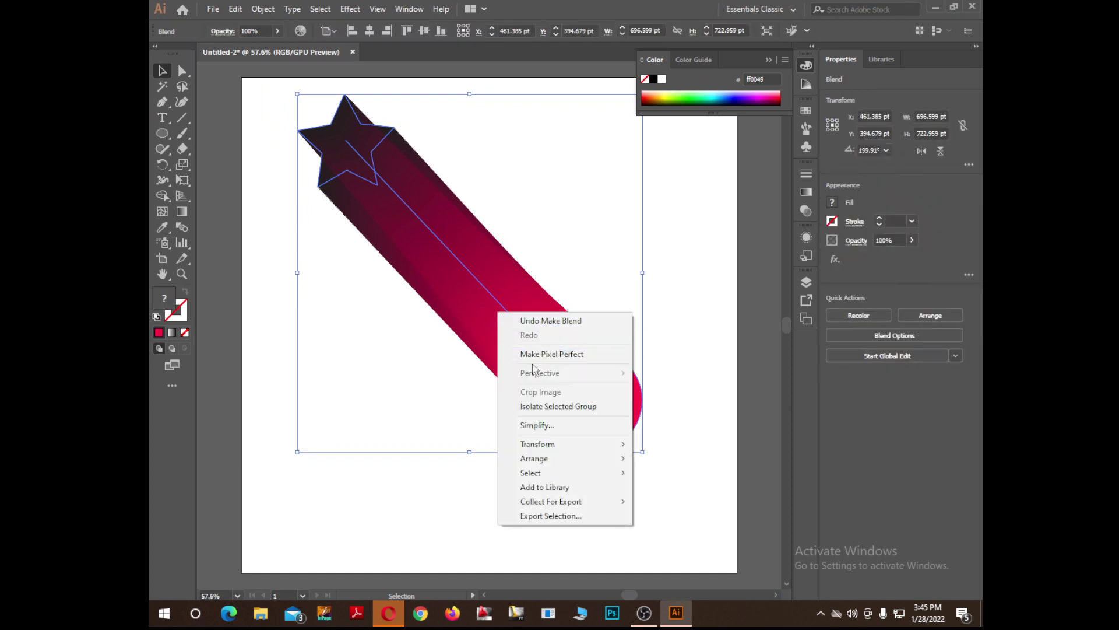
click(539, 407)
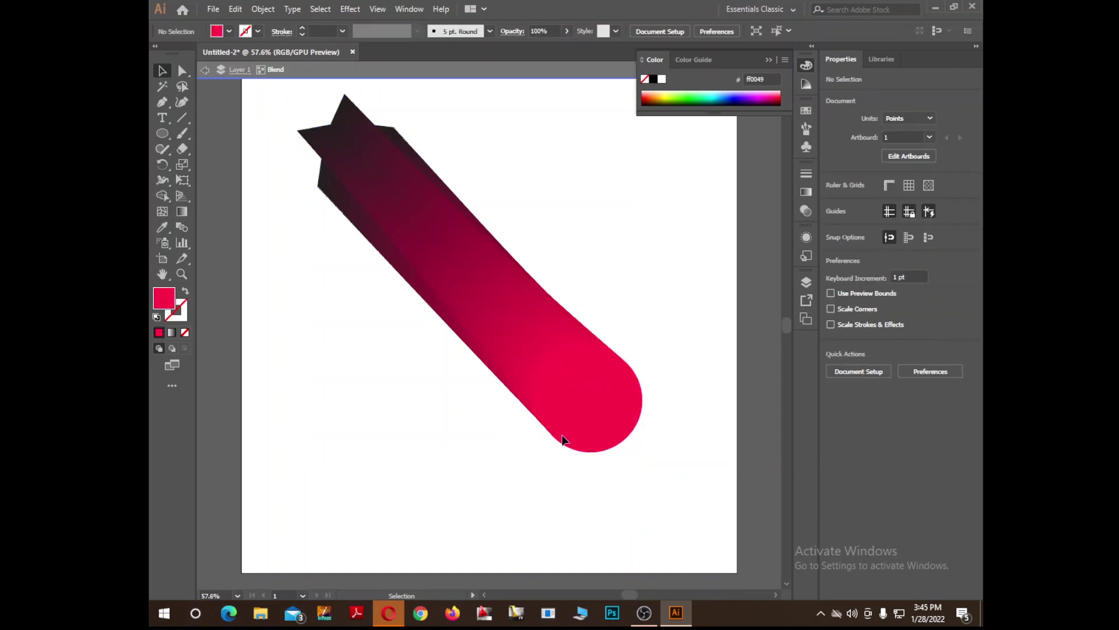
click(323, 178)
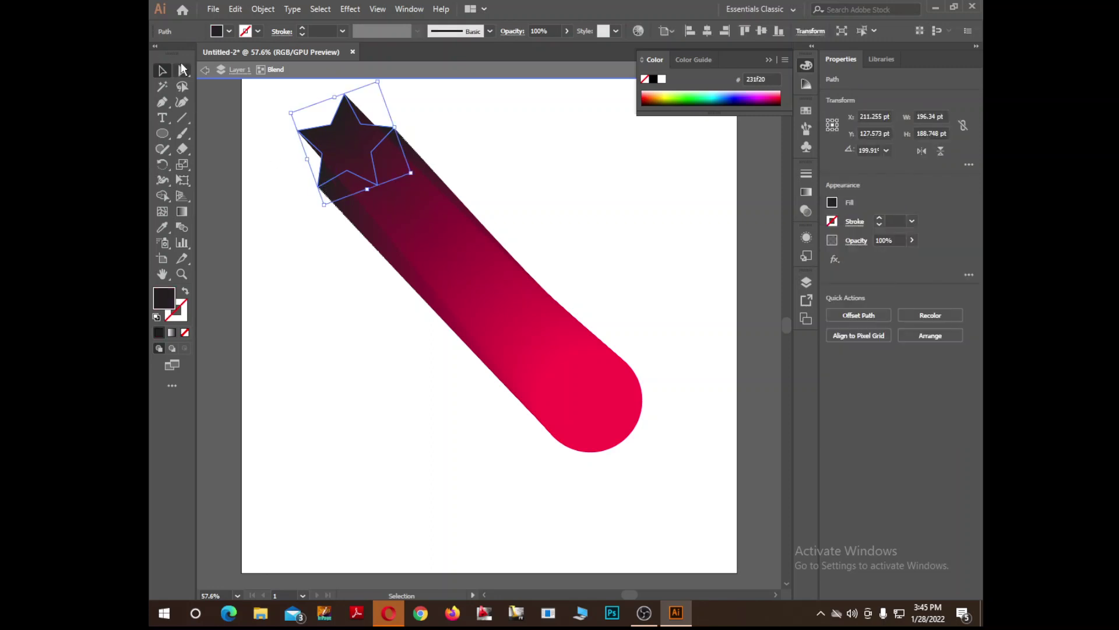
click(474, 154)
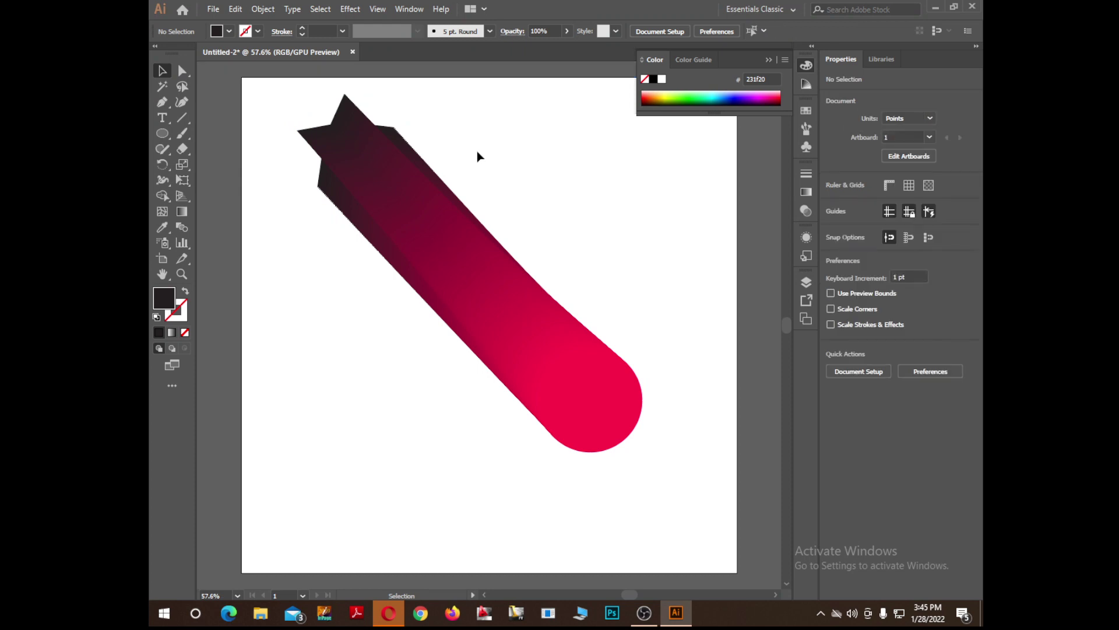
Step: Isolate the blend and fill its star with a white-to-black linear gradient
click(346, 105)
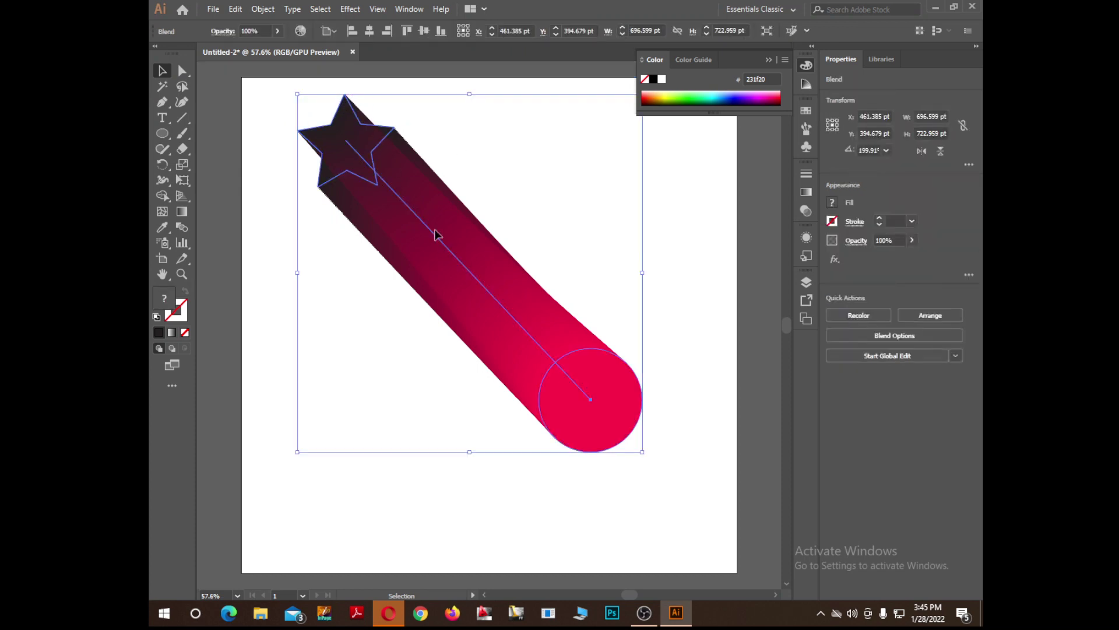
double_click(366, 126)
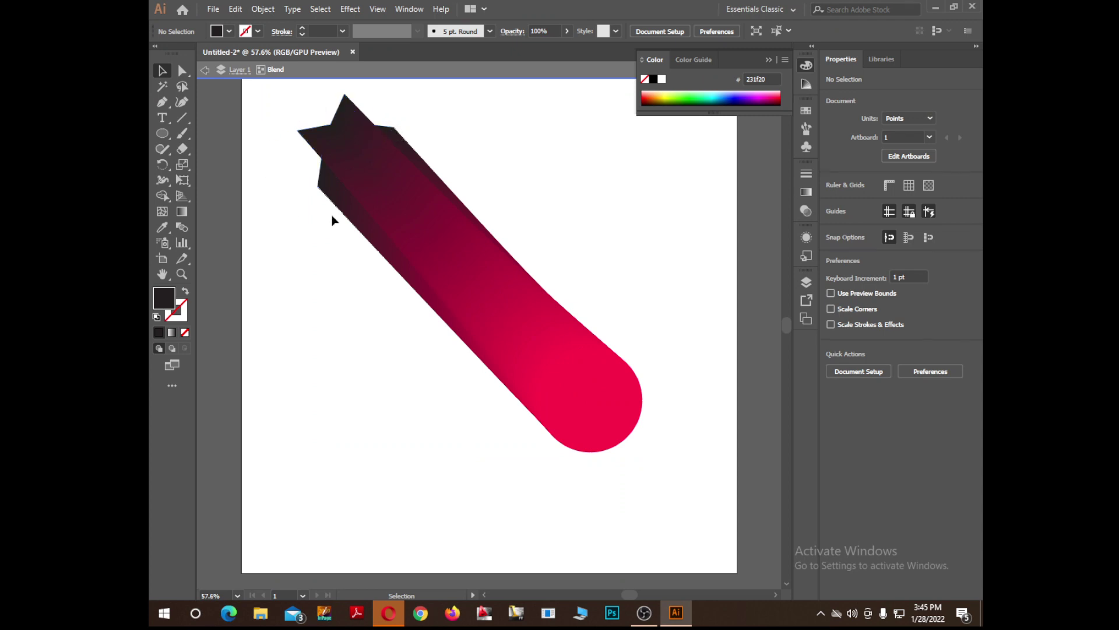
click(366, 128)
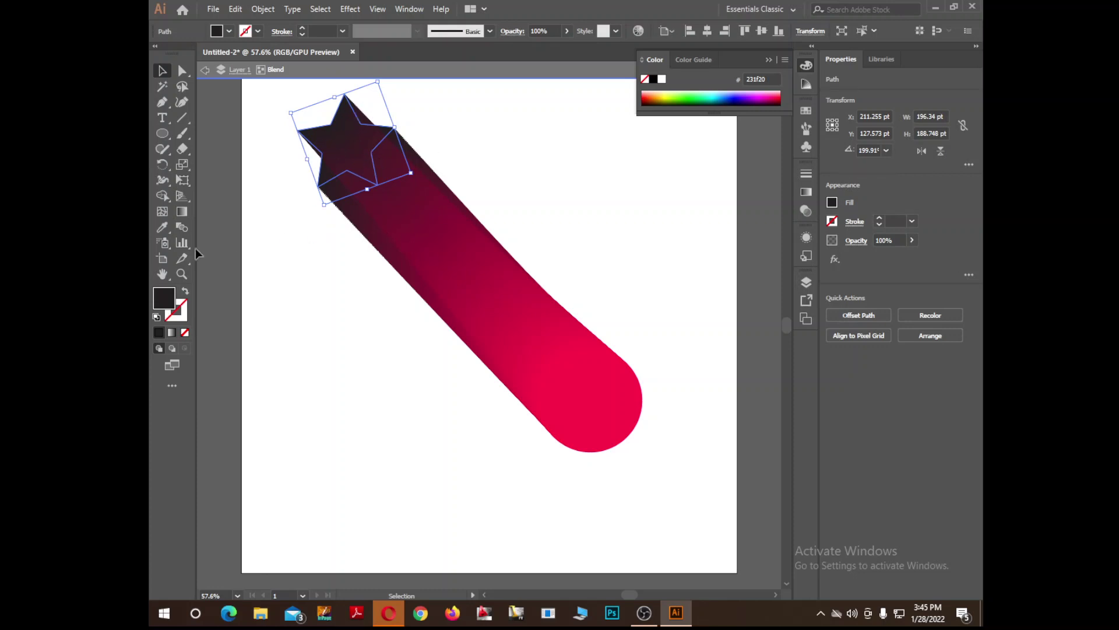
click(172, 333)
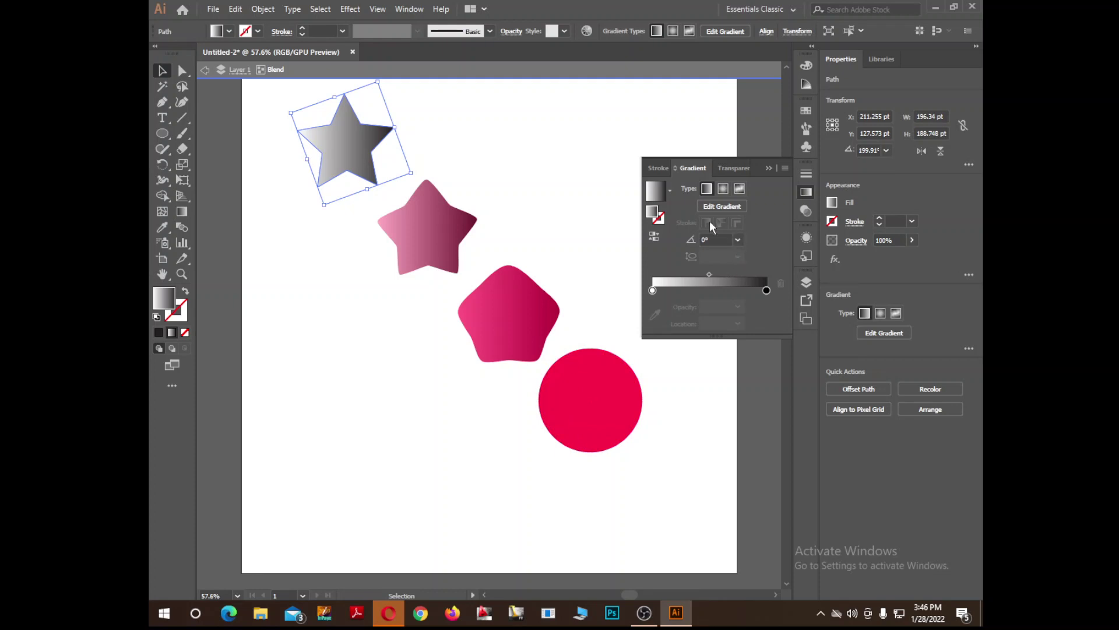
Step: Open the blend options and compare the Align to Path and Align to Page orientations, with and without preview
click(182, 227)
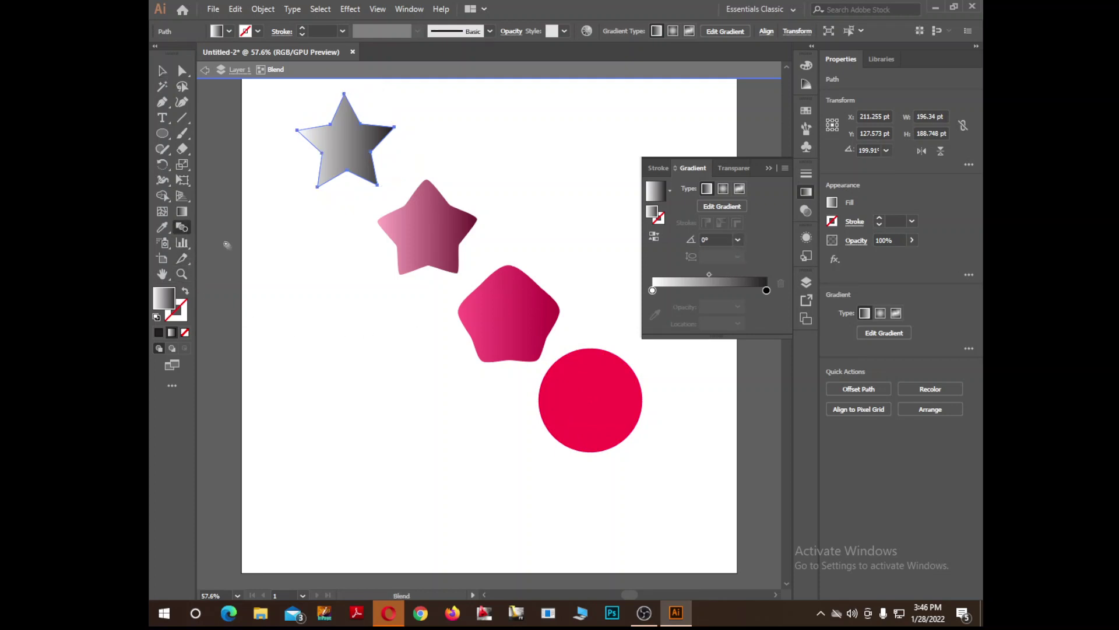
key(Return)
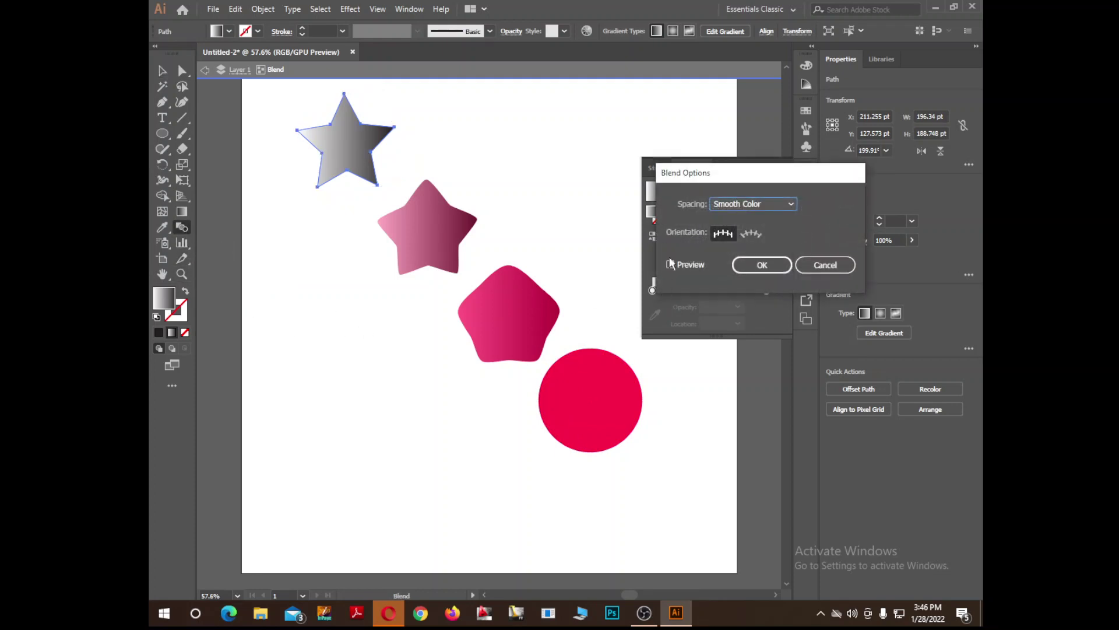
click(750, 234)
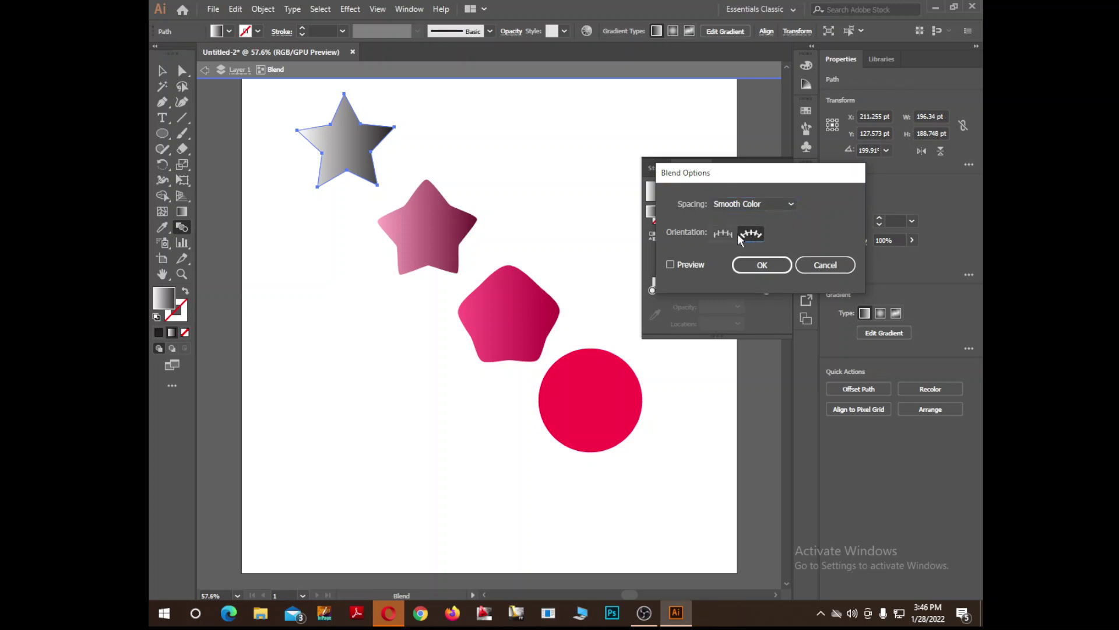
click(670, 265)
click(729, 236)
click(670, 264)
click(749, 235)
Step: Change the blend spacing to Specified Steps with 12 steps and preview it on the star-to-circle blend
click(755, 204)
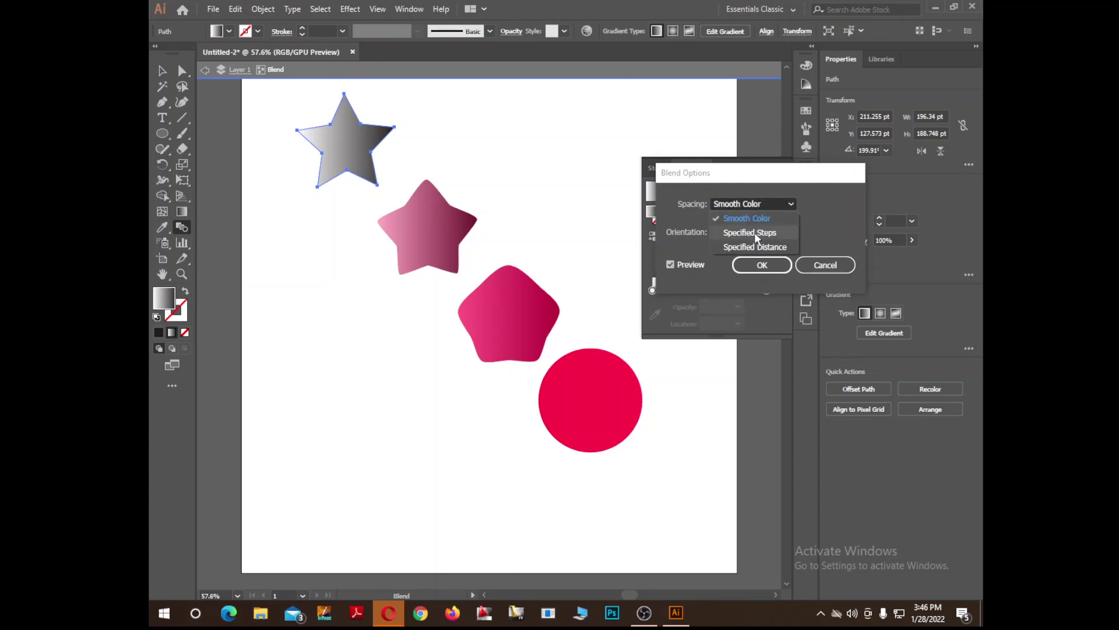
click(754, 232)
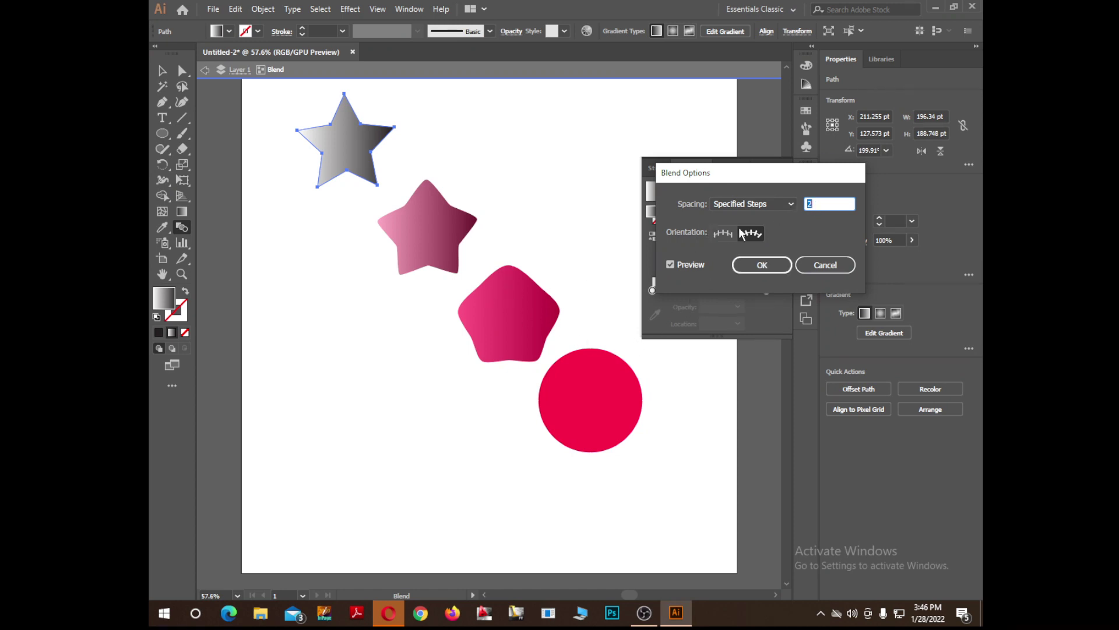
click(672, 265)
click(672, 265)
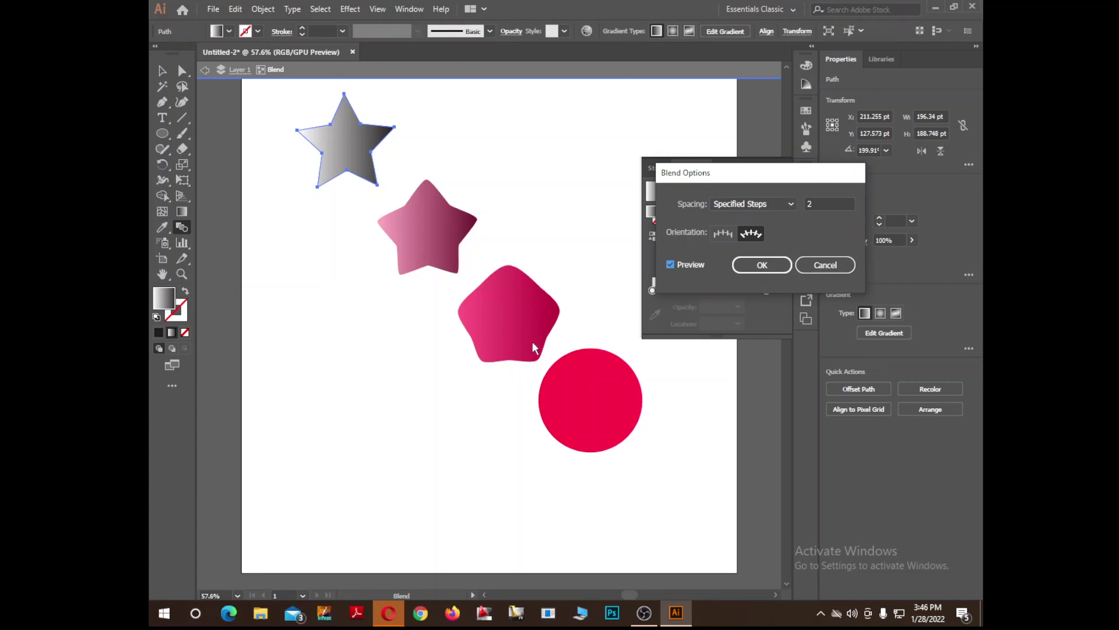
double_click(813, 204)
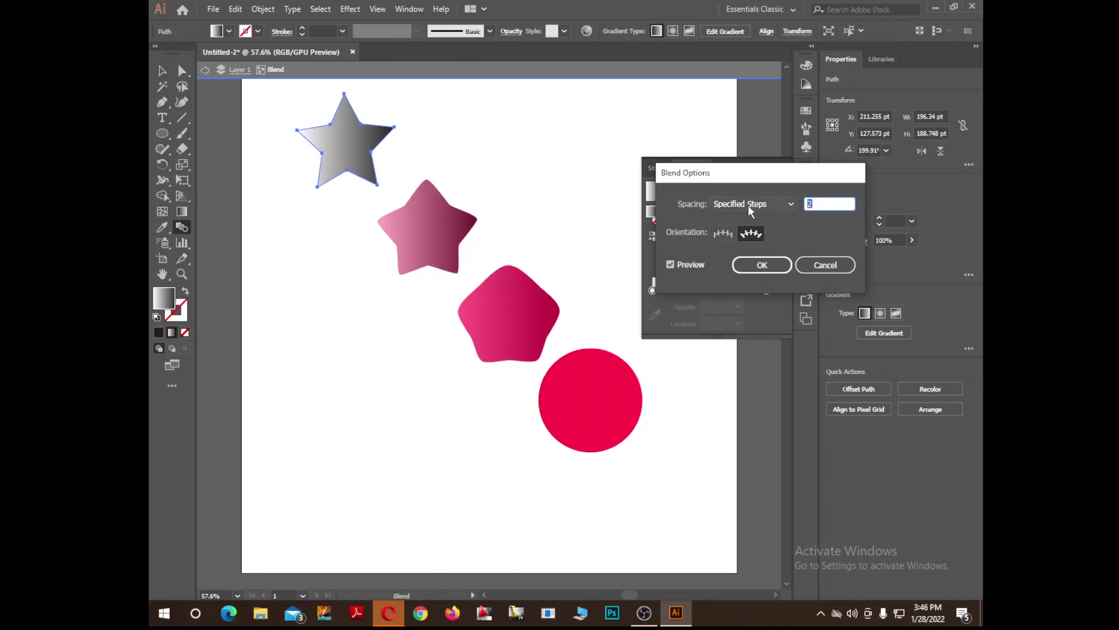
text(12)
double_click(676, 263)
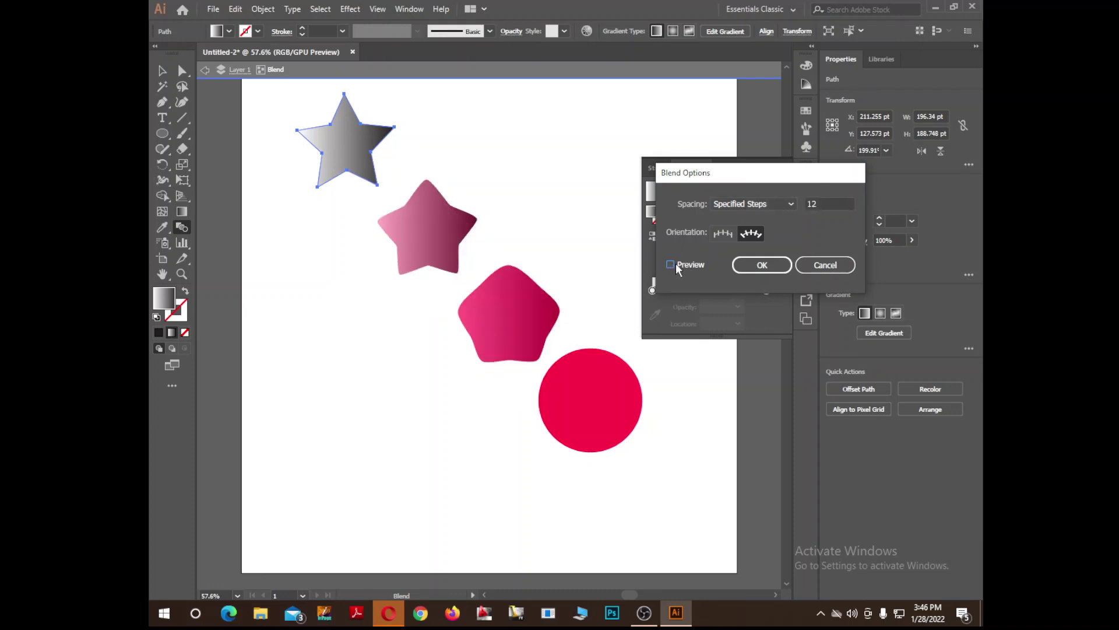
click(676, 264)
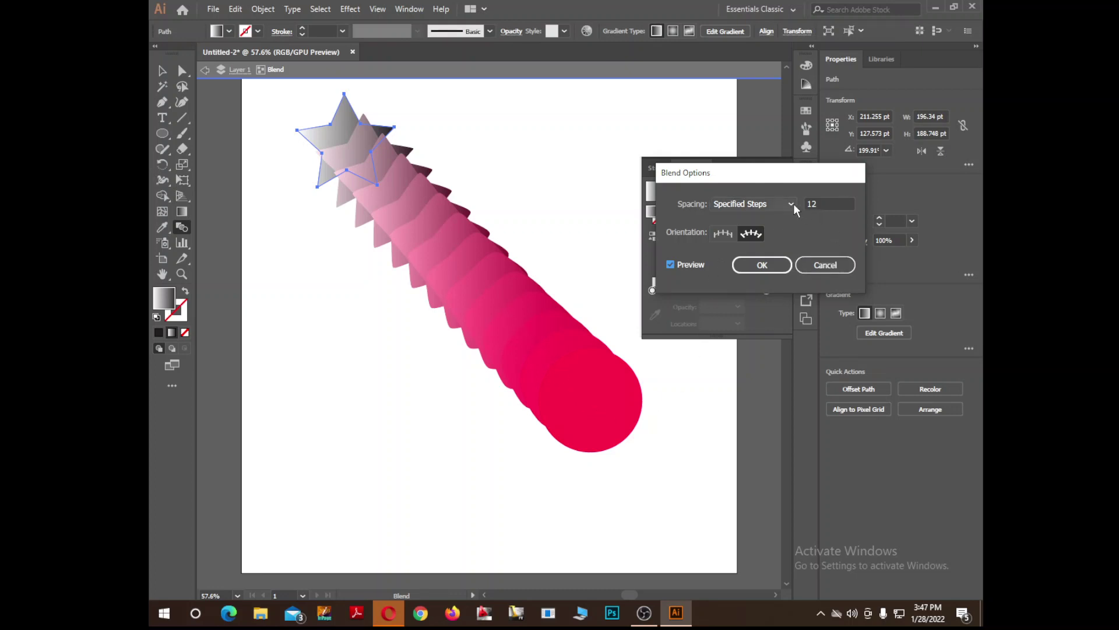
Step: Set the blend orientation to Align to Page and refresh the preview
click(725, 234)
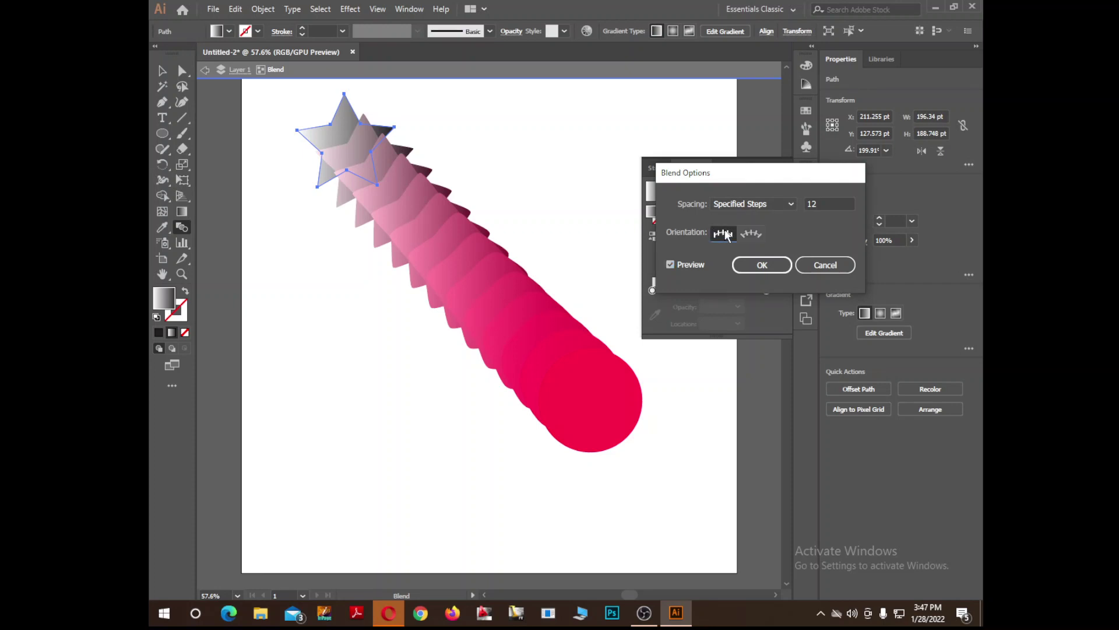
click(695, 263)
click(695, 263)
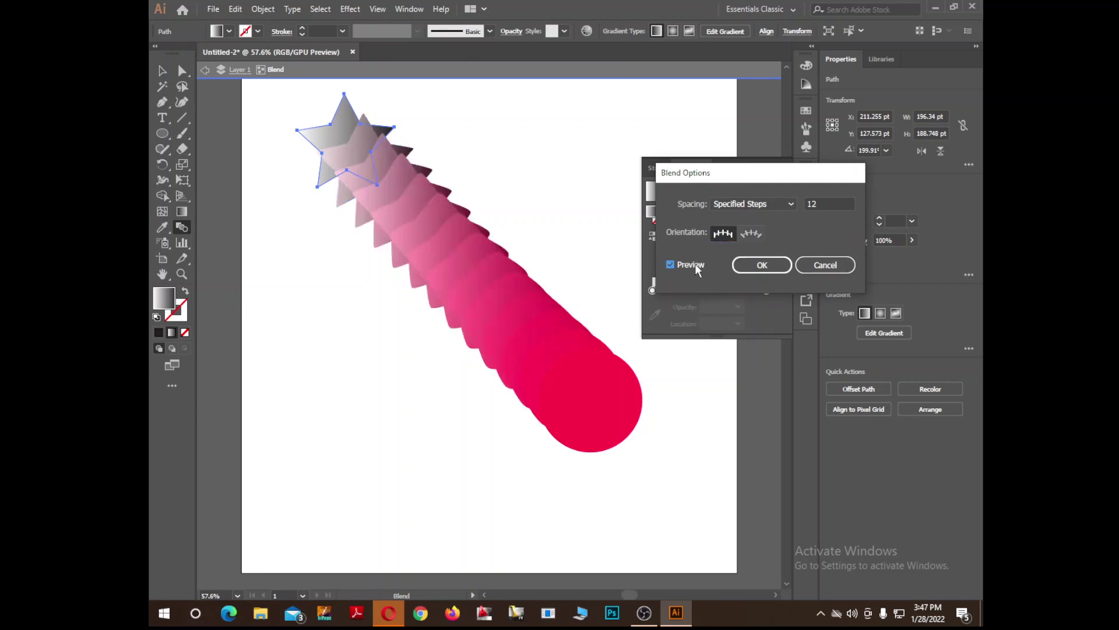
Step: Change the blend spacing to Specified Distance and preview distances of 20 pt and 100 pt
click(769, 204)
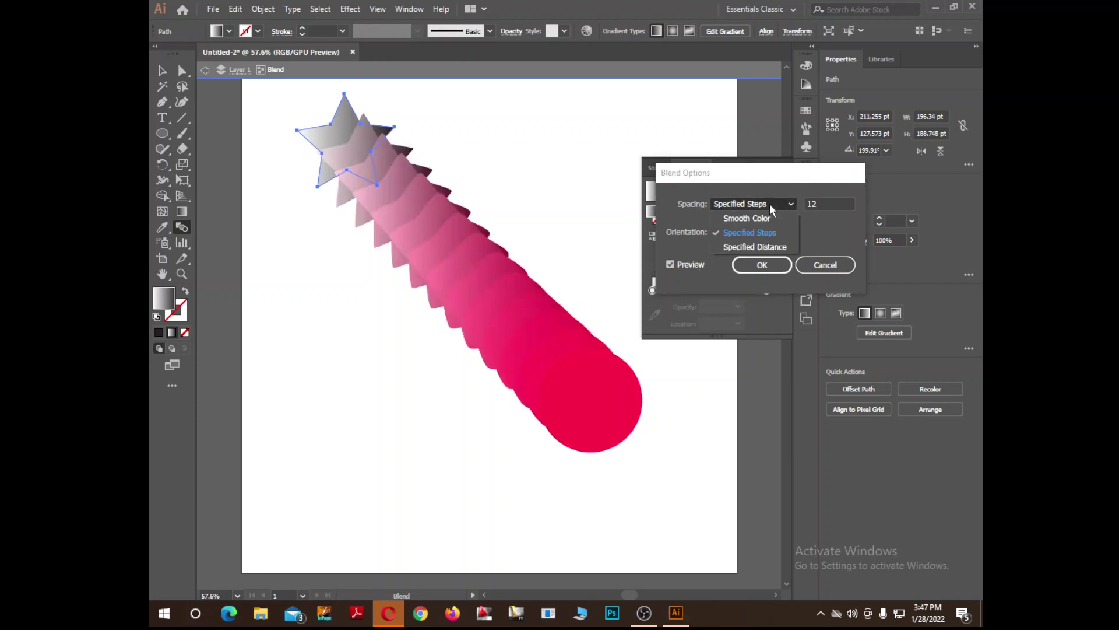
click(771, 249)
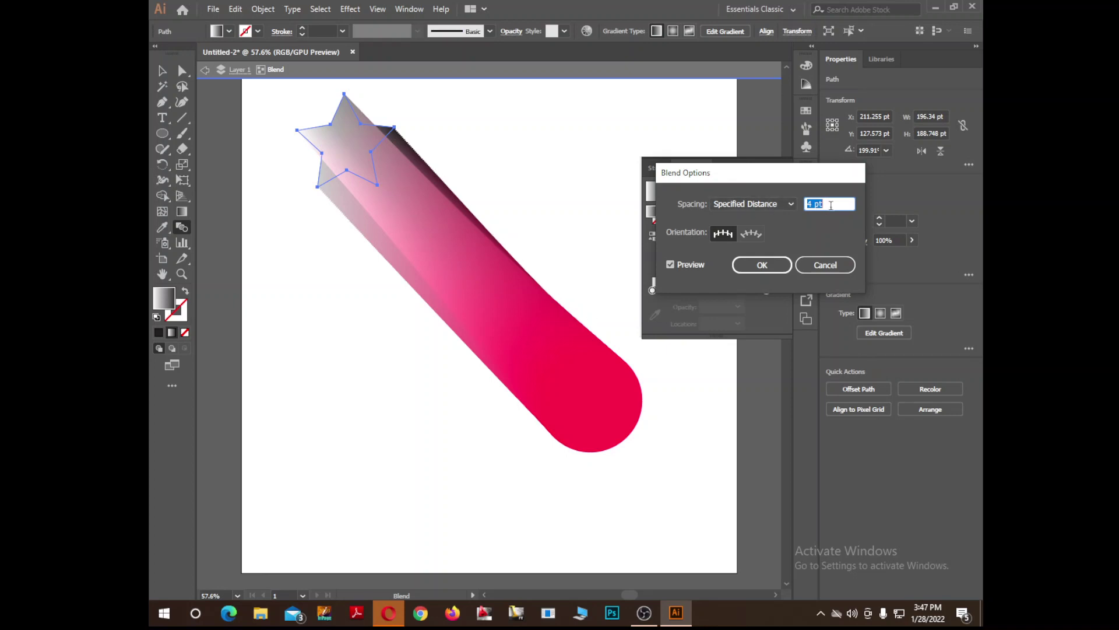
text(20)
key(Tab)
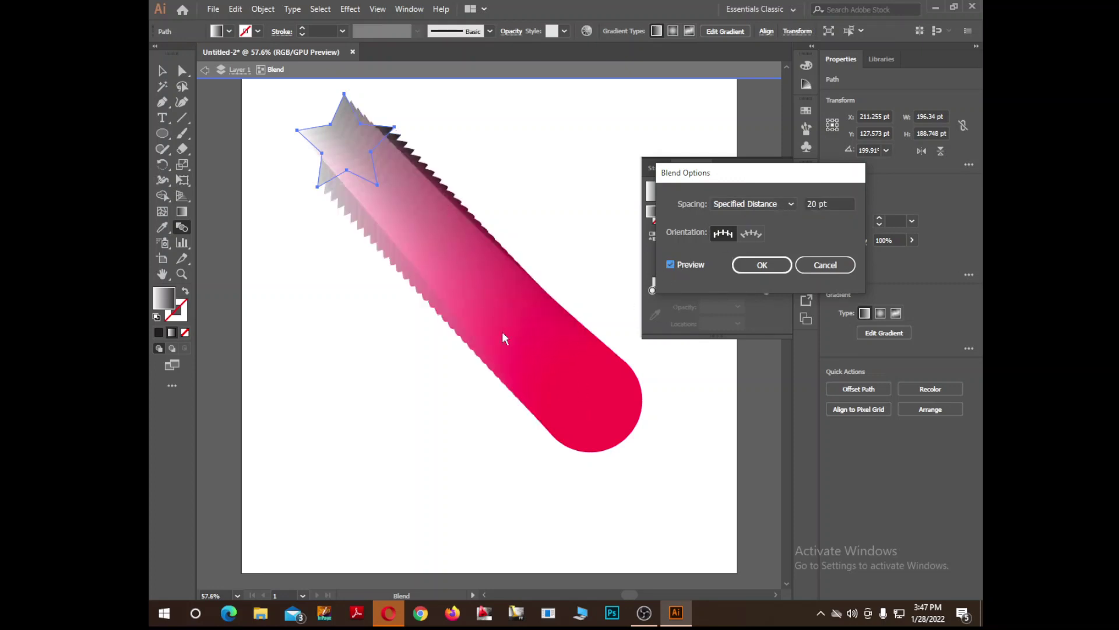
click(821, 208)
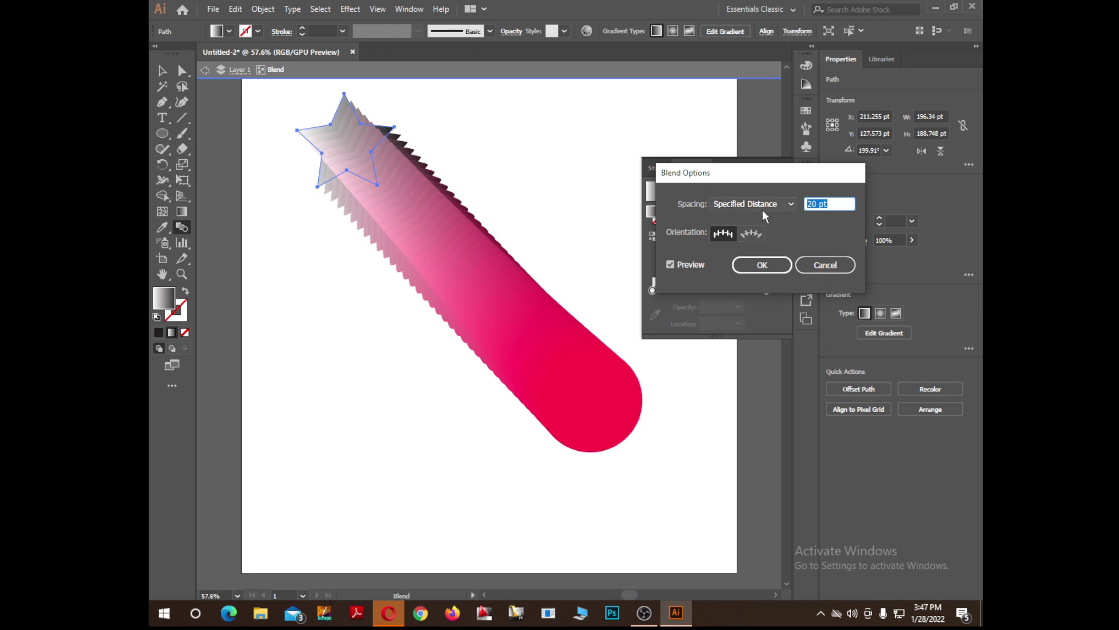
text(100)
click(671, 264)
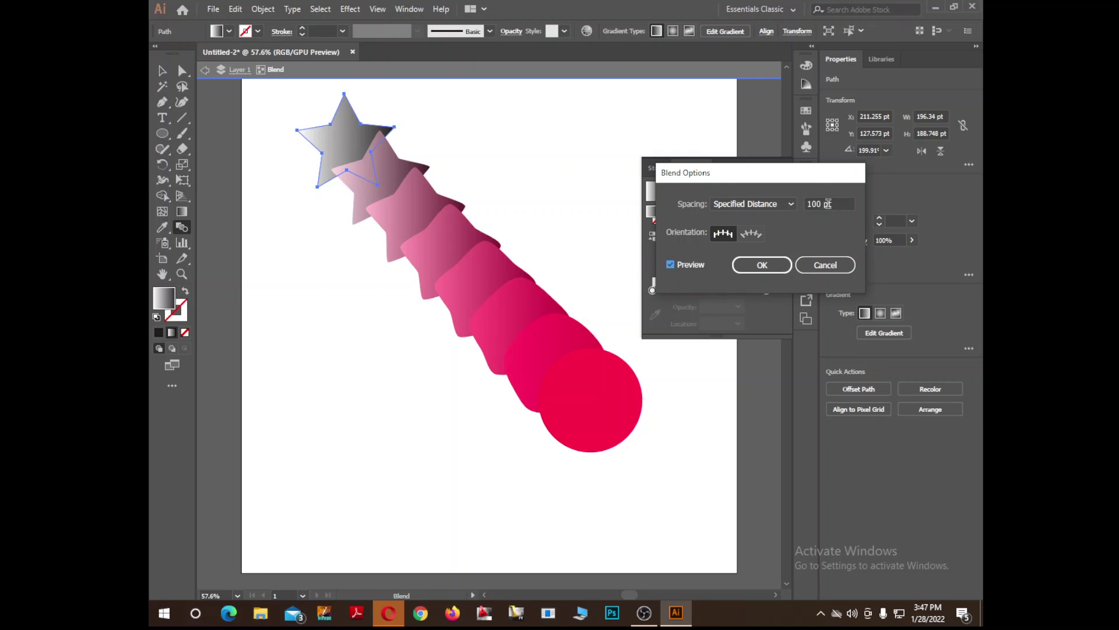
Step: Reduce the specified blend distance to 5 pt and refresh the preview
click(827, 204)
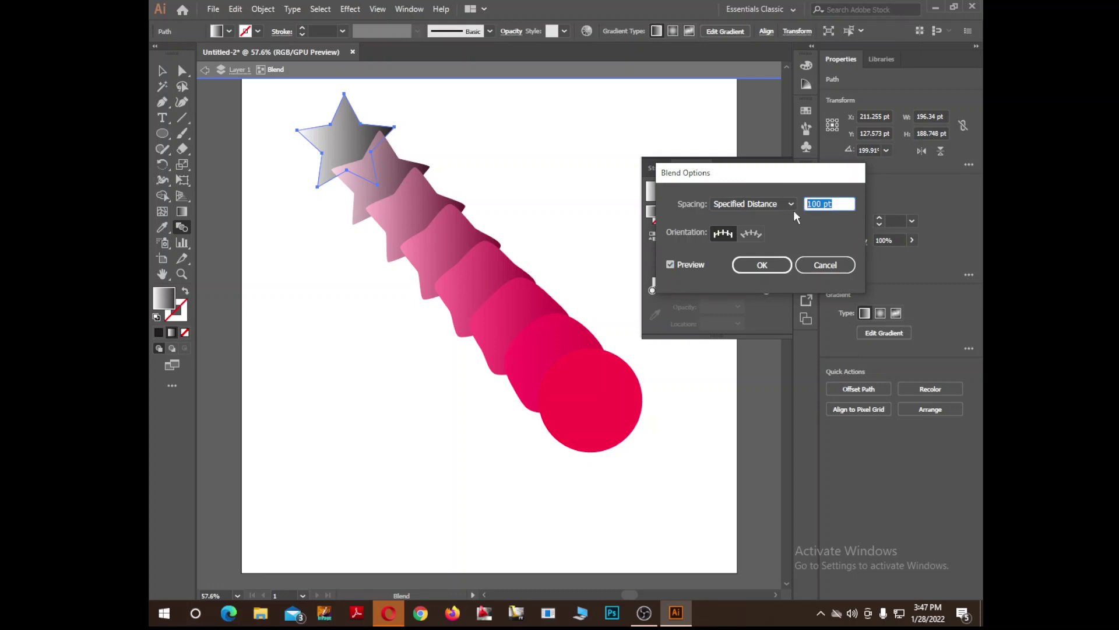
text(5)
click(687, 261)
click(686, 260)
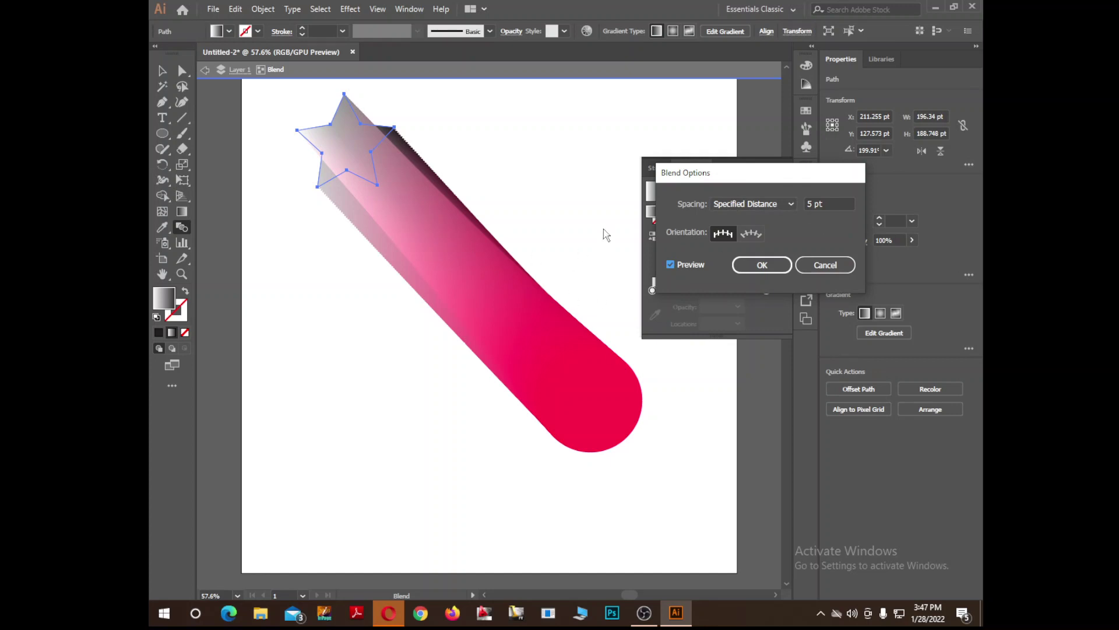
Step: Set the blend spacing to Specified Steps with 5 steps and accept the blend options
click(746, 205)
click(744, 232)
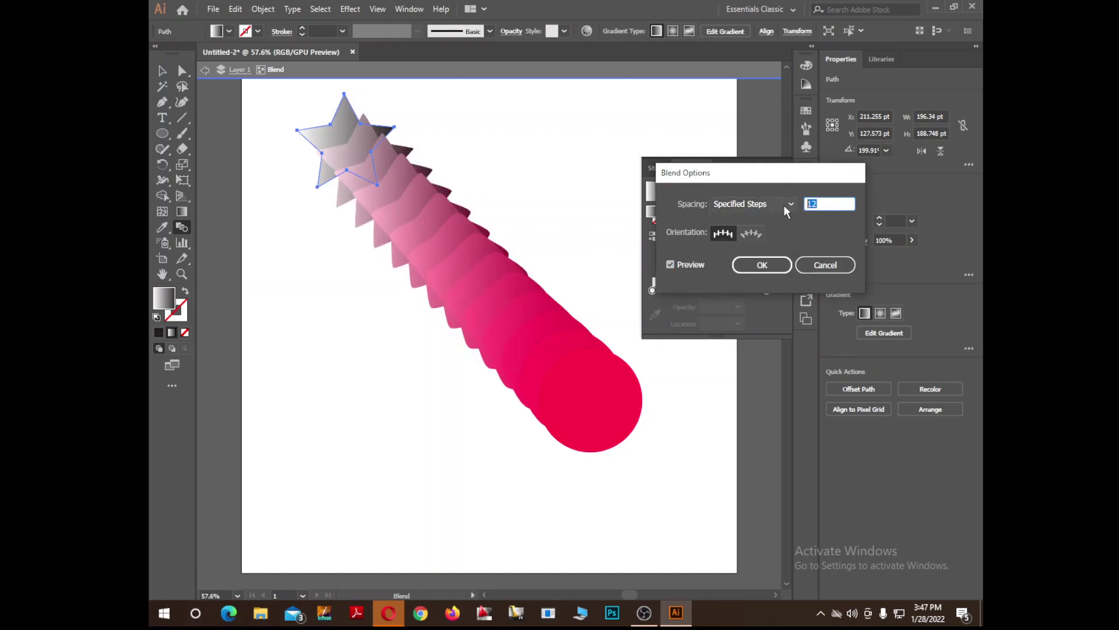
text(5)
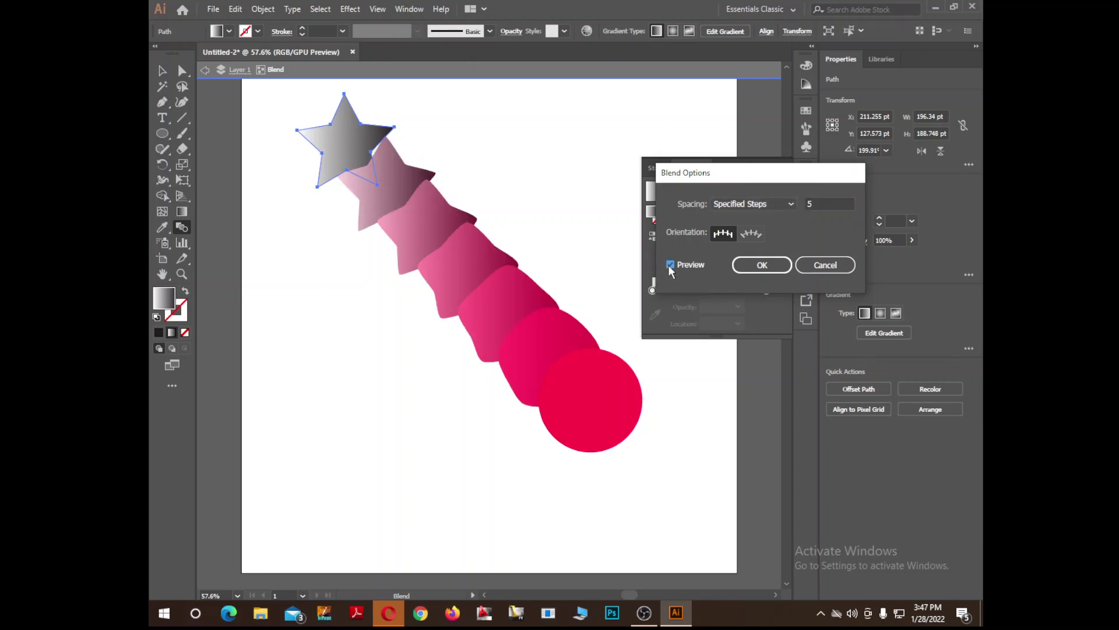
key(Tab)
click(778, 272)
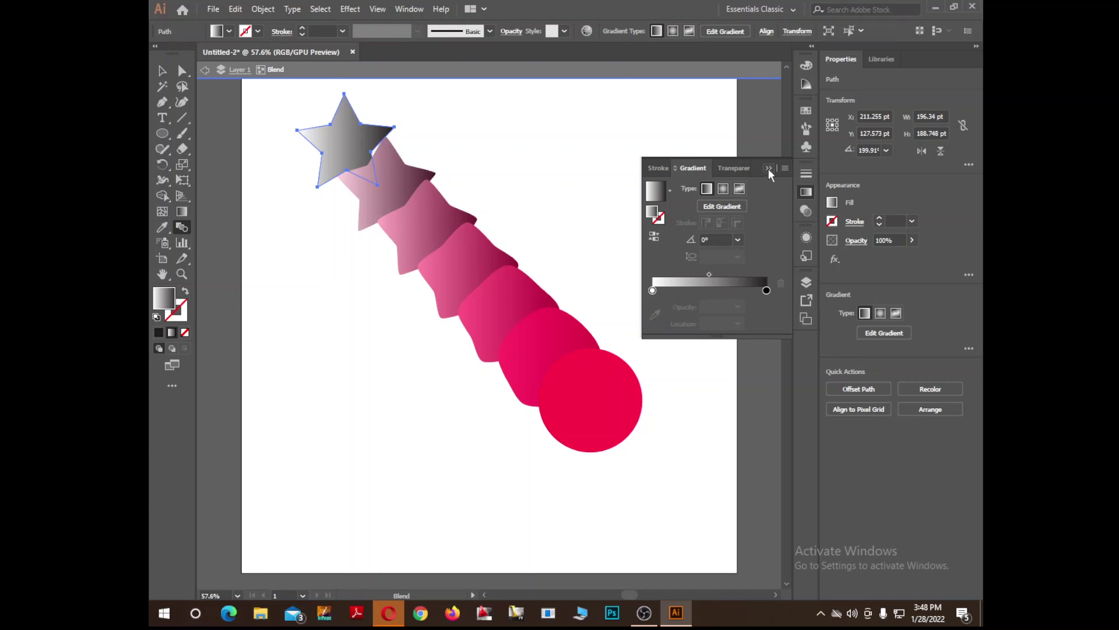
Step: Use the Gradient tool to recolor the star's white gradient stop with a purple swatch
click(768, 170)
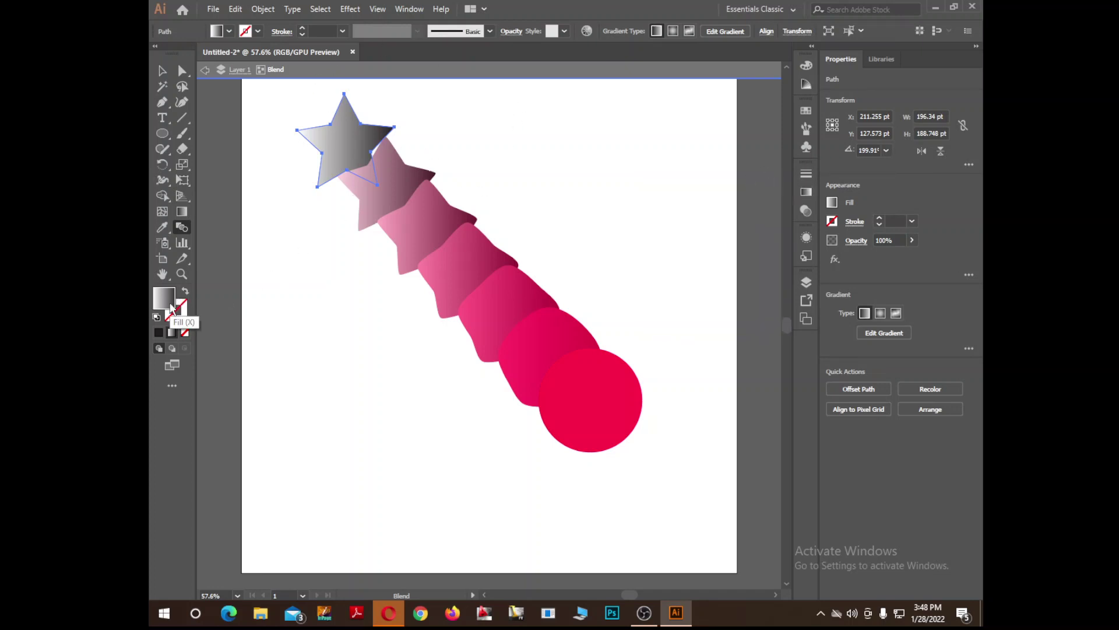
click(182, 211)
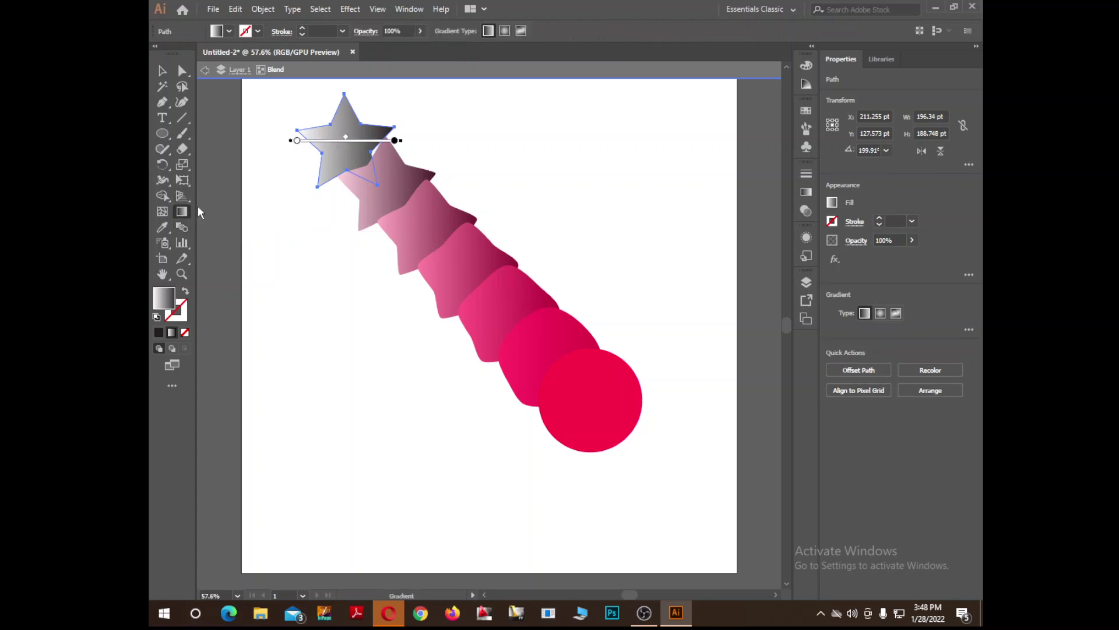
double_click(296, 141)
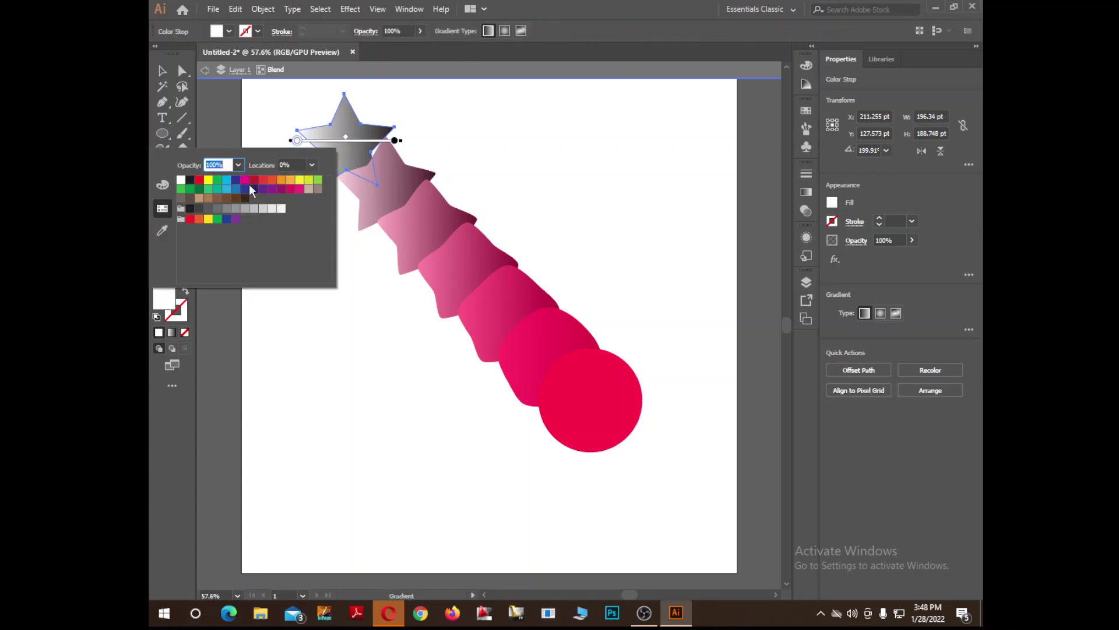
click(245, 188)
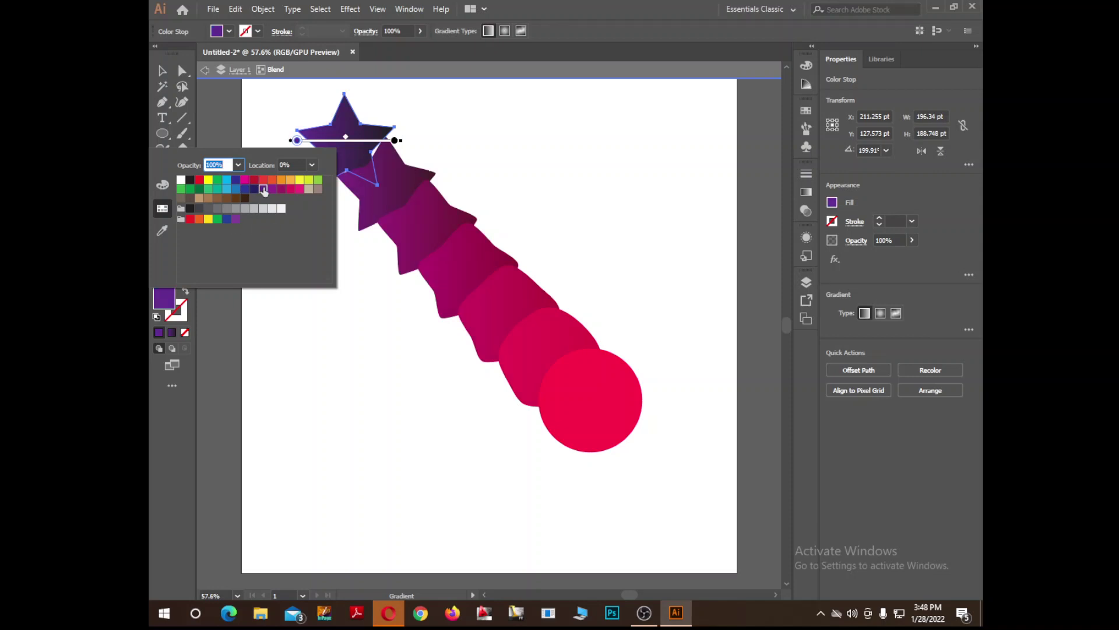
Step: Try green and yellow swatches on the star's black gradient stop, and settle on orange-red
click(395, 141)
click(395, 141)
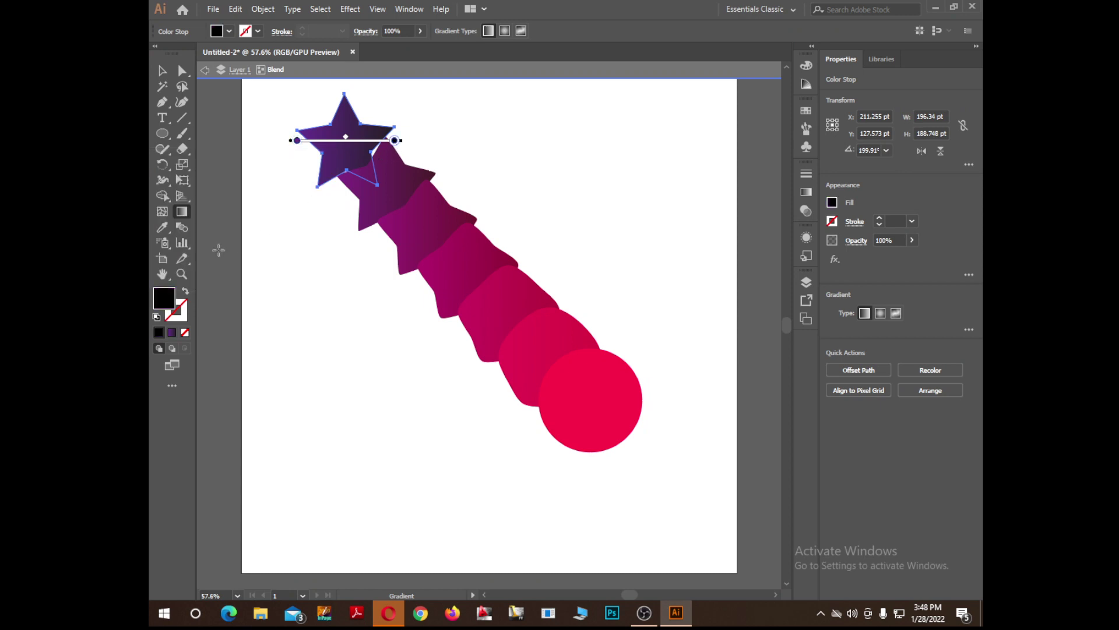
double_click(395, 141)
click(383, 180)
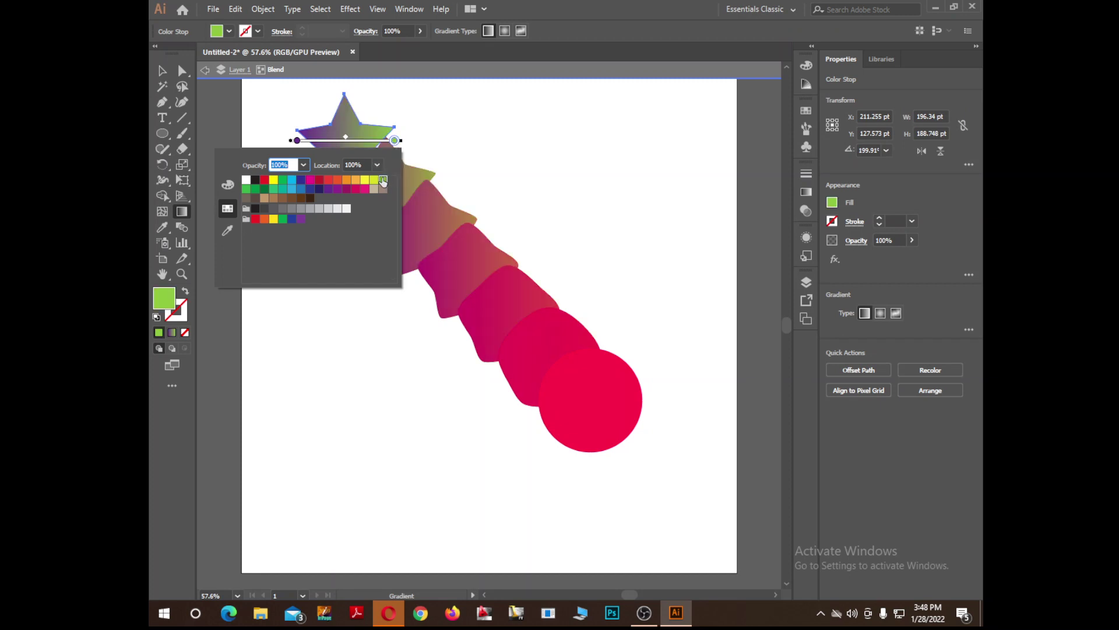
click(374, 180)
click(357, 181)
click(374, 180)
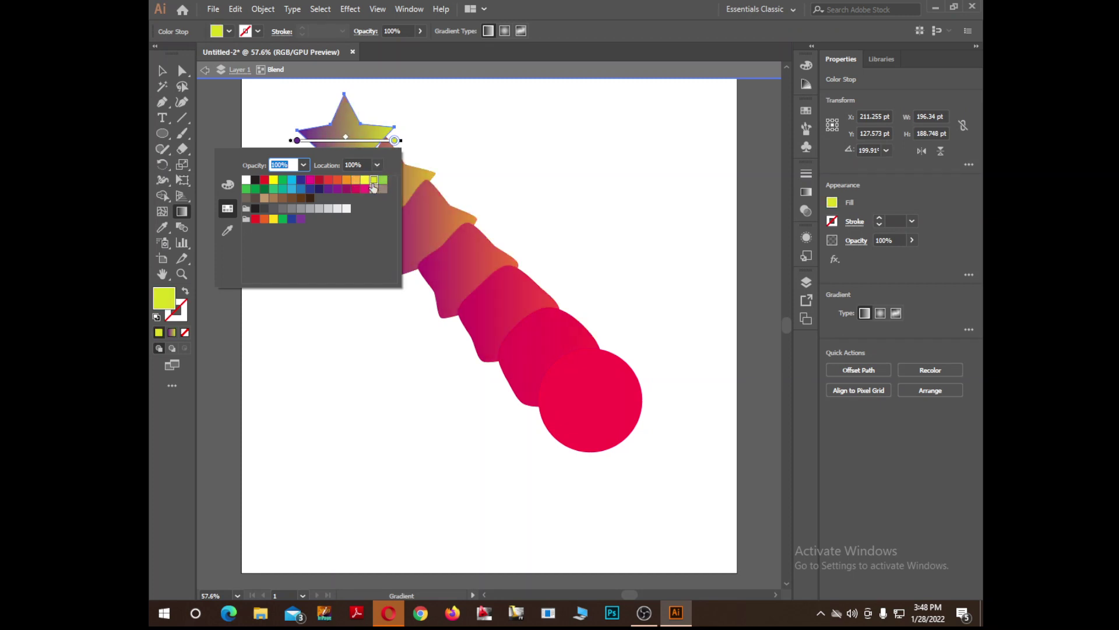
click(364, 180)
click(337, 180)
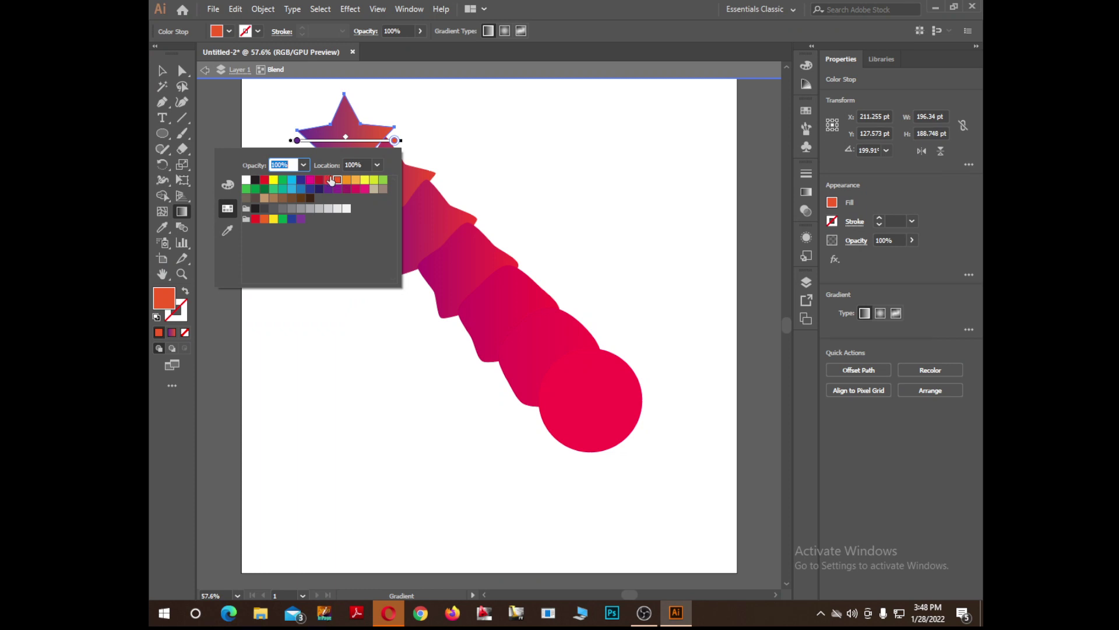
click(329, 180)
click(337, 180)
key(Escape)
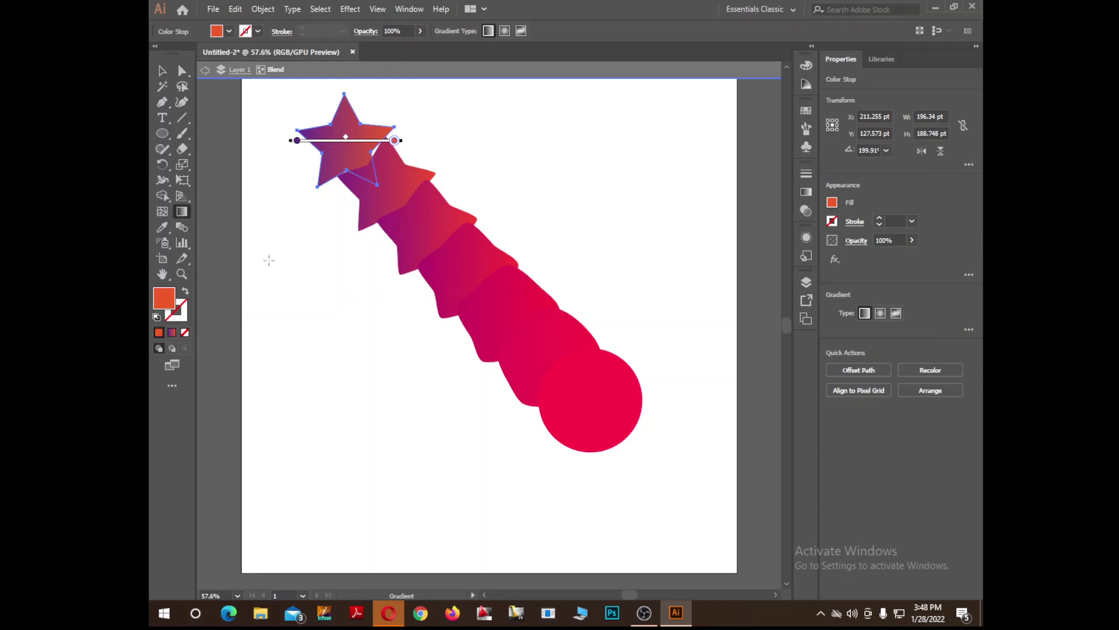
Step: Preview the blend with Smooth Color spacing and switch the spacing back to Specified Steps
click(162, 70)
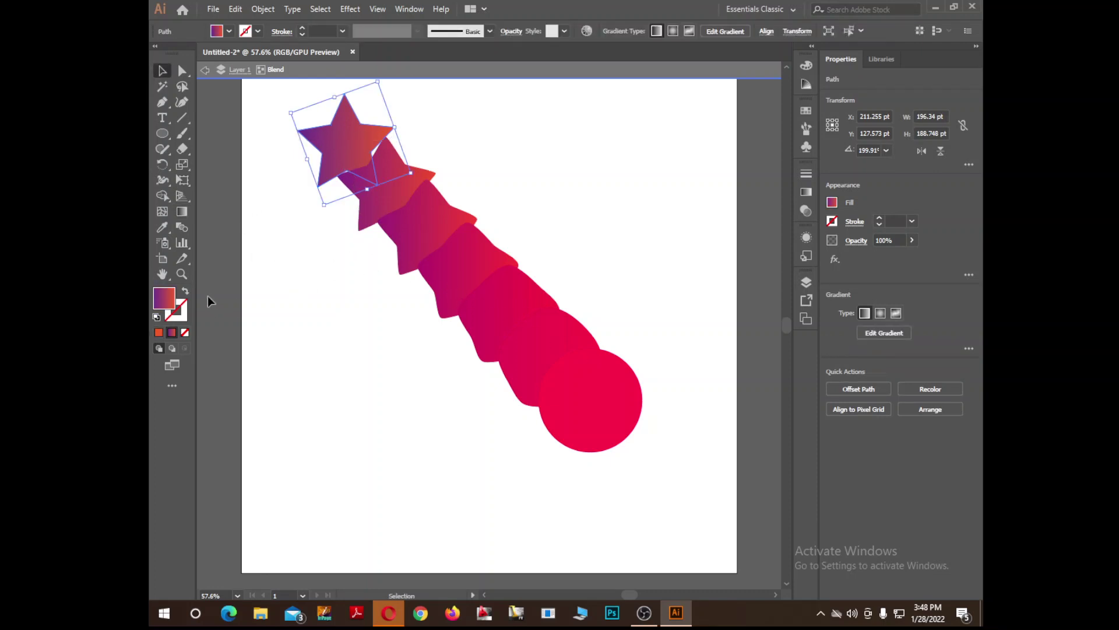
double_click(183, 233)
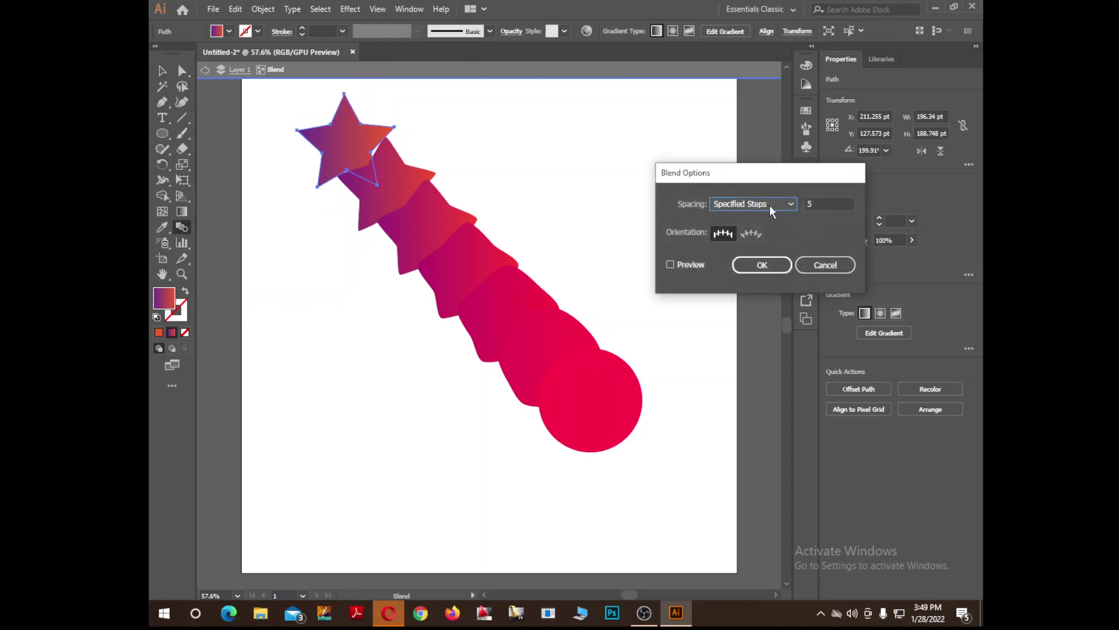
click(769, 206)
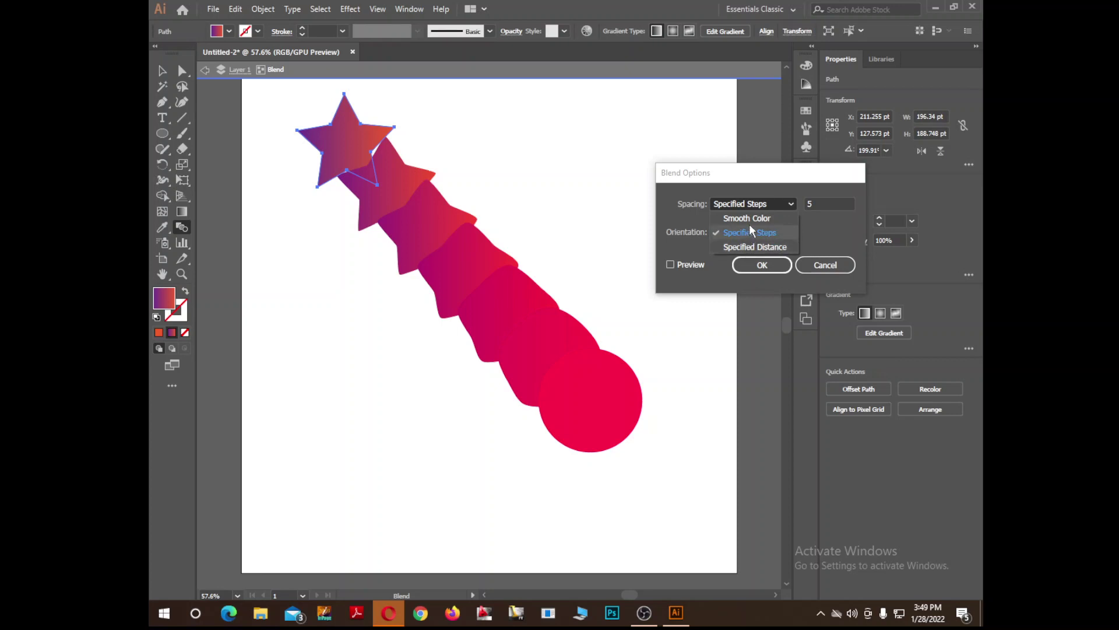
click(750, 222)
click(669, 265)
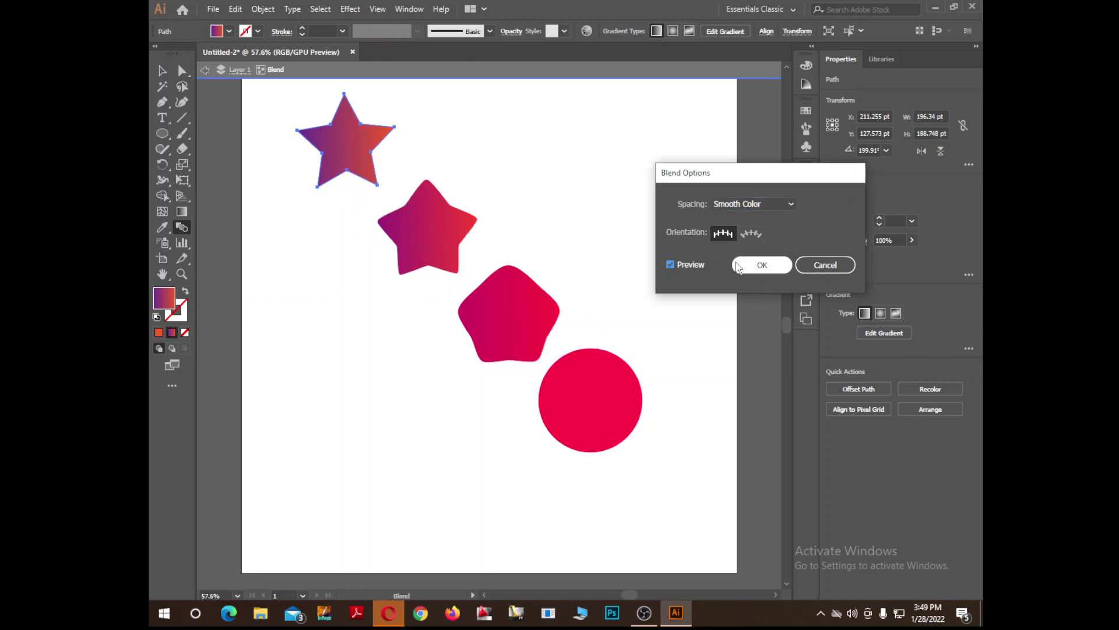
click(789, 204)
click(792, 230)
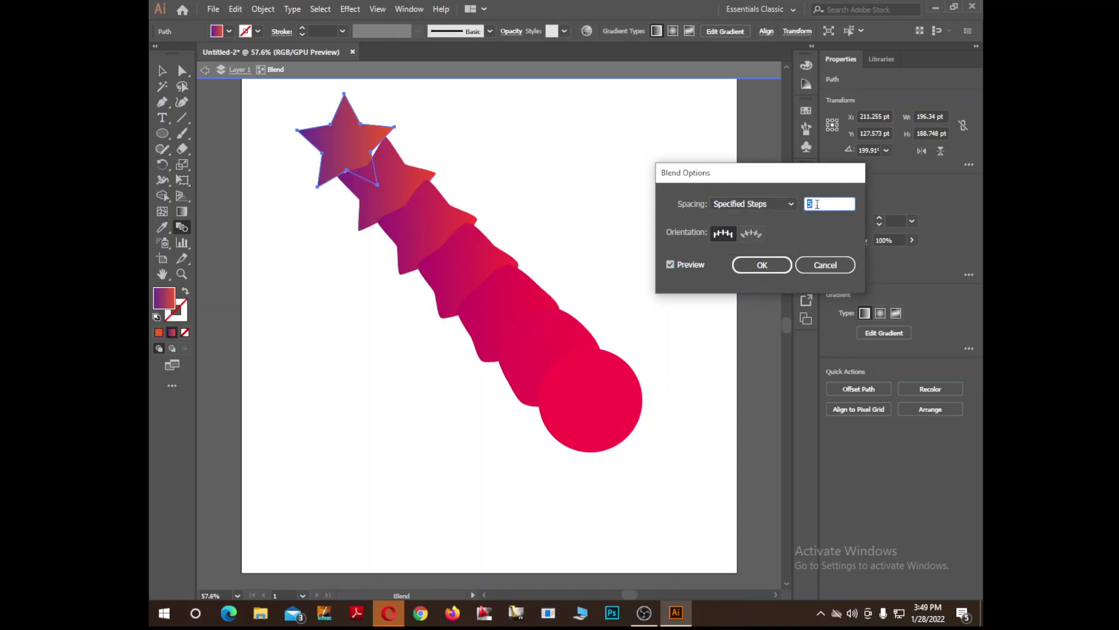
Step: Set the blend spacing to Smooth Color and toggle the preview repeatedly to compare it with the existing blend
click(770, 204)
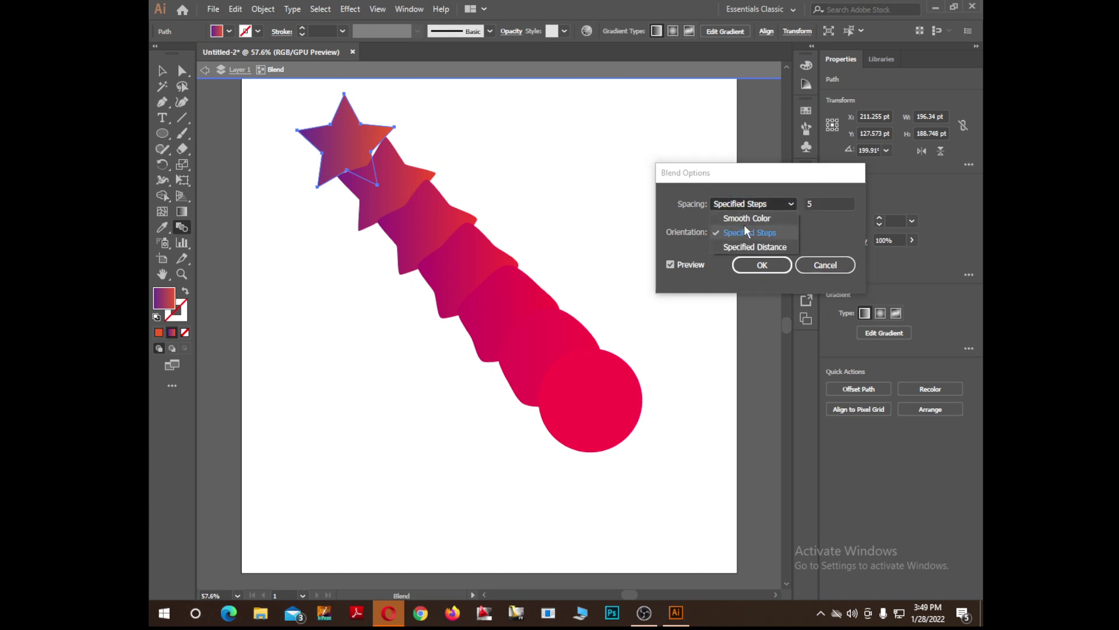
click(744, 219)
click(676, 264)
click(676, 264)
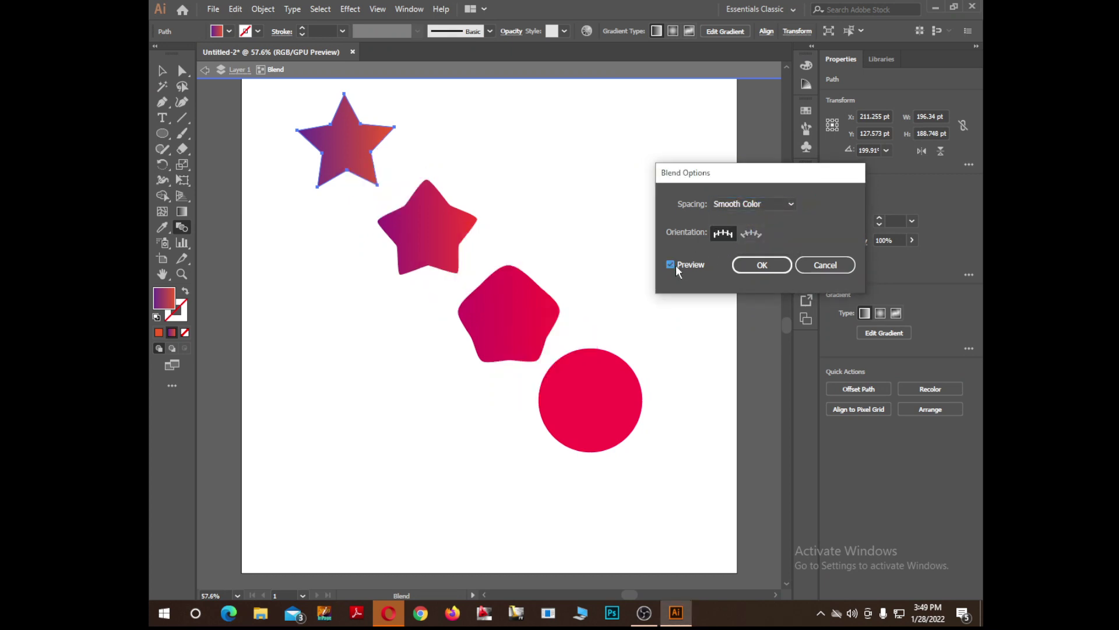
click(676, 265)
click(676, 264)
click(676, 265)
click(676, 264)
click(676, 265)
click(676, 265)
Step: Set the blend orientation to Align to Path and the spacing to a Specified Distance of 1 pt, and accept the options
click(751, 235)
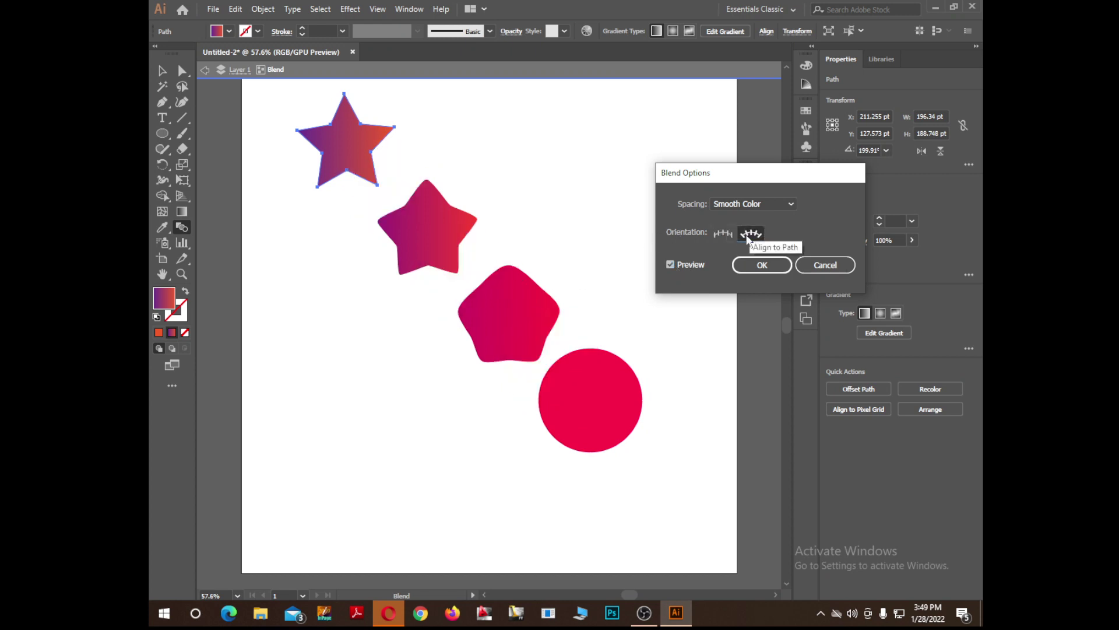
click(774, 204)
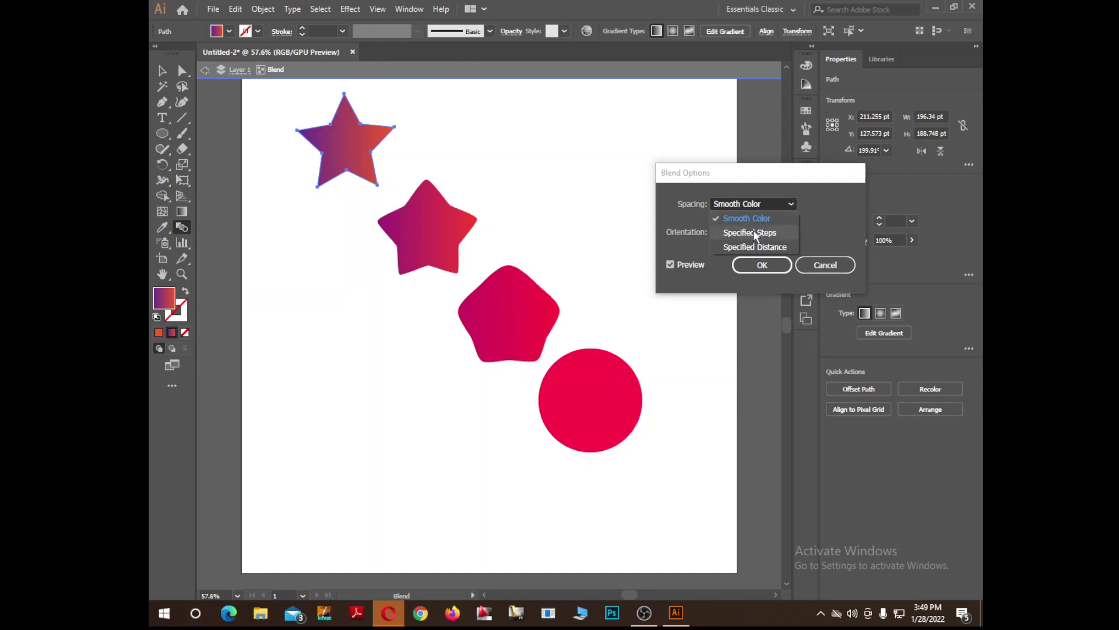
click(743, 247)
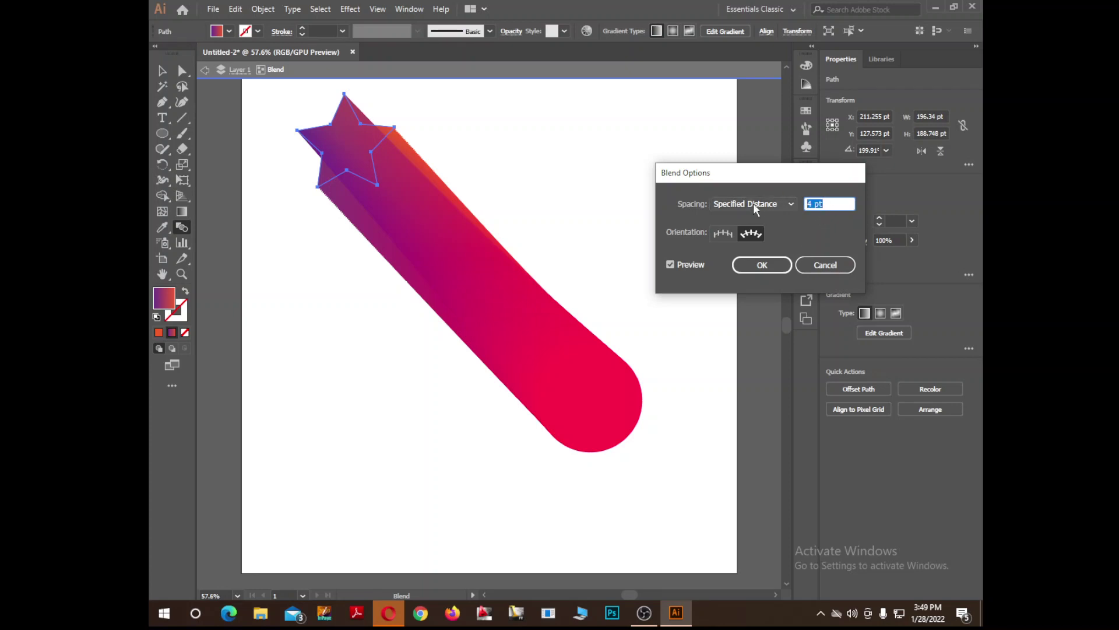
text(1)
click(688, 261)
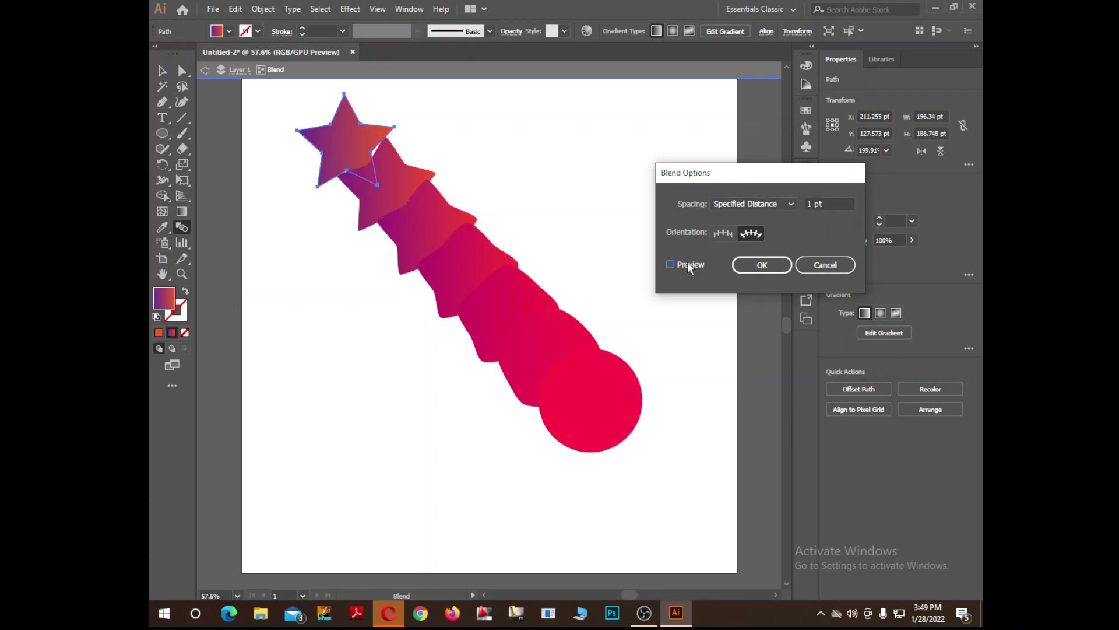
click(687, 262)
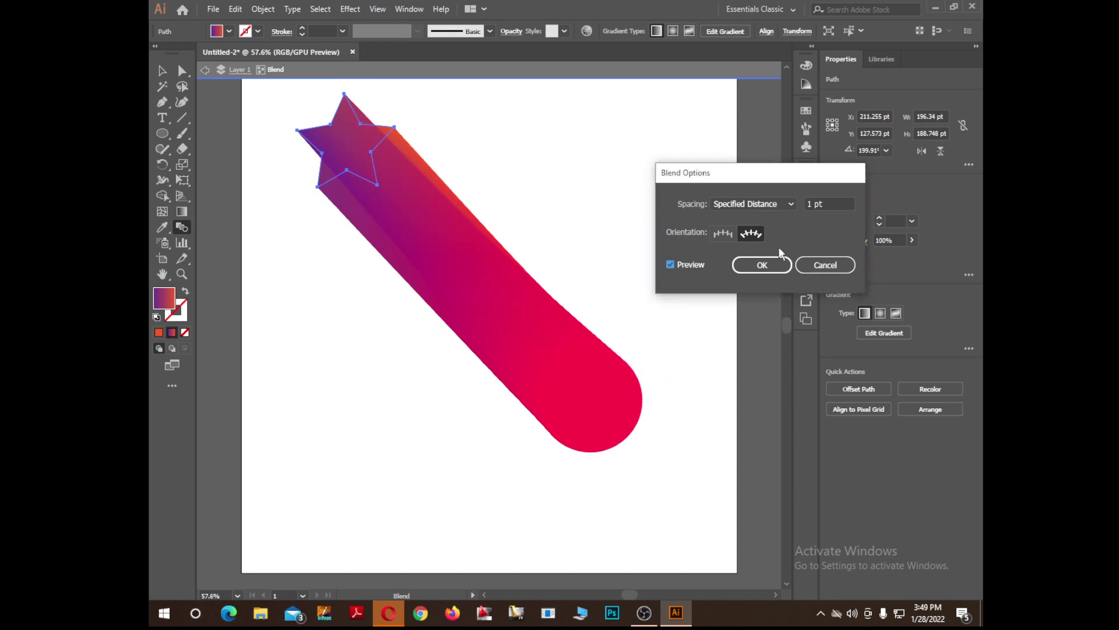
click(761, 265)
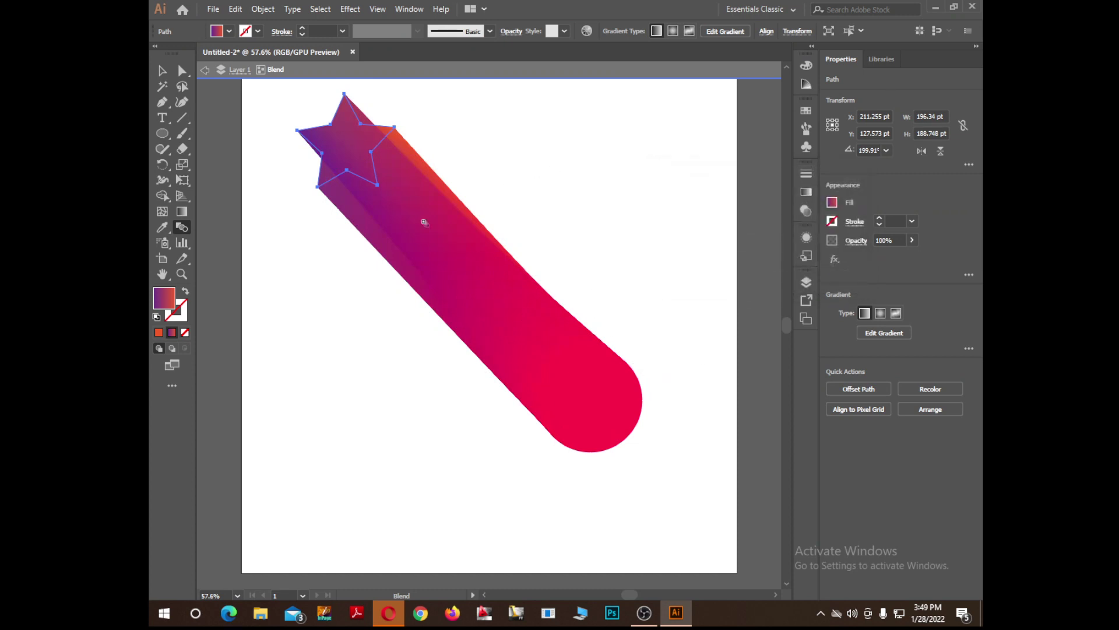
Step: Exit the blend's isolation mode and delete the whole star-to-circle blend
click(162, 71)
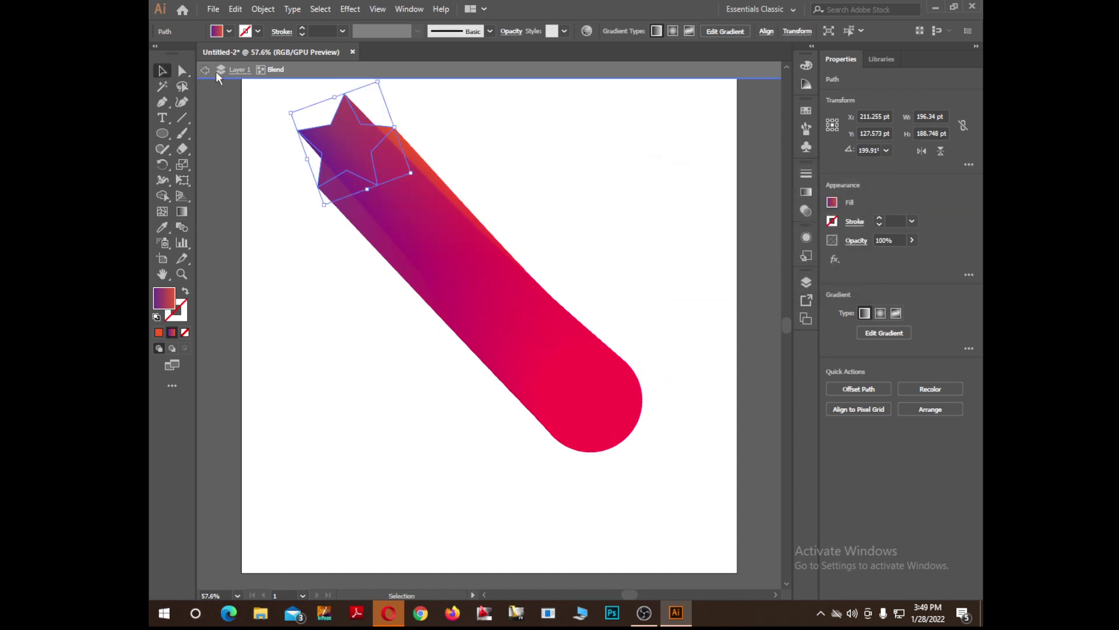
click(204, 71)
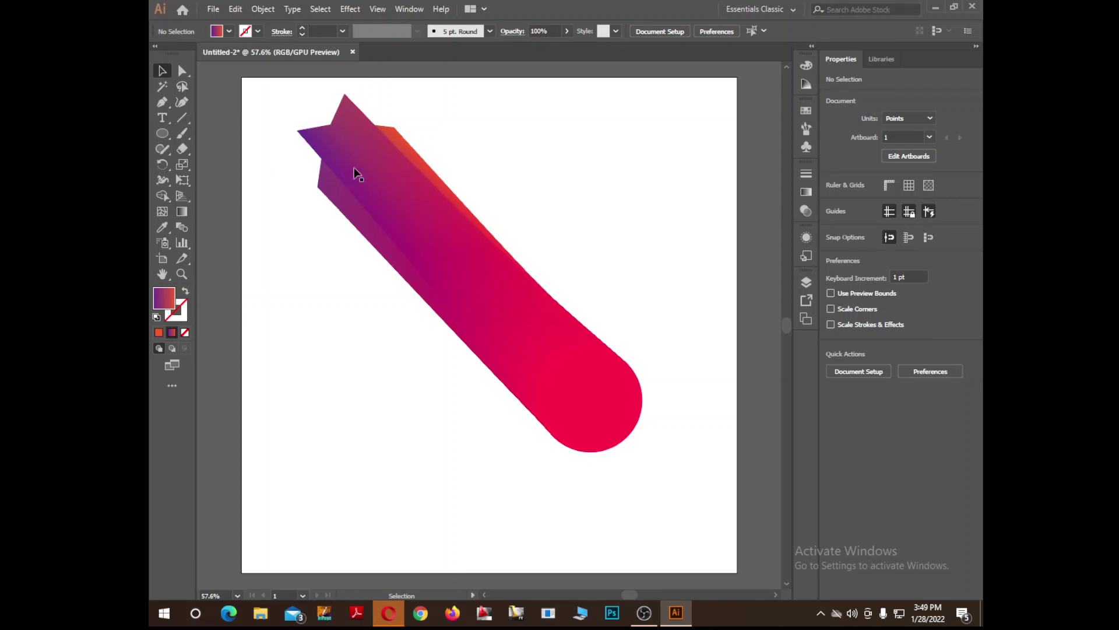
click(169, 71)
drag(540, 119, 317, 327)
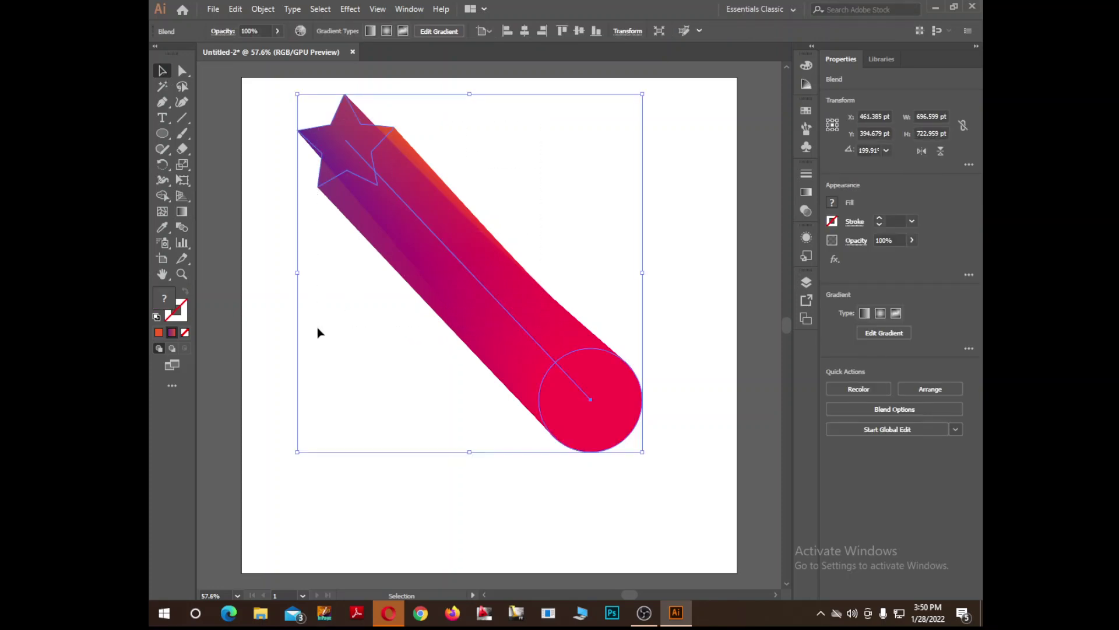
key(Delete)
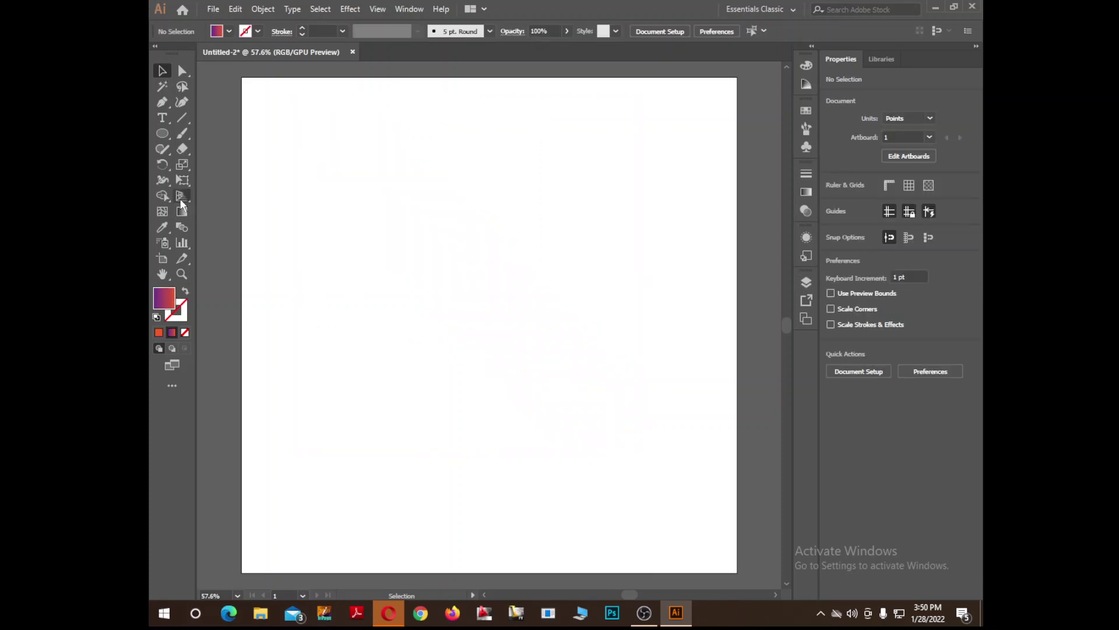
Step: Draw a rounded rectangle about 88 × 116 pt in the artboard's upper-left area and a star about 104 × 99 pt in its upper-right area
click(187, 228)
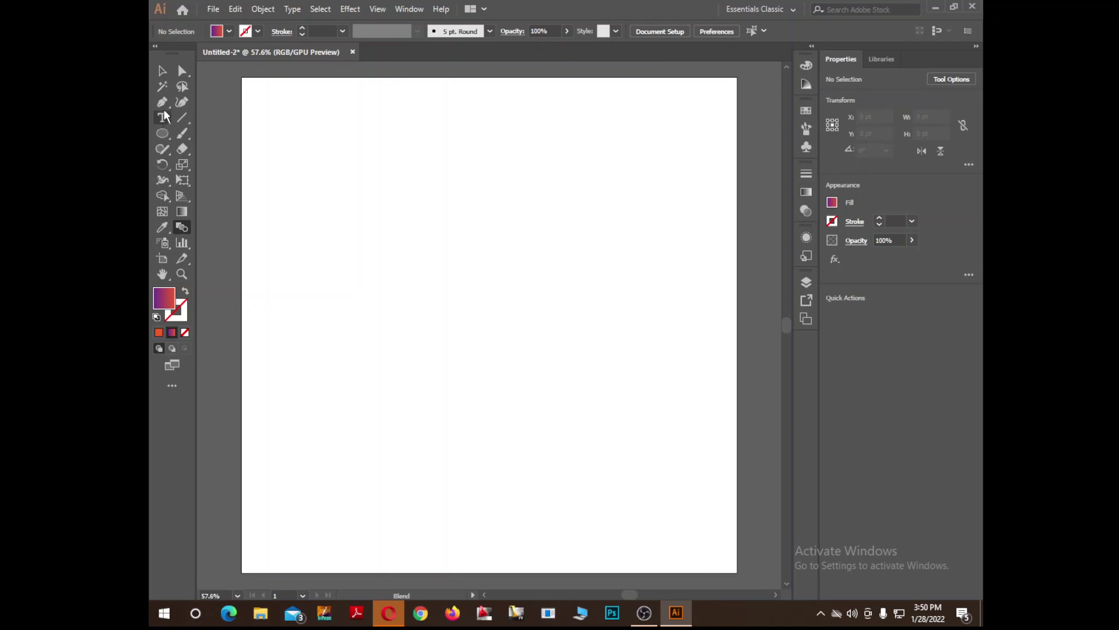
click(164, 133)
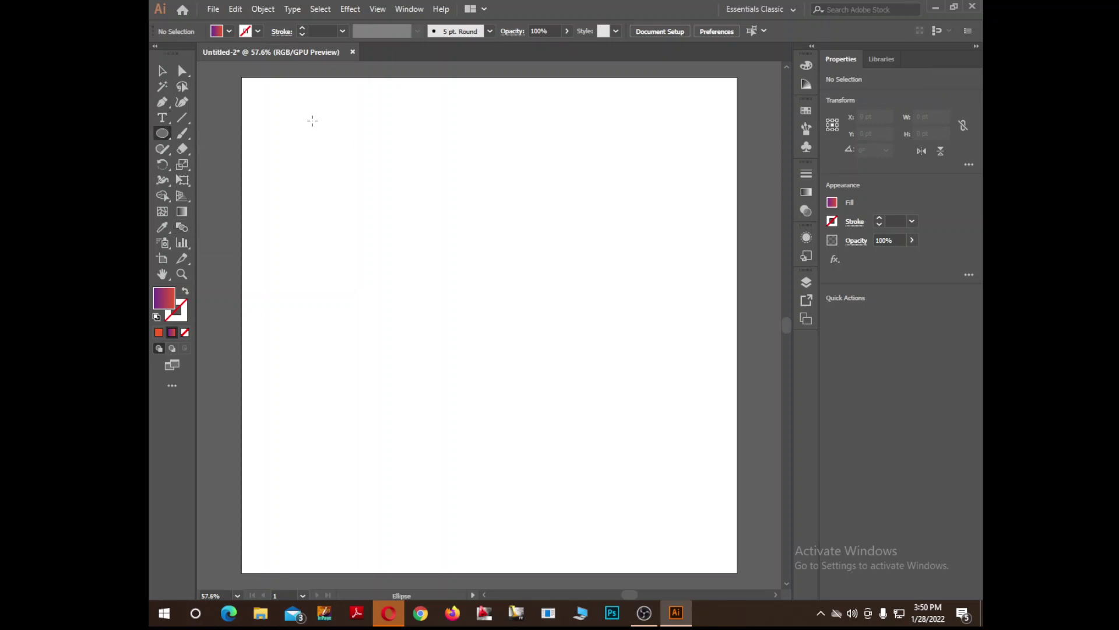
drag(167, 139, 230, 149)
drag(306, 110, 263, 167)
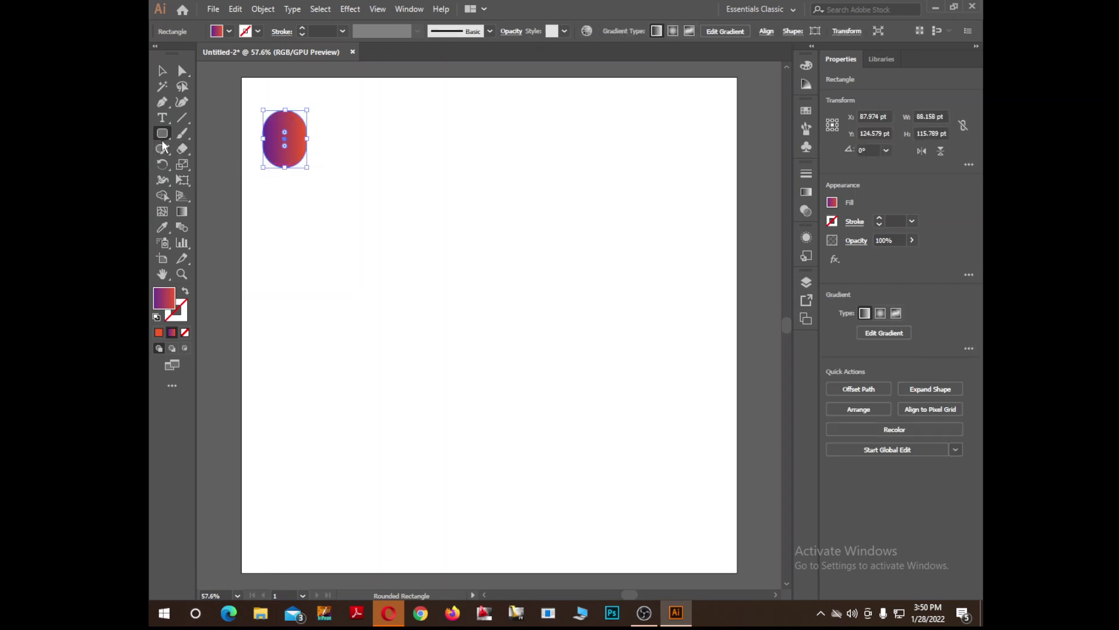
drag(162, 136, 233, 192)
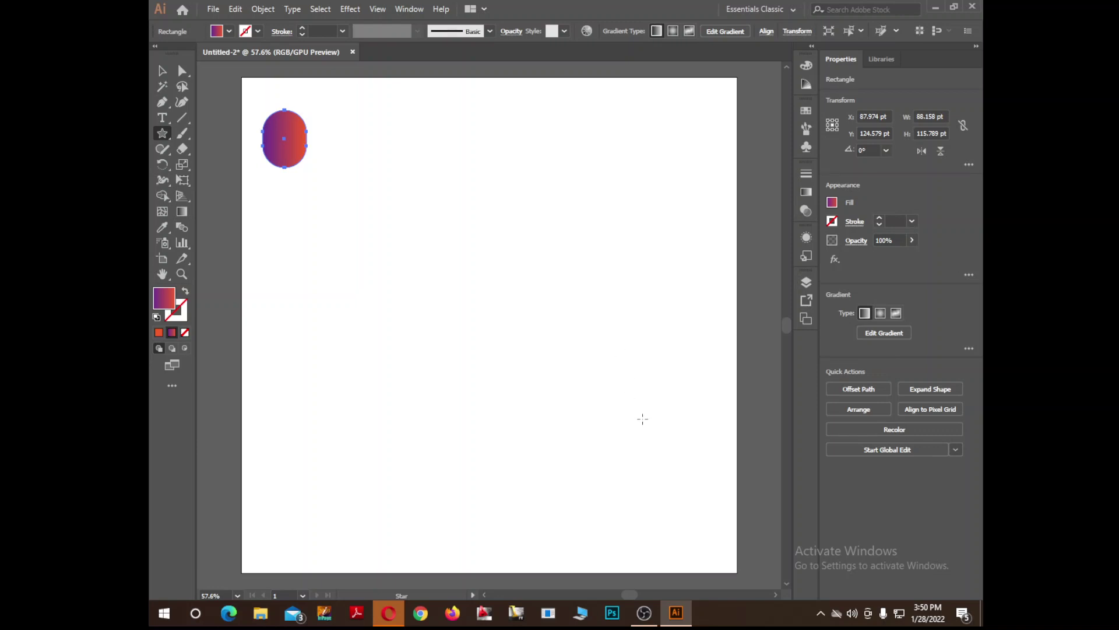
mouse_move(595, 130)
mouse_down()
mouse_move(574, 167)
mouse_move(579, 158)
mouse_up()
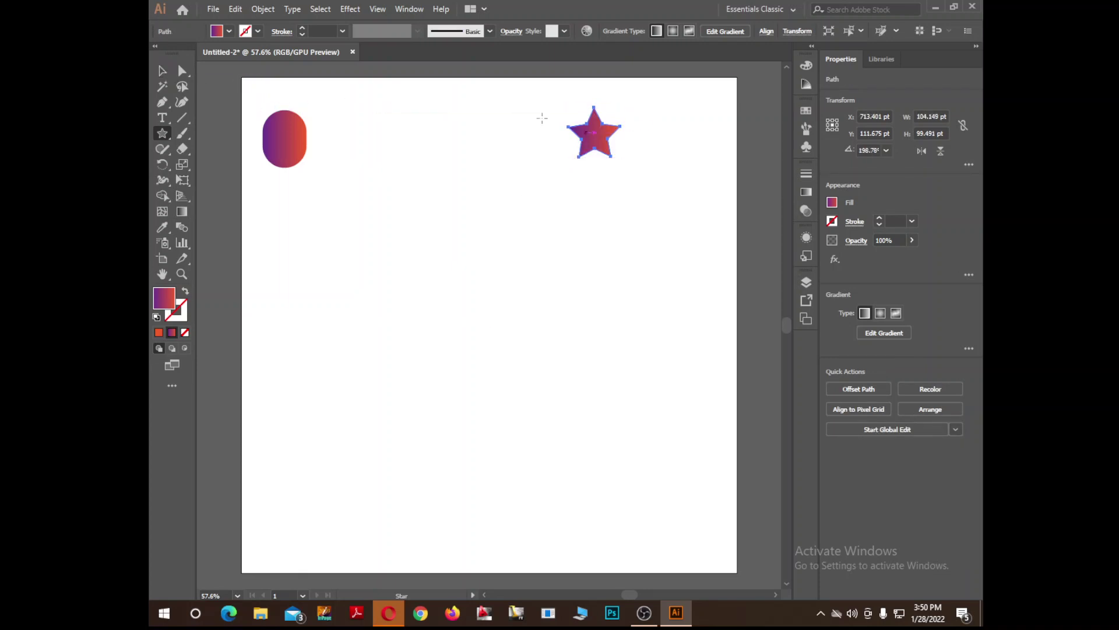
Step: Select the rounded rectangle together with the star and set the blend spacing to Specified Steps with 300 steps
click(162, 71)
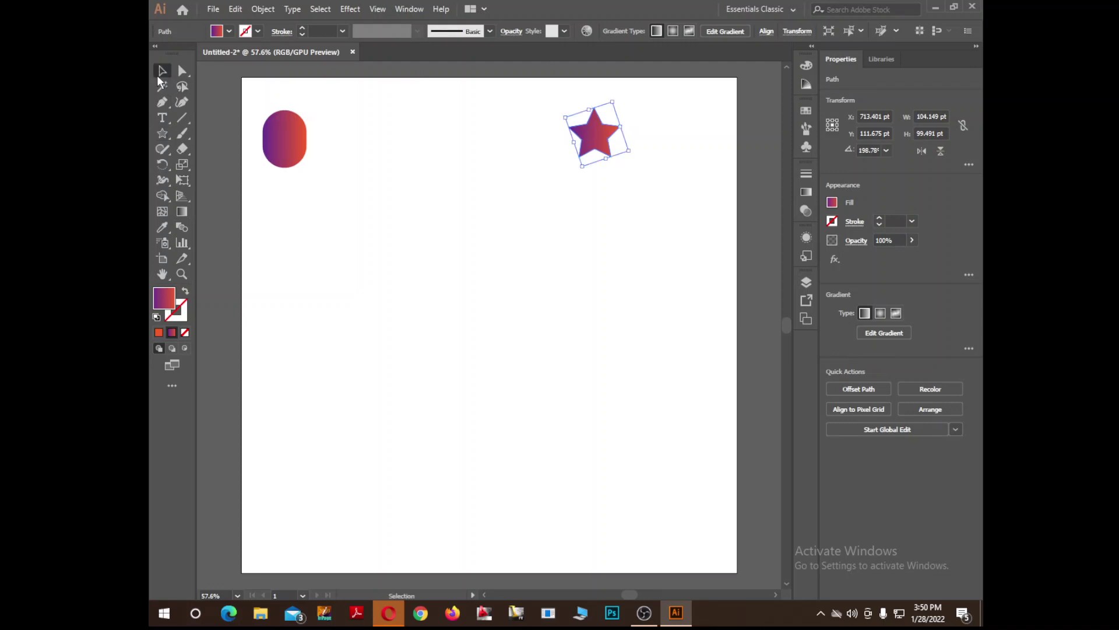
shift+click(264, 143)
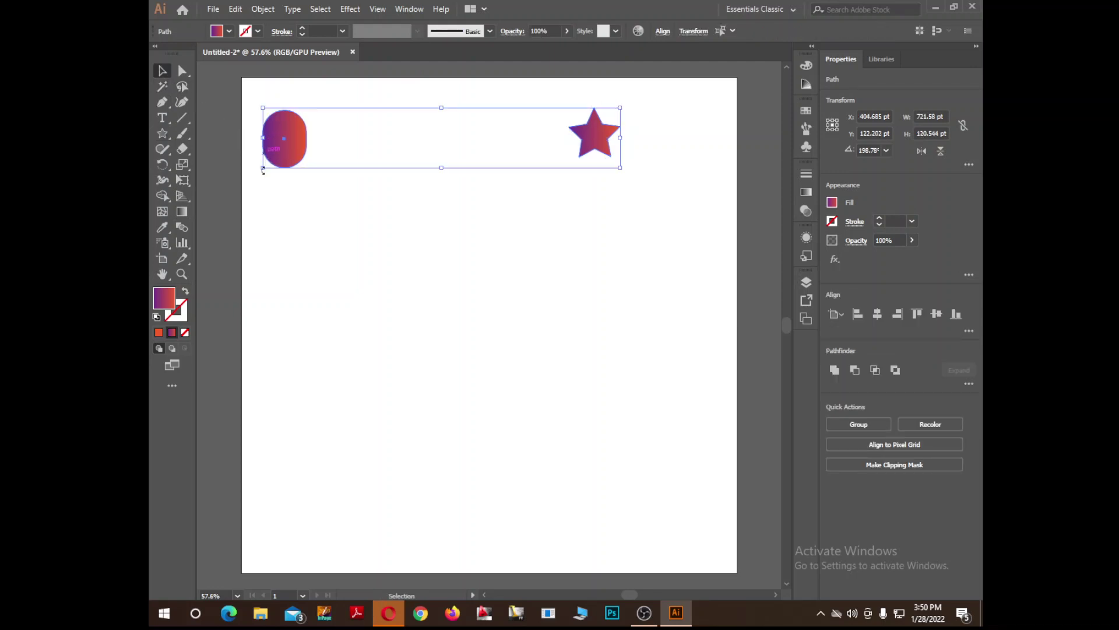
click(181, 230)
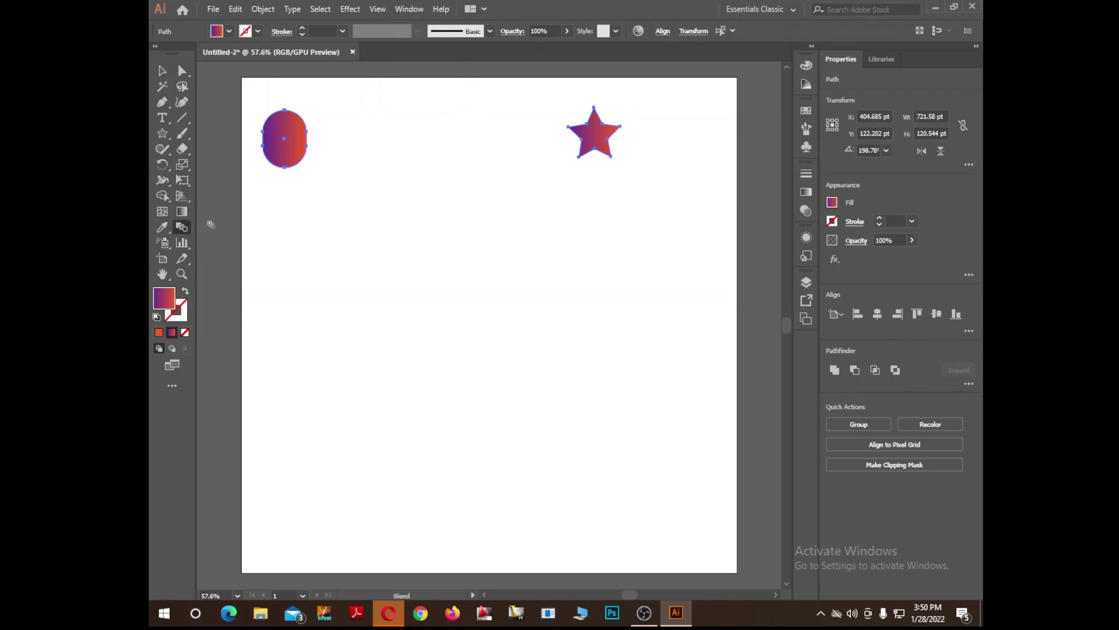
double_click(182, 230)
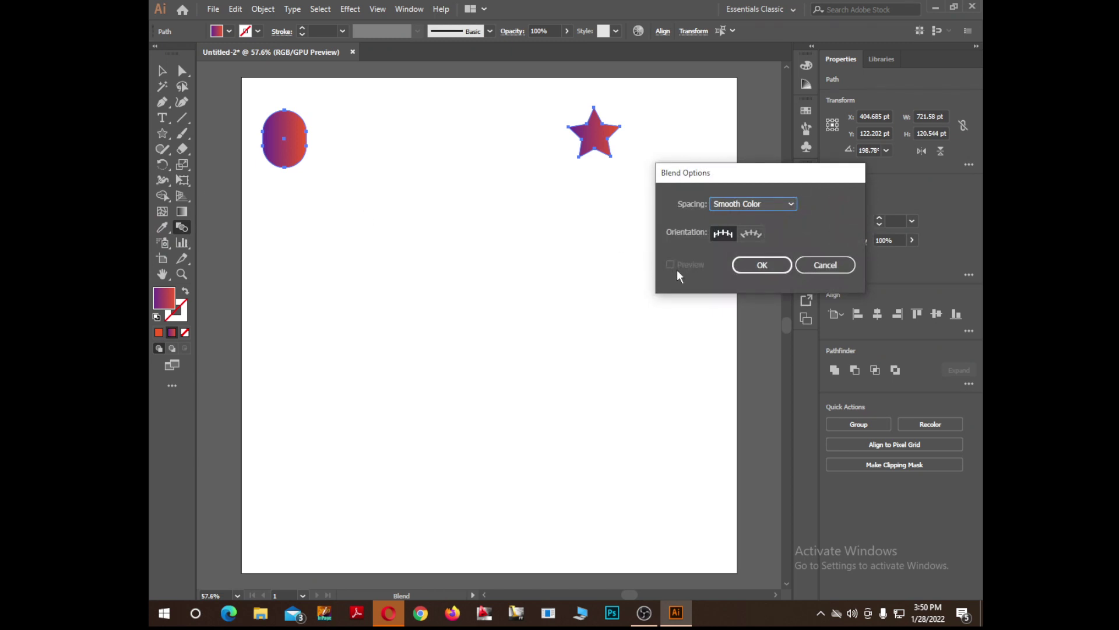
click(774, 205)
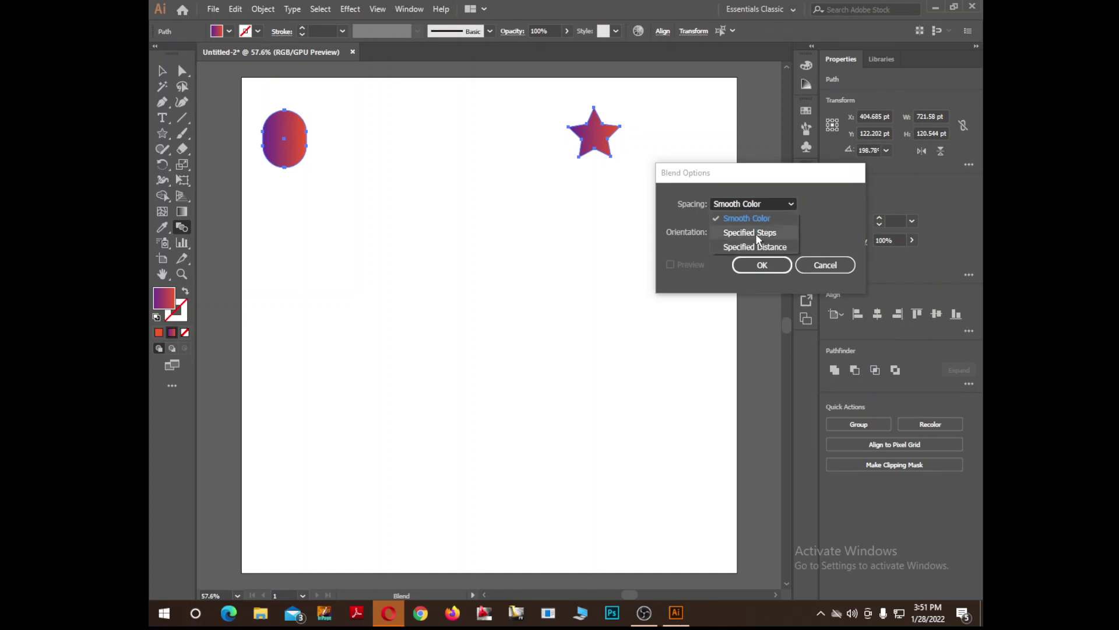
click(756, 233)
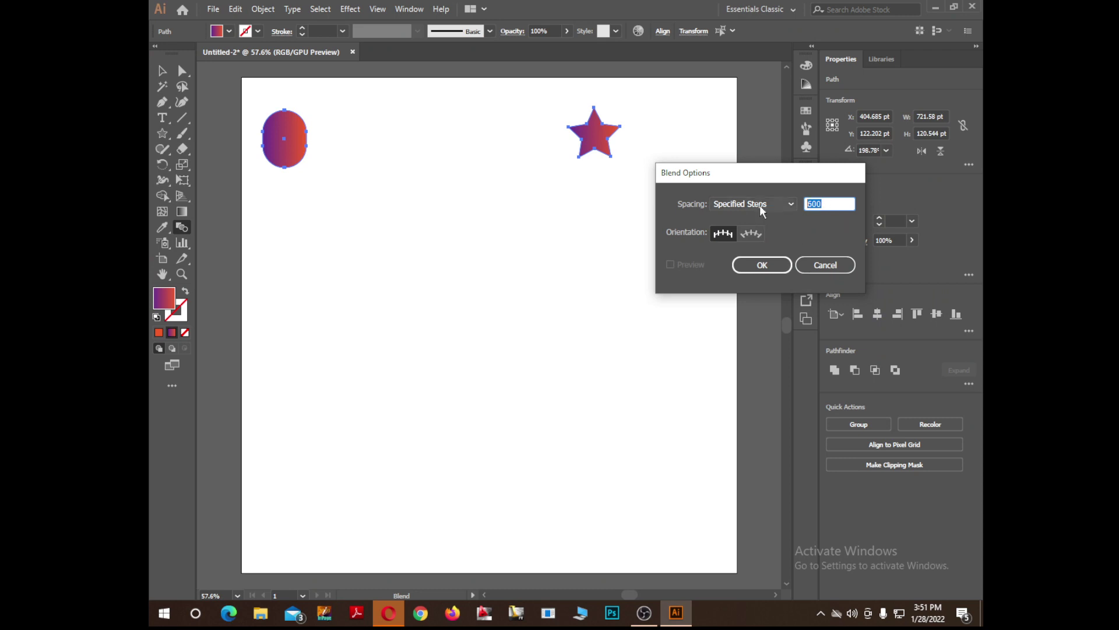
text(300)
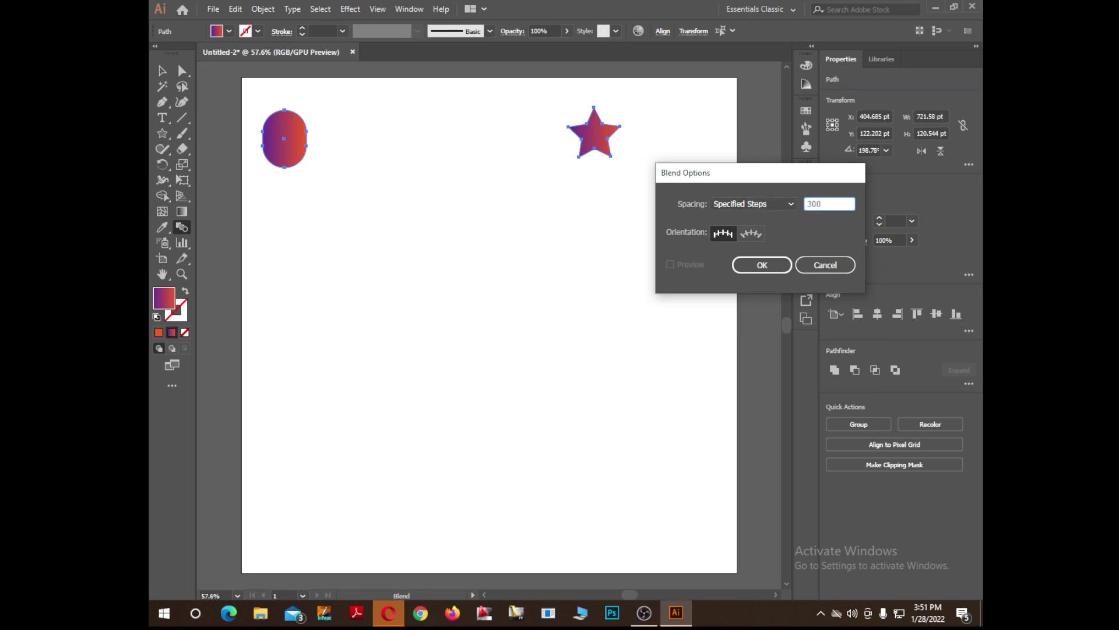
click(759, 265)
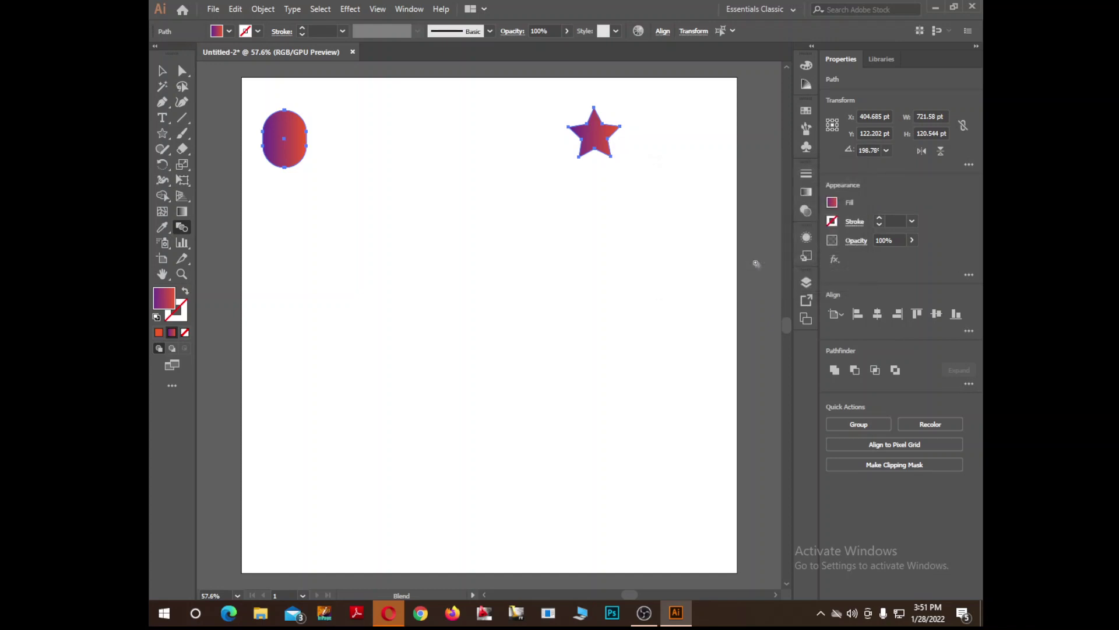
double_click(182, 227)
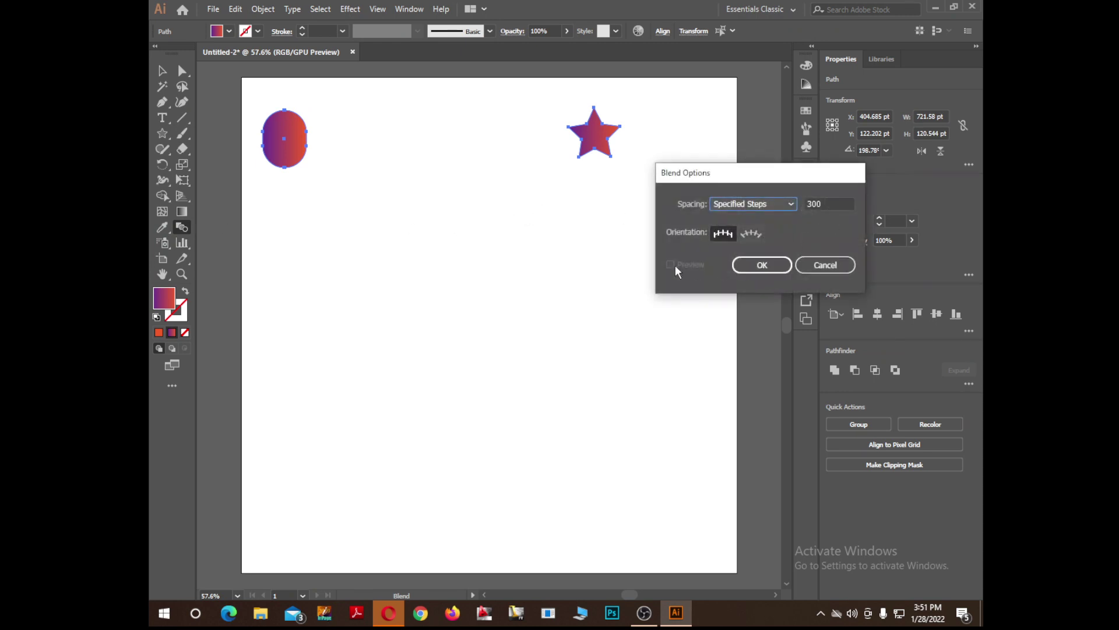
click(761, 266)
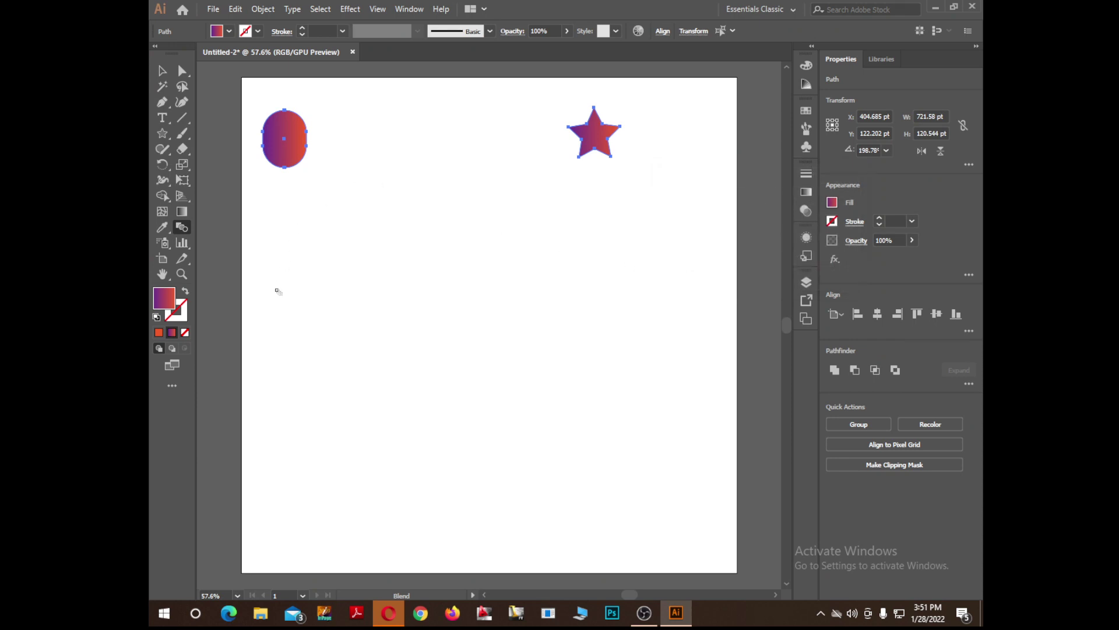
Step: Try blending the rounded rectangle with the star, and undo the blend
key(v)
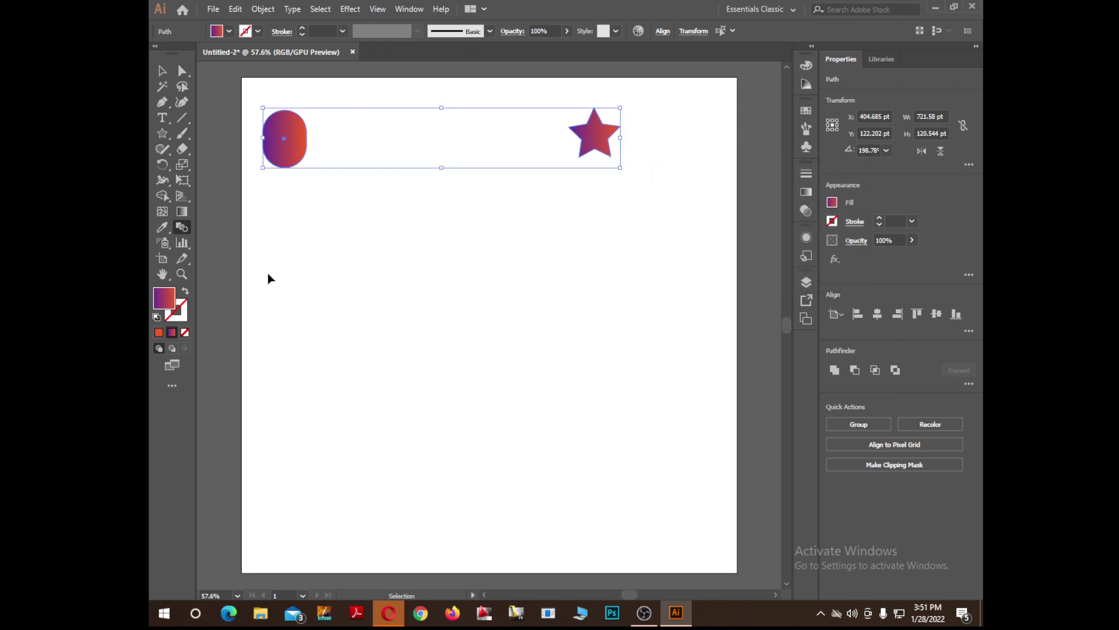
key(w)
key(ctrl+alt+b)
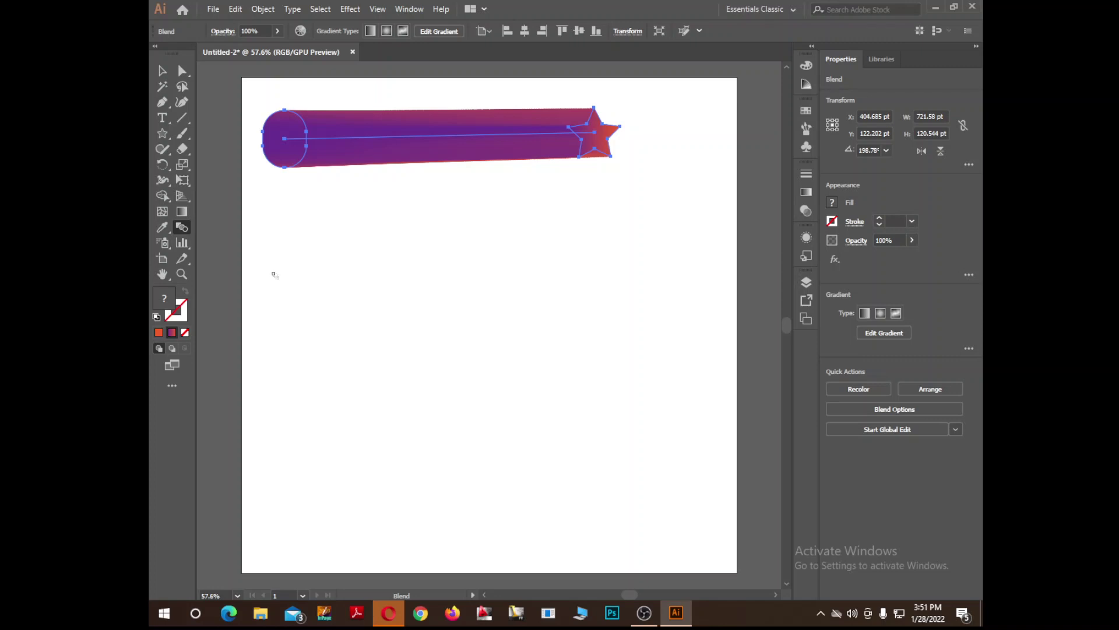
key(ctrl+z)
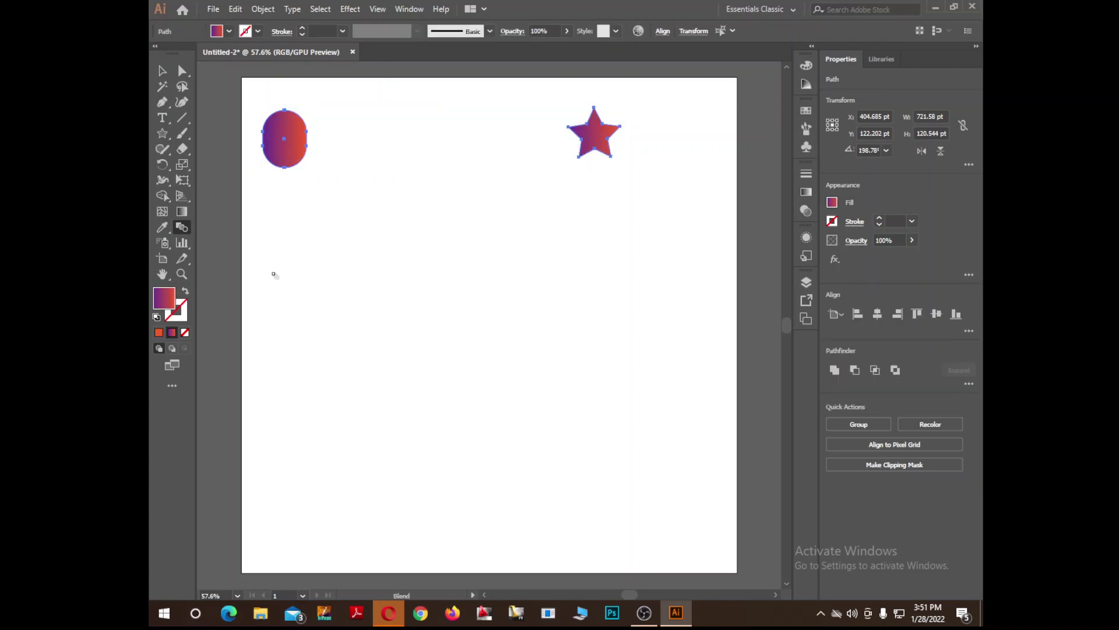
Step: Accept the Specified Steps blend options at 300, make the blend between the rounded rectangle and the star, and deselect it
click(265, 9)
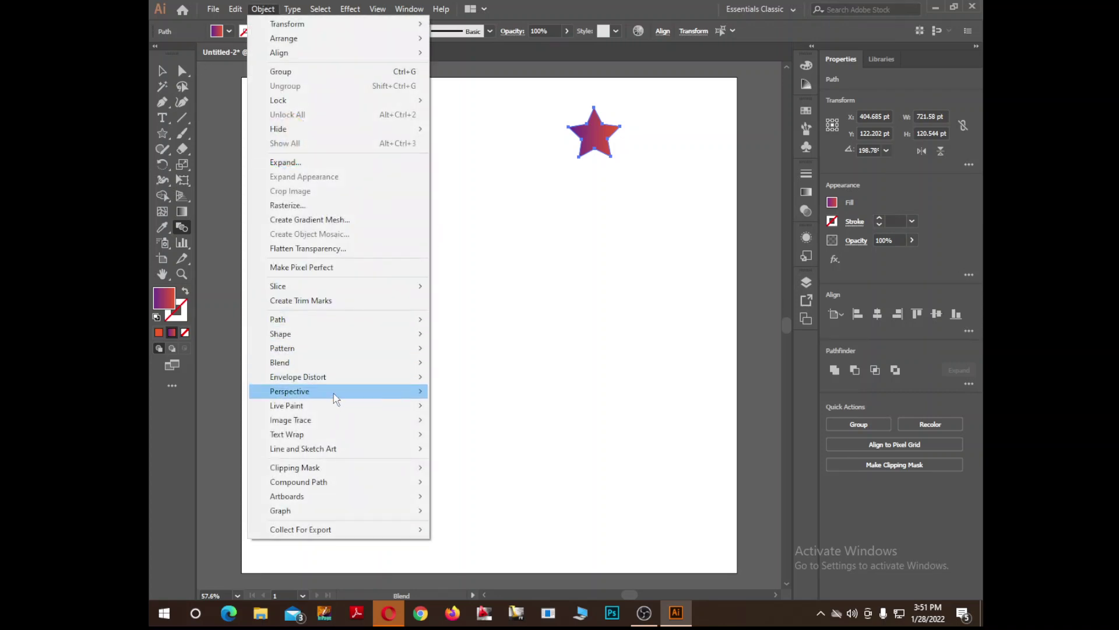
mouse_move(315, 367)
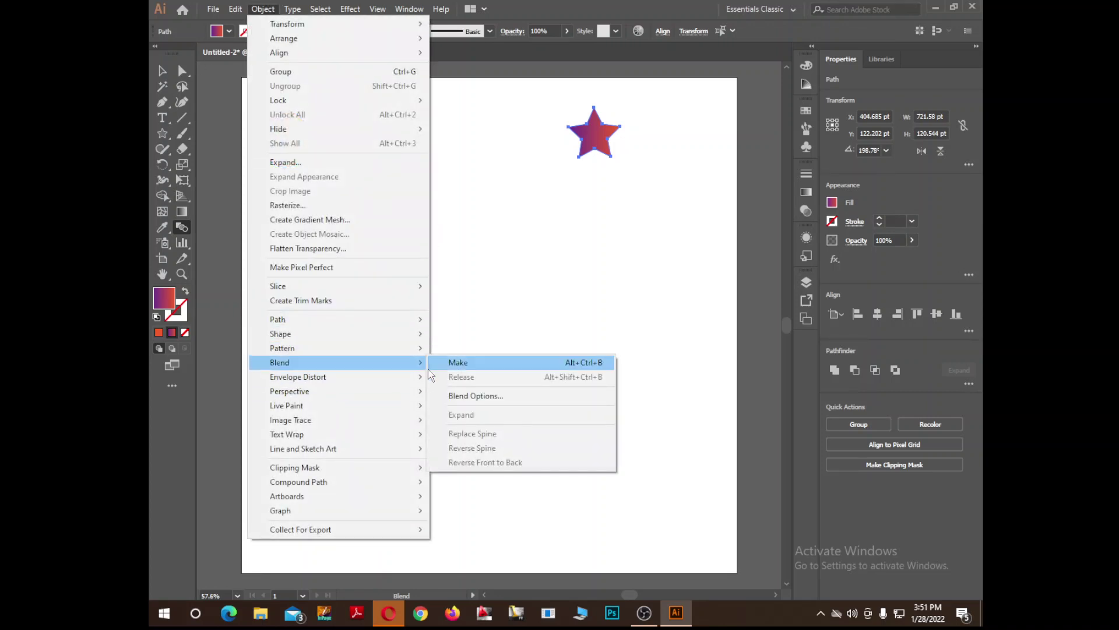
click(474, 396)
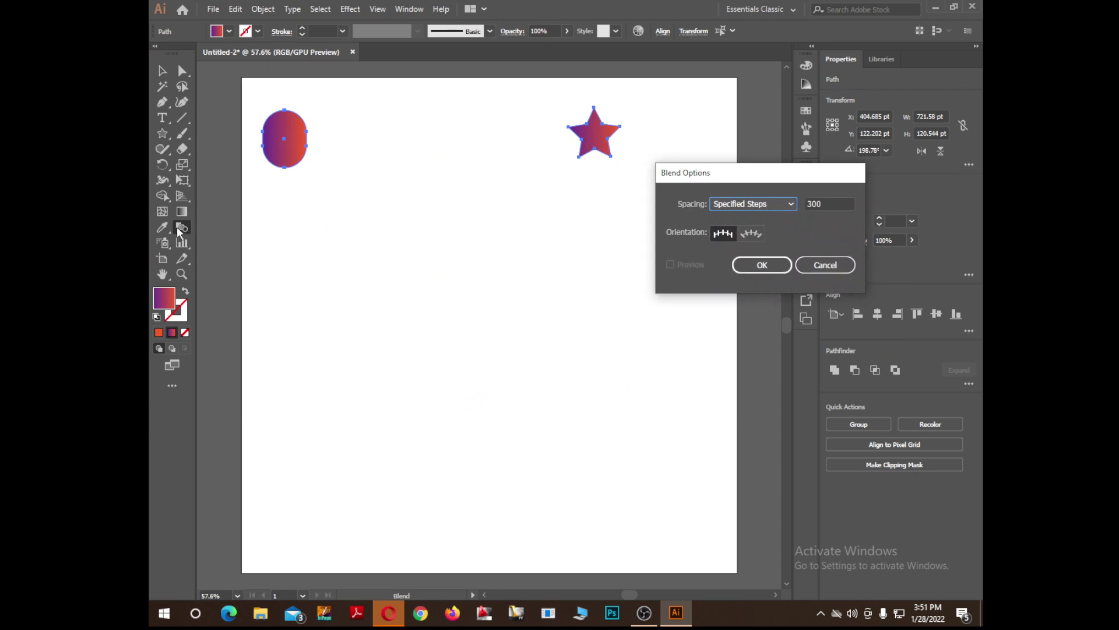
click(760, 269)
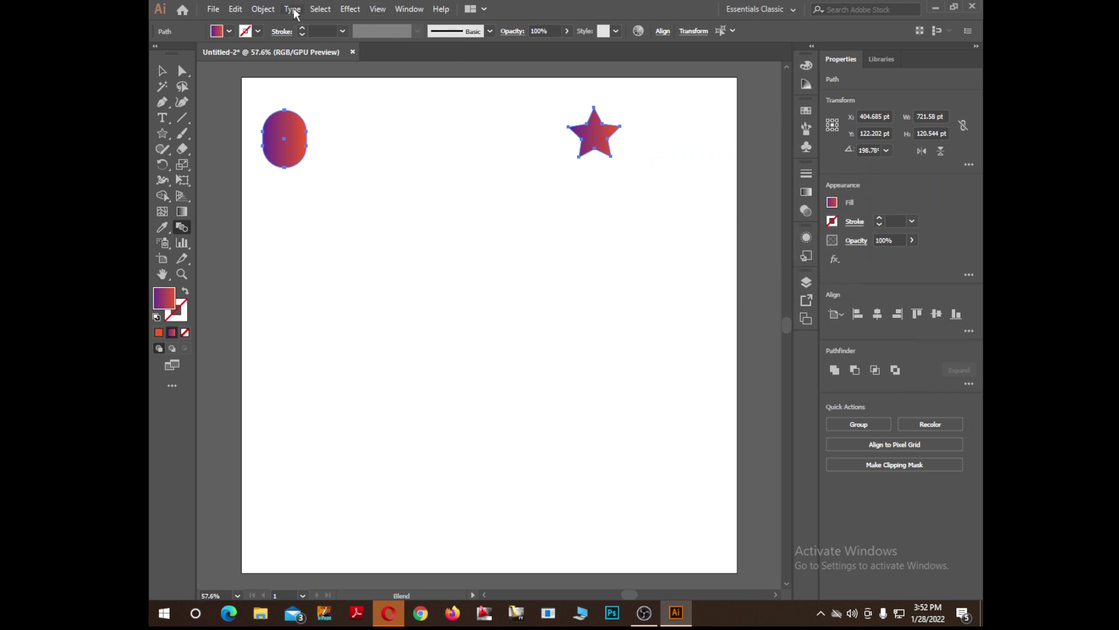
click(263, 9)
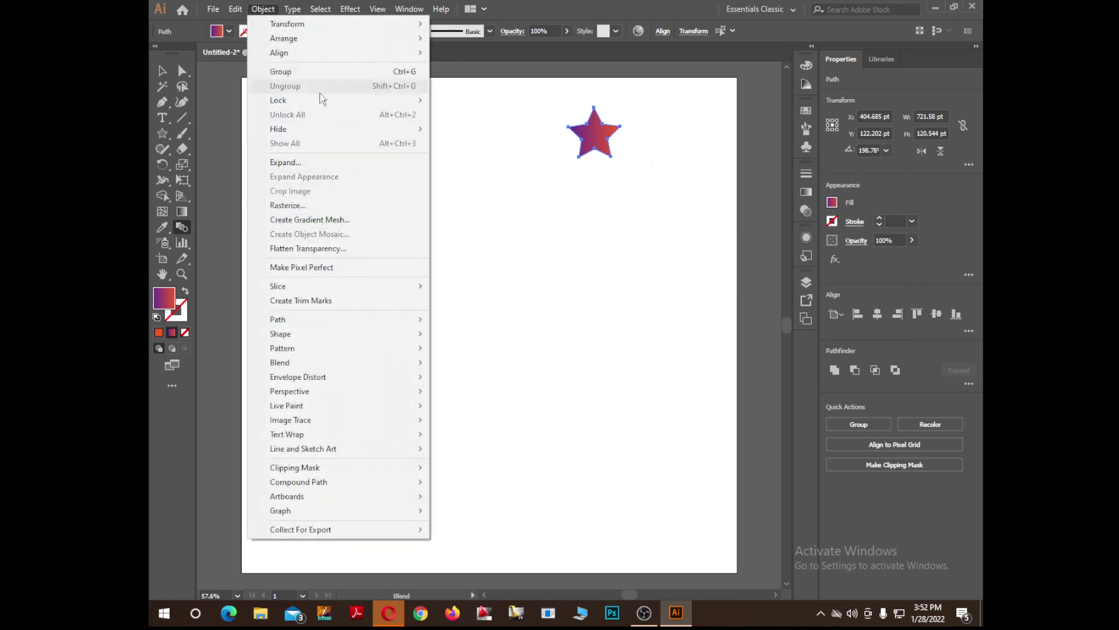
mouse_move(305, 366)
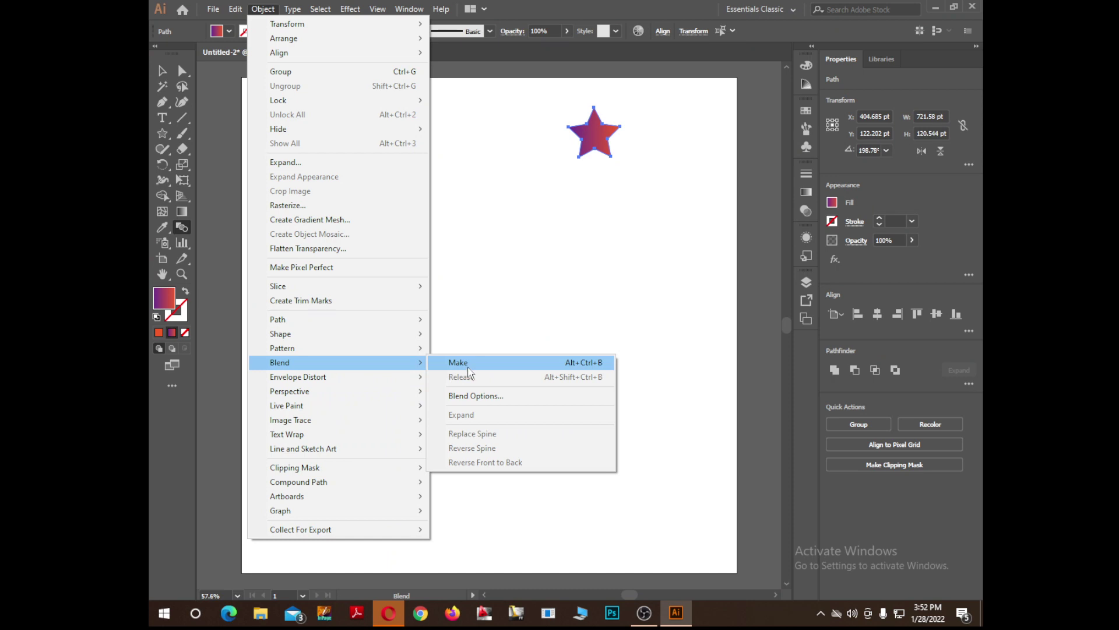
click(578, 368)
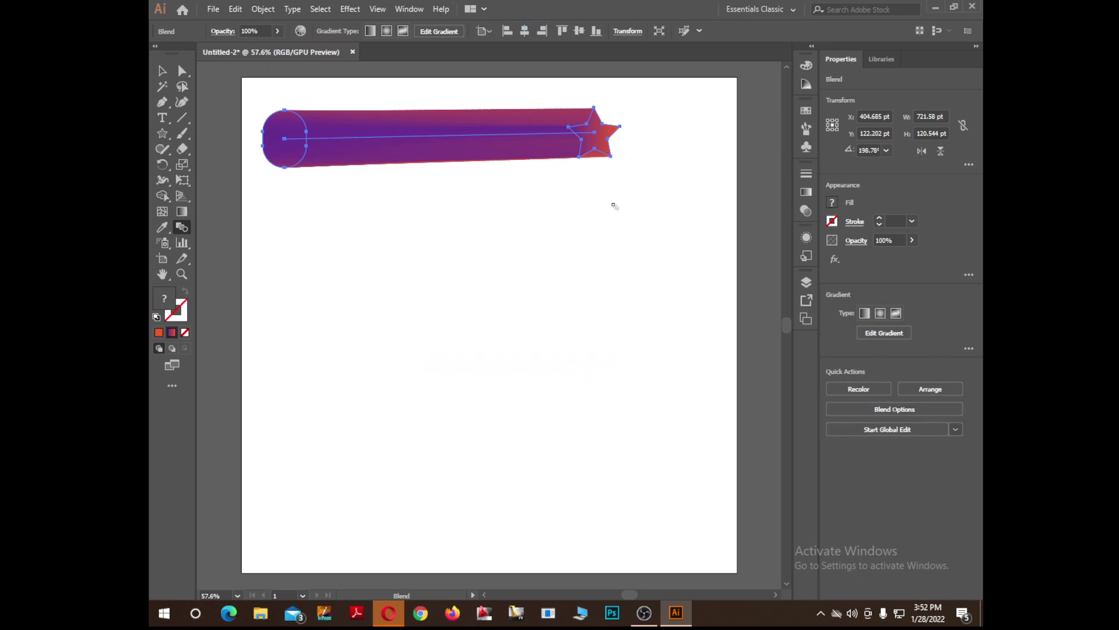
click(164, 75)
click(620, 228)
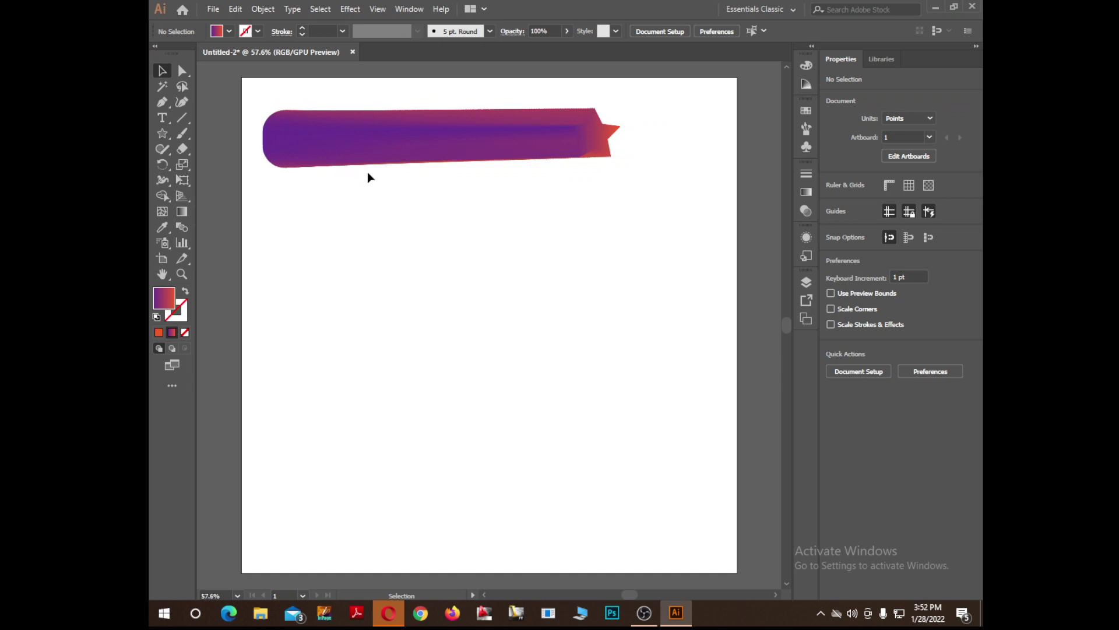
Step: Try filling the whole blend with the solid orange colour f15a29, and undo that fill
click(602, 159)
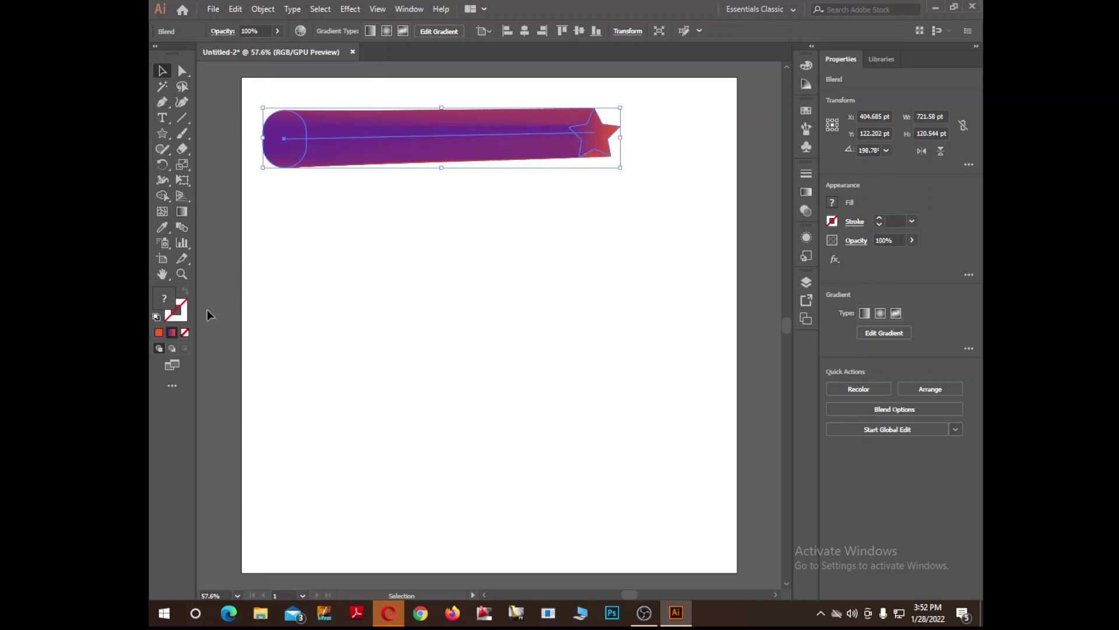
click(159, 333)
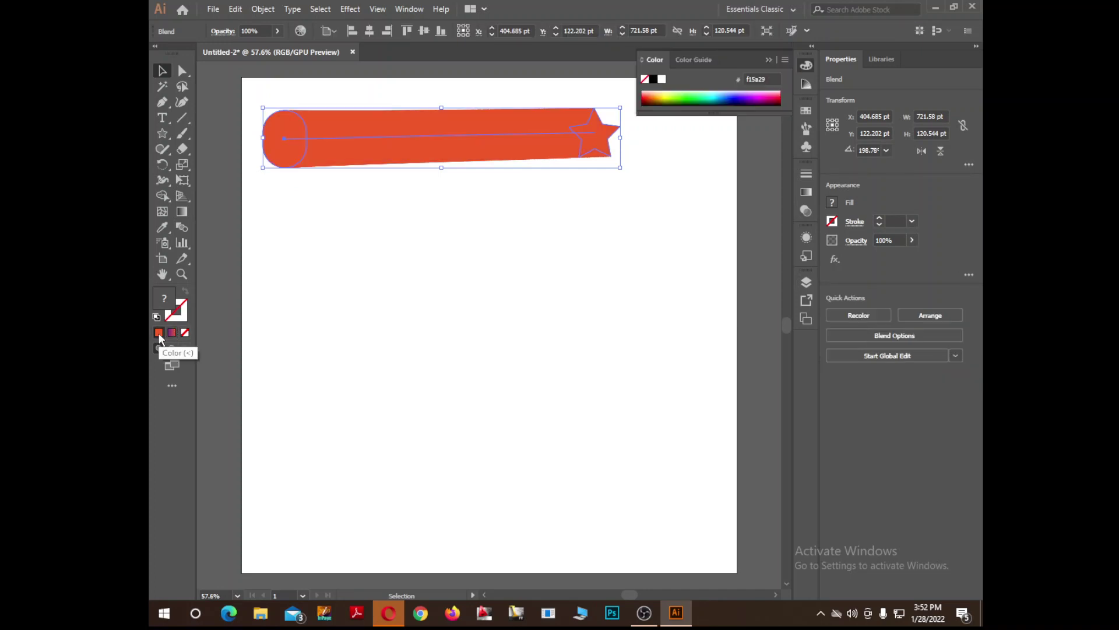
click(466, 281)
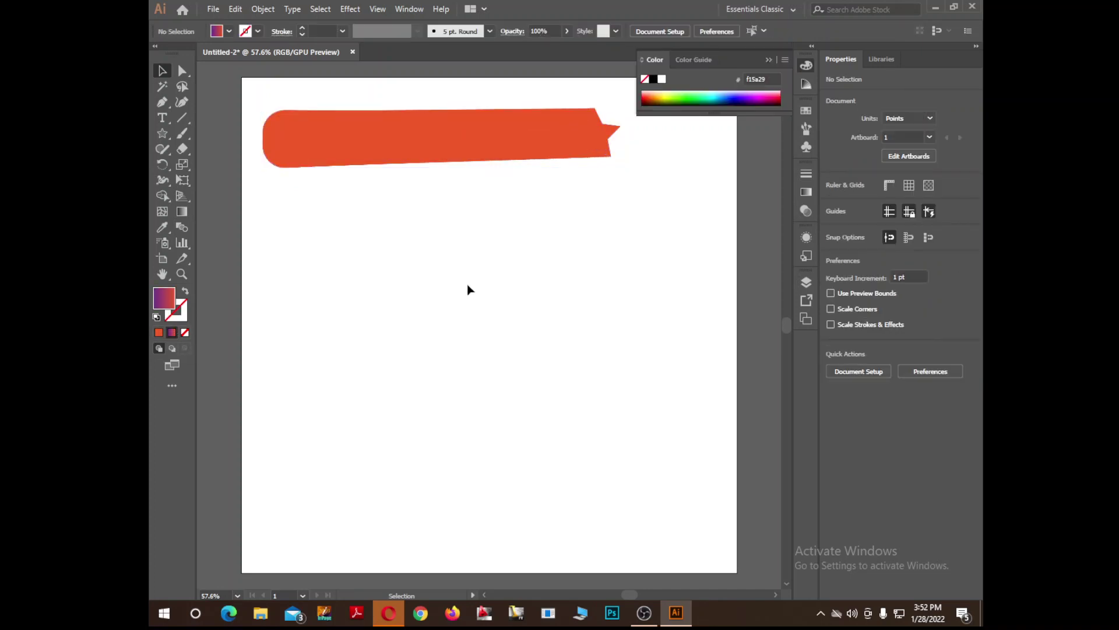
key(ctrl+z)
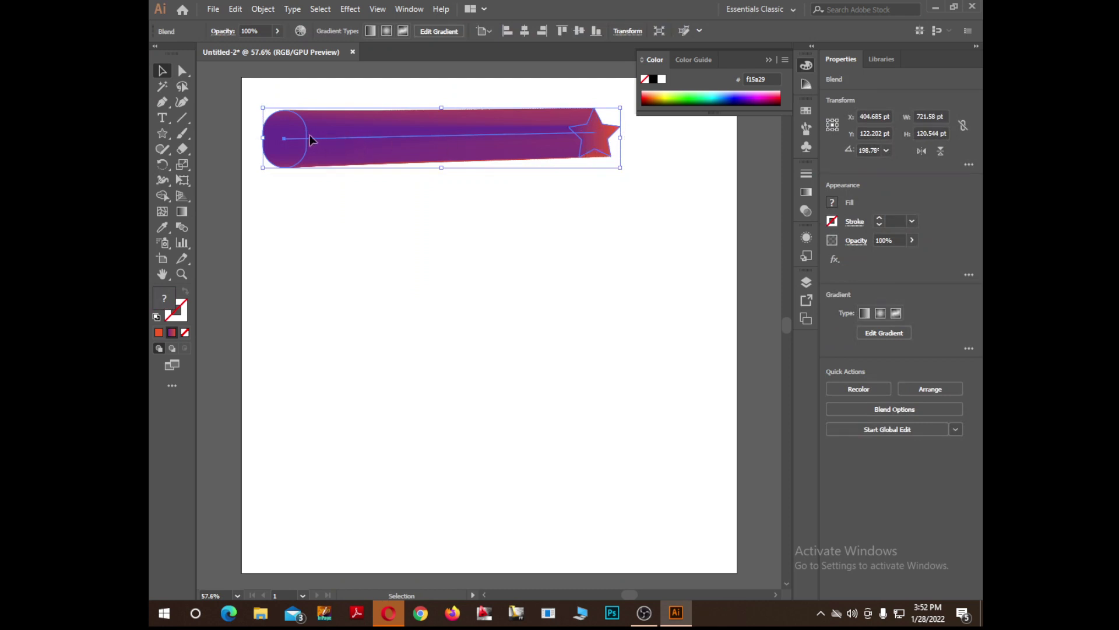
Step: Directly select only the star at the end of the blend and fill it with the solid orange colour f15a29
click(186, 72)
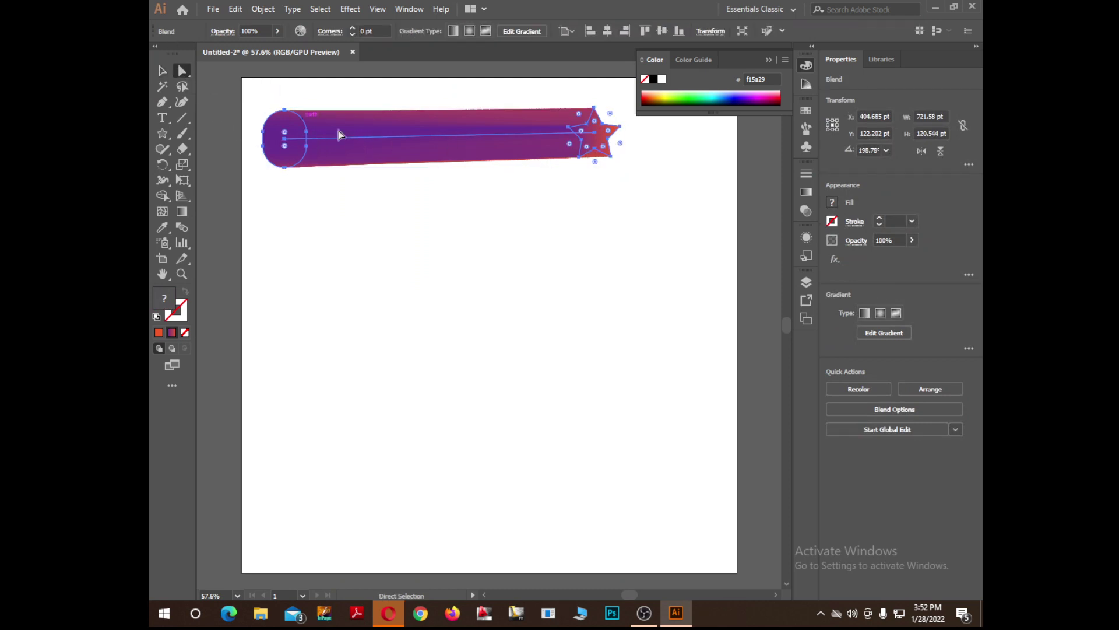
click(621, 180)
click(612, 150)
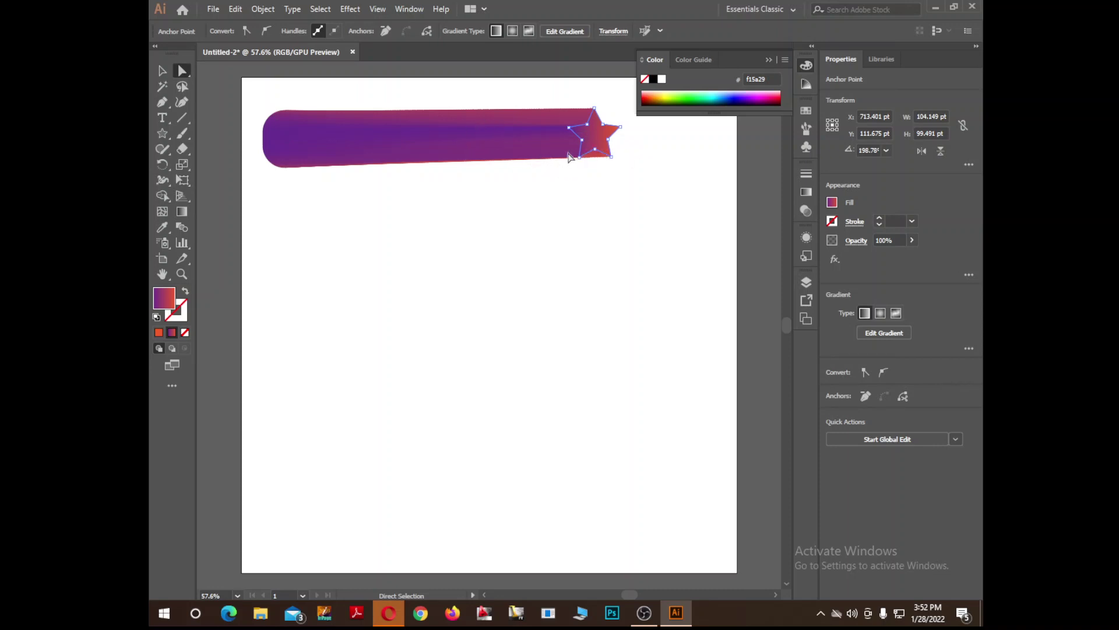
click(496, 136)
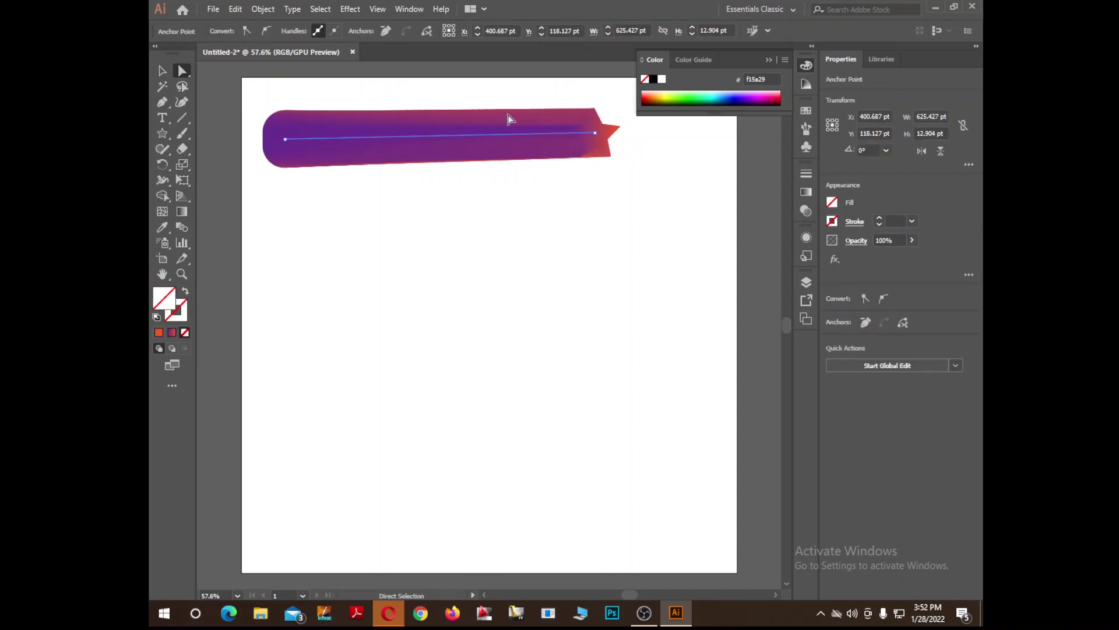
click(610, 145)
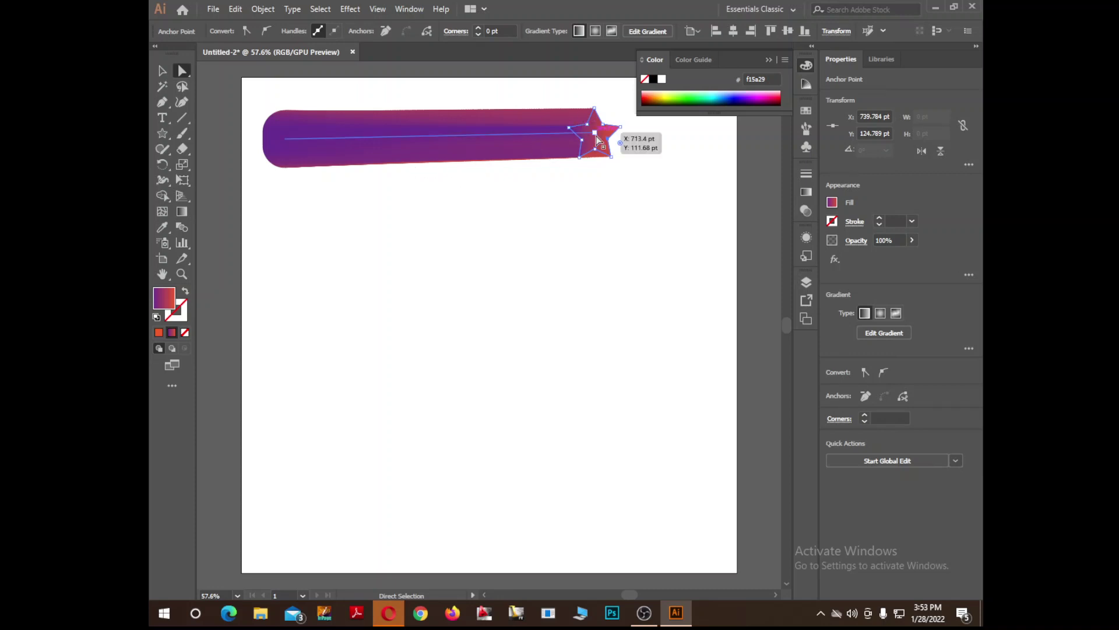
click(158, 334)
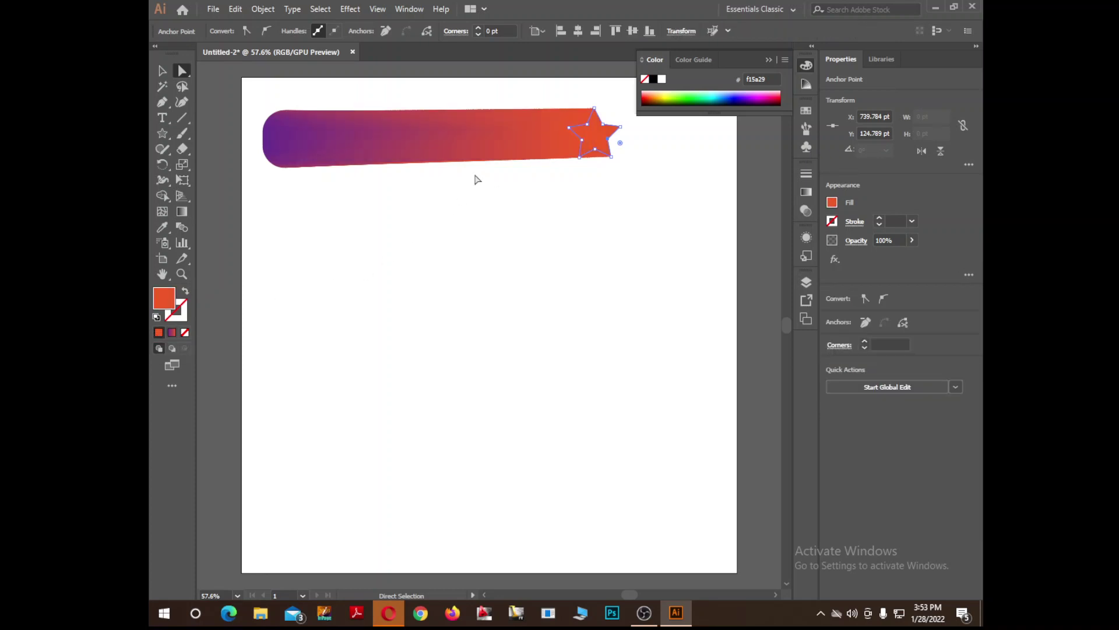
Step: Inspect both gradient colour stops of the rounded rectangle inside the blend, and select the whole blend
click(267, 157)
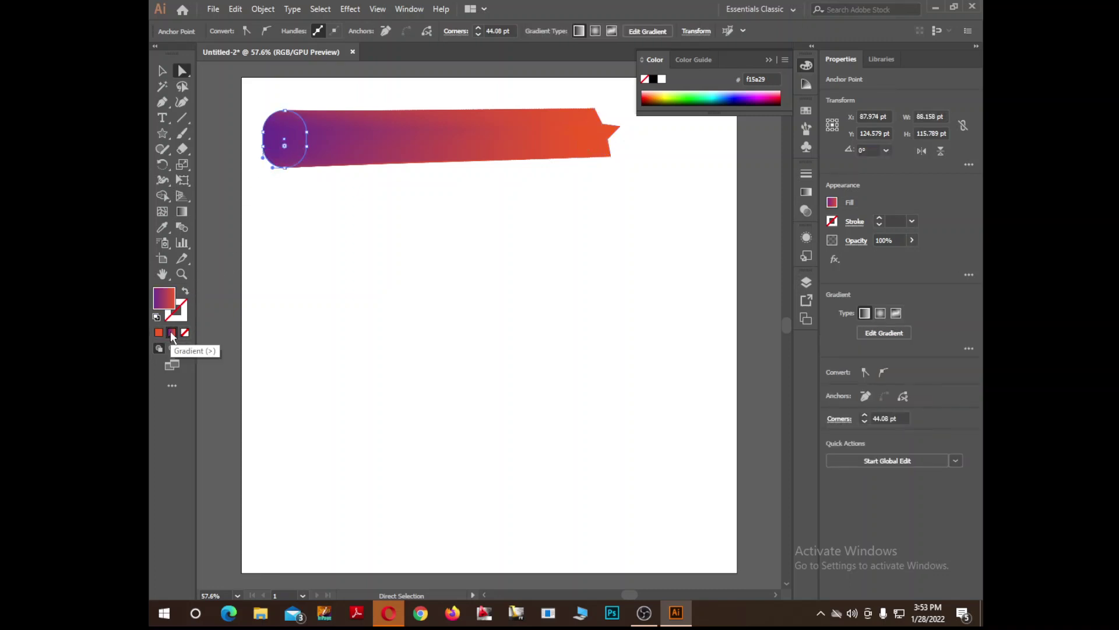
click(183, 213)
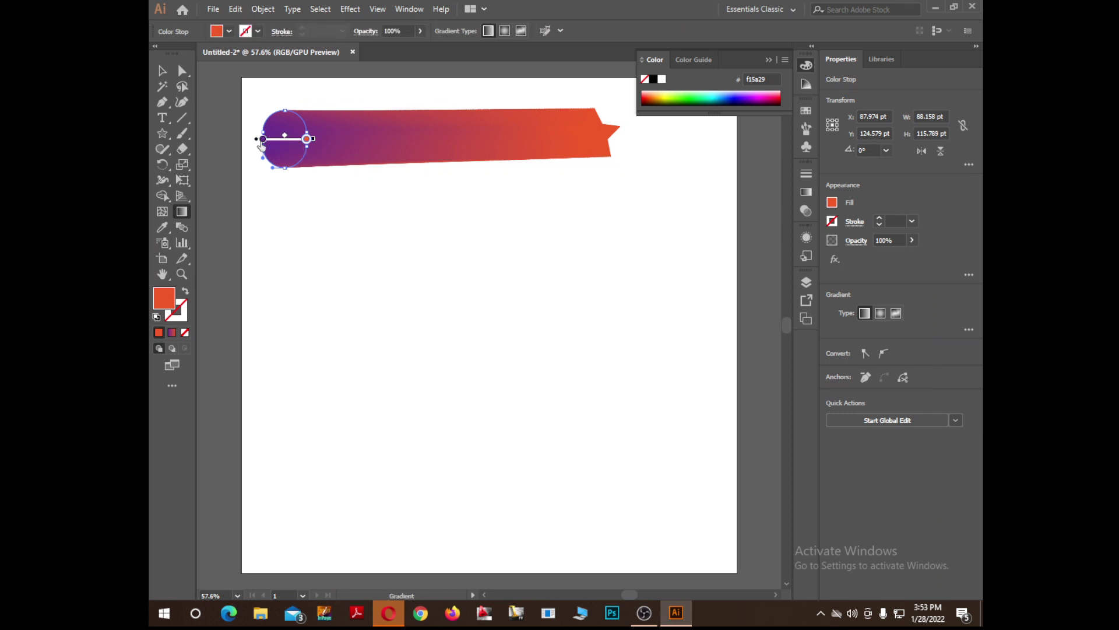
click(262, 140)
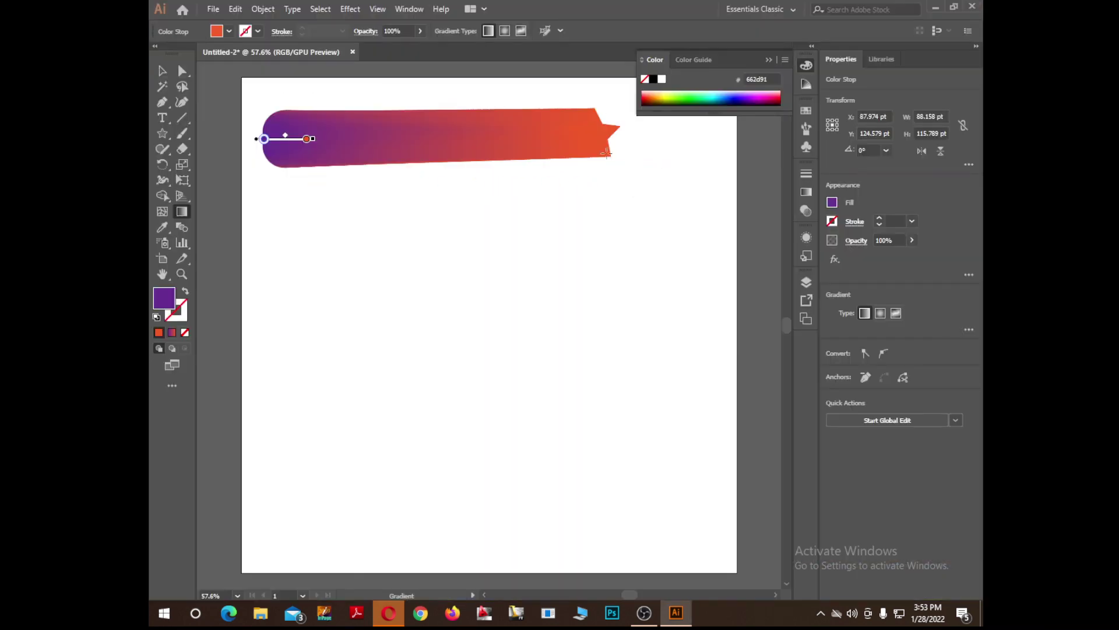
click(307, 138)
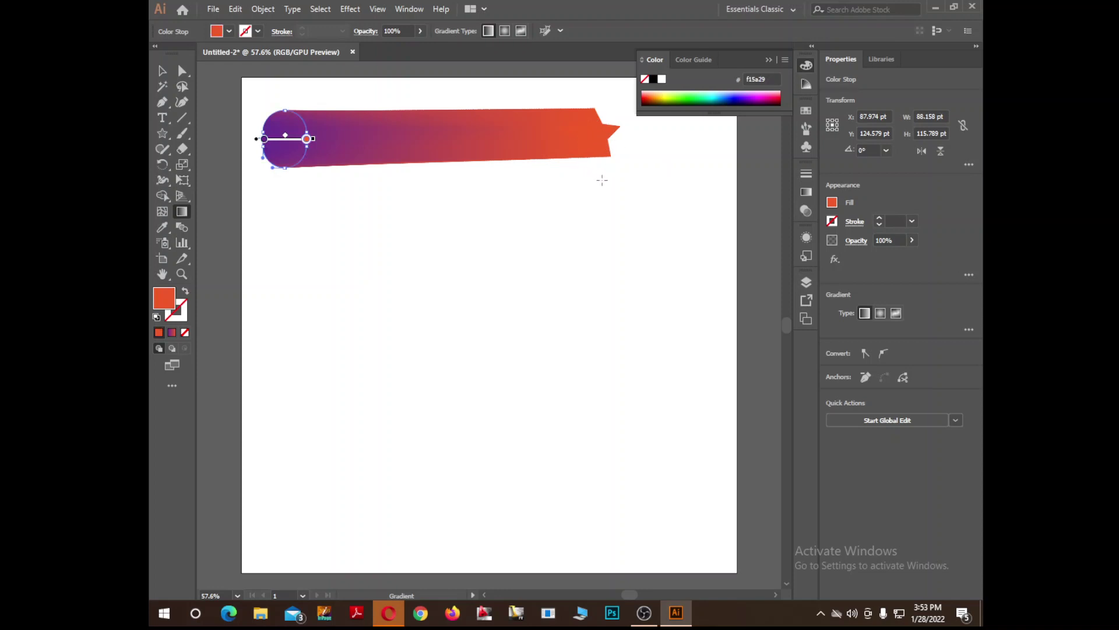
key(v)
click(607, 144)
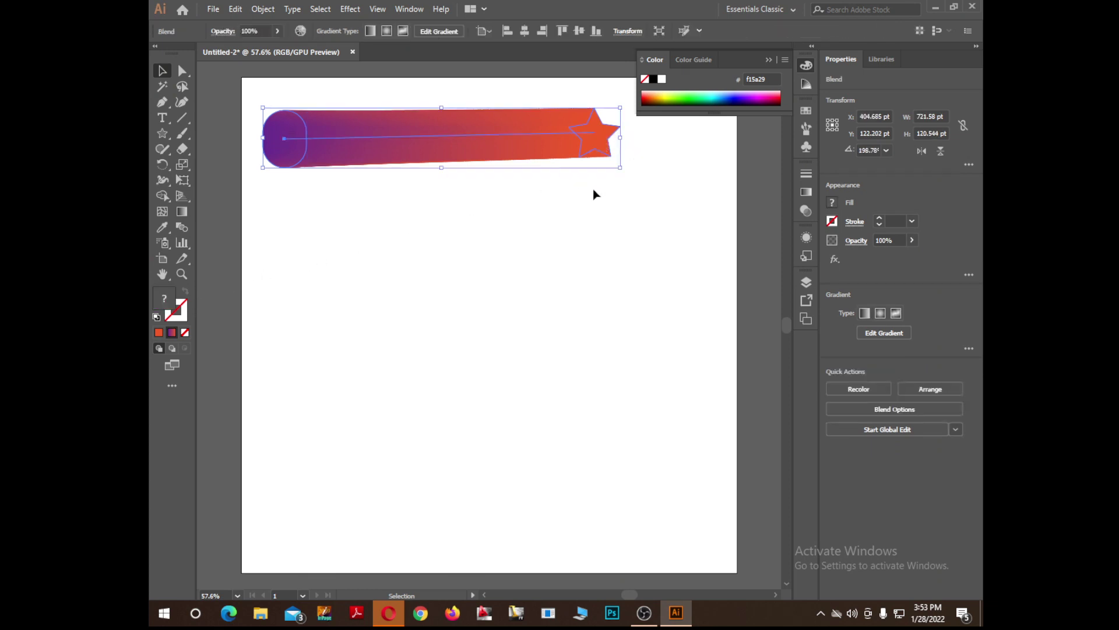
Step: Directly select only the star at the end of the blend and reset it to the default white fill and black 1 pt stroke
click(182, 71)
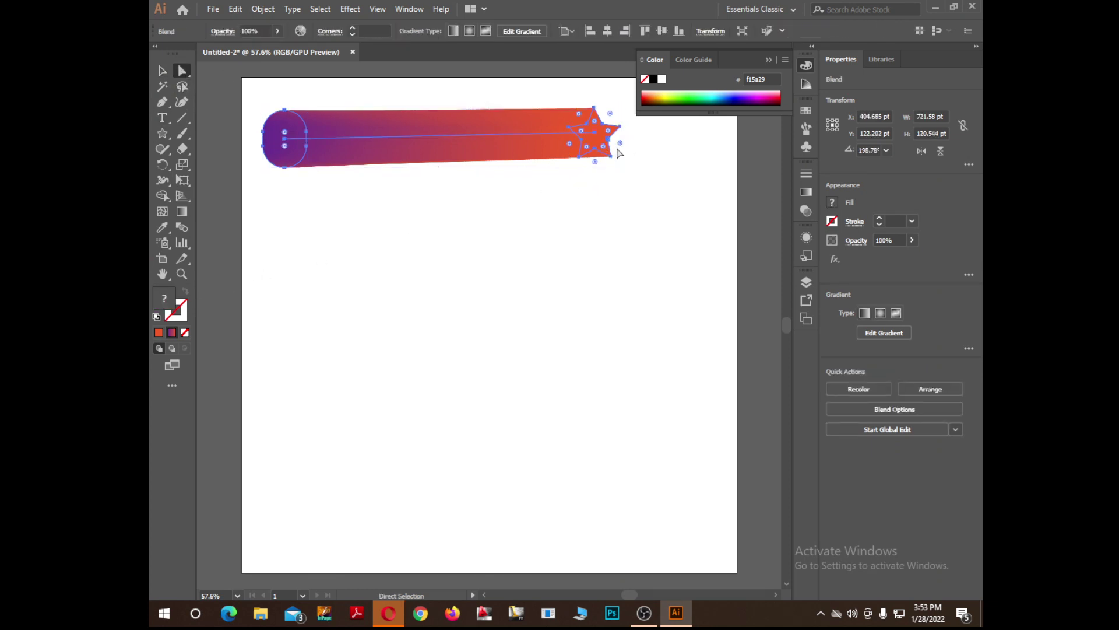
click(601, 162)
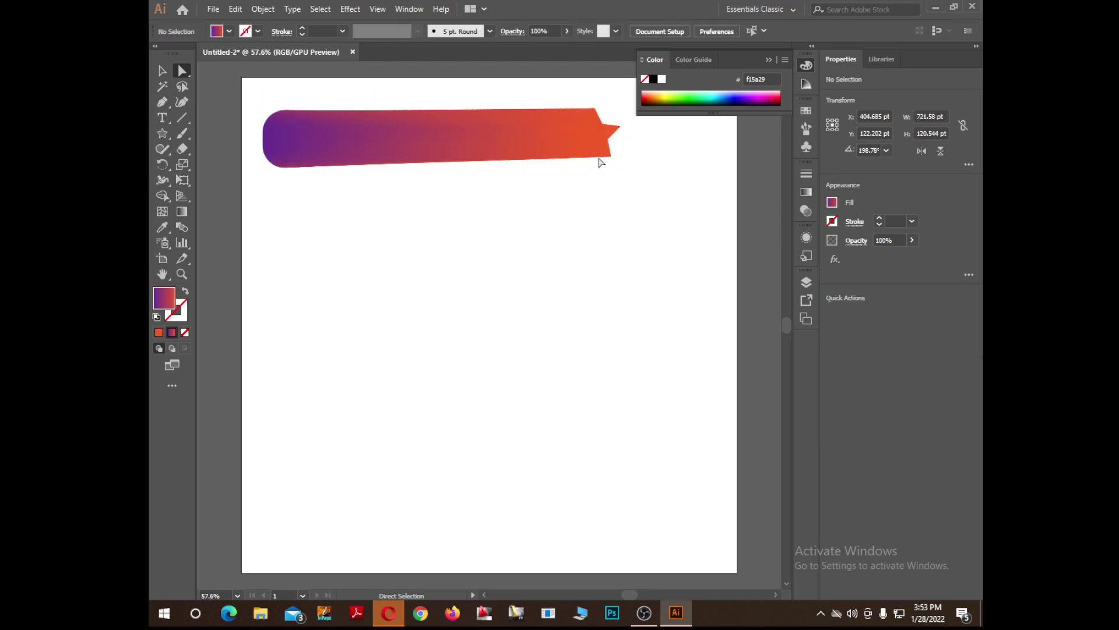
click(609, 147)
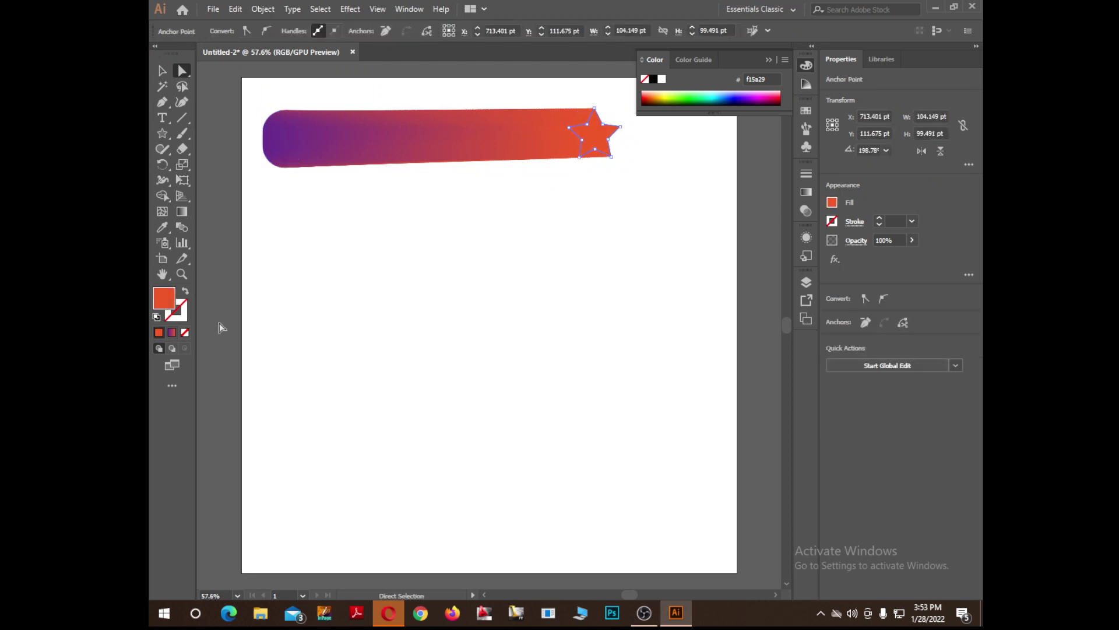
click(157, 317)
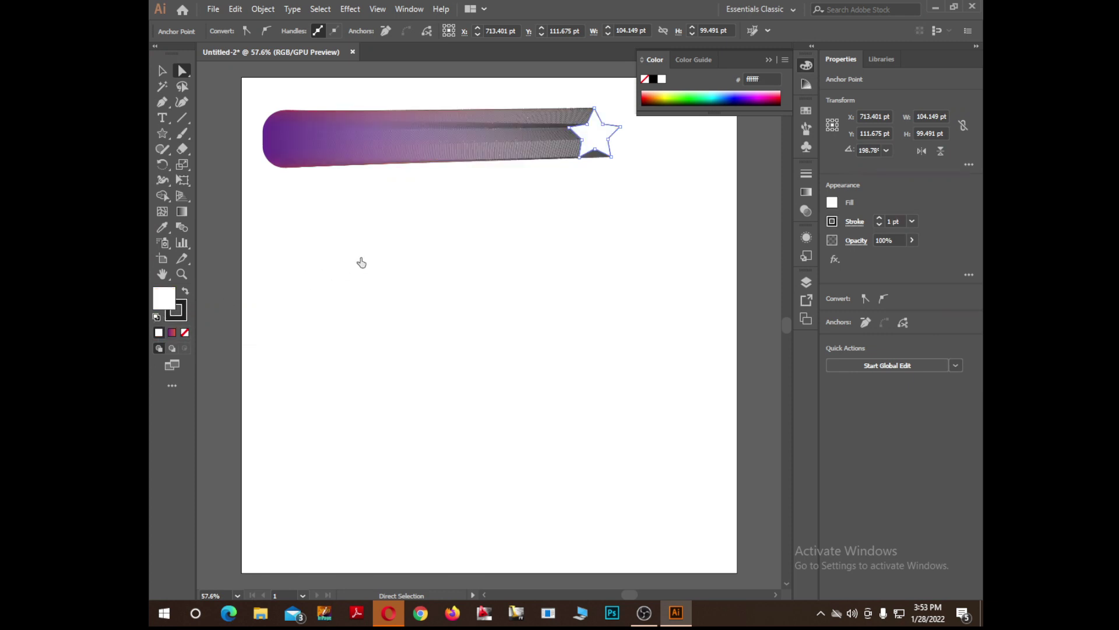
click(173, 333)
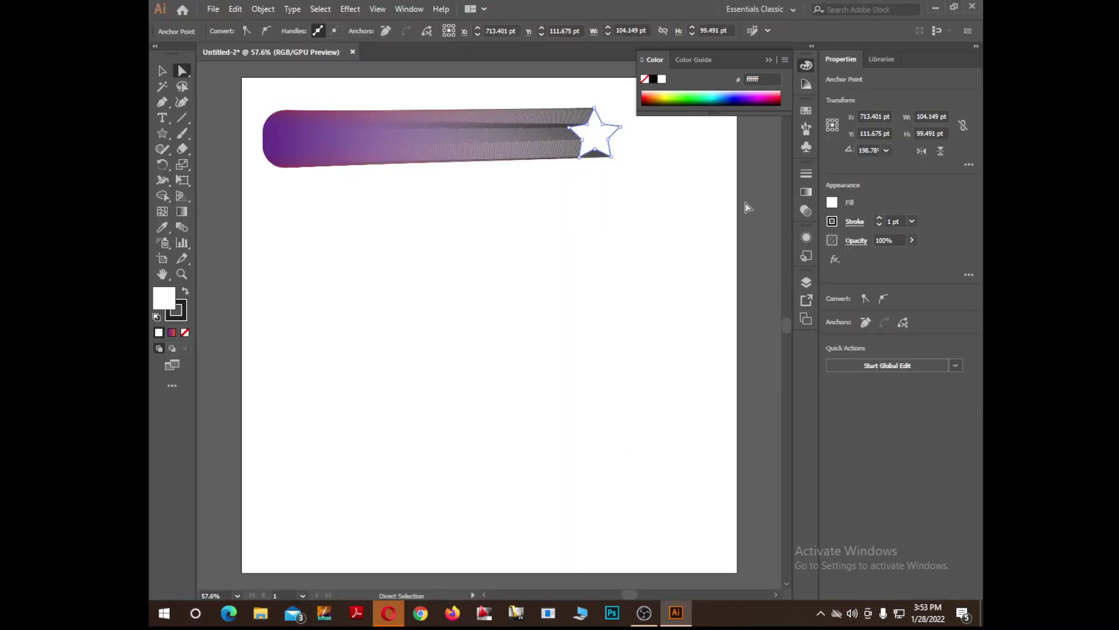
double_click(164, 297)
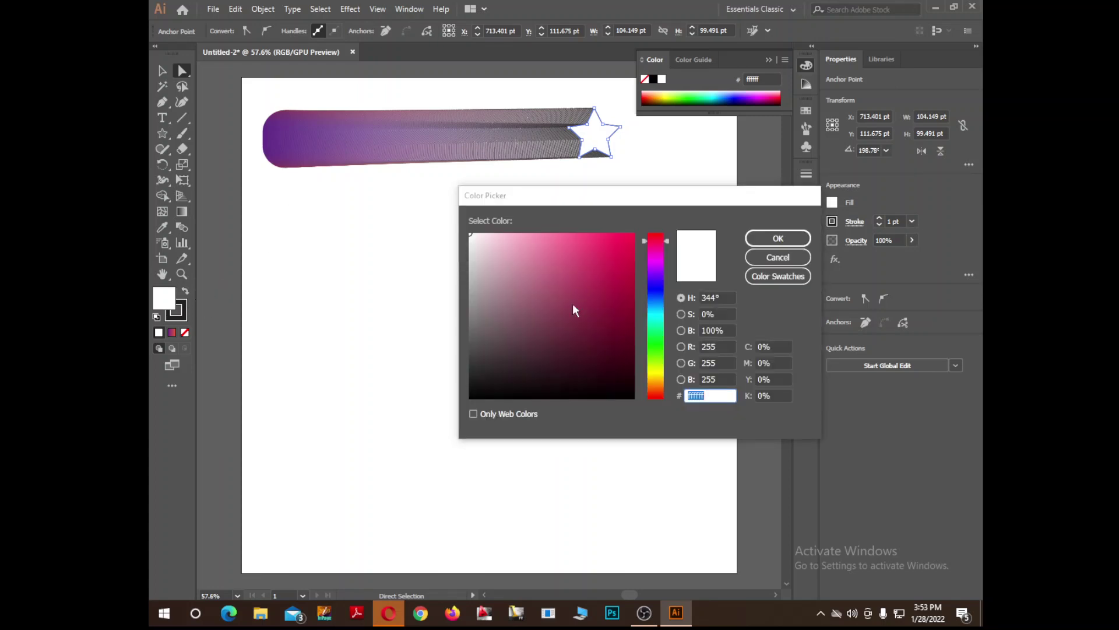
click(777, 258)
click(281, 373)
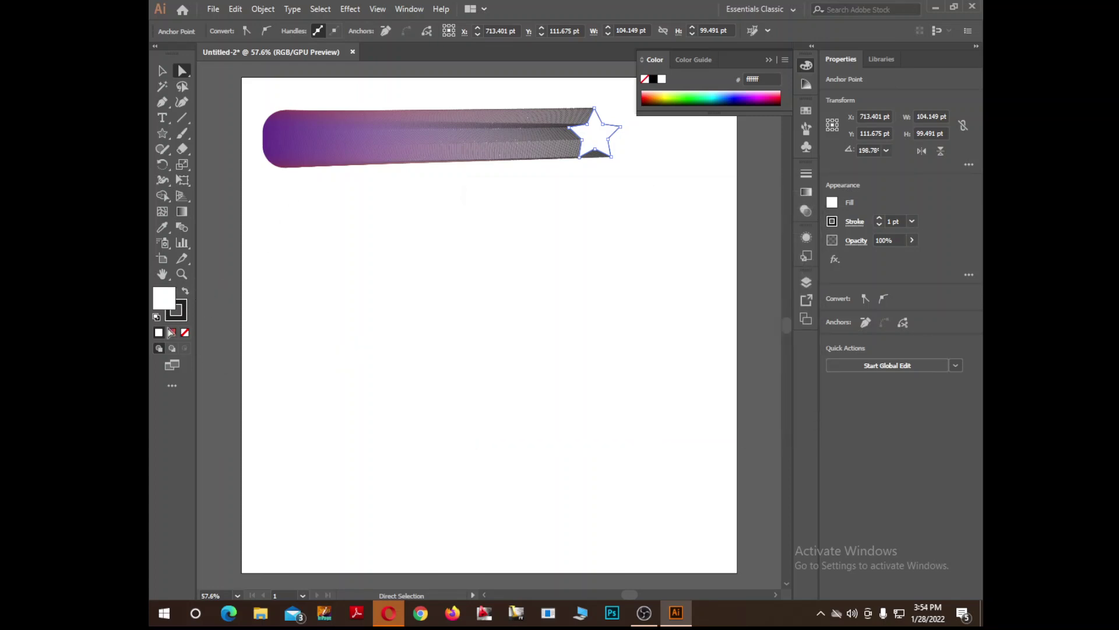
click(174, 331)
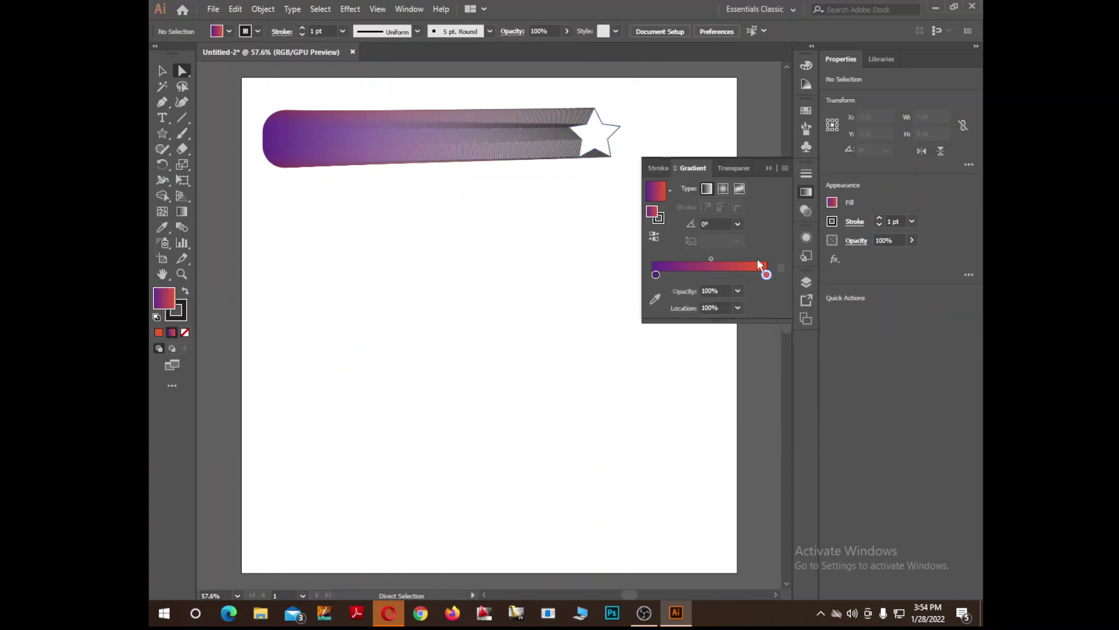
click(775, 167)
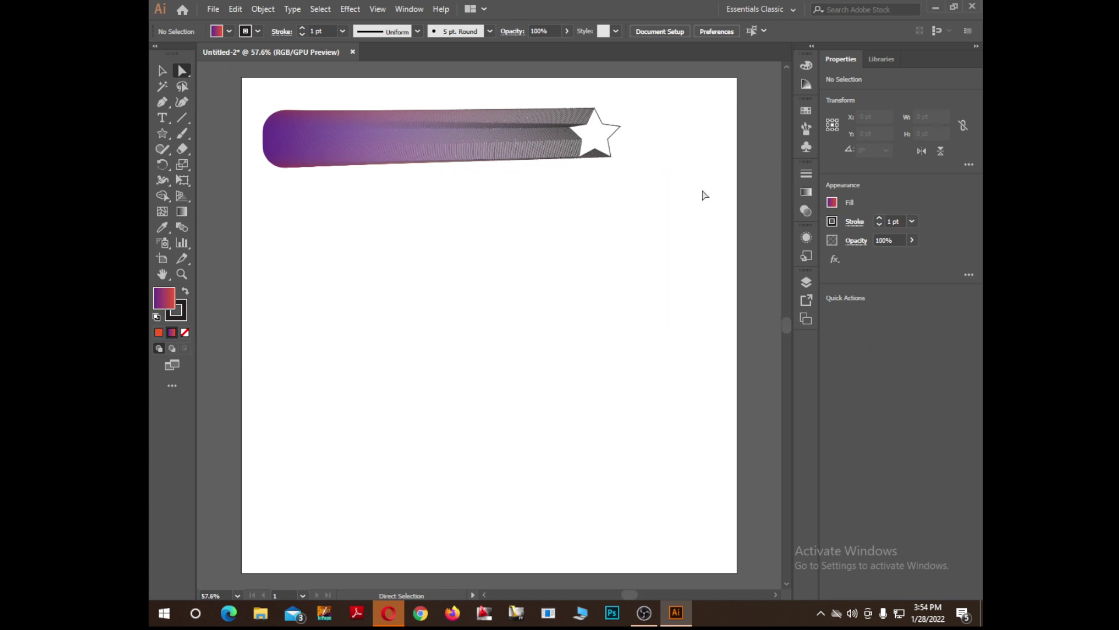
Step: Directly select only the star again and fill it with the purple-to-orange linear gradient
click(323, 140)
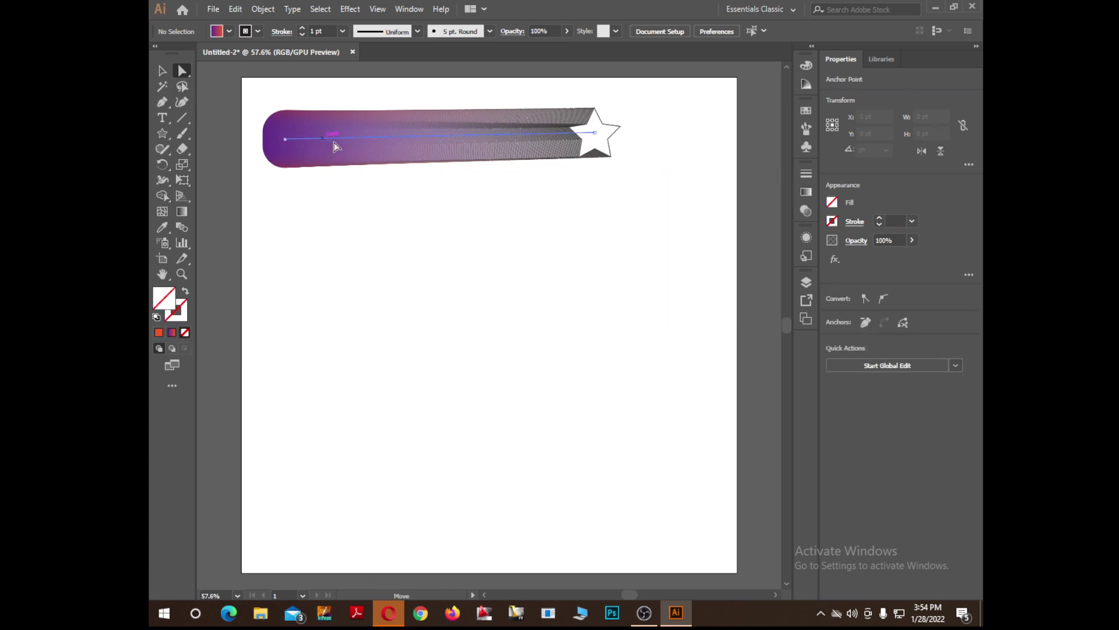
click(595, 151)
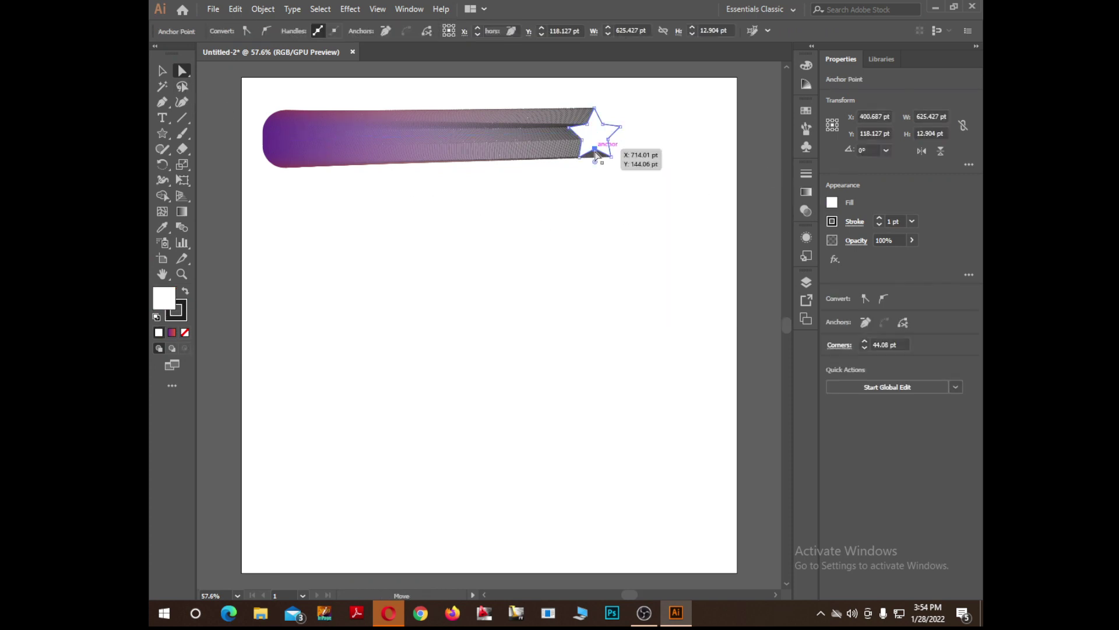
click(172, 332)
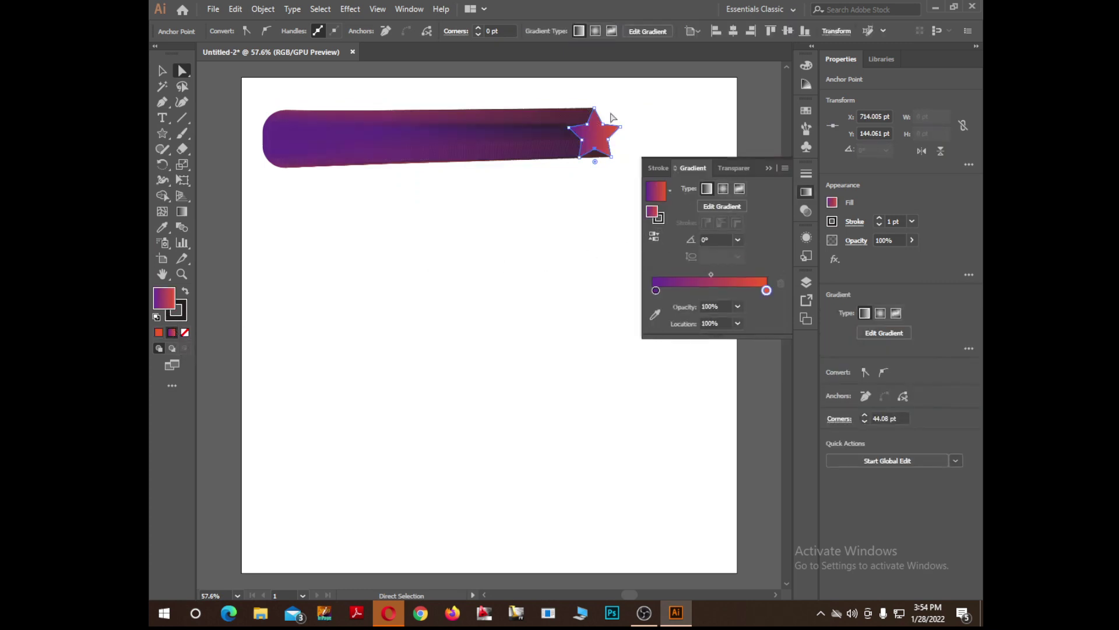
click(162, 71)
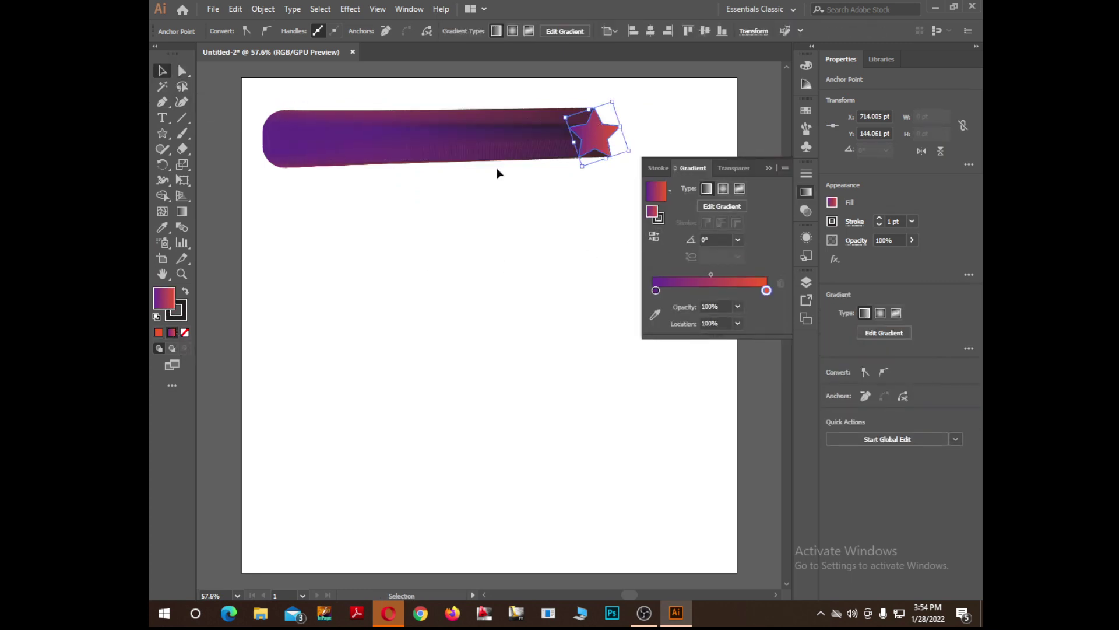
click(768, 168)
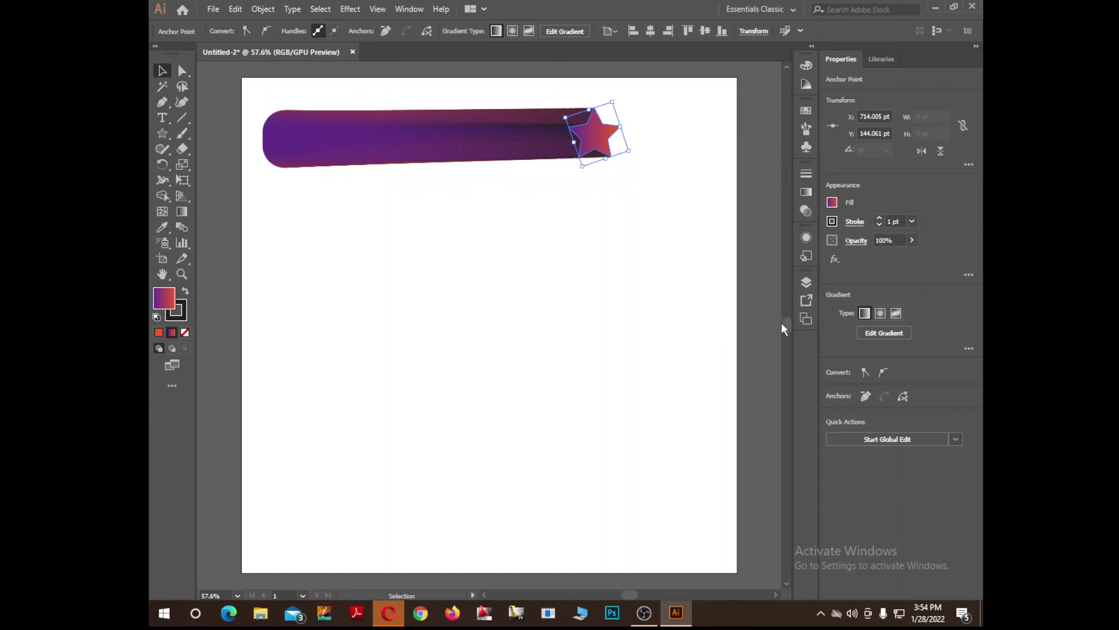
click(788, 361)
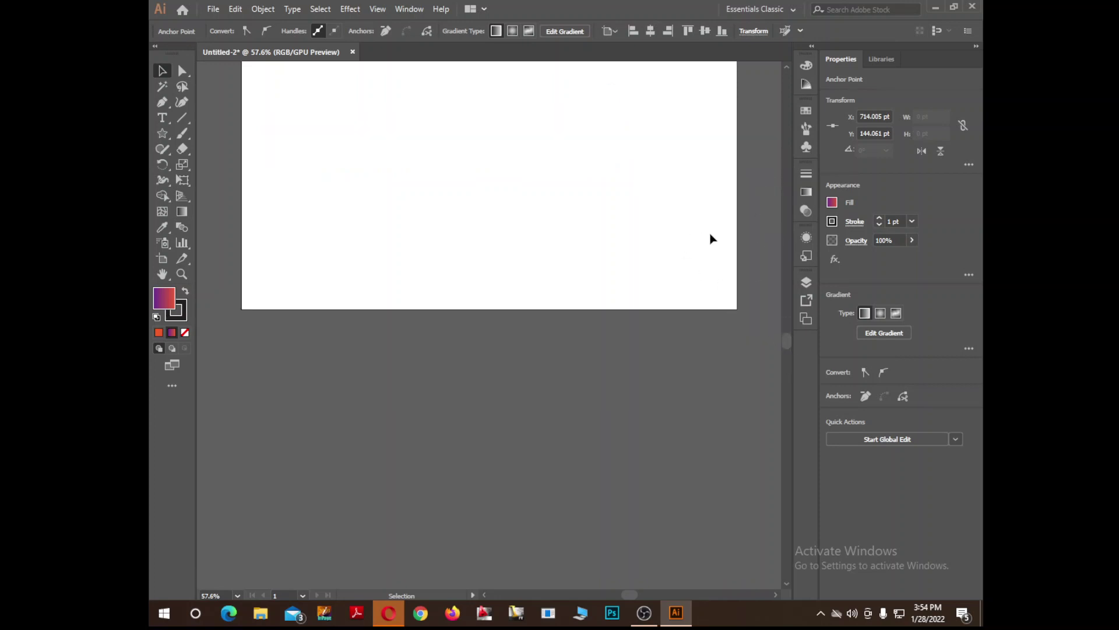
key(a)
key(ctrl+o)
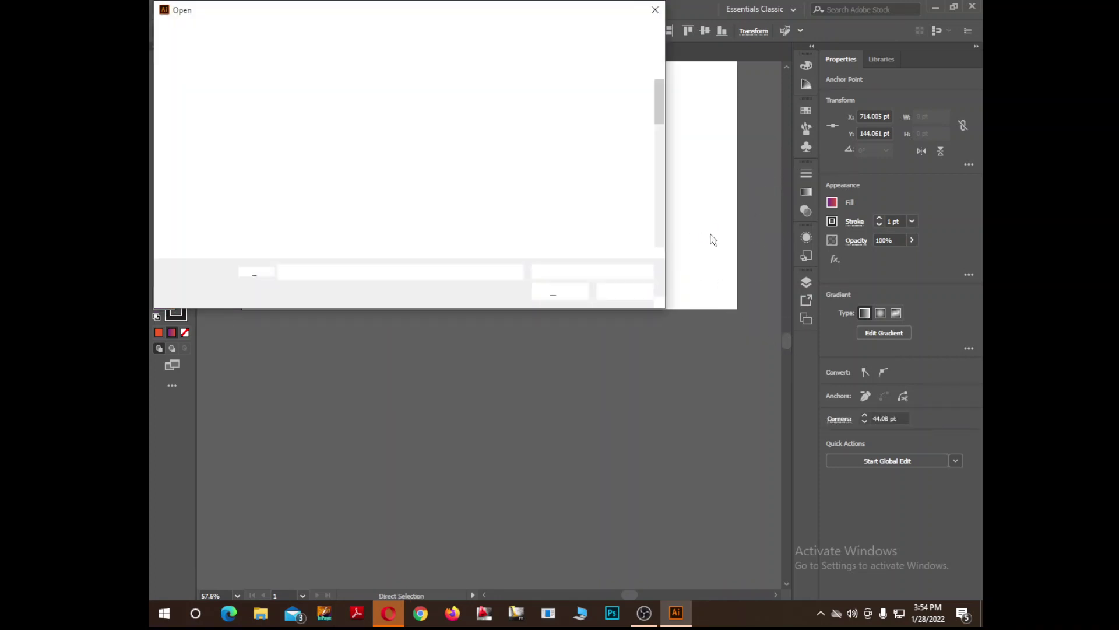
click(655, 10)
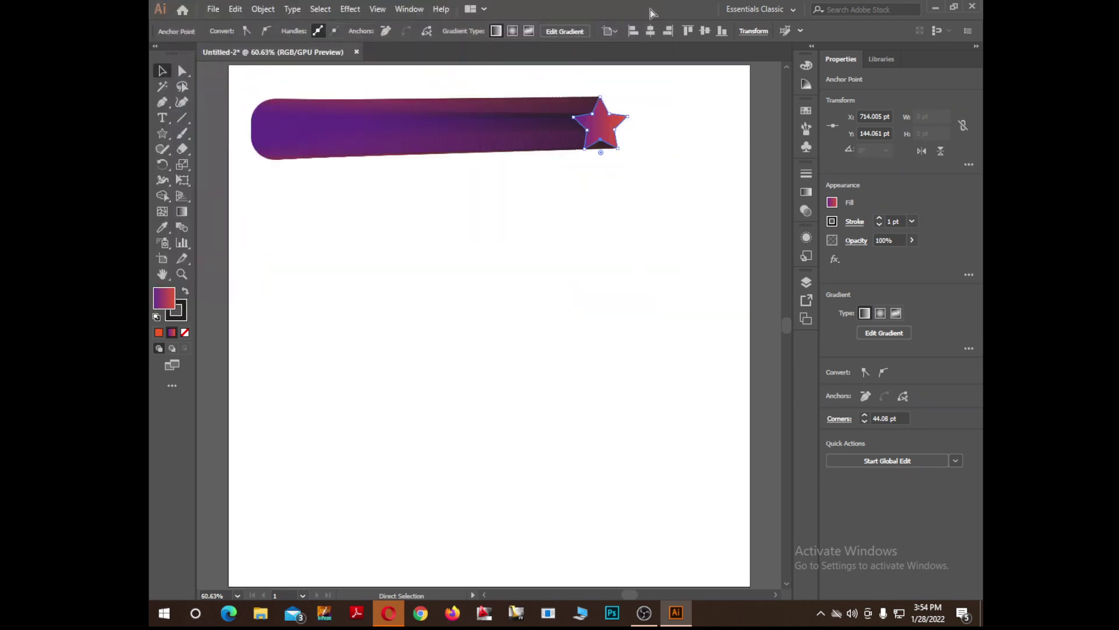
Step: Deselect the star and select the whole blend to examine the bounding box around both end shapes
click(162, 71)
click(675, 274)
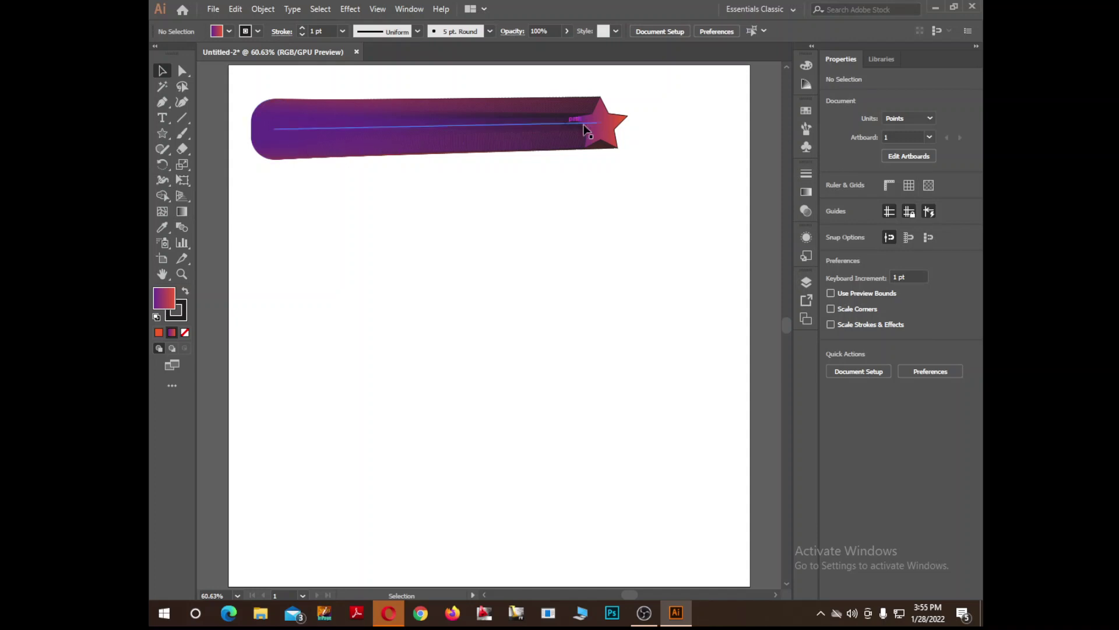
click(619, 145)
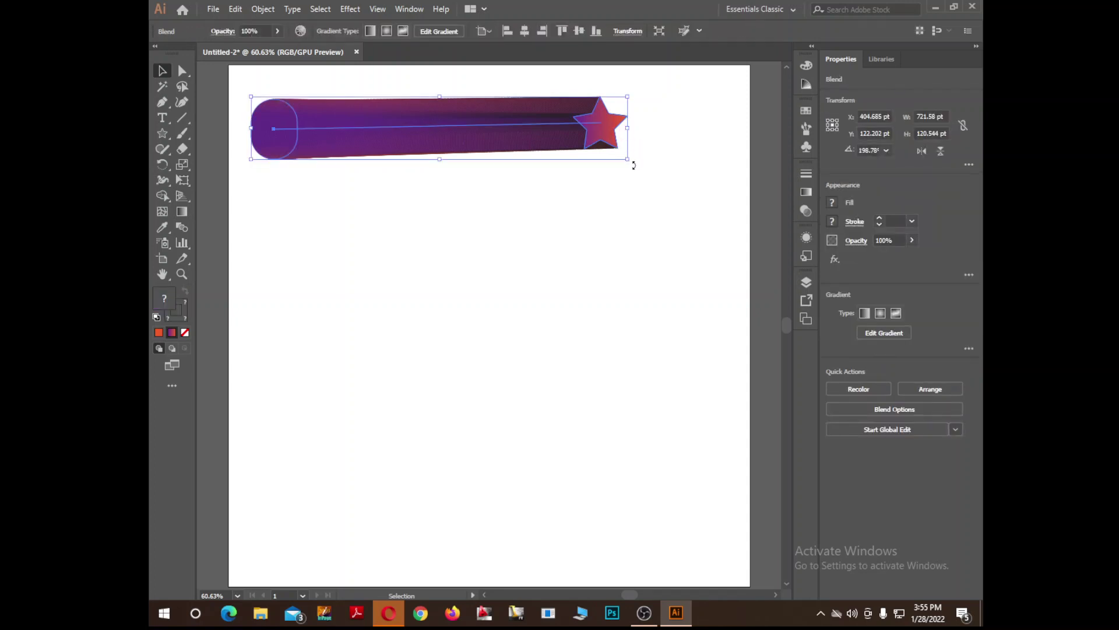
drag(644, 97, 282, 185)
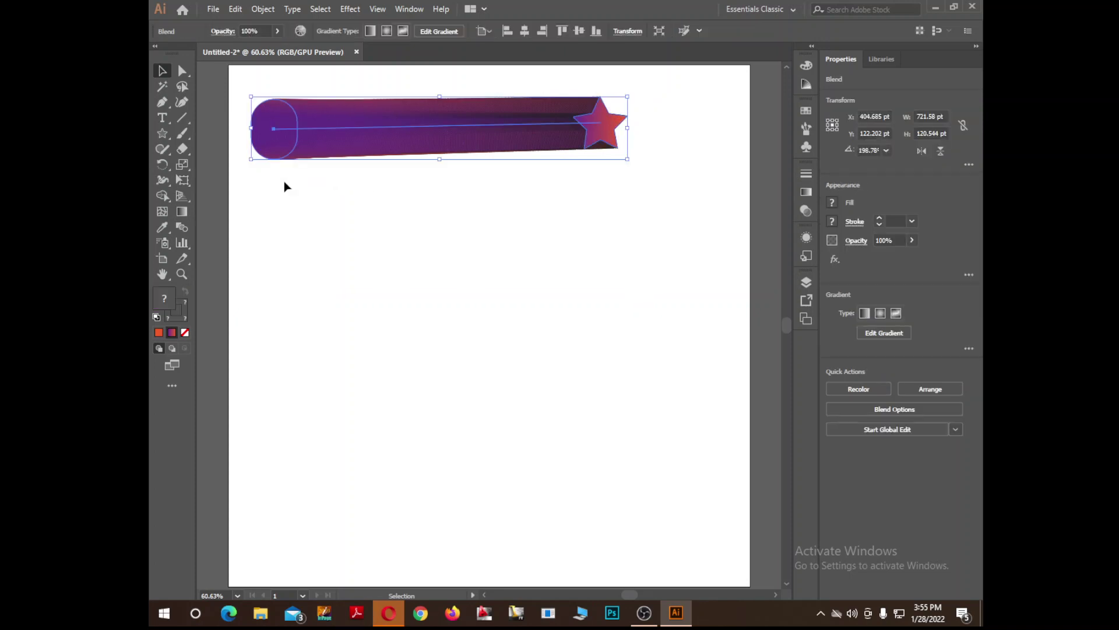
click(642, 180)
Step: Directly select only the star and enlarge it by its bounding box until the whole blend spans about 987 by 601 pt
click(599, 145)
click(181, 70)
click(589, 197)
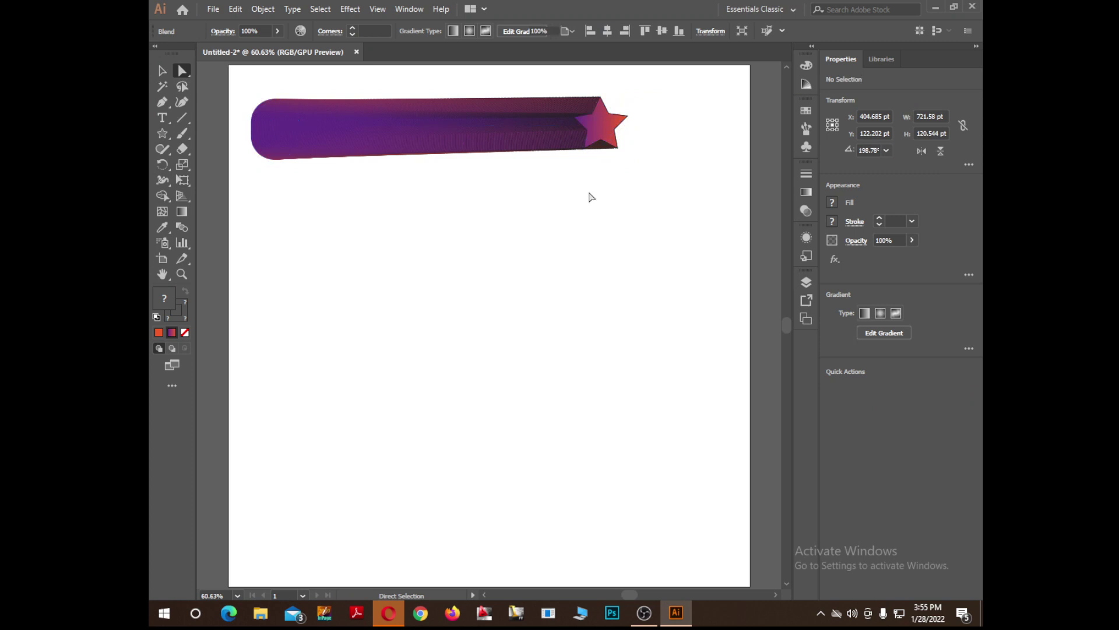
click(601, 144)
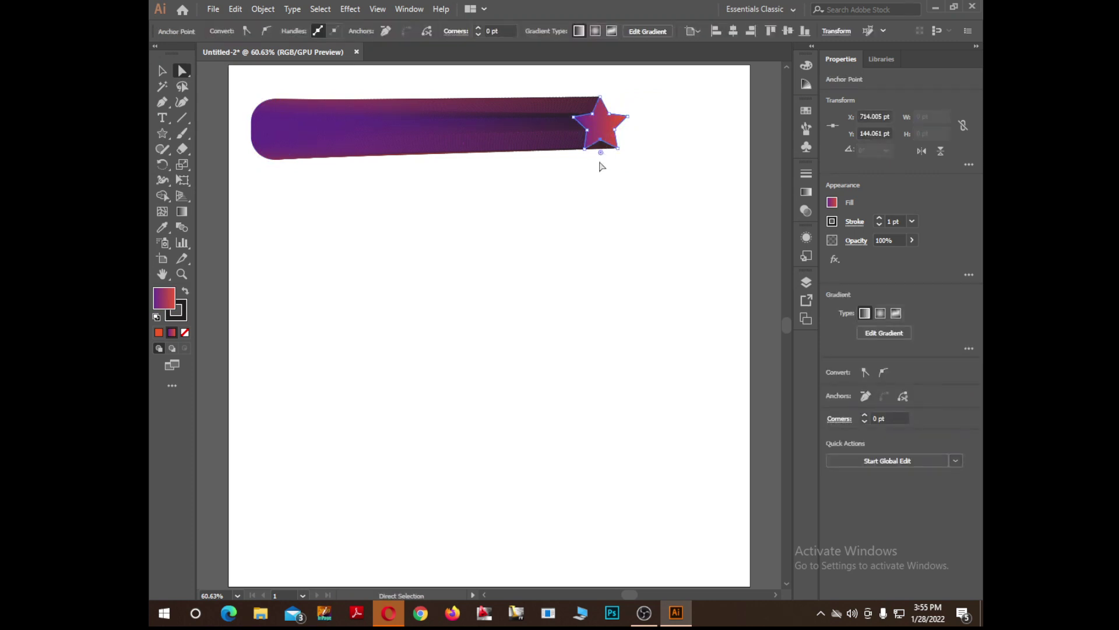
mouse_move(601, 155)
mouse_down()
mouse_move(602, 187)
mouse_move(601, 152)
mouse_up()
click(162, 71)
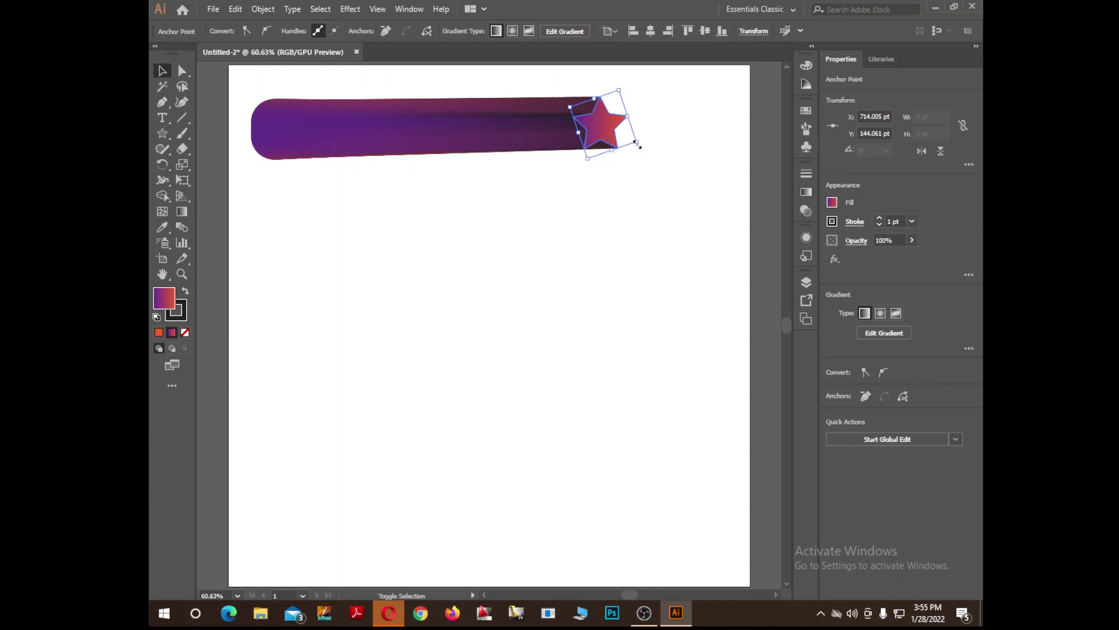
drag(638, 144, 774, 238)
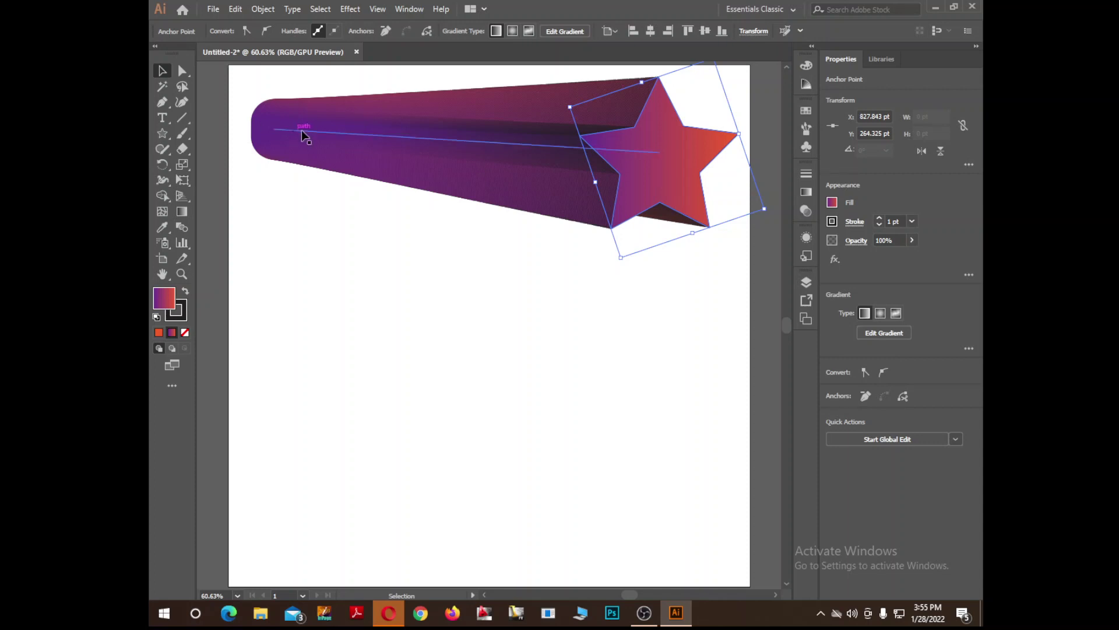
drag(621, 260, 564, 369)
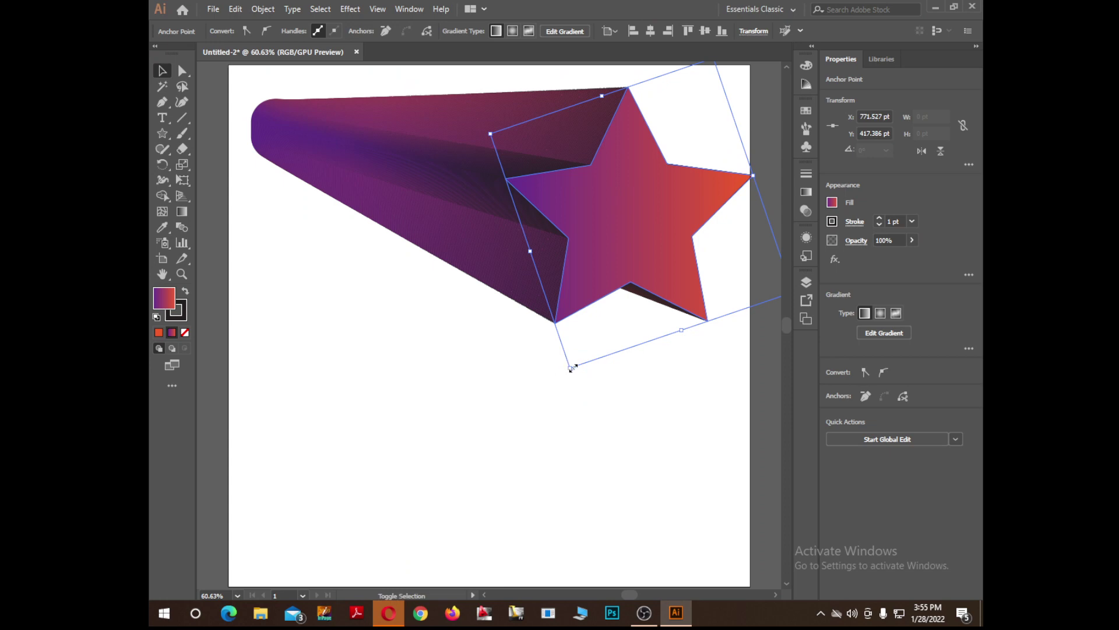
drag(570, 368, 393, 517)
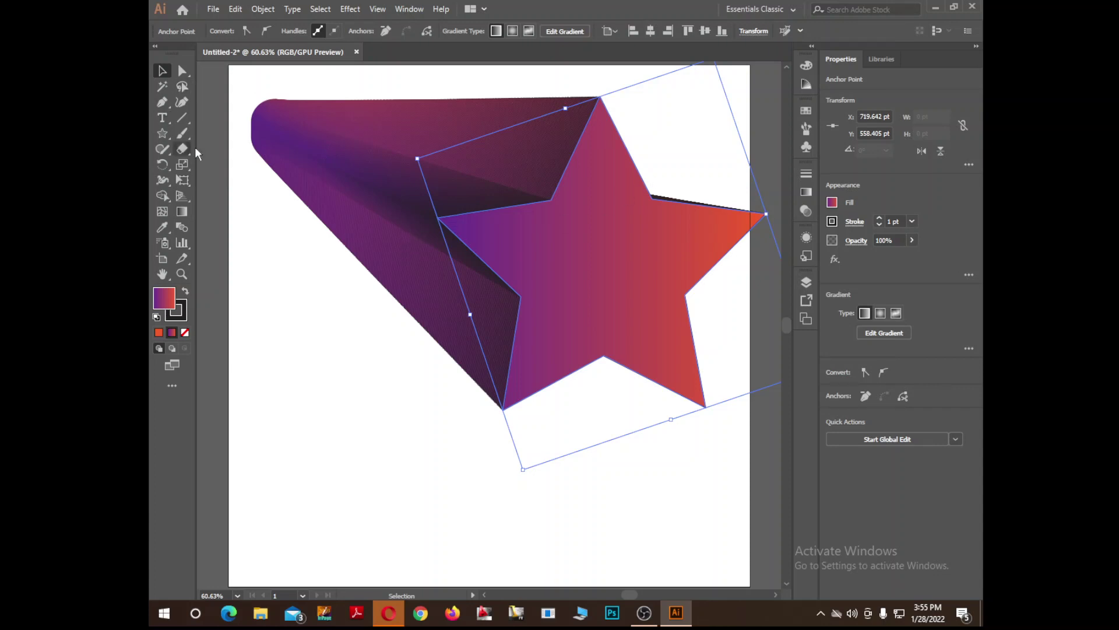
Step: Directly select only the rounded rectangle at the start of the blend and reduce its height to about 88 pt, making it a circle
click(253, 117)
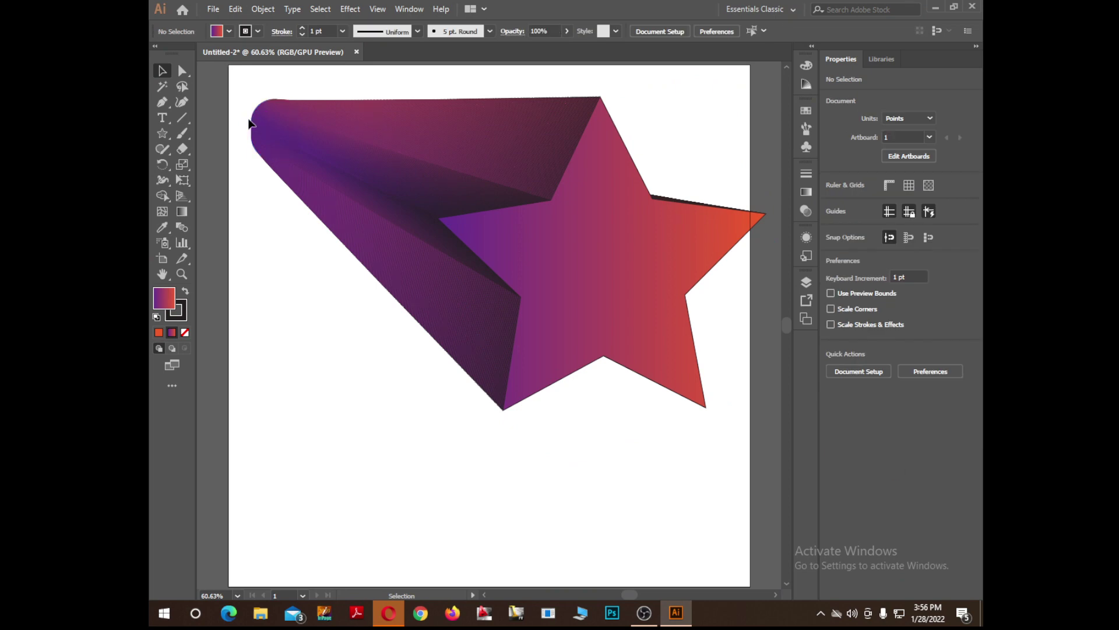
click(252, 123)
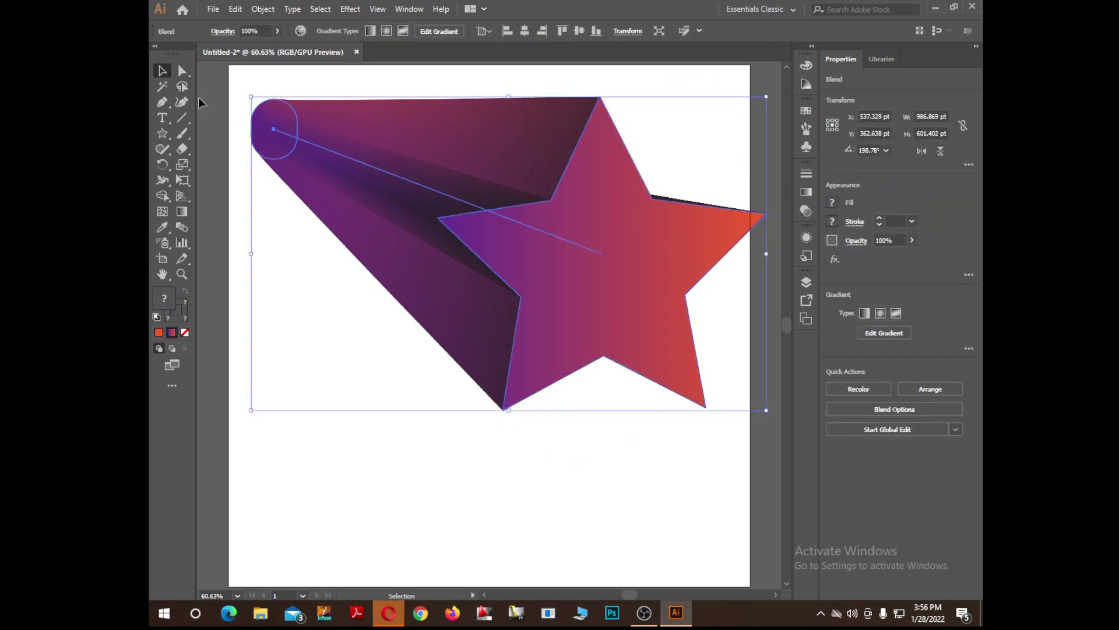
click(182, 73)
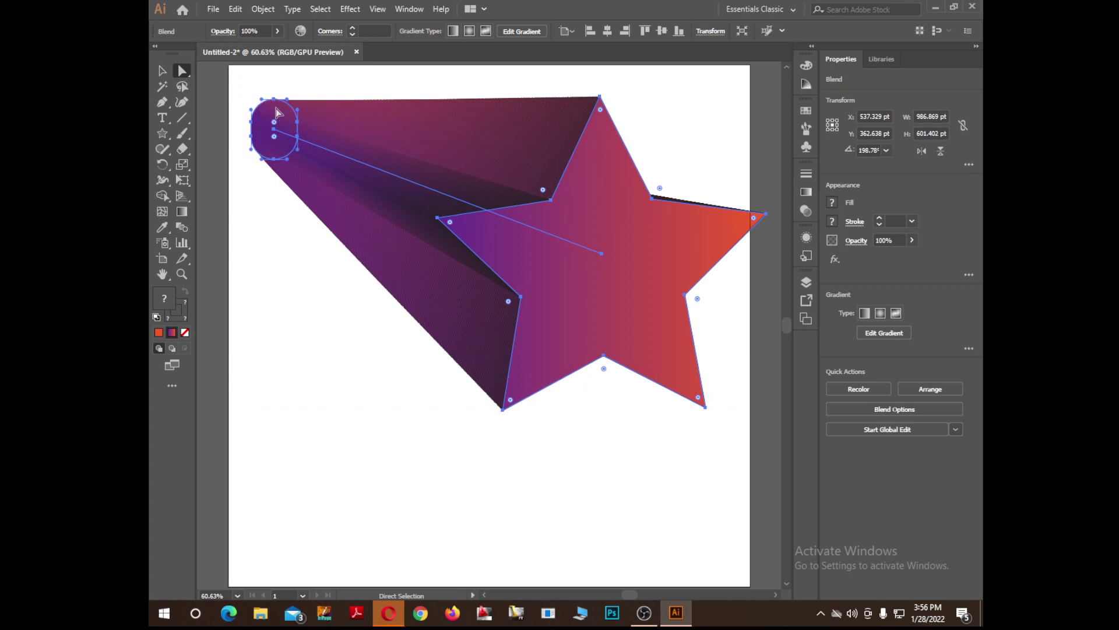
click(320, 84)
click(287, 106)
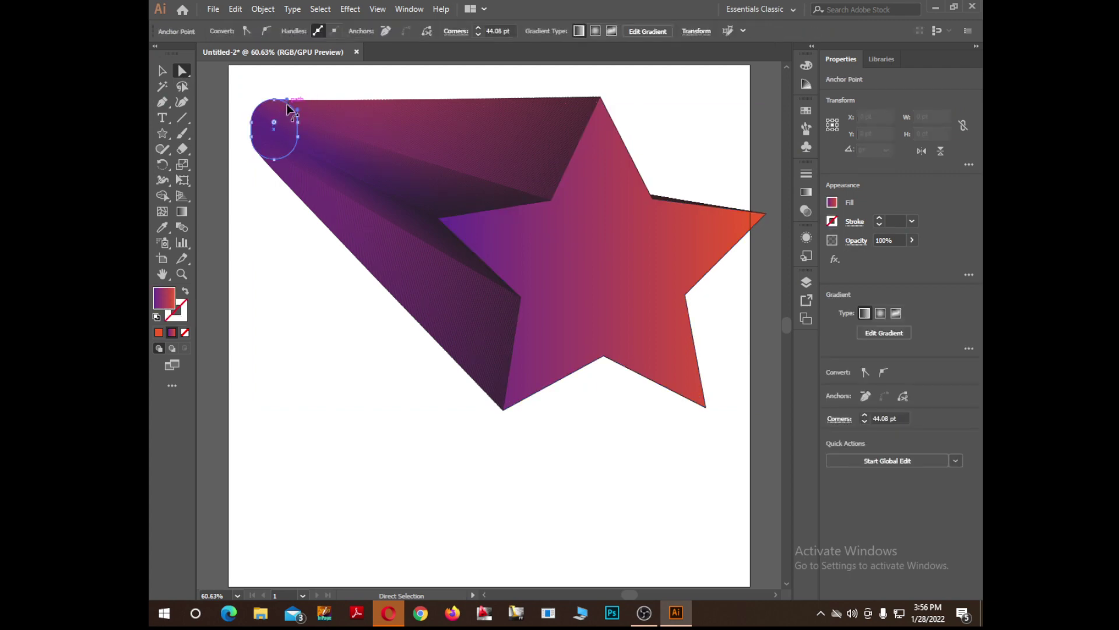
click(162, 72)
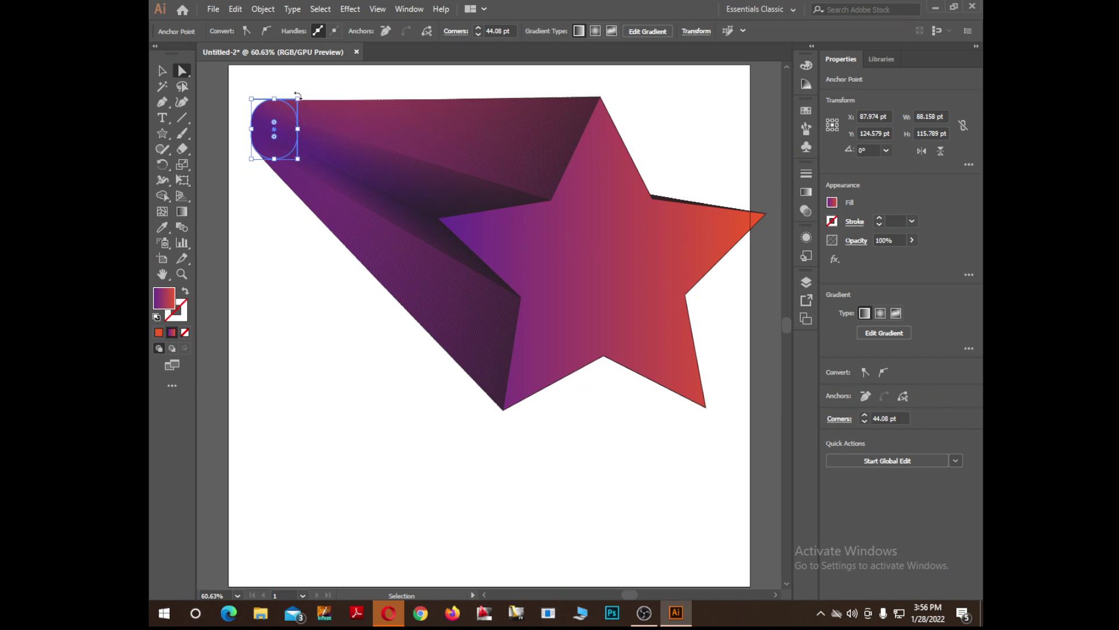
mouse_move(301, 98)
mouse_down()
mouse_move(283, 111)
mouse_move(284, 99)
mouse_move(296, 115)
mouse_up()
key(ctrl)
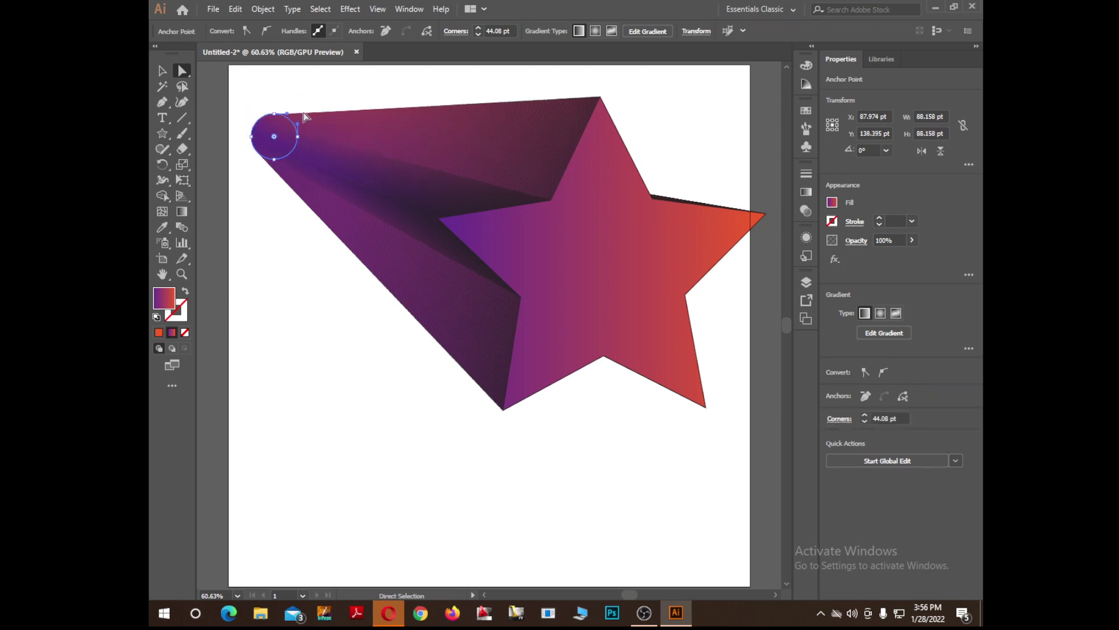
Step: Try to shrink the circle at the start of the blend further, and deselect the blend
click(162, 71)
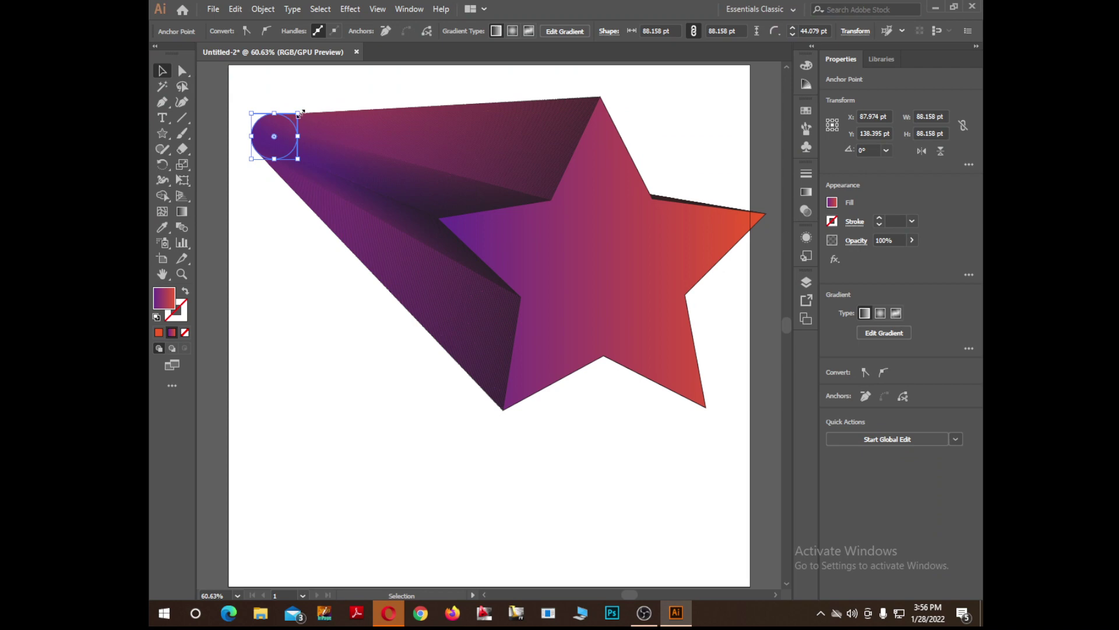
drag(298, 113, 284, 120)
click(392, 180)
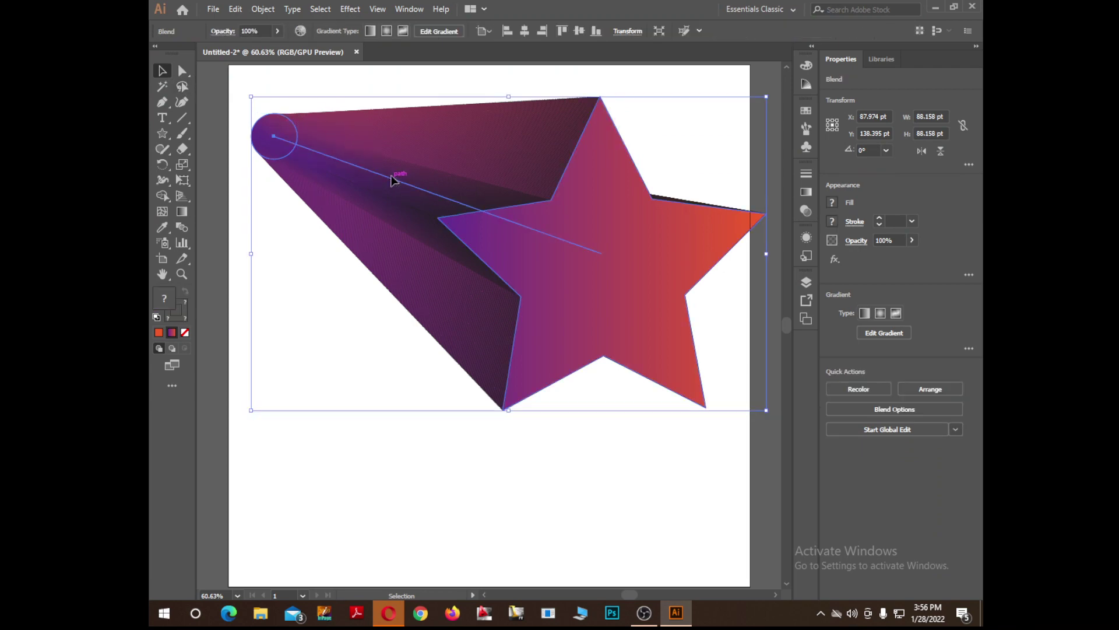
click(576, 393)
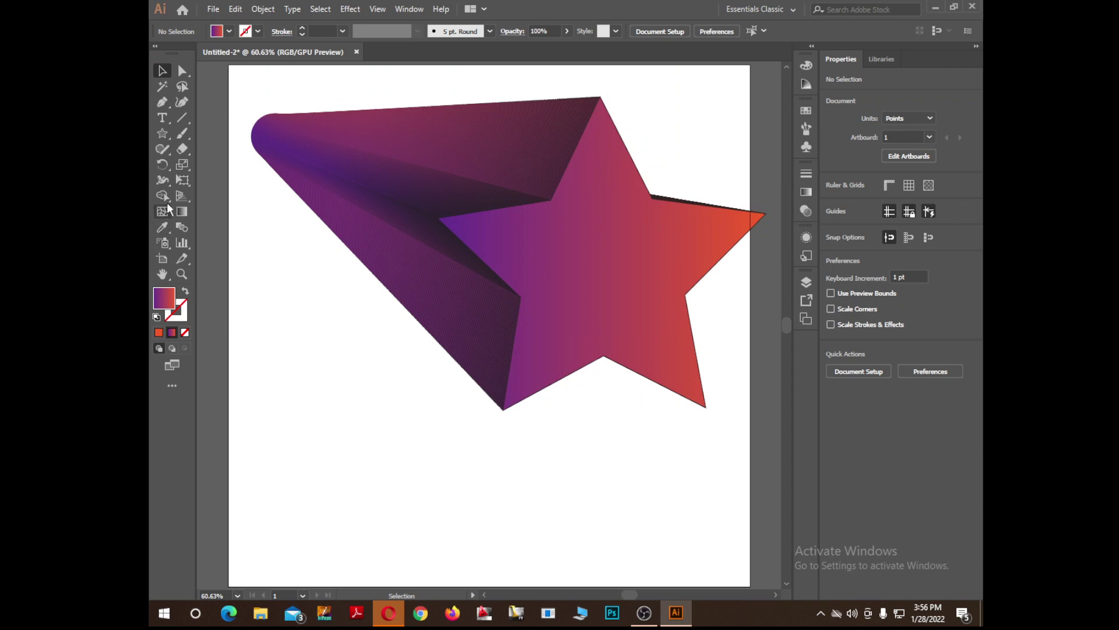
Step: Lower the Paintbrush tool's fidelity from the Smooth end to around the middle of the scale
click(181, 136)
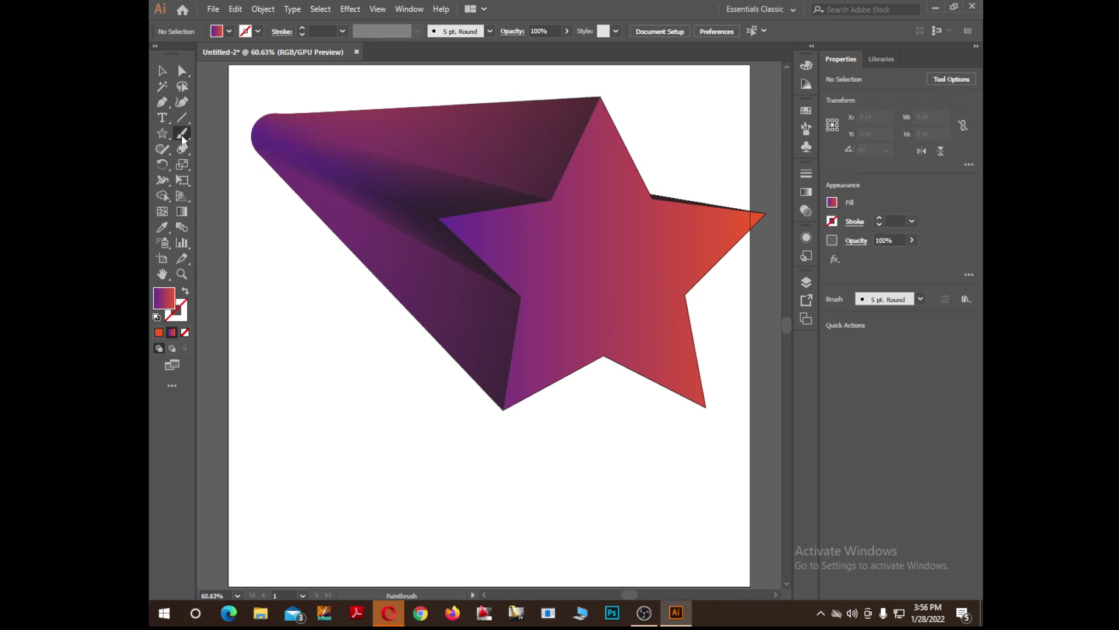
double_click(182, 135)
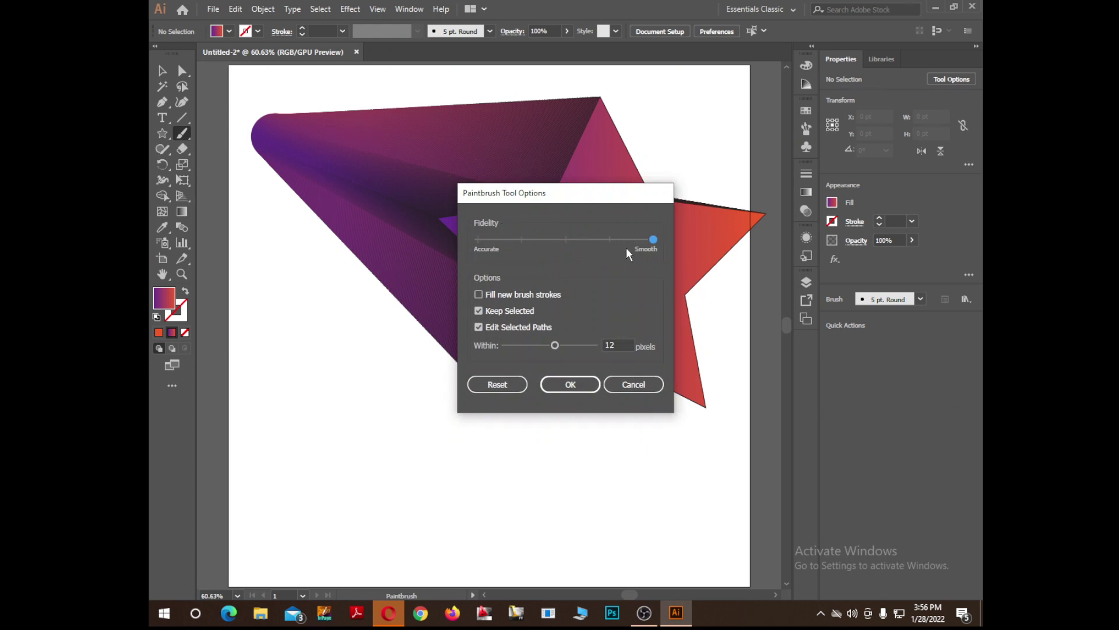
drag(653, 239, 566, 239)
click(540, 239)
click(570, 383)
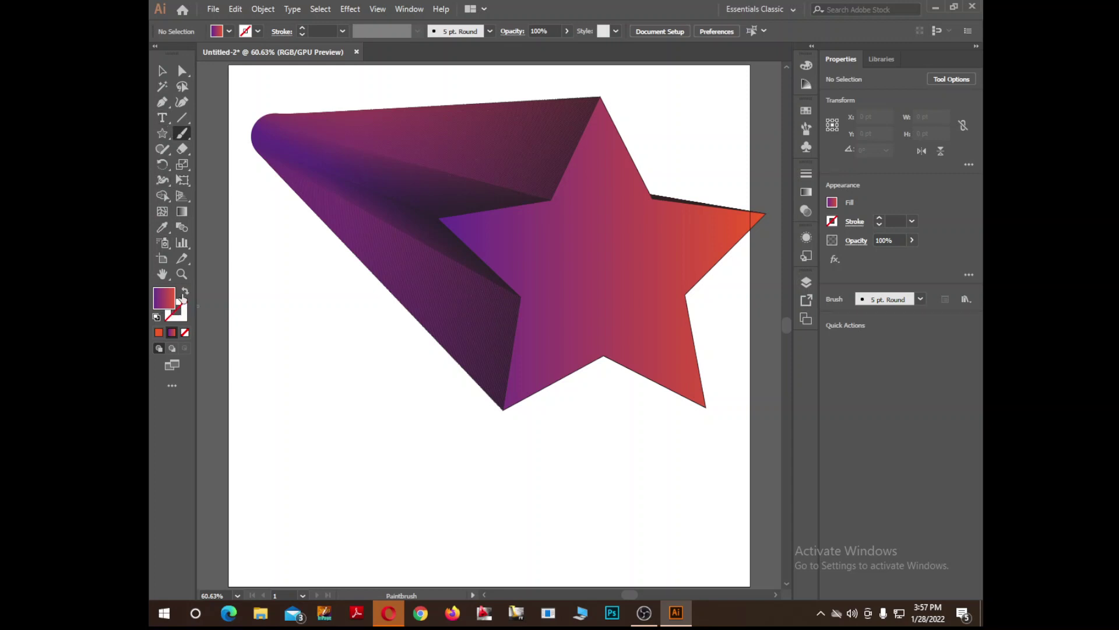
Step: Reset the fill and stroke to their defaults, and pick a medium pink fill colour with hue 344°
click(156, 317)
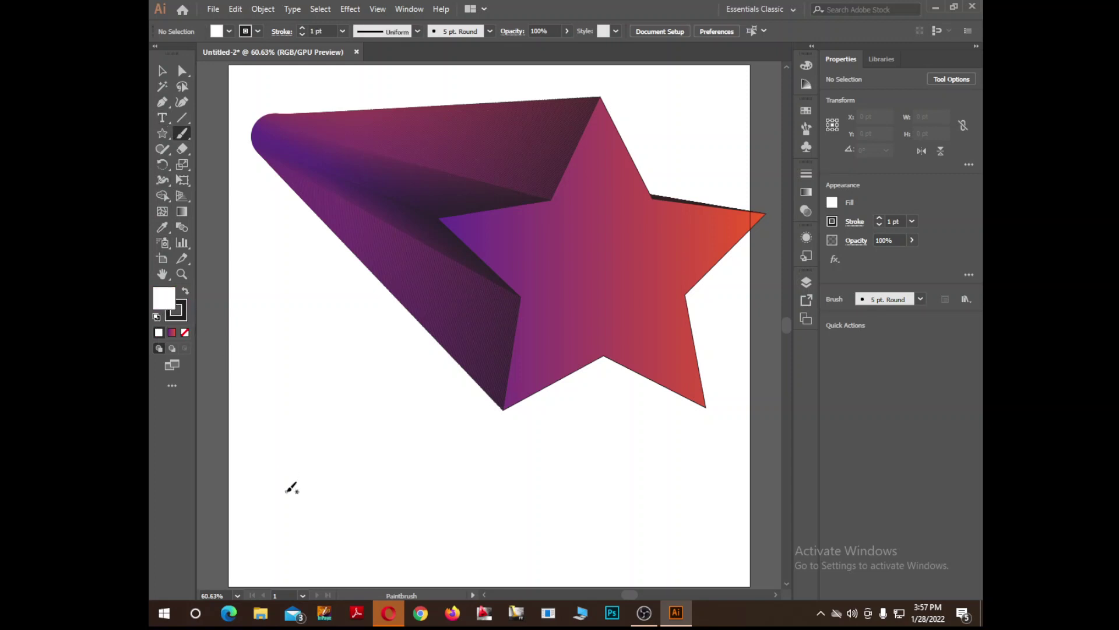
double_click(172, 299)
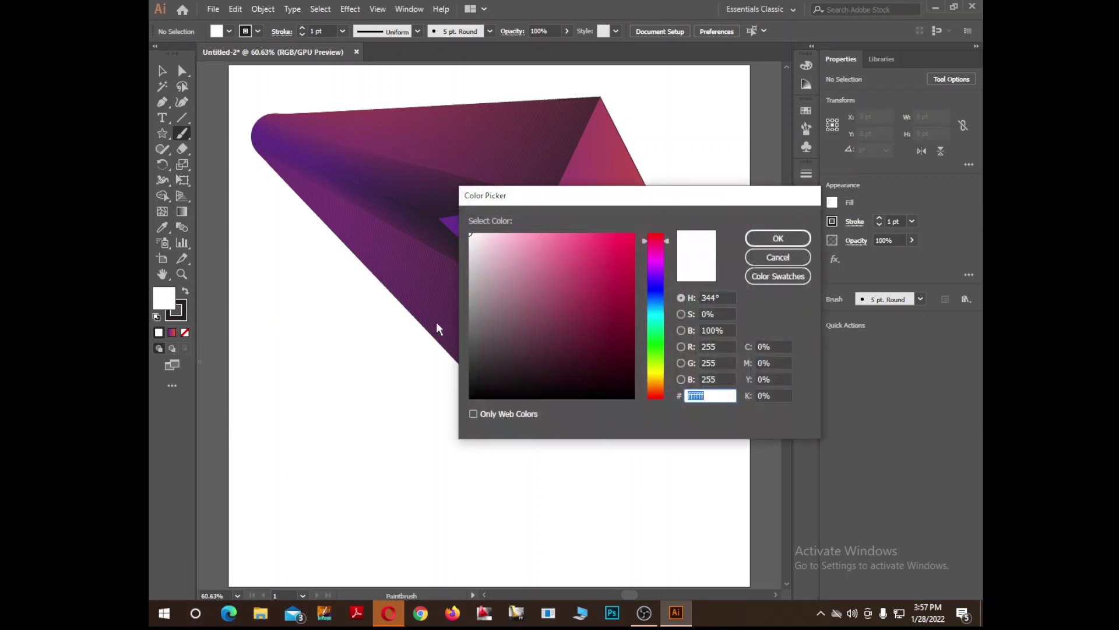
click(530, 290)
click(560, 276)
click(775, 238)
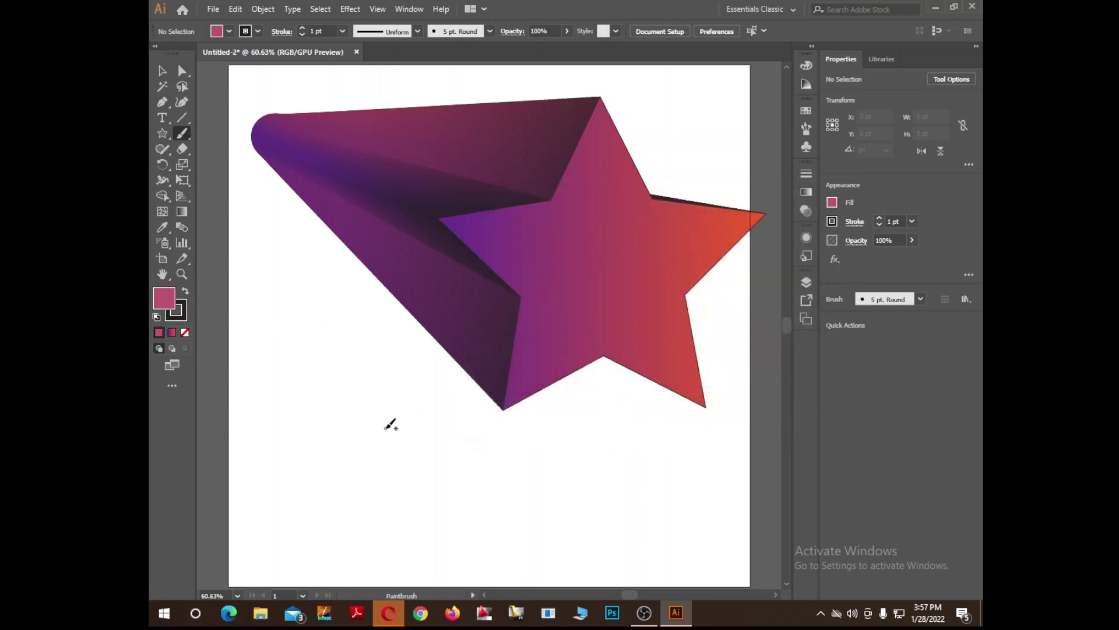
Step: Paint a freehand curly path with four loops, about 1078 by 343 pt, below the blend with the Paintbrush tool
key(ctrl+minus)
key(ctrl+minus)
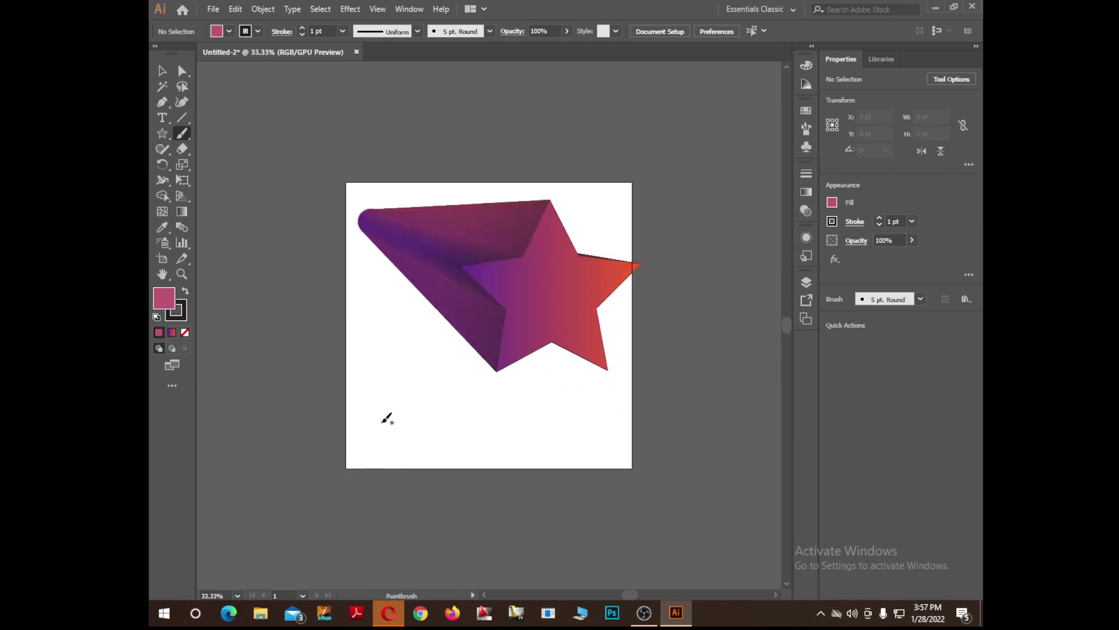
mouse_move(363, 428)
mouse_down()
mouse_move(391, 403)
mouse_move(425, 445)
mouse_move(447, 418)
mouse_move(471, 445)
mouse_move(559, 403)
mouse_move(534, 406)
mouse_move(613, 433)
mouse_move(667, 358)
mouse_up()
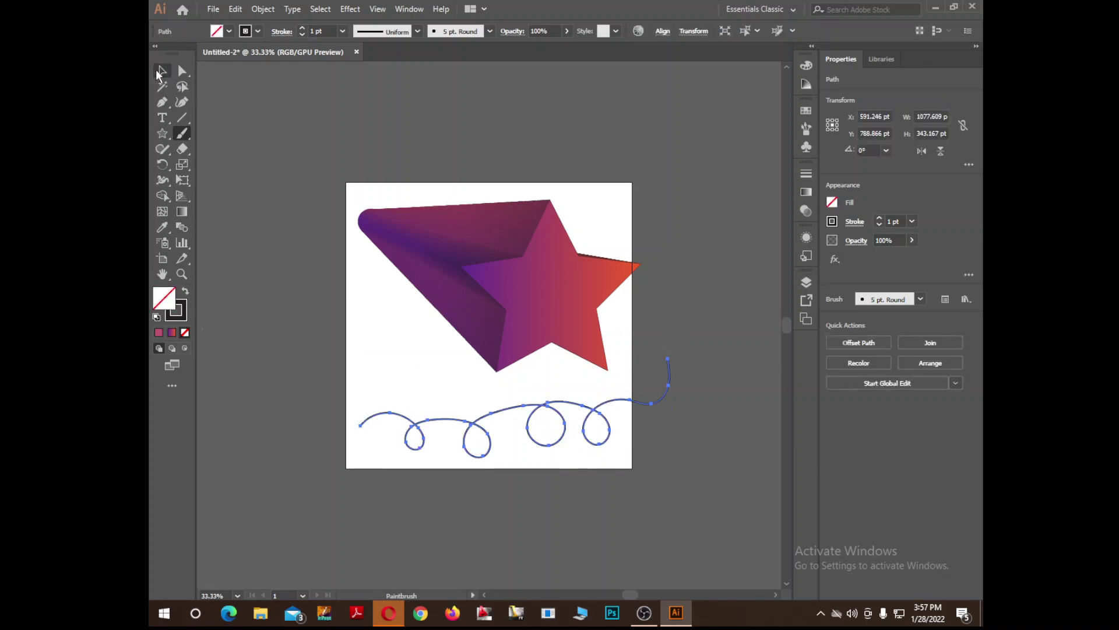
Step: Select the curly path together with the blend and replace the blend's spine with the path
click(162, 71)
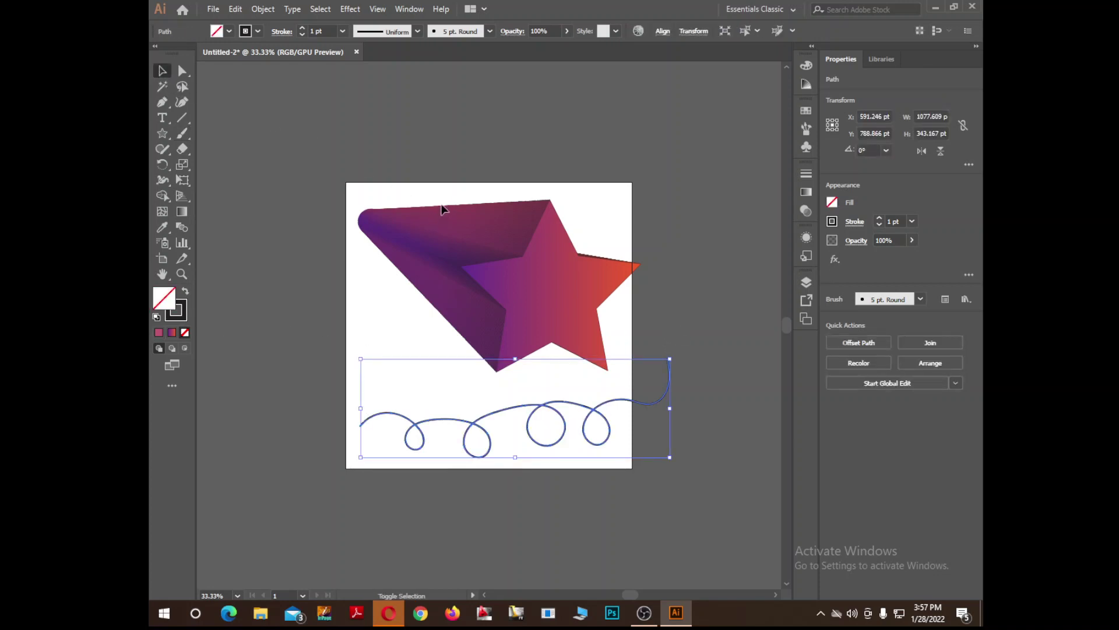
shift+click(522, 256)
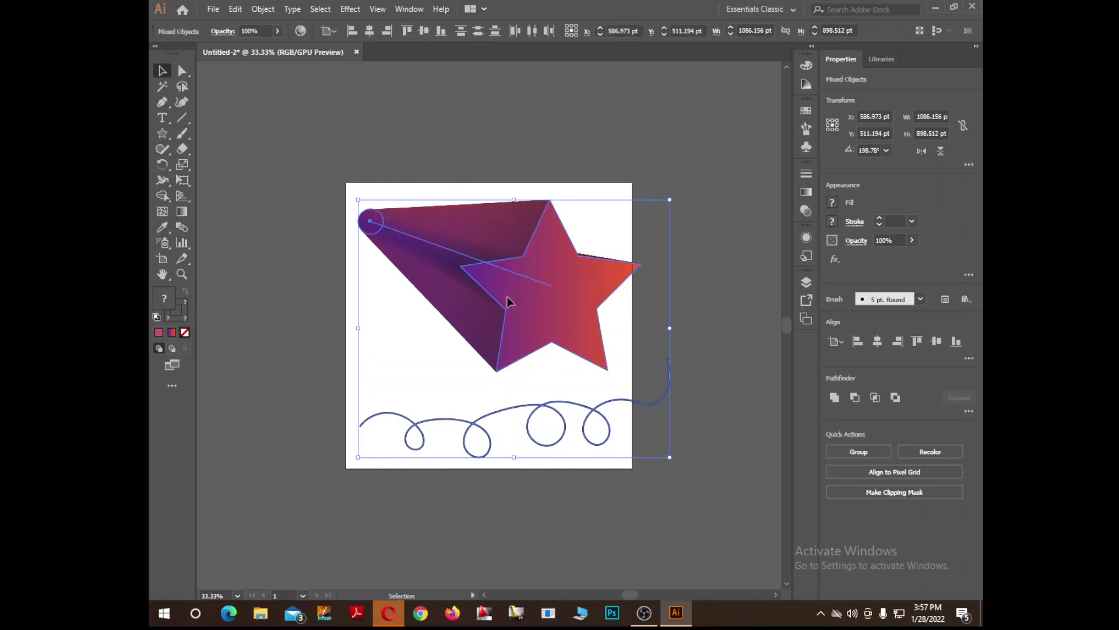
click(264, 9)
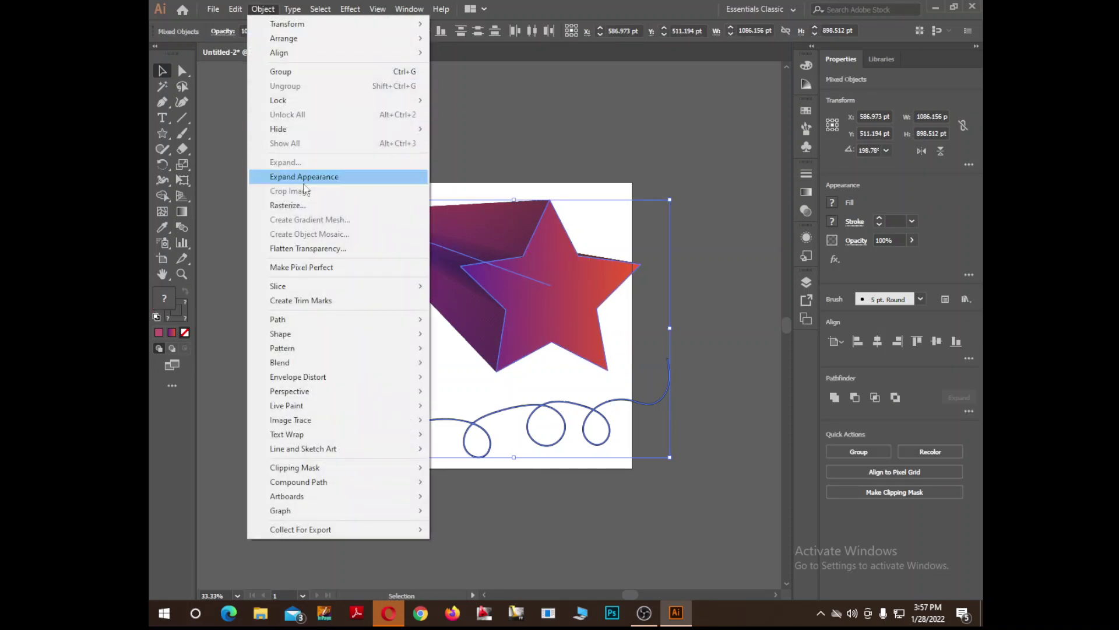
mouse_move(342, 367)
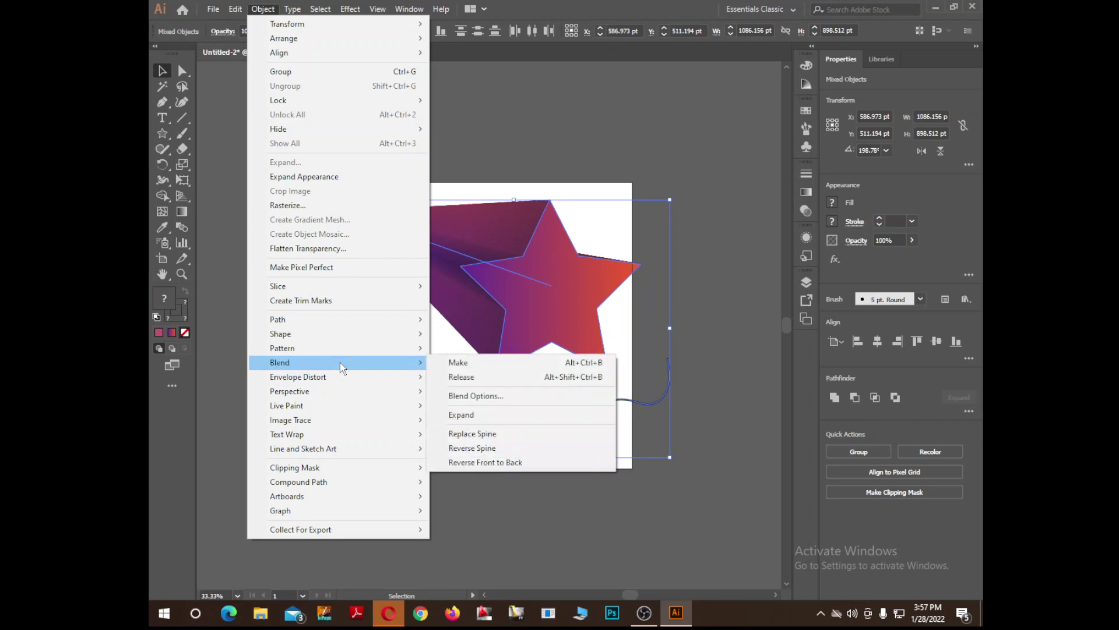
click(481, 434)
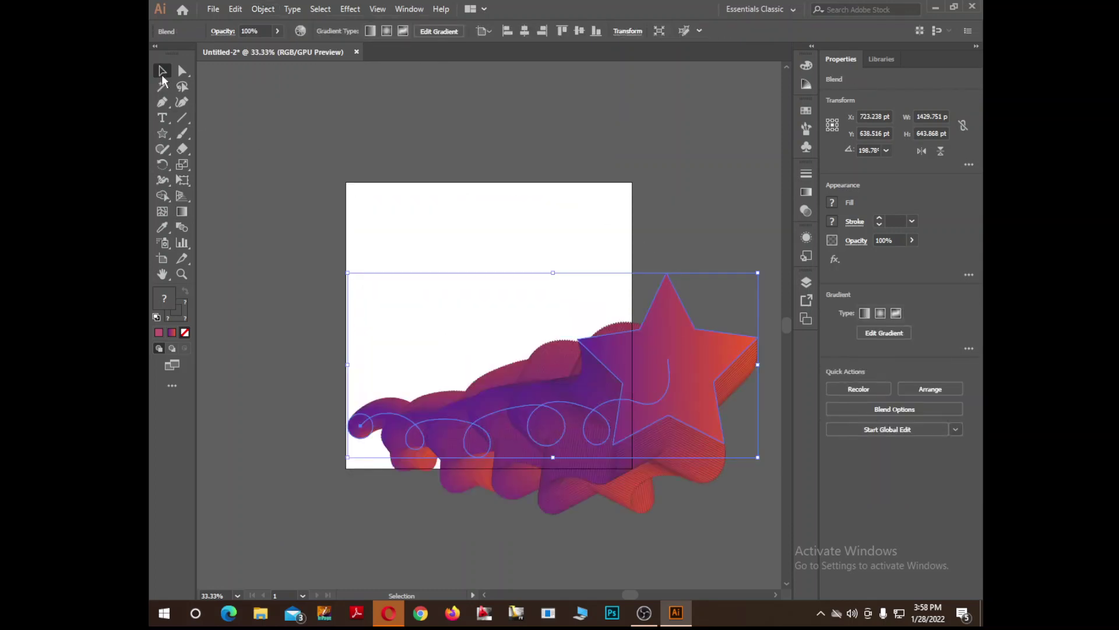
Step: Move the curly star blend up onto the middle of the artboard and deselect it
click(715, 321)
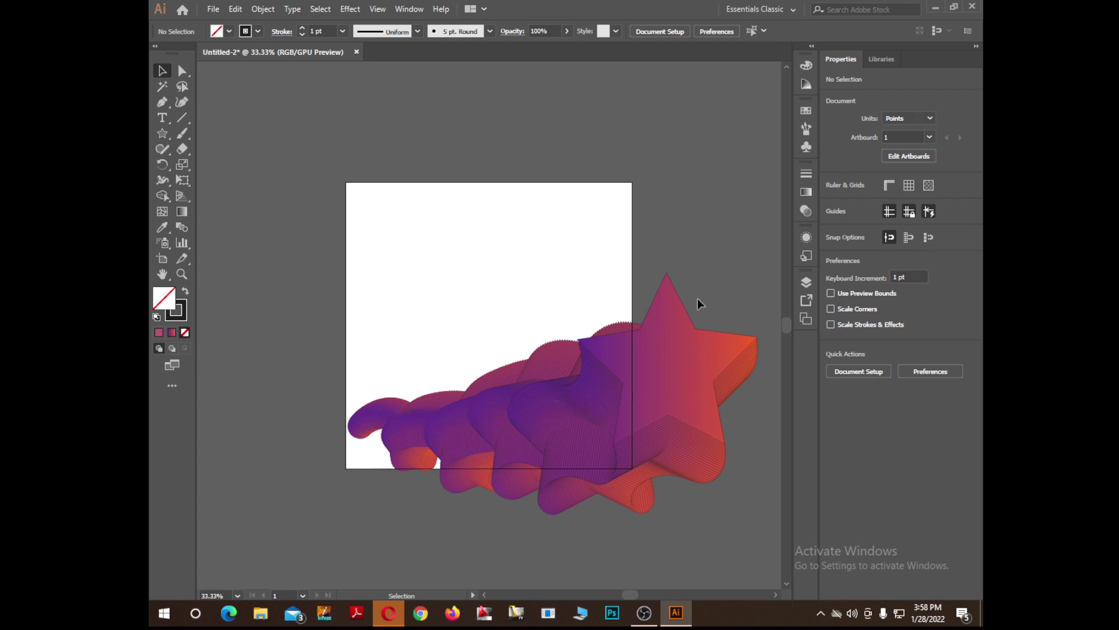
drag(691, 315, 604, 212)
click(751, 194)
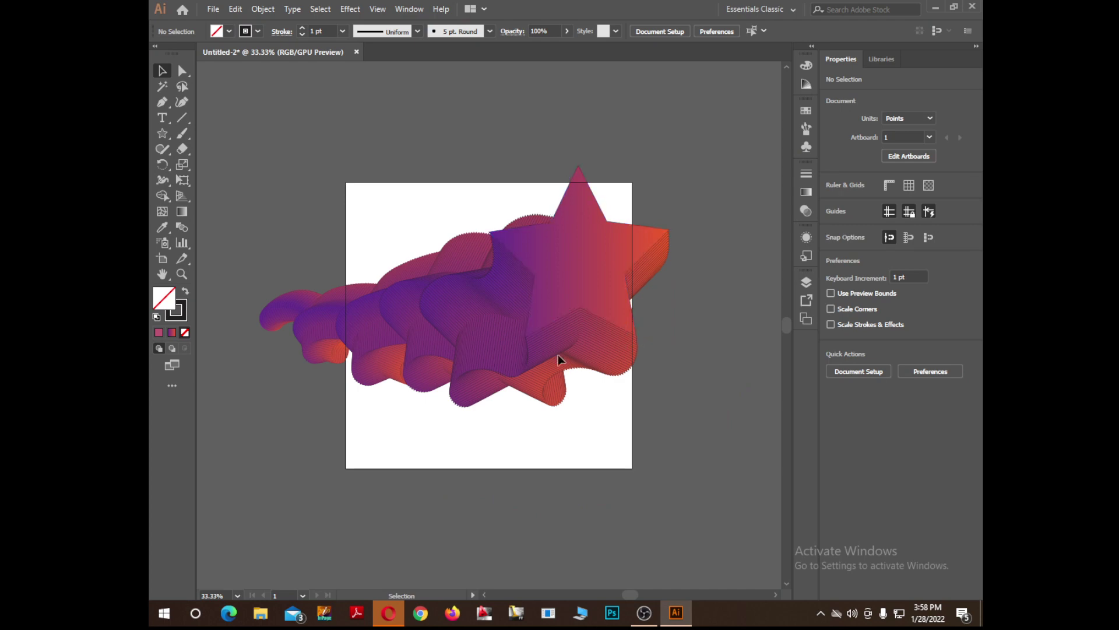
Step: Directly select only the star at the end of the blend, remove its stroke, and deselect it
click(571, 314)
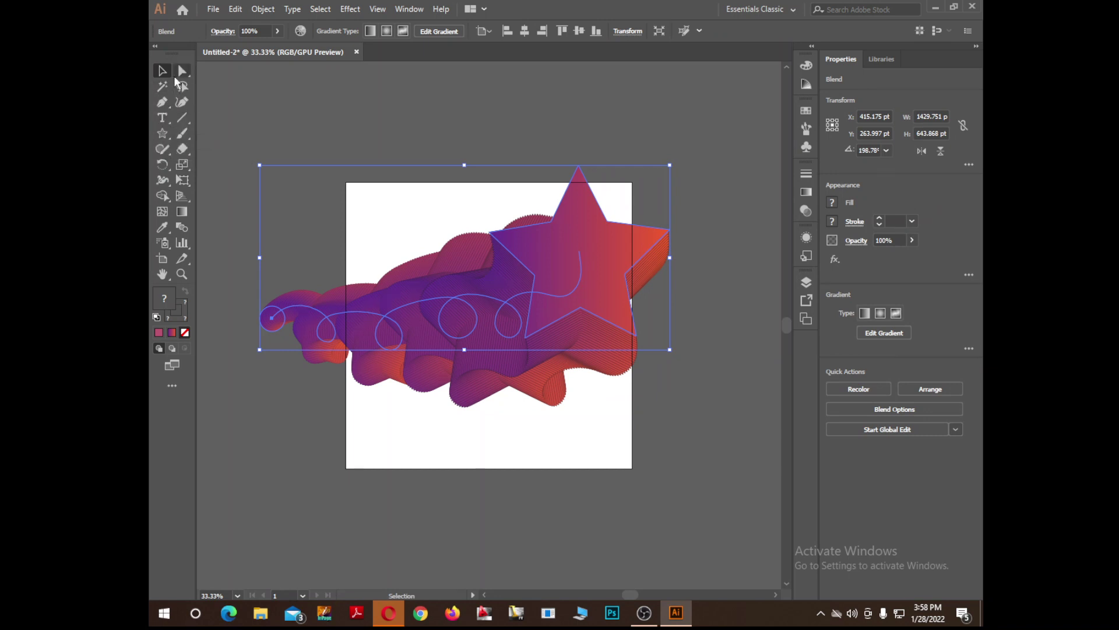
click(181, 72)
click(480, 155)
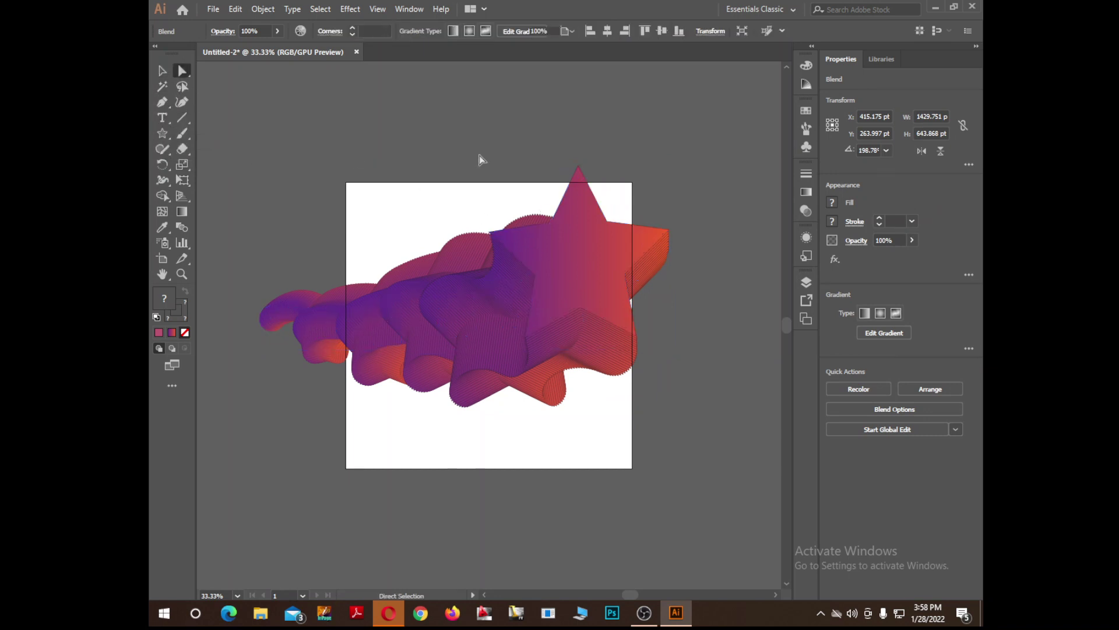
click(503, 235)
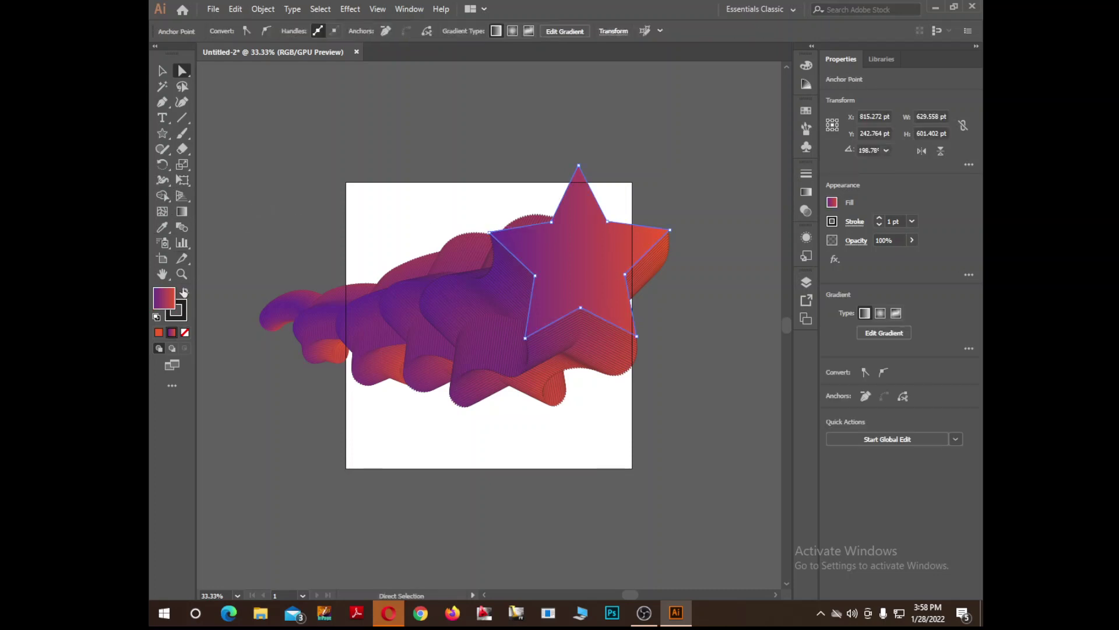
click(184, 309)
click(185, 332)
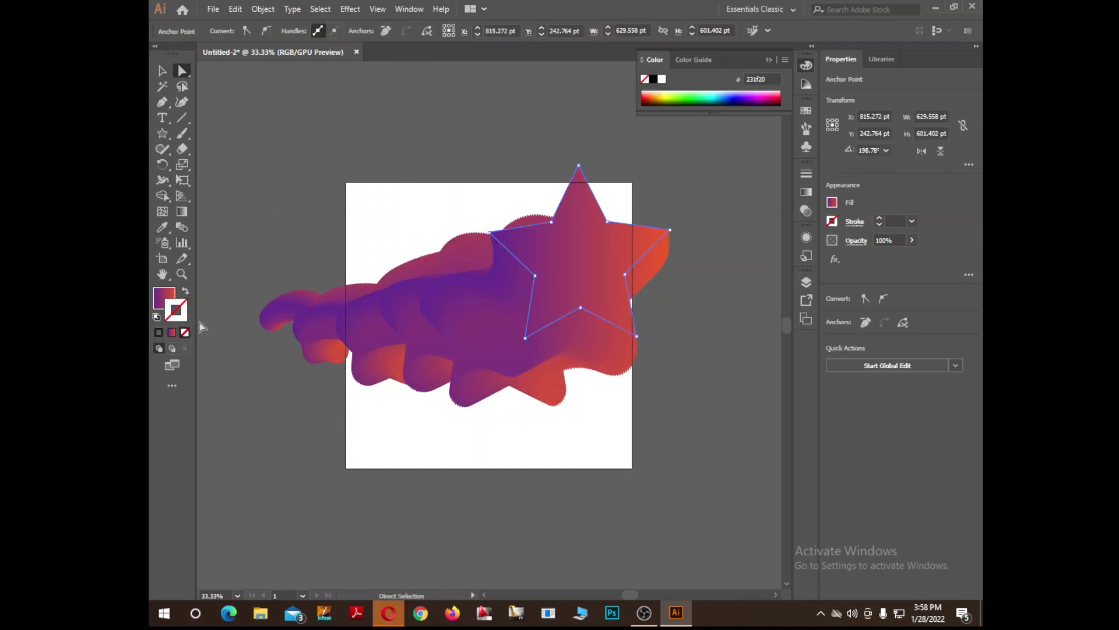
click(376, 195)
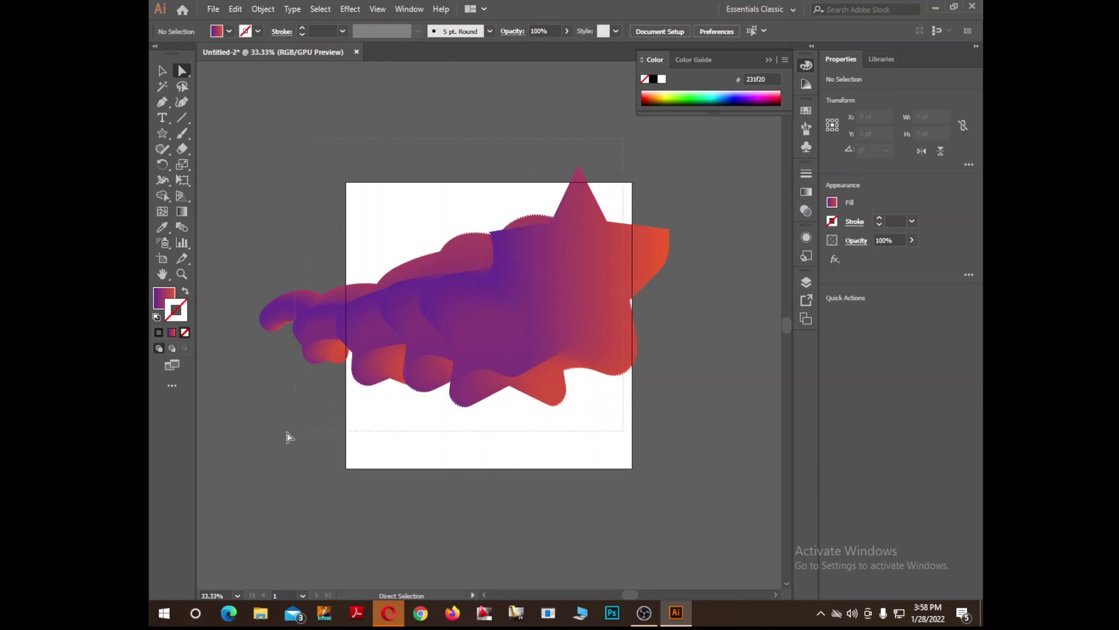
Step: Try to delete all the artwork, and undo back to the straight blend before the curly path was painted
key(ctrl+a)
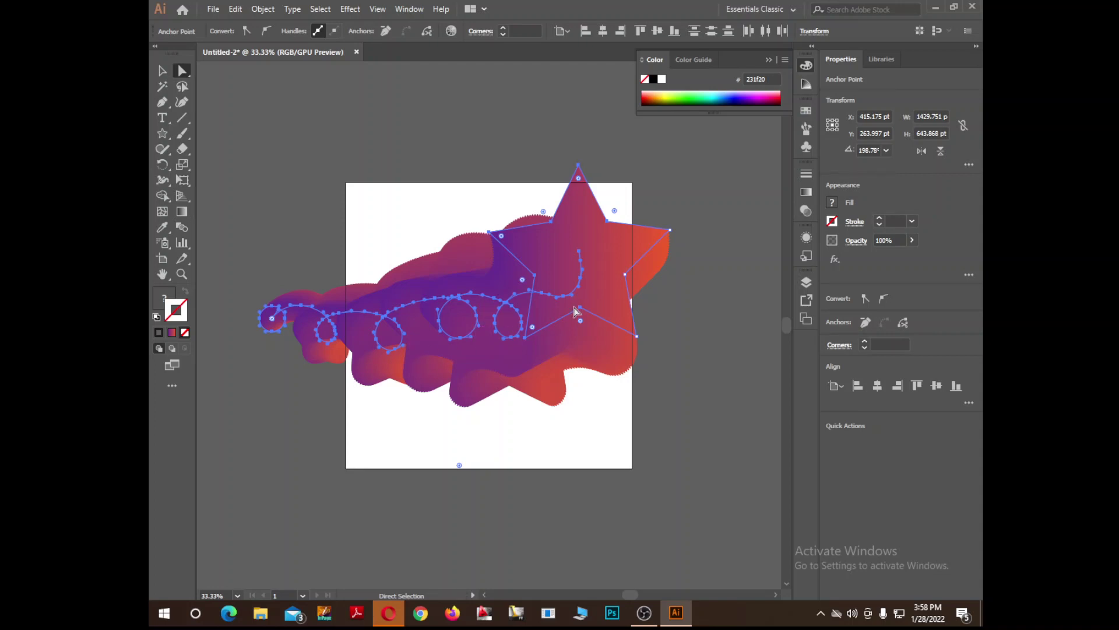
key(Delete)
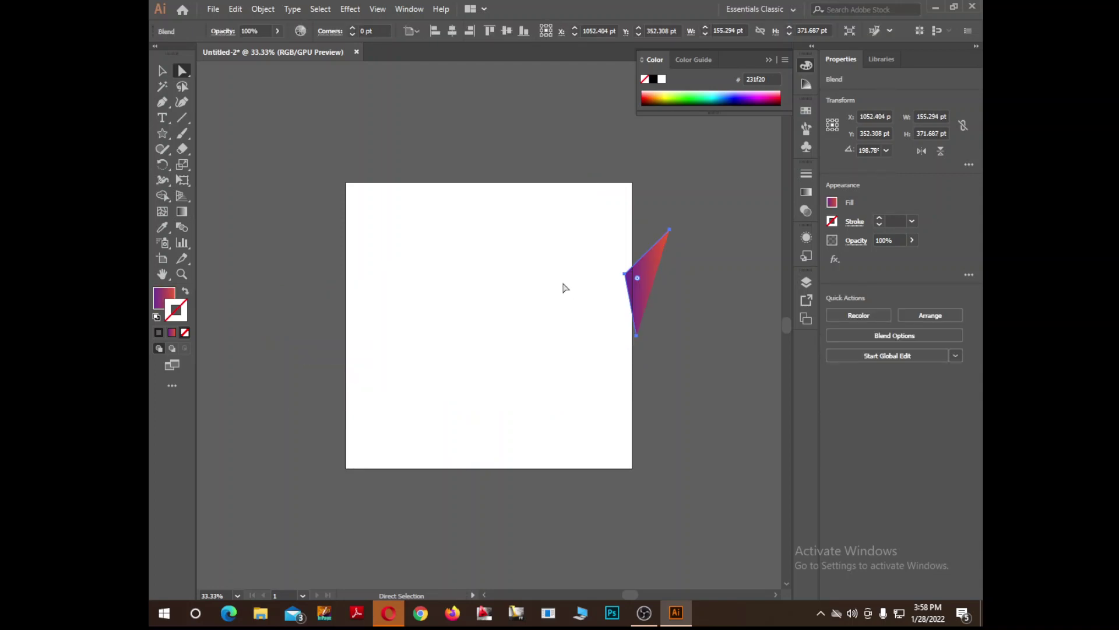
key(ctrl+z)
key(ctrl+z)
key(ctrl+z)
key(ctrl+z)
key(ctrl+z)
key(ctrl+z)
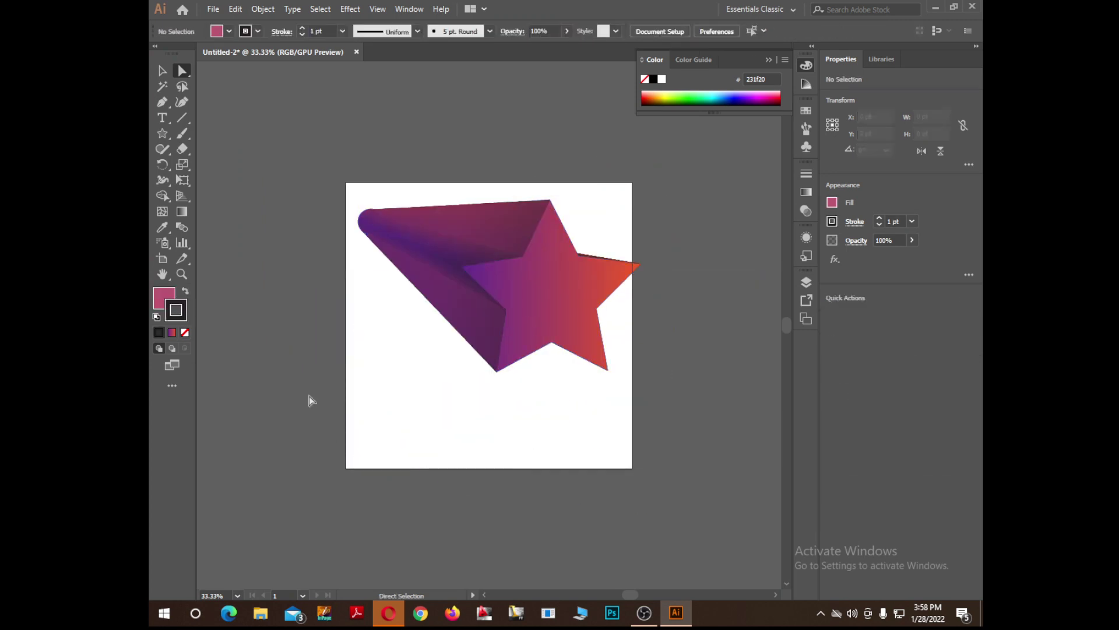
Step: Paint a wavy freehand path about 988 by 211 pt below the blend, and select it together with the blend
click(182, 134)
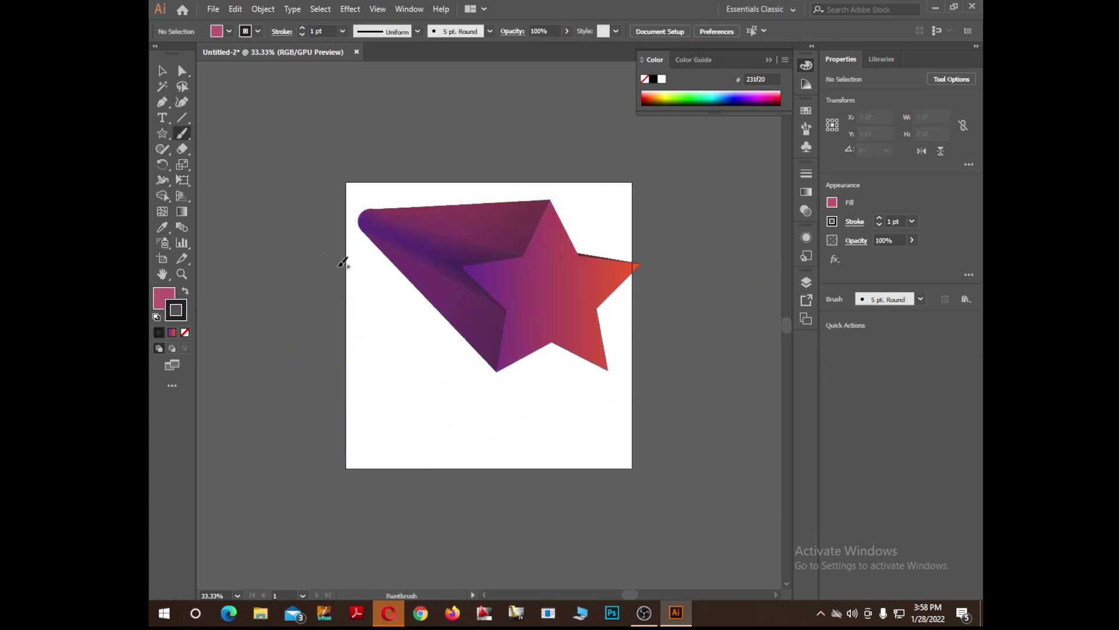
mouse_move(392, 394)
mouse_down()
mouse_move(607, 423)
mouse_move(655, 397)
mouse_up()
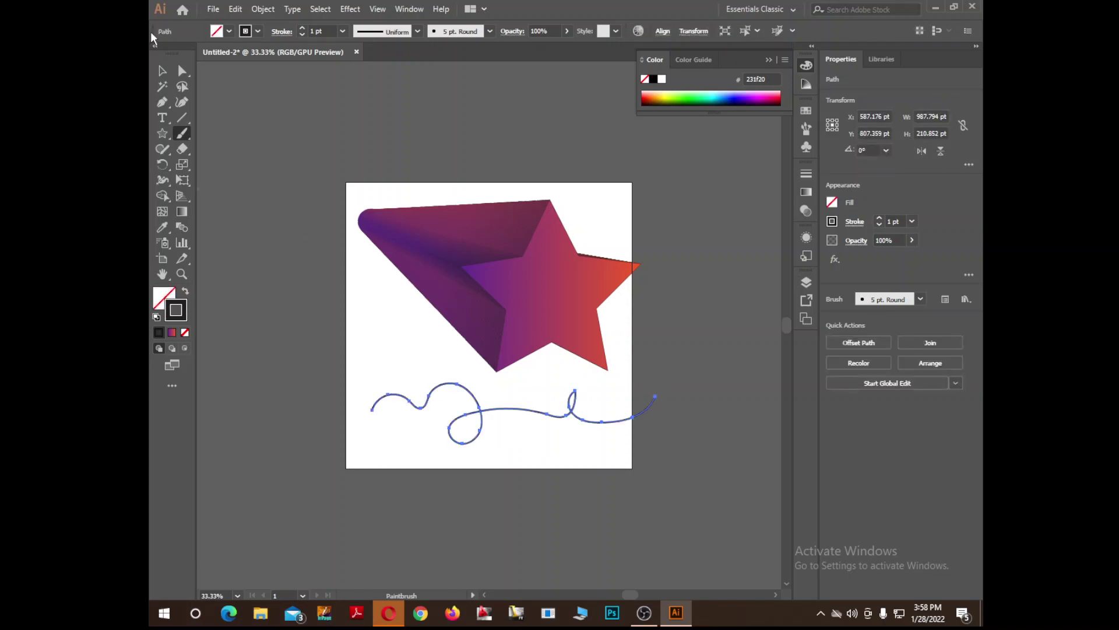
click(164, 74)
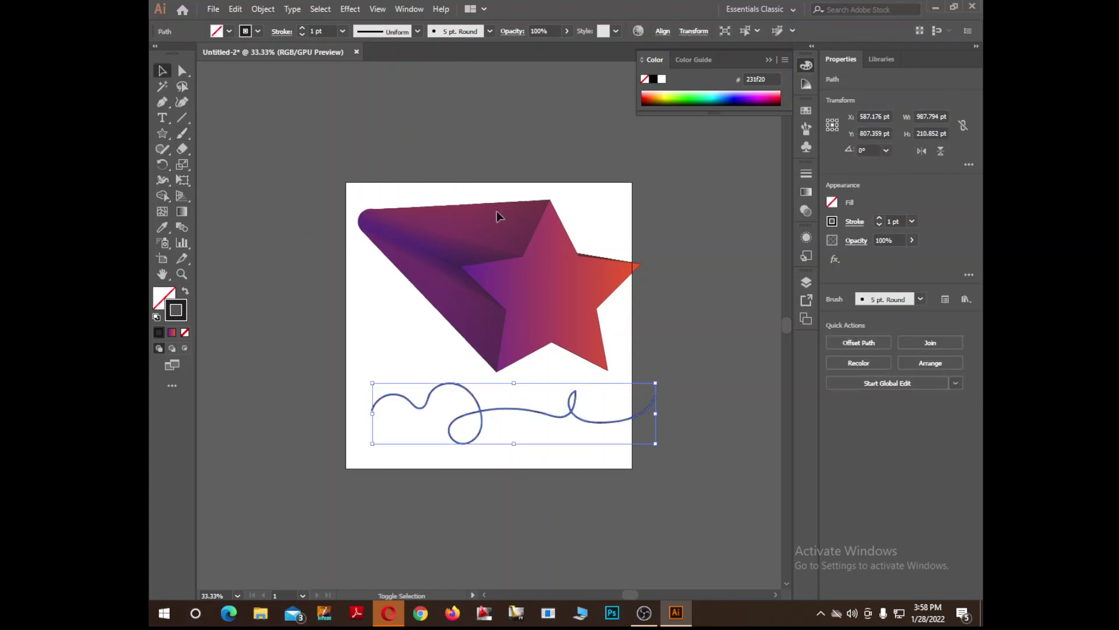
shift+click(533, 235)
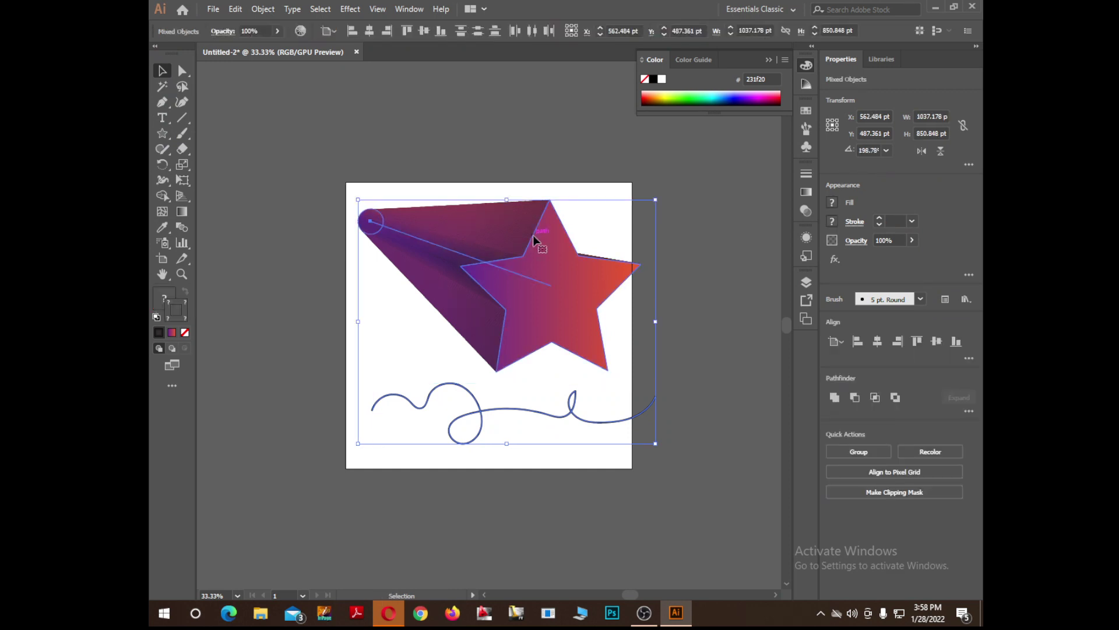
Step: Release the blend into its separate circle, star and spine, and undo the release
click(261, 9)
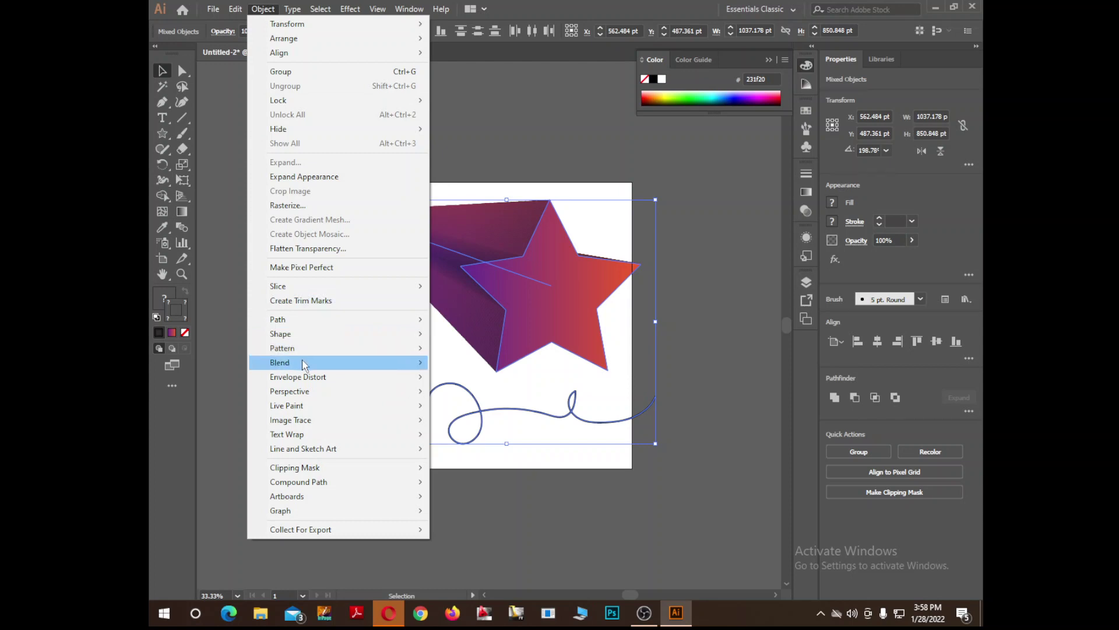
mouse_move(376, 364)
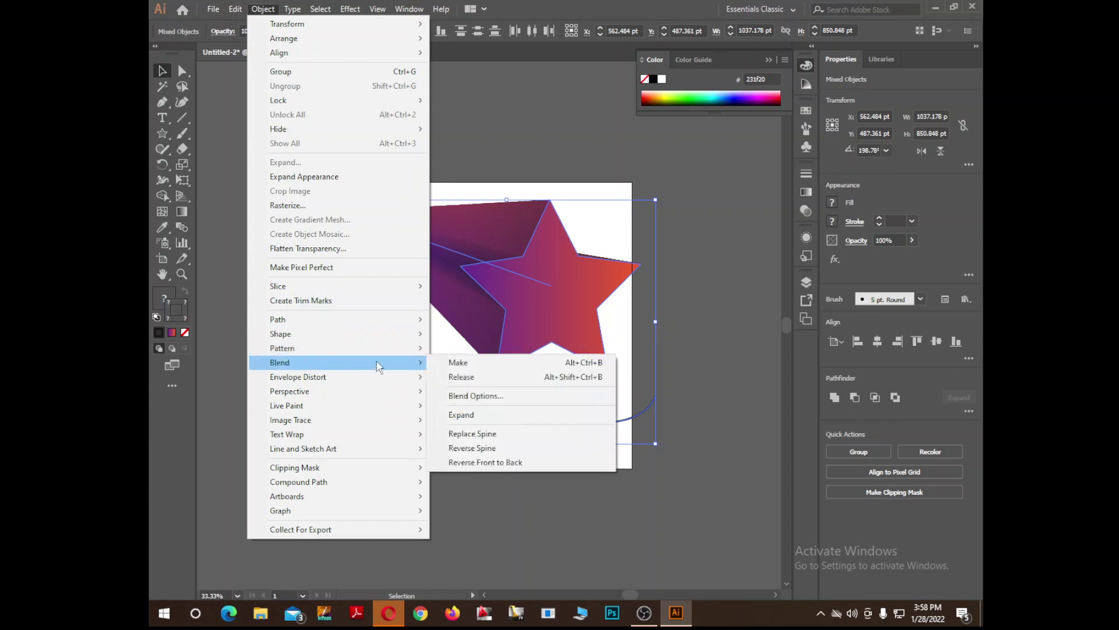
click(483, 377)
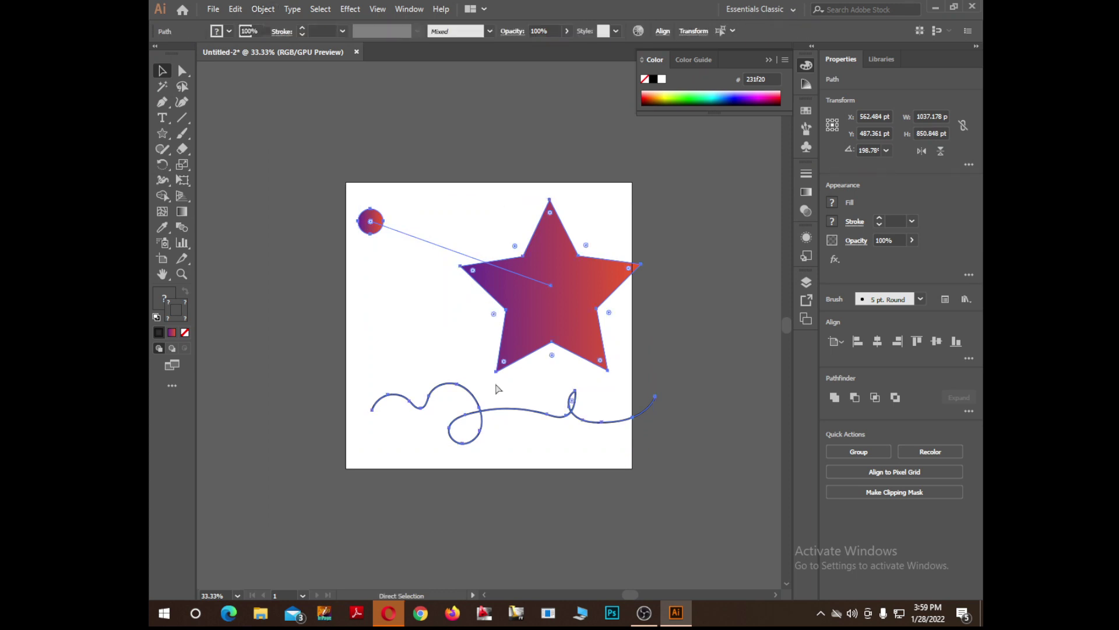
key(ctrl+z)
Step: Expand the circle-to-star blend into individual shapes, and deselect everything
click(261, 10)
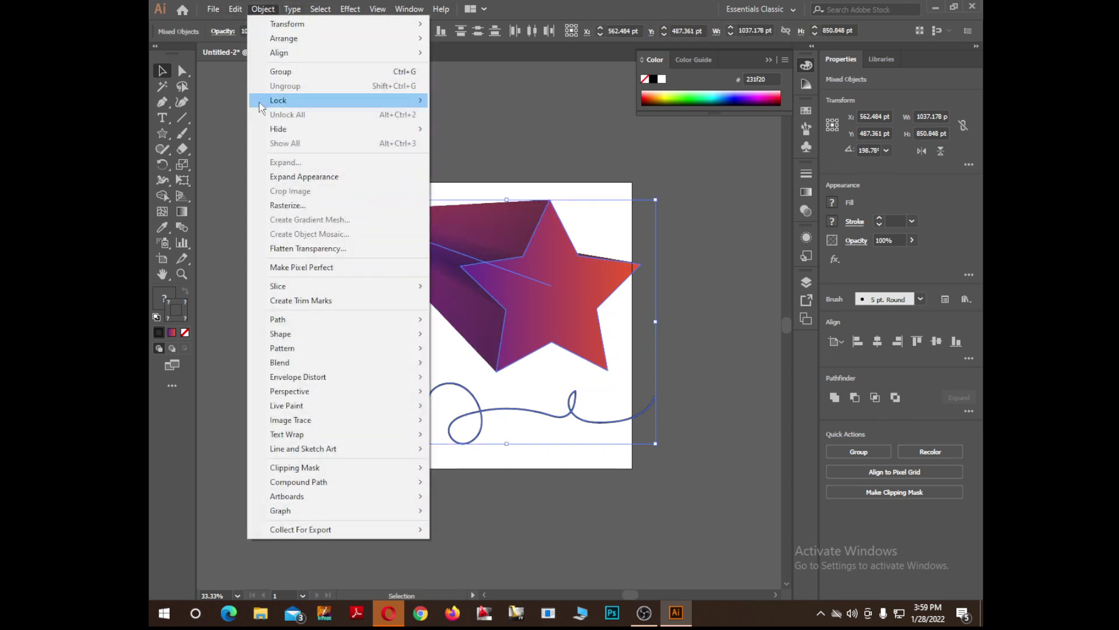
mouse_move(294, 365)
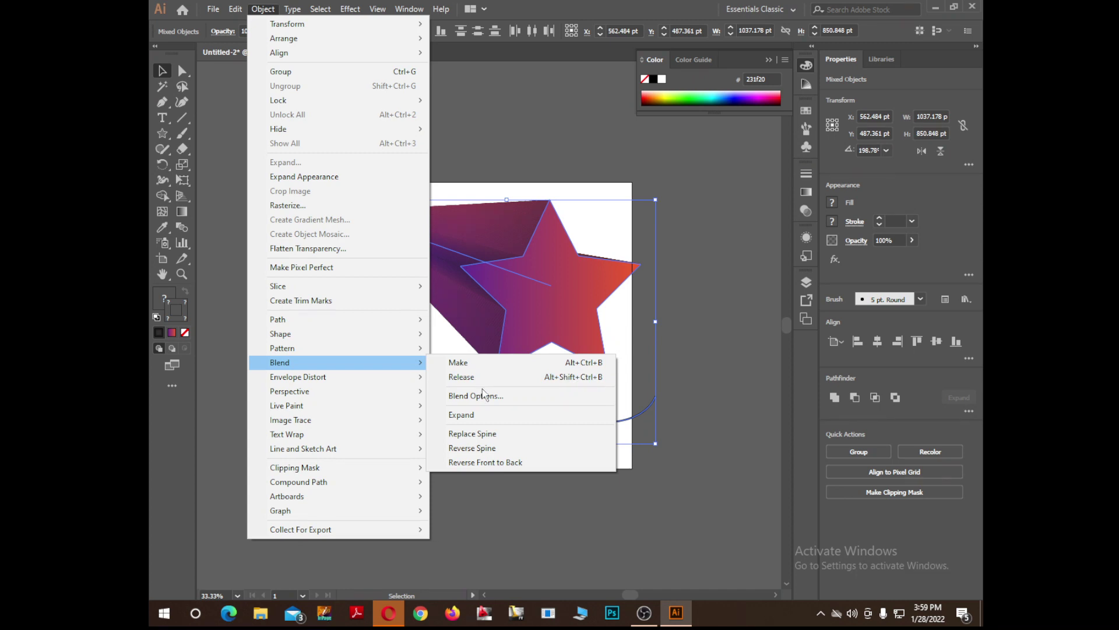
click(263, 8)
click(263, 9)
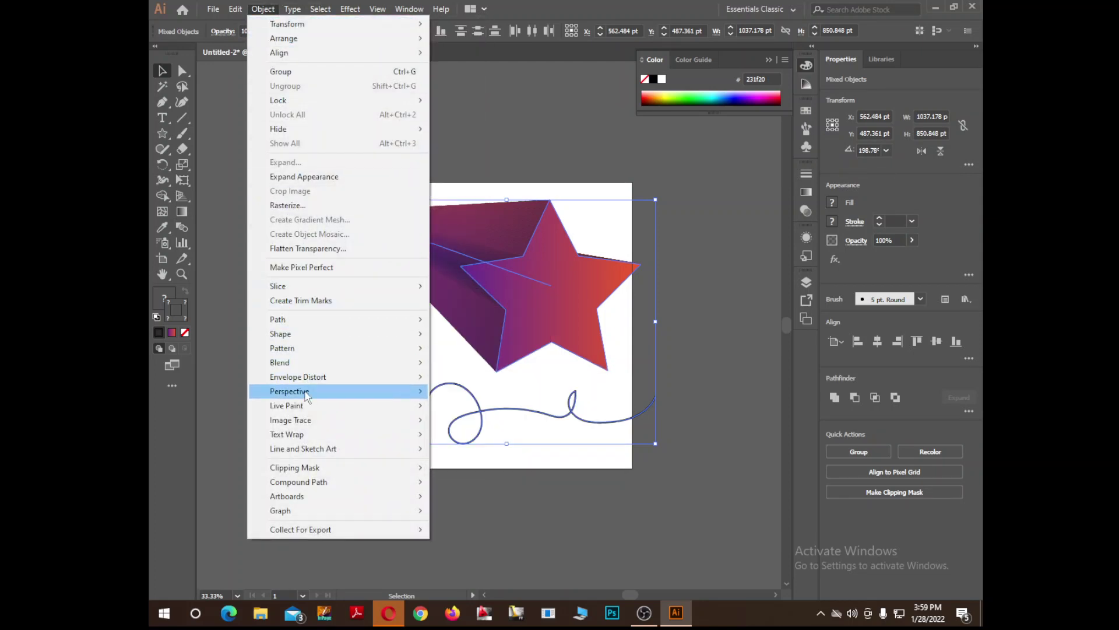
mouse_move(304, 396)
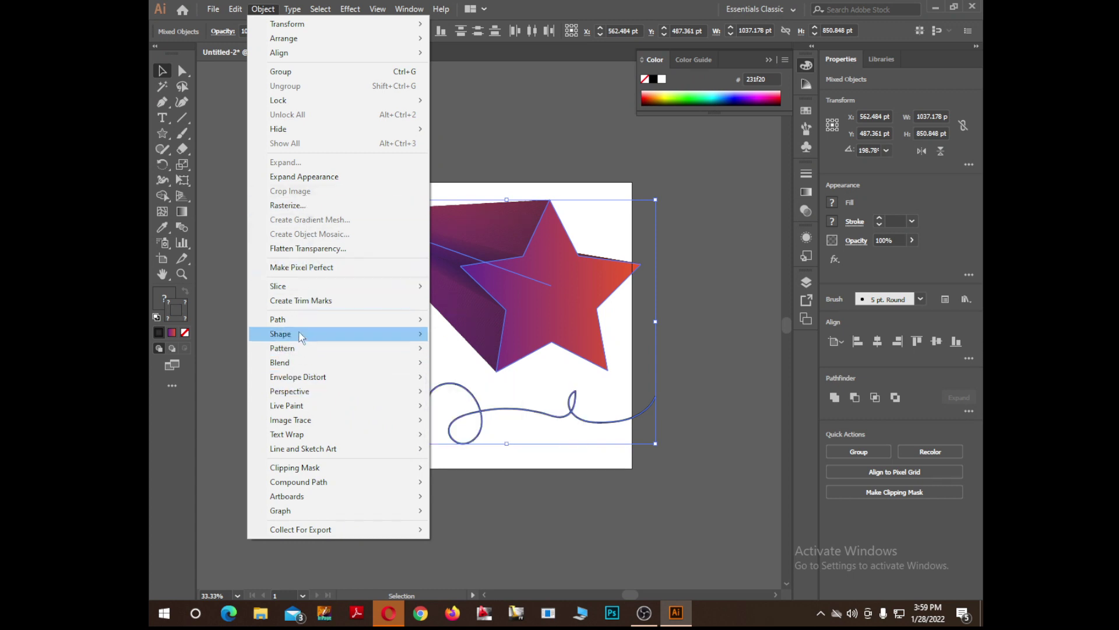
mouse_move(304, 337)
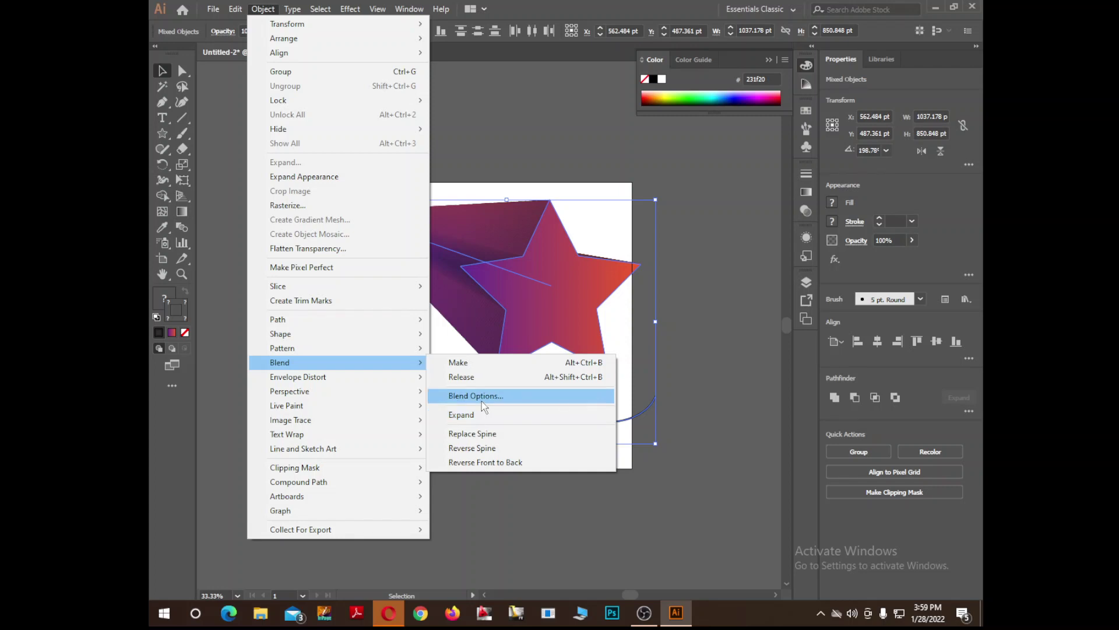
click(478, 413)
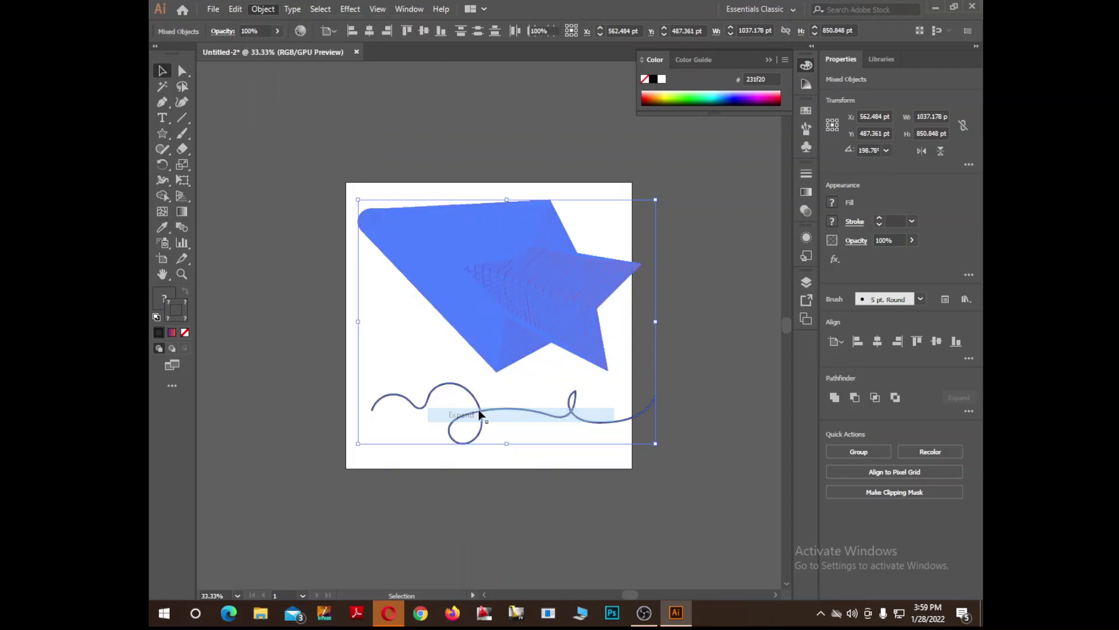
click(408, 338)
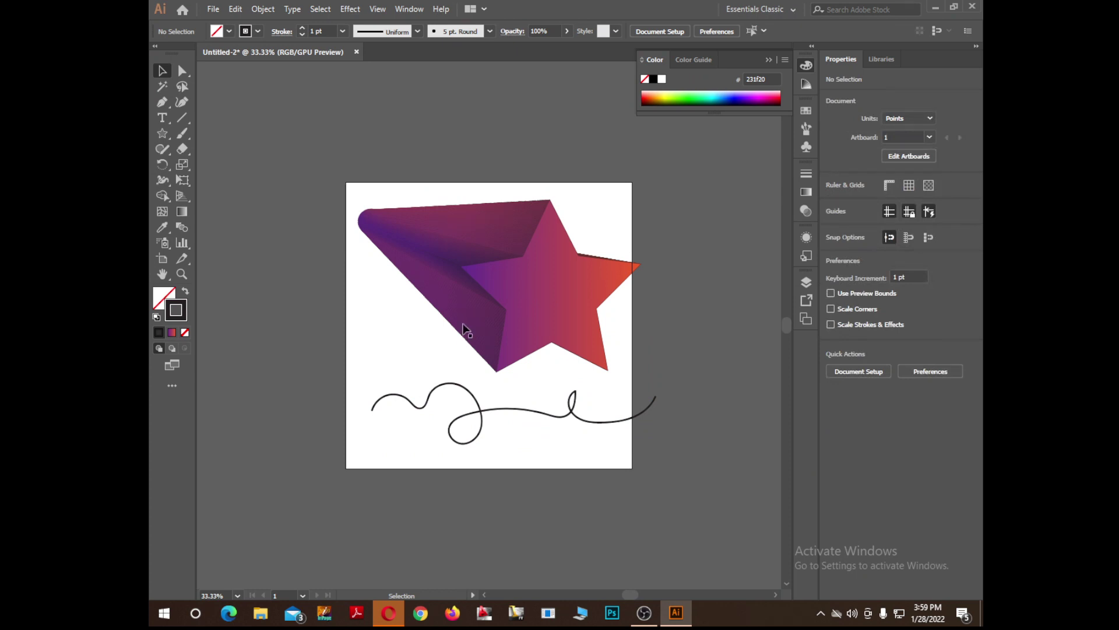
Step: Ungroup the expanded blend so its shapes can be picked individually, and clear the selection
click(471, 270)
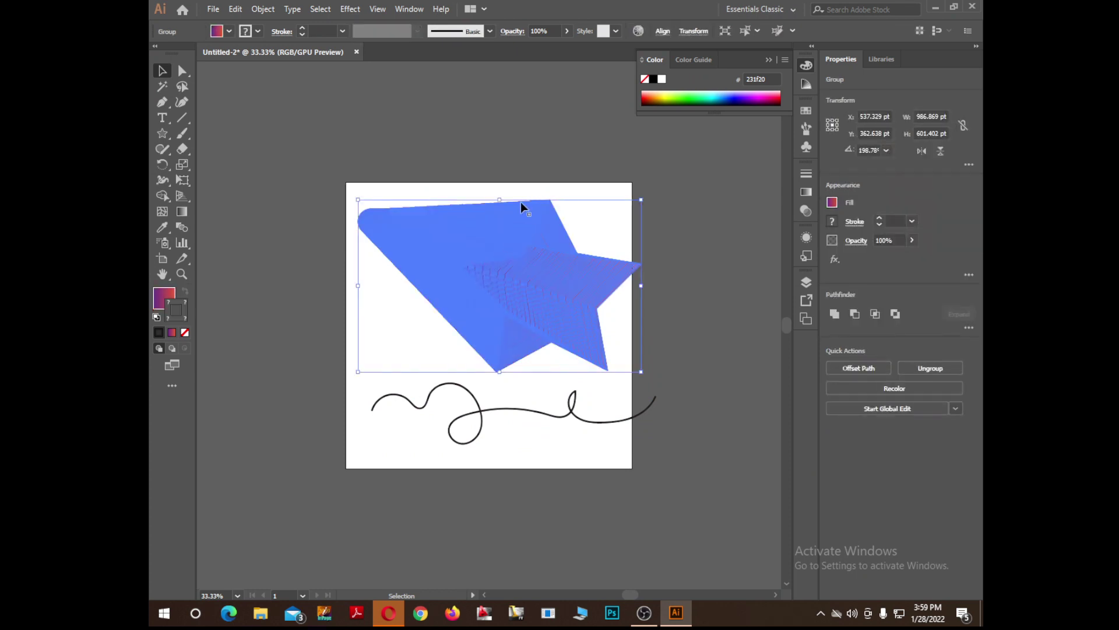
right_click(433, 244)
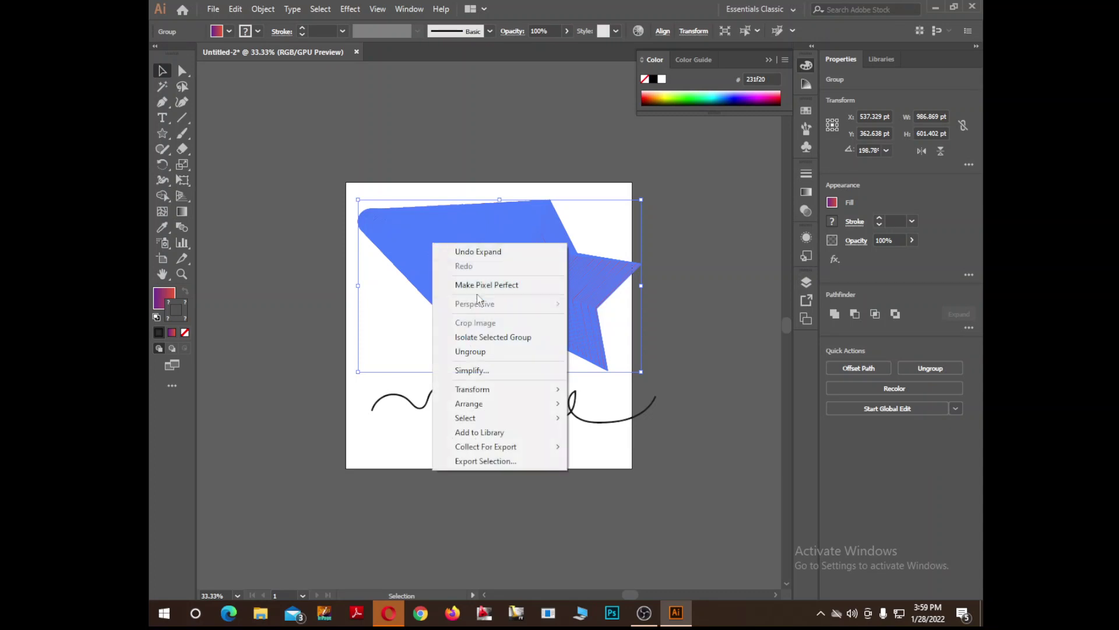
click(471, 351)
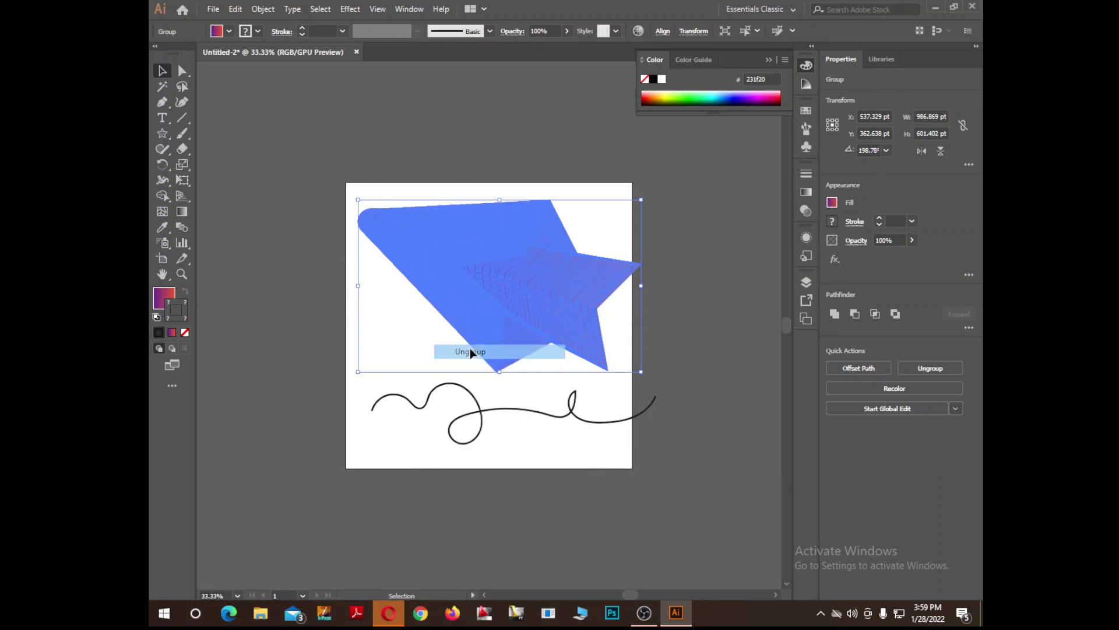
click(520, 114)
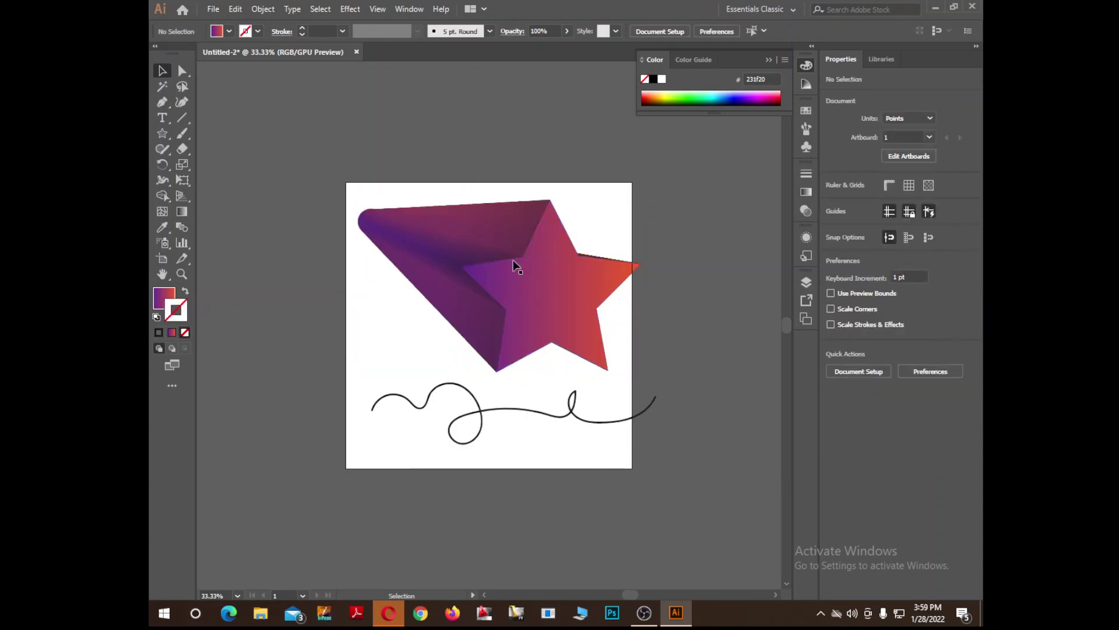
Step: Inspect the ungrouped pieces by selecting single intermediate stars and the large front star one after another
click(466, 257)
click(434, 254)
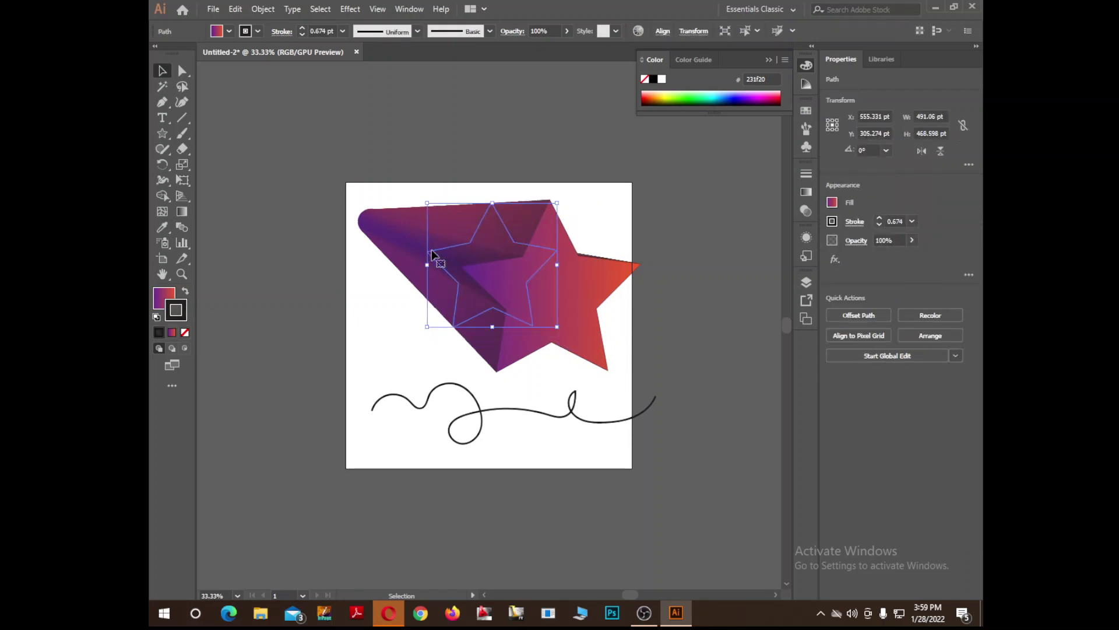
click(429, 252)
click(422, 250)
click(417, 251)
click(412, 255)
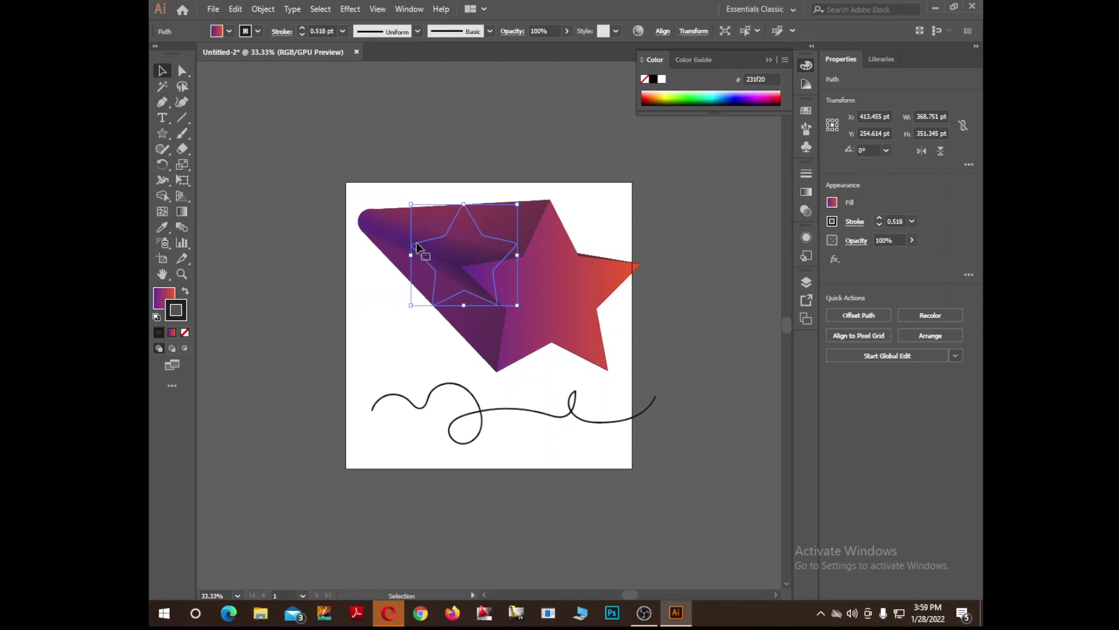
click(556, 223)
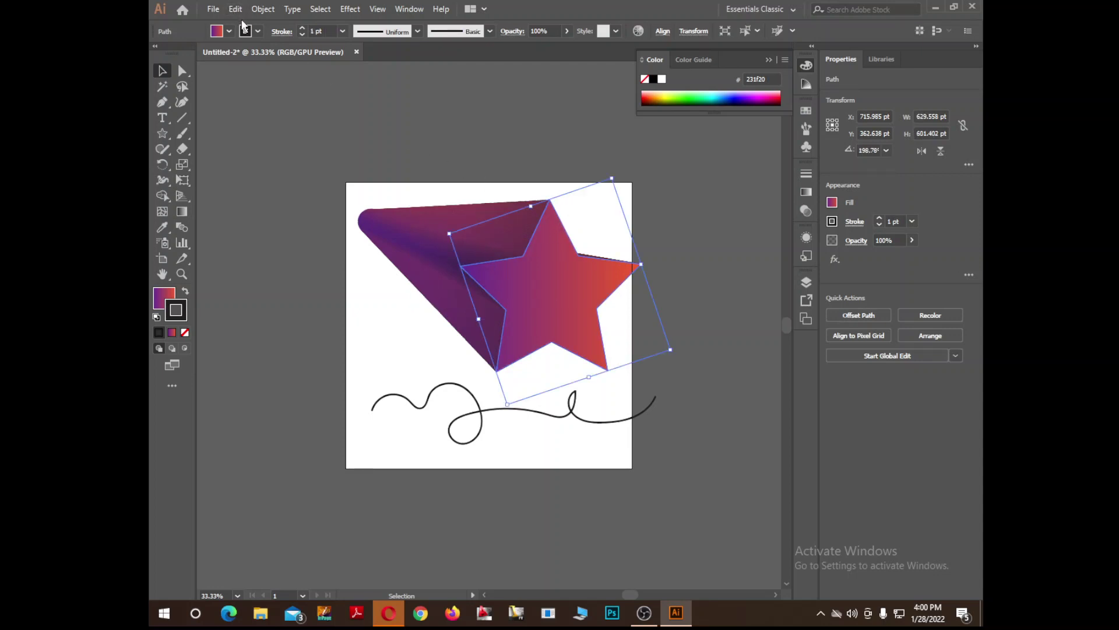
click(461, 228)
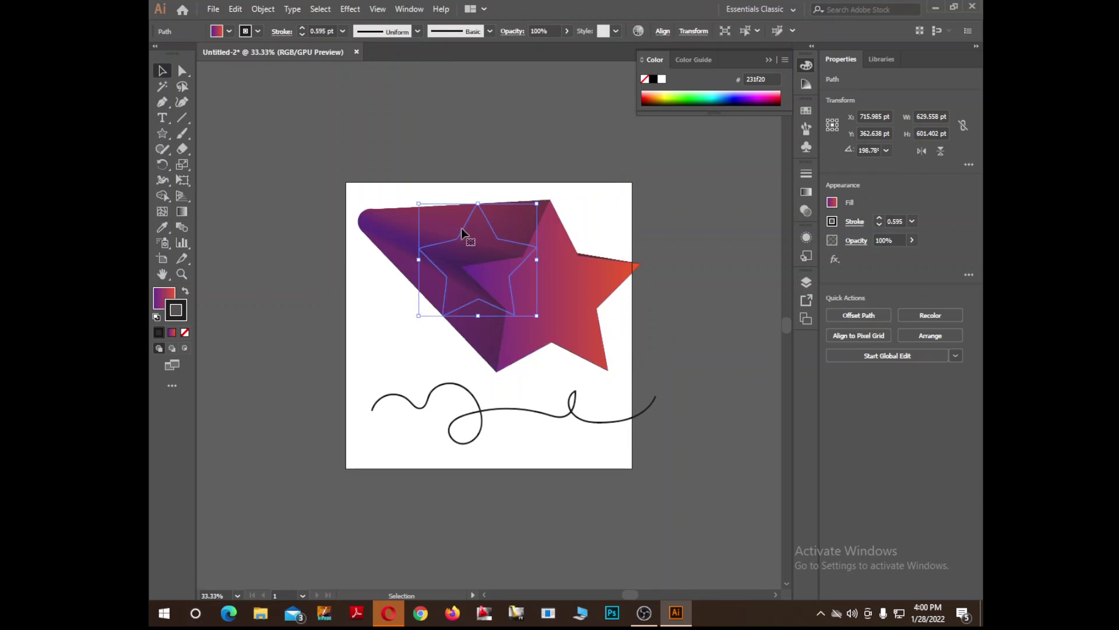
Step: Nudge an intermediate star slightly, add several more stars toward the narrow end to the selection, and deselect them
drag(433, 229, 432, 229)
shift+click(397, 219)
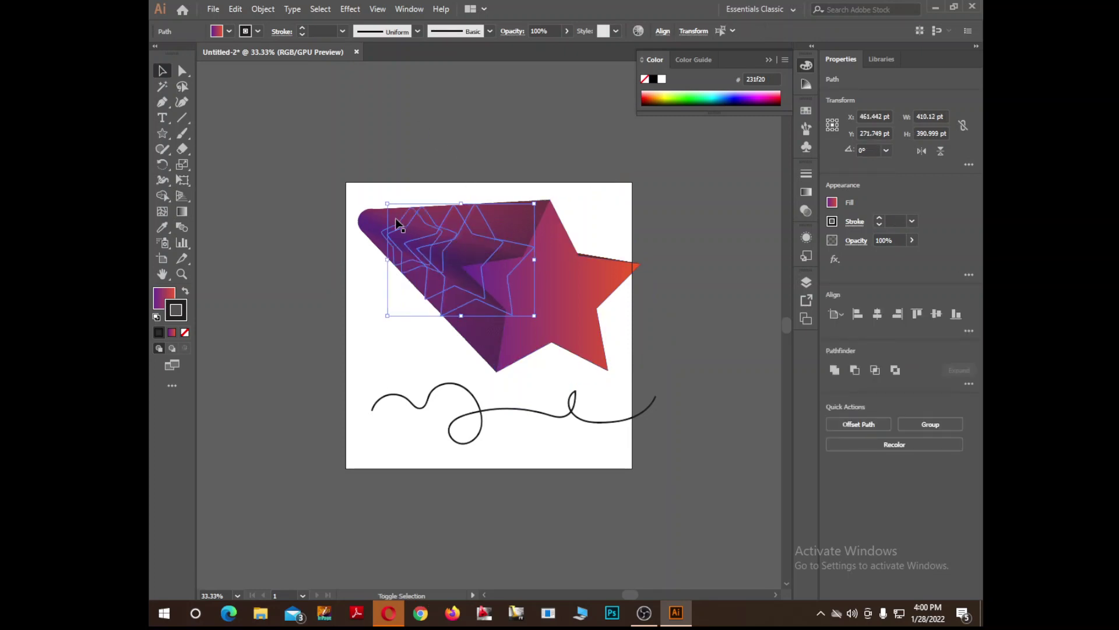
shift+click(390, 218)
shift+click(386, 218)
shift+click(382, 218)
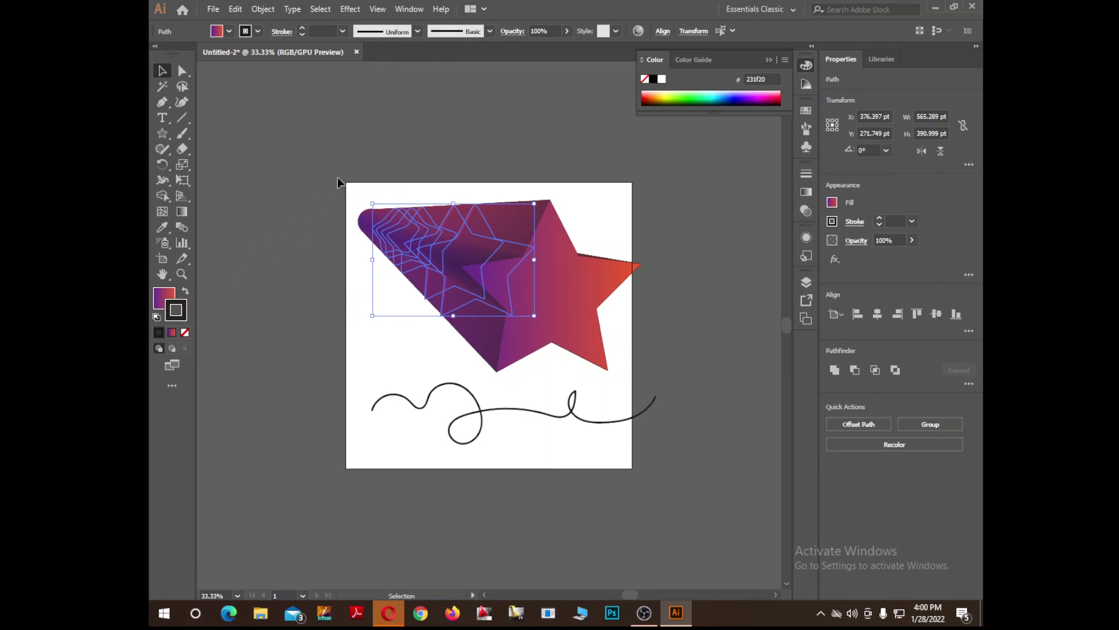
click(354, 184)
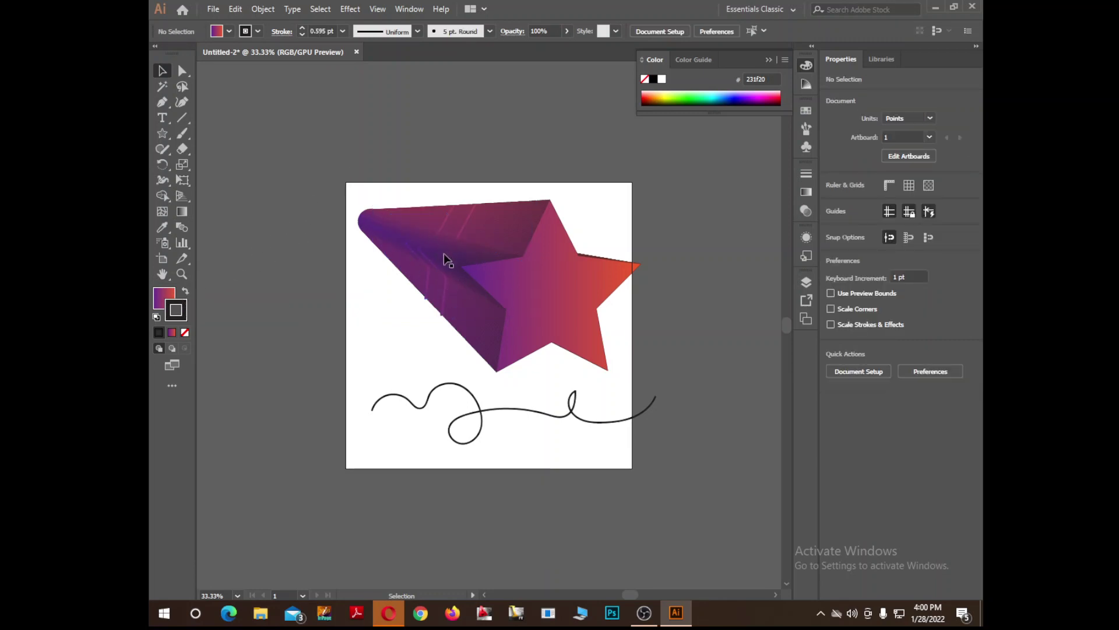
Step: Pull several individual stars out of the ungrouped stack to show they are separate shapes, and deselect
click(415, 246)
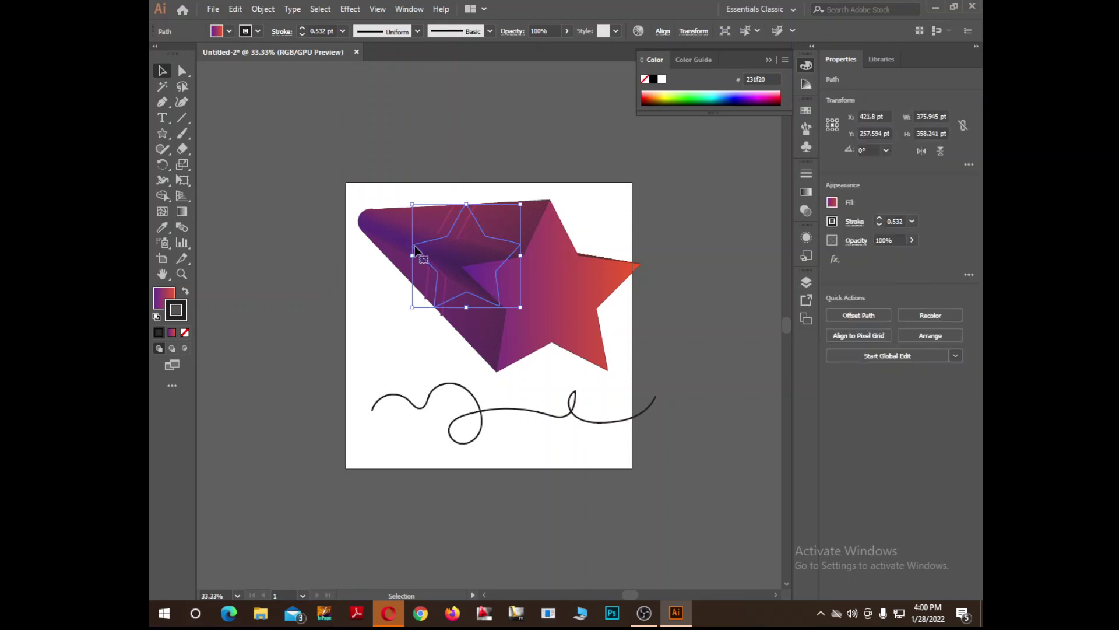
drag(437, 245, 428, 246)
click(416, 184)
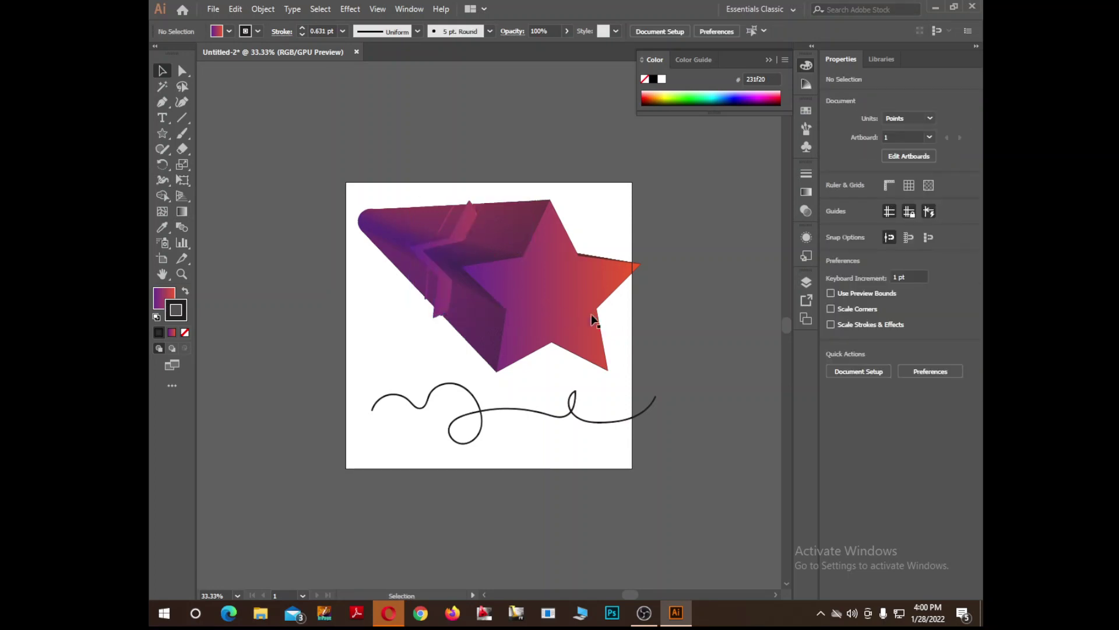
drag(470, 268, 400, 220)
click(396, 219)
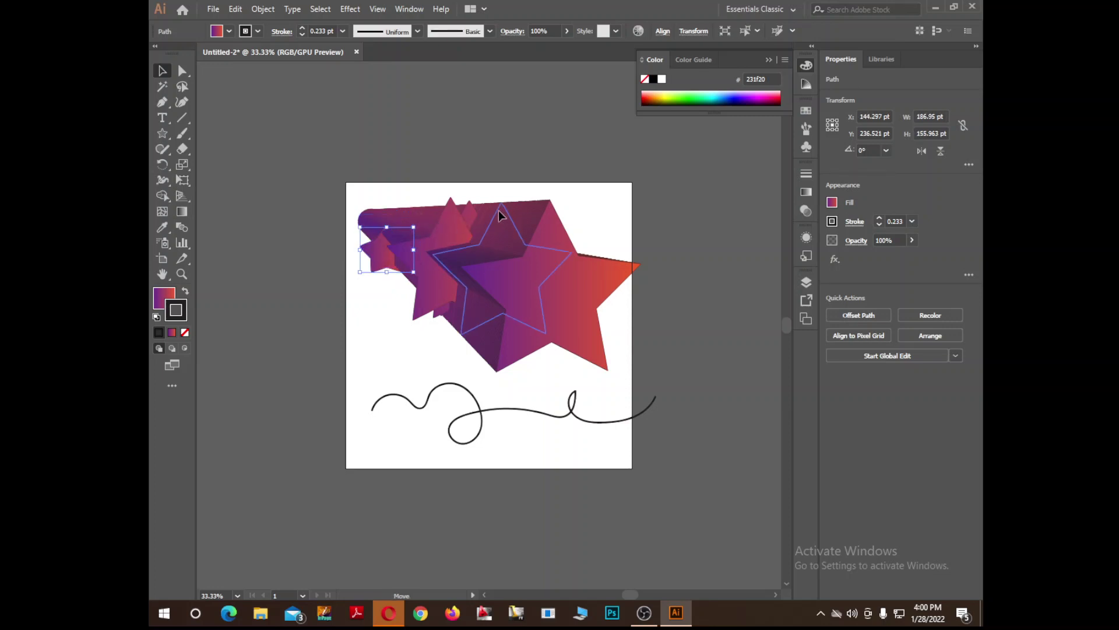
mouse_move(498, 209)
mouse_down()
mouse_move(492, 236)
mouse_move(521, 258)
mouse_up()
click(597, 188)
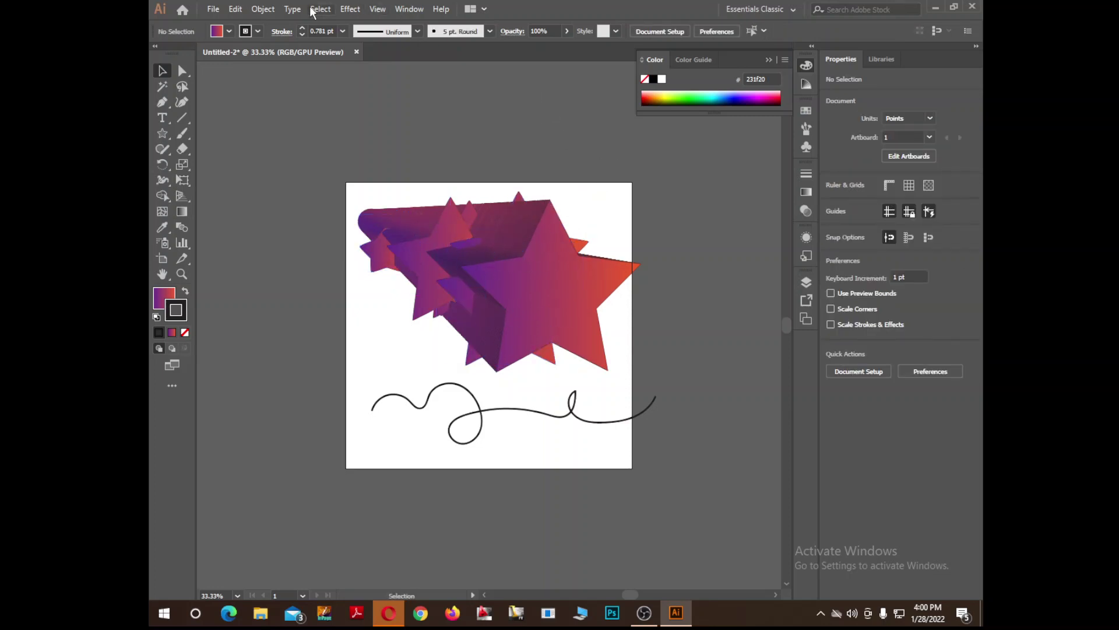
click(269, 10)
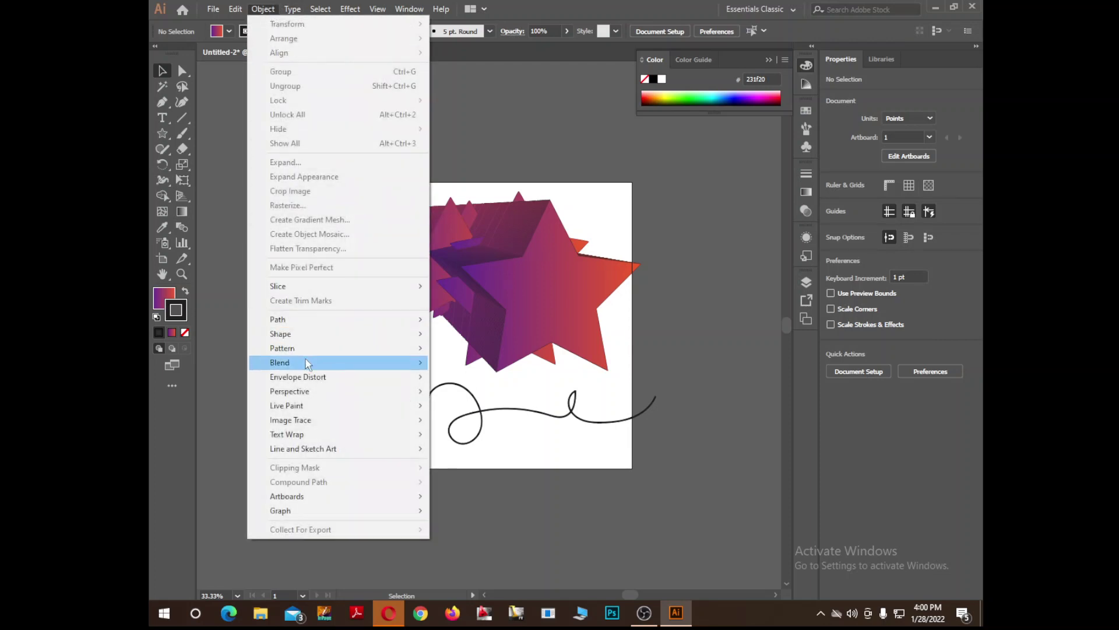
mouse_move(305, 362)
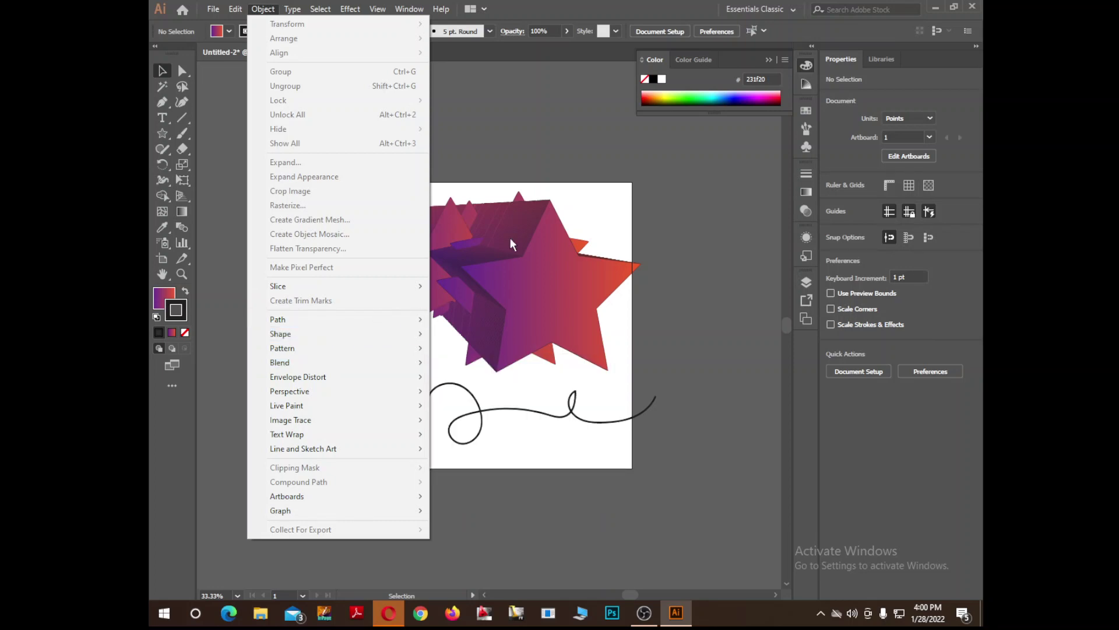
click(163, 75)
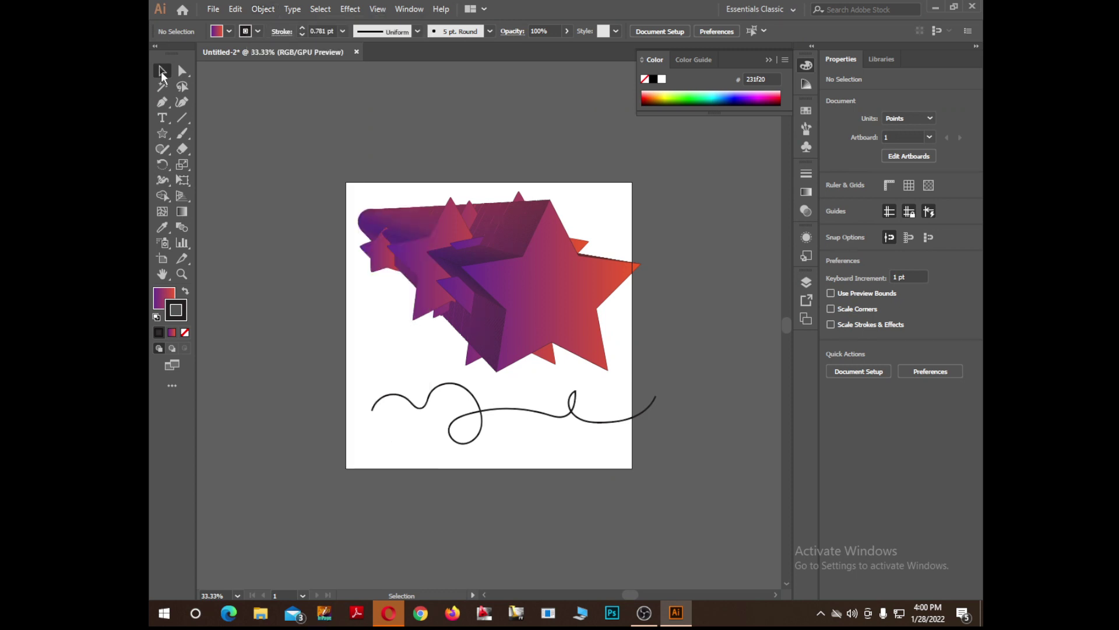
click(496, 305)
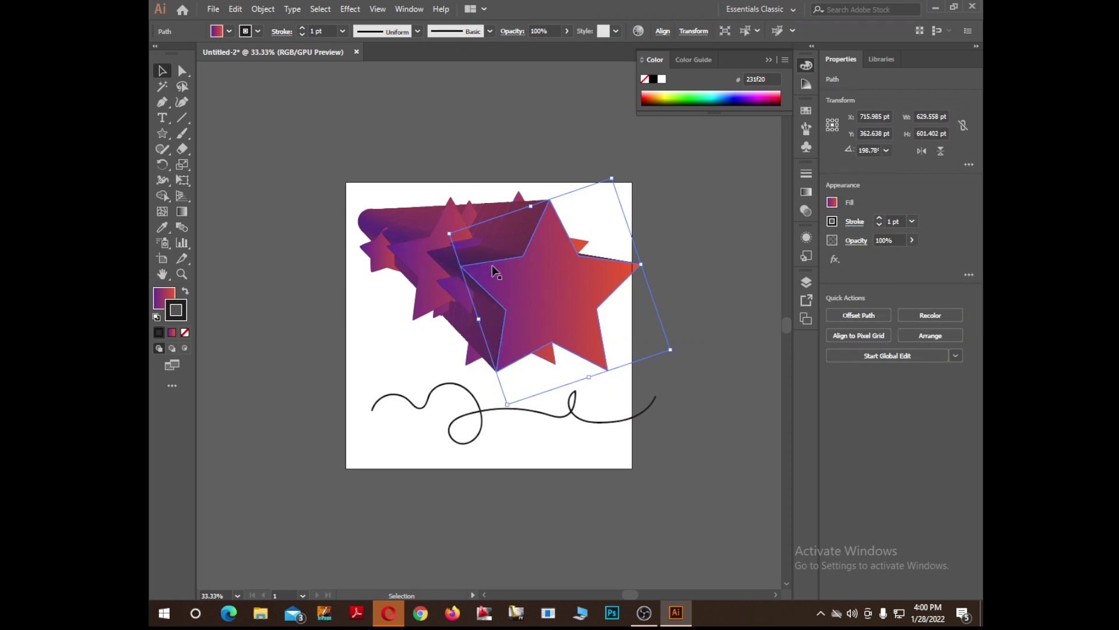
Step: Undo the star moves and the ungrouping to return to the expanded group, and clear the selection
key(ctrl+z)
key(ctrl+z)
key(ctrl+z)
key(ctrl+z)
key(ctrl+z)
key(ctrl+z)
key(ctrl+z)
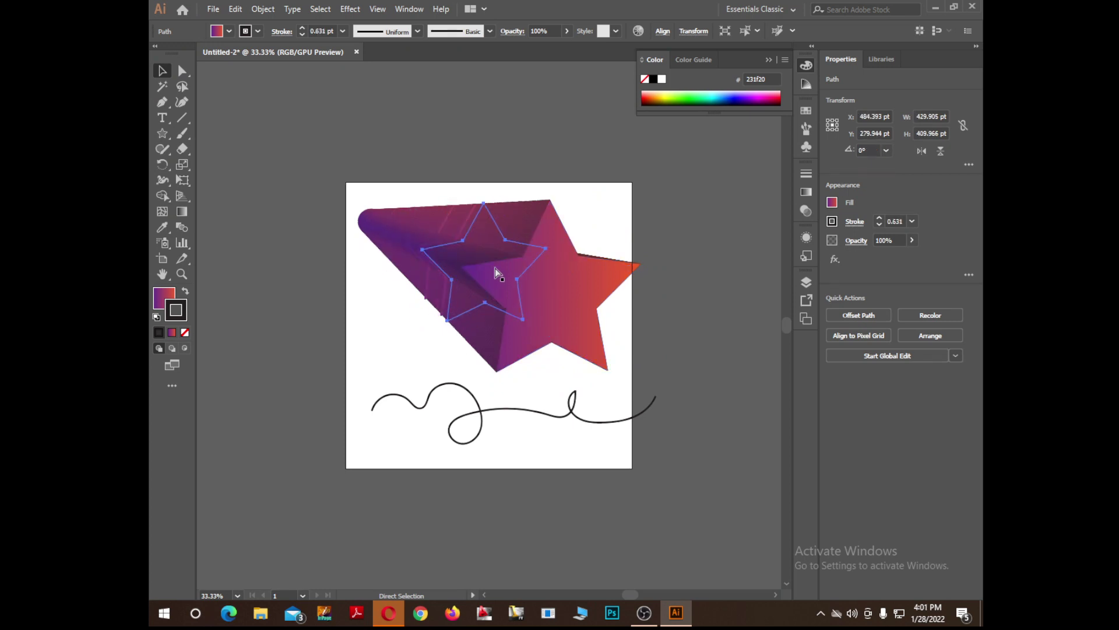
click(583, 223)
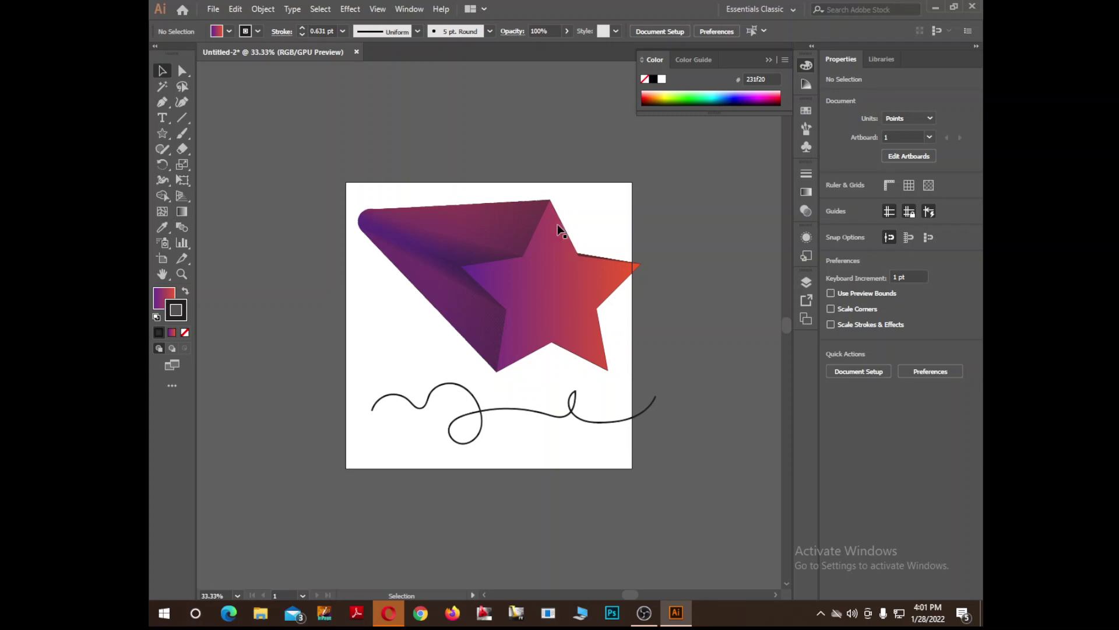
Step: Select the expanded group, check which Blend commands are offered for it, and deselect it
key(ctrl)
click(362, 275)
right_click(500, 237)
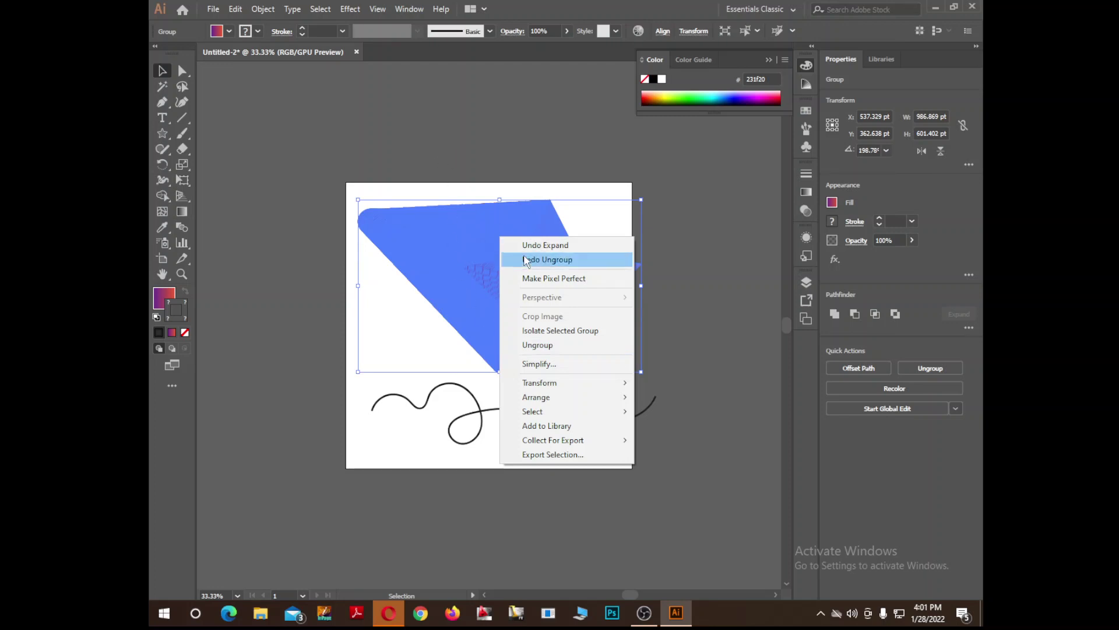
click(261, 13)
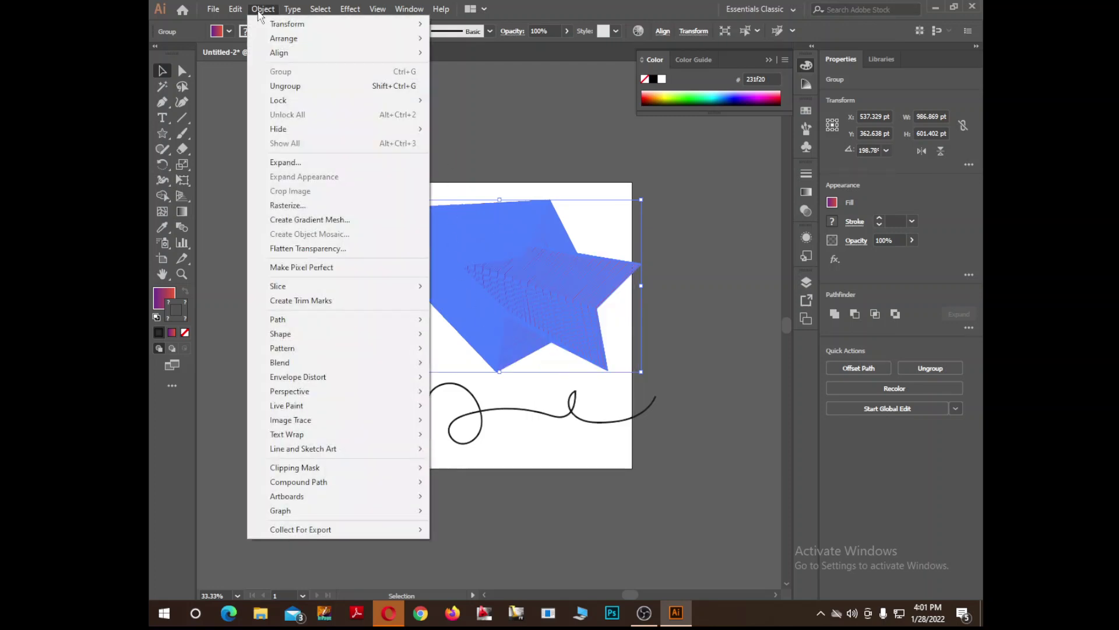
mouse_move(373, 362)
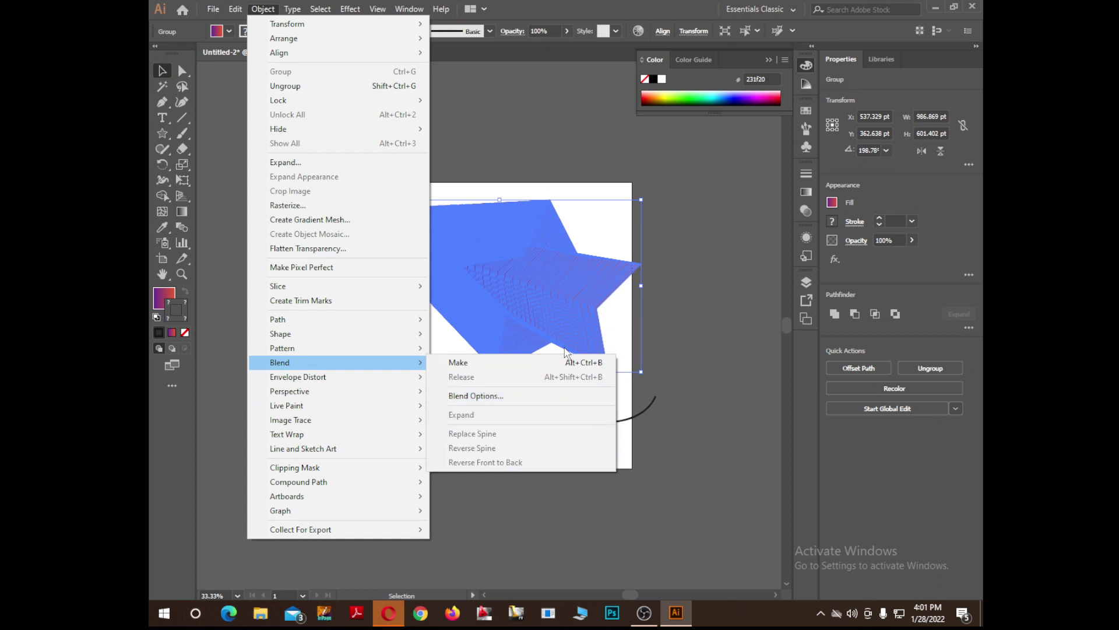
click(680, 351)
click(679, 351)
Step: Check the Blend commands with the wavy path and the expanded group selected together, and reselect only the group
click(560, 424)
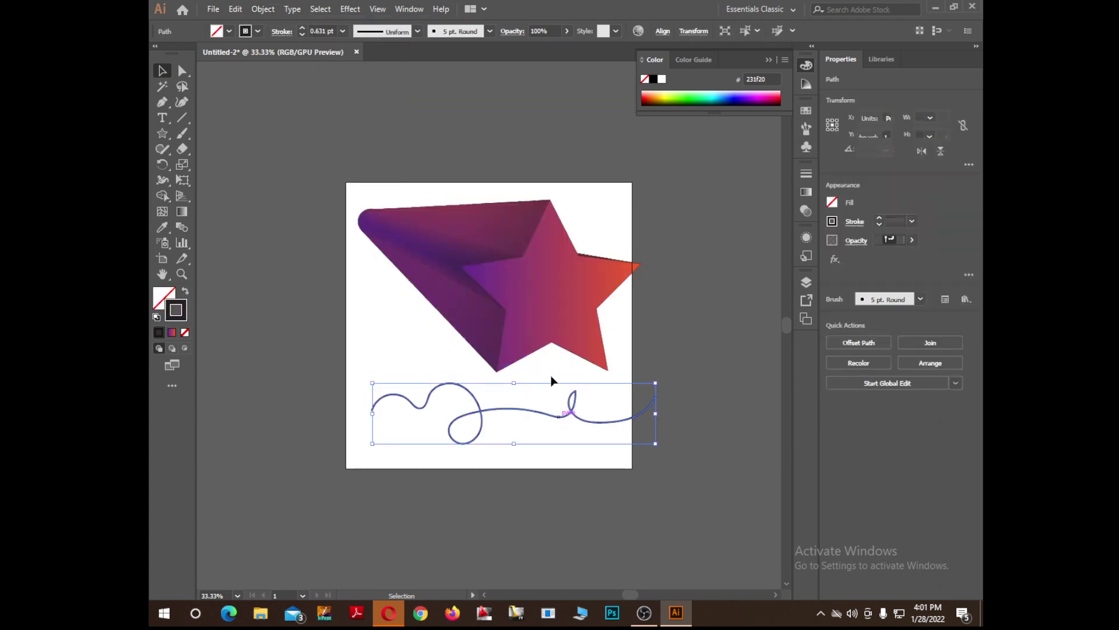
shift+click(517, 289)
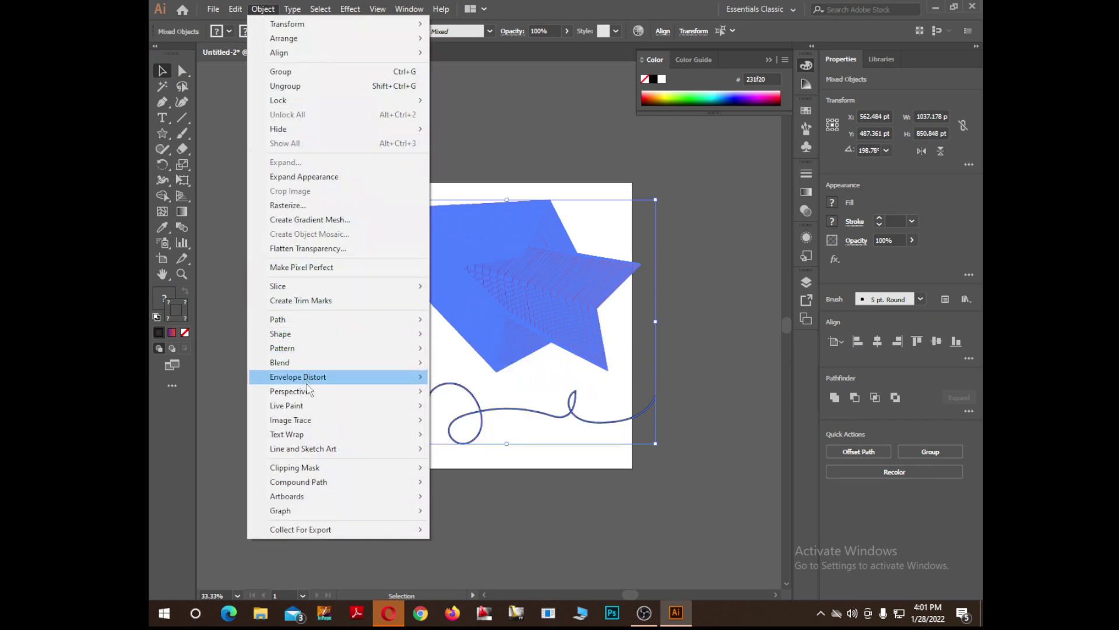
mouse_move(325, 368)
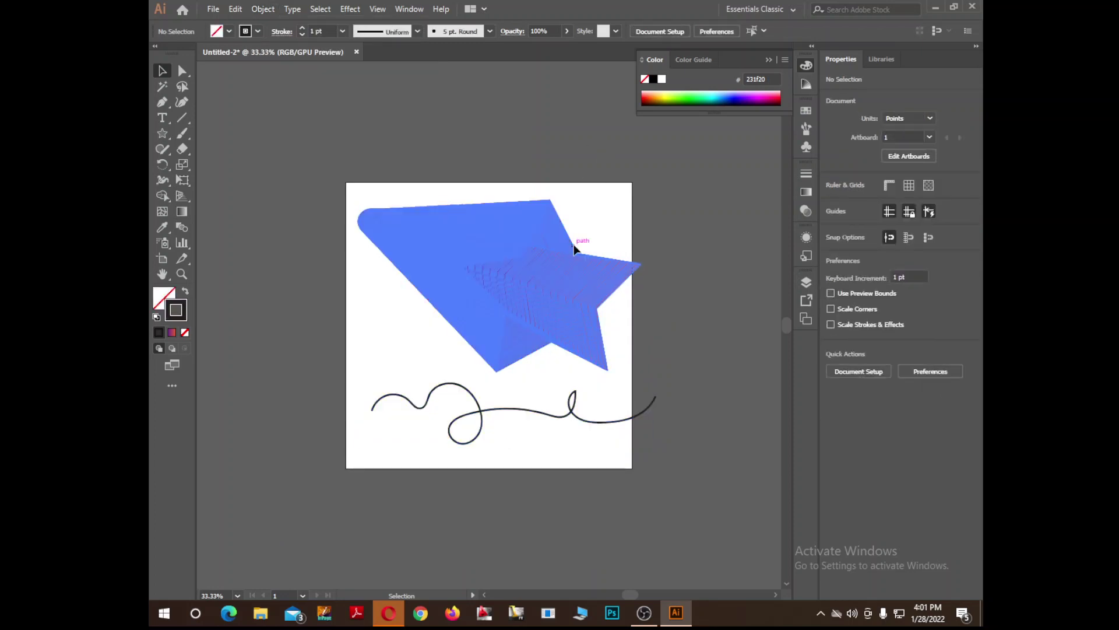
click(467, 257)
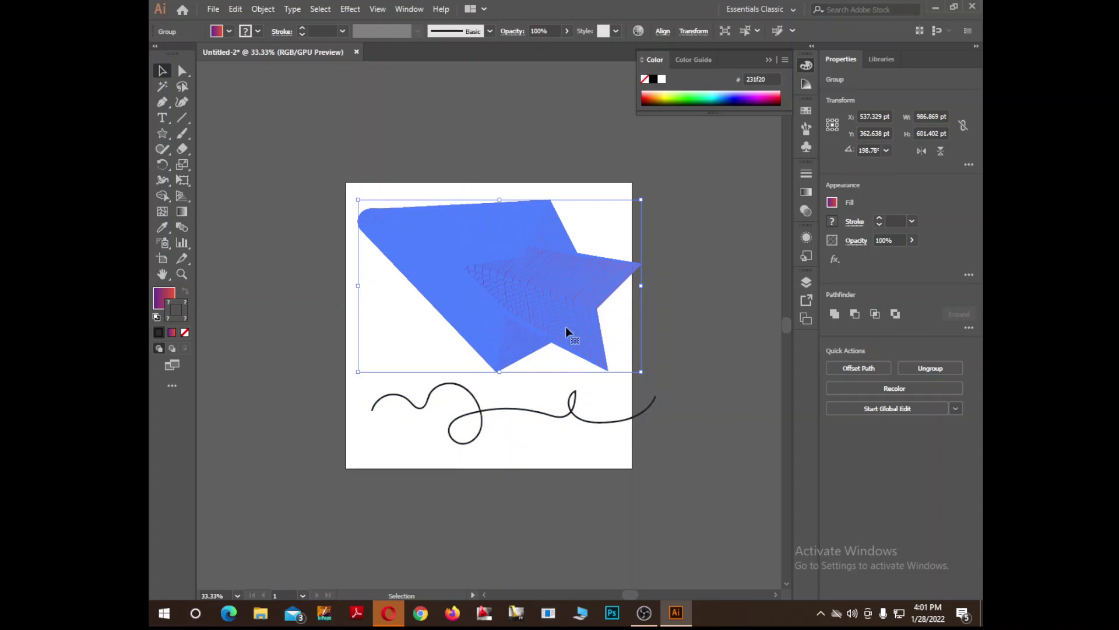
Step: Deselect the expanded group, undo back to the live circle-to-star blend, and select that blend
click(642, 271)
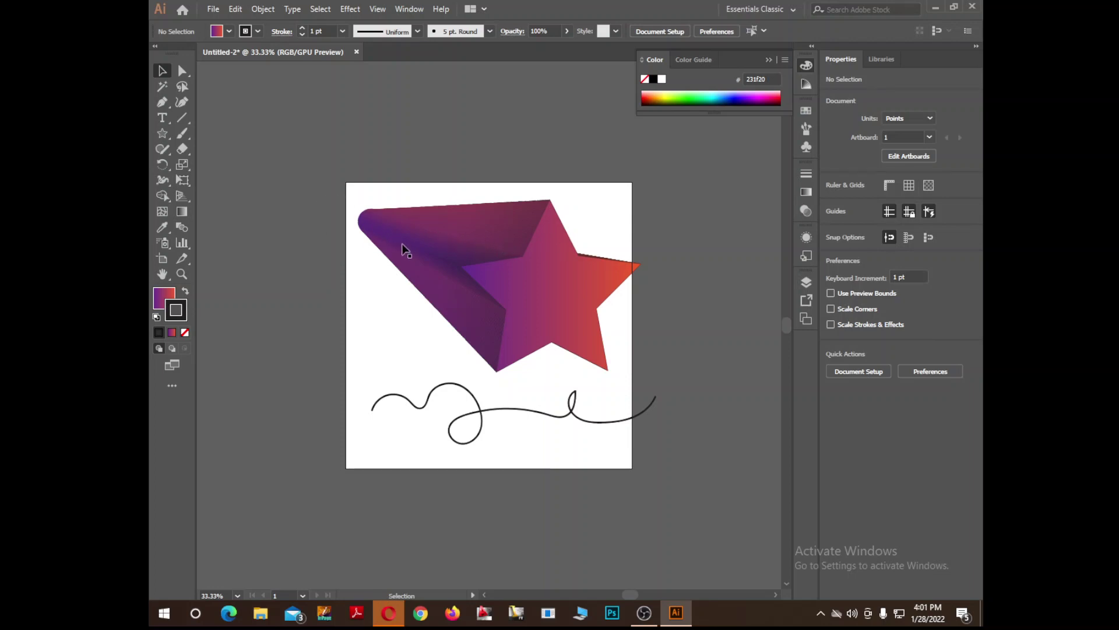
key(ctrl+z)
key(ctrl+z)
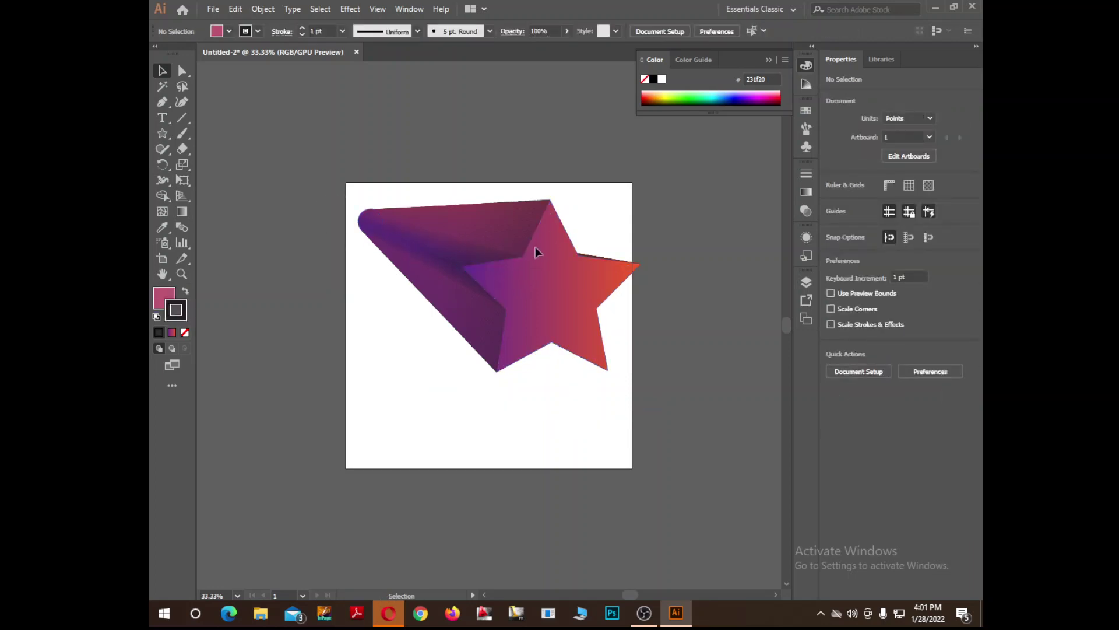
click(481, 265)
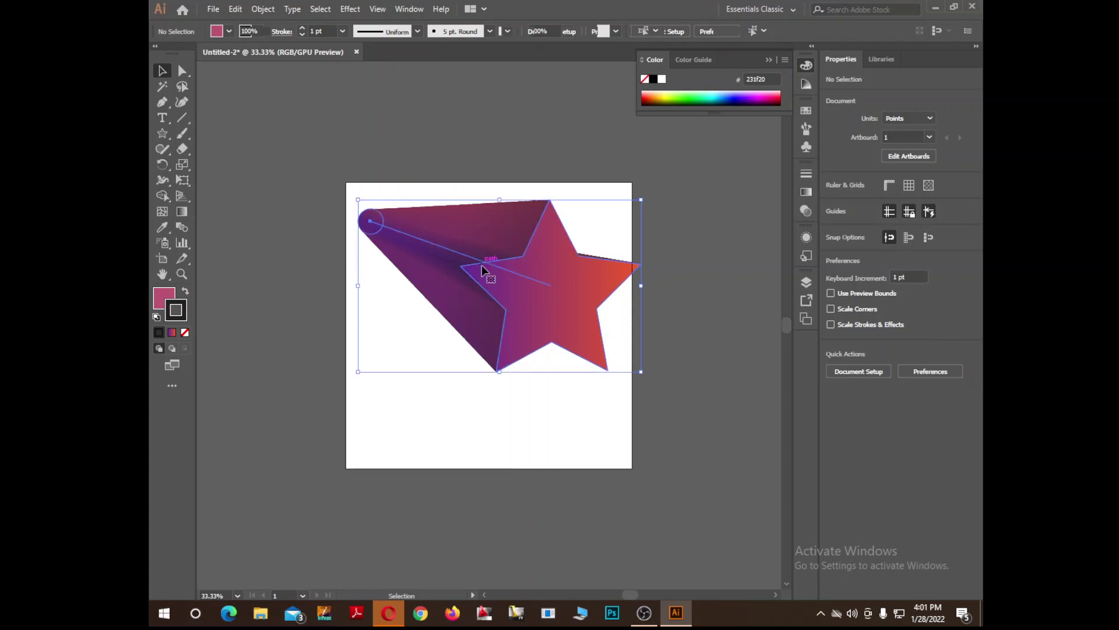
Step: Check the commands offered for the selected blend, and restore the hand-painted wavy path below it
right_click(437, 269)
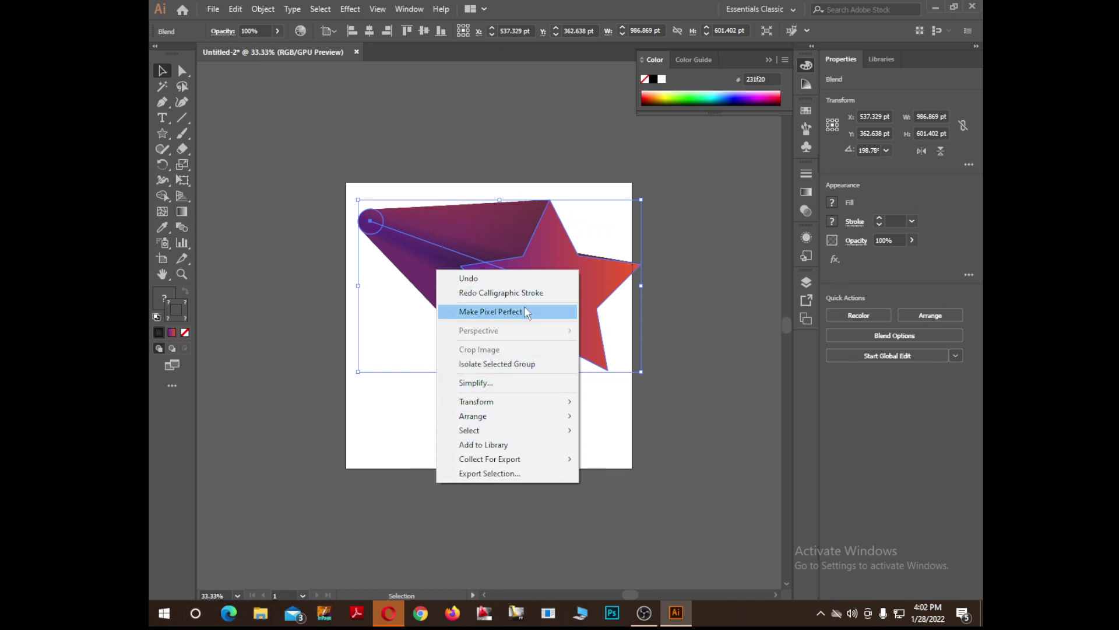
click(590, 146)
click(495, 259)
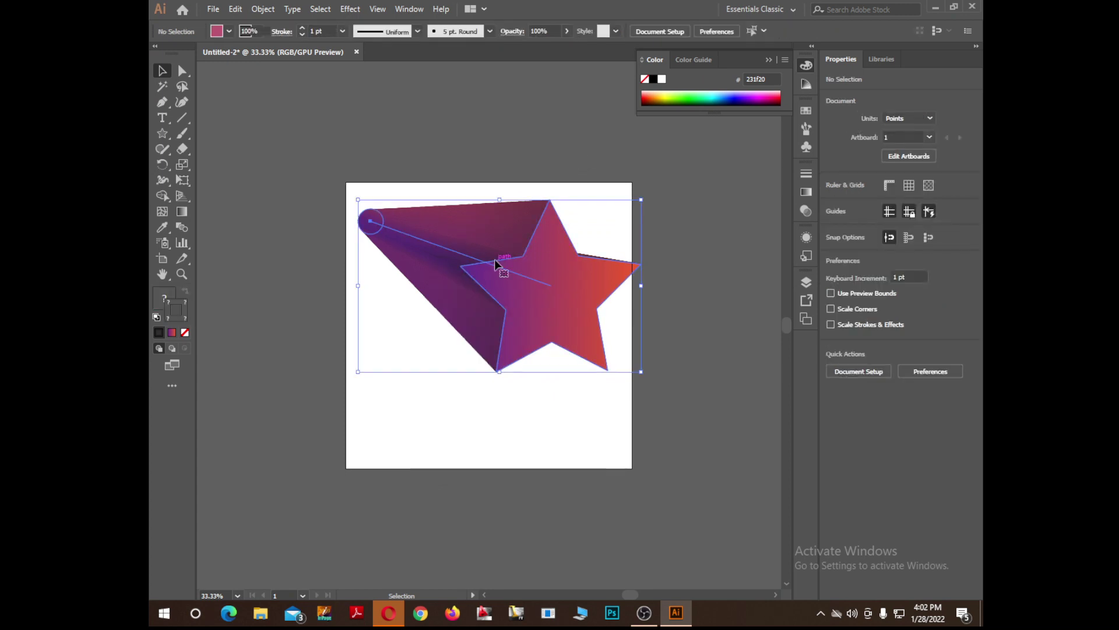
key(ctrl)
key(ctrl+z)
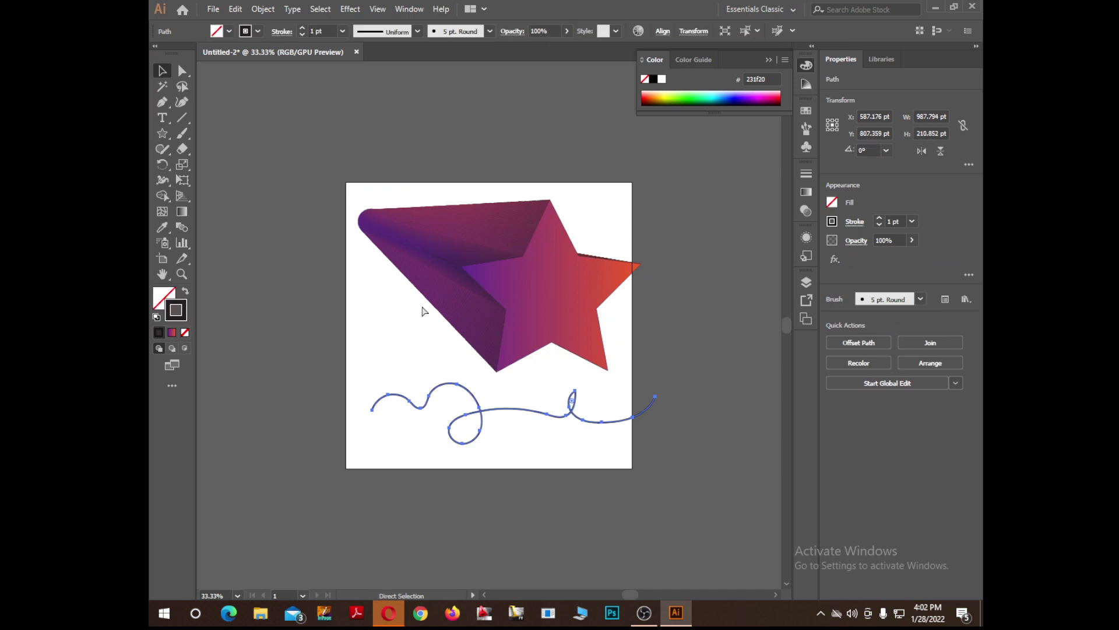
Step: Replace the spine of the circle-to-star blend with the wavy path, and clear the selection
shift+click(488, 291)
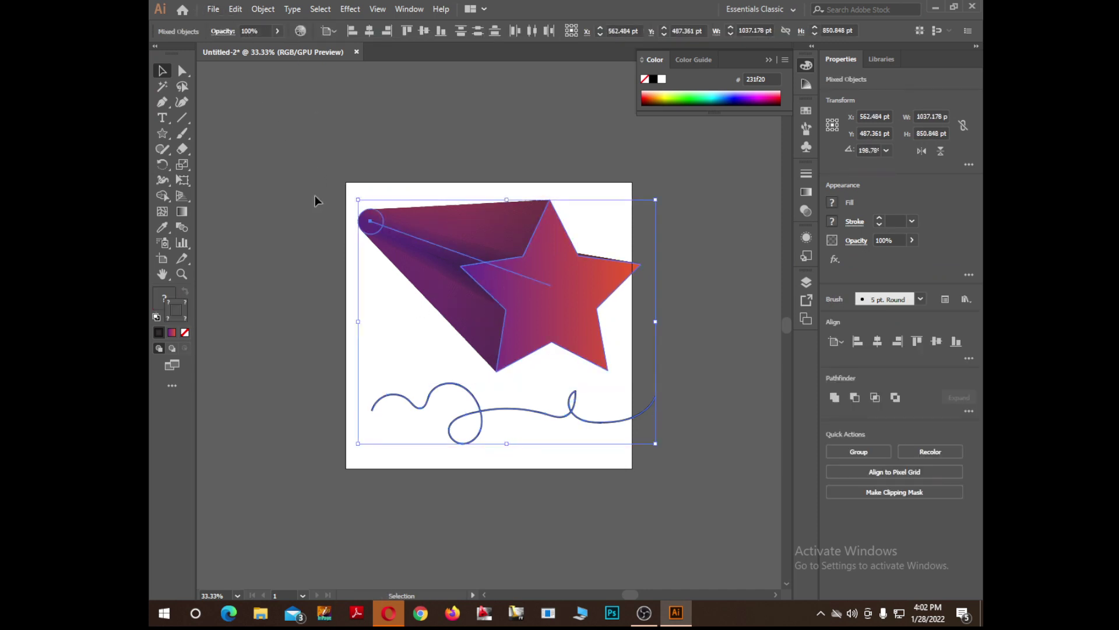
click(265, 10)
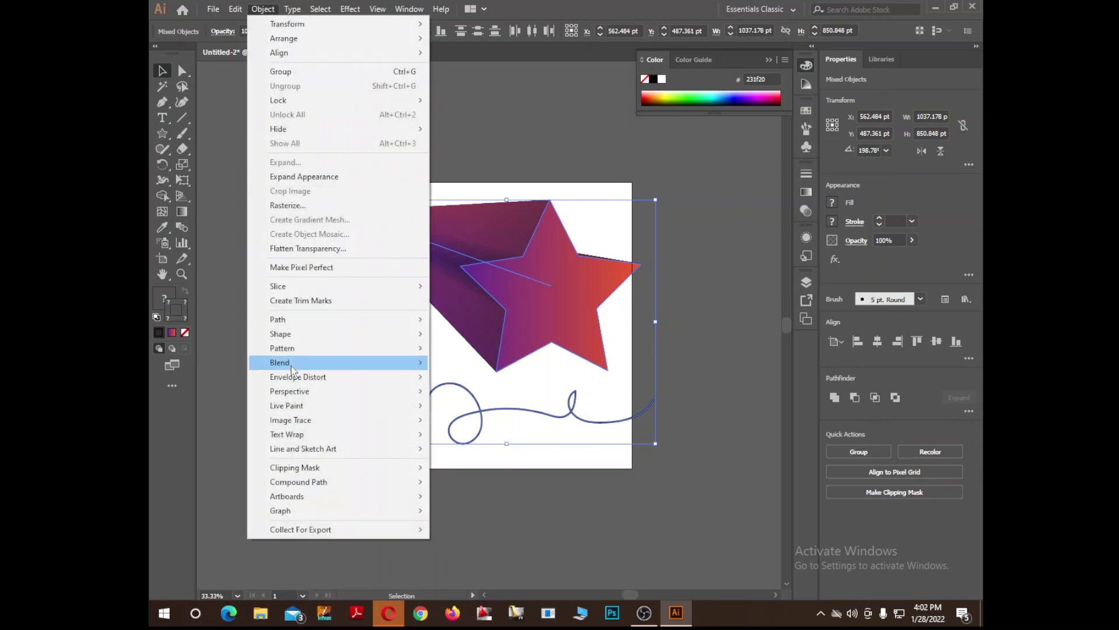
mouse_move(291, 362)
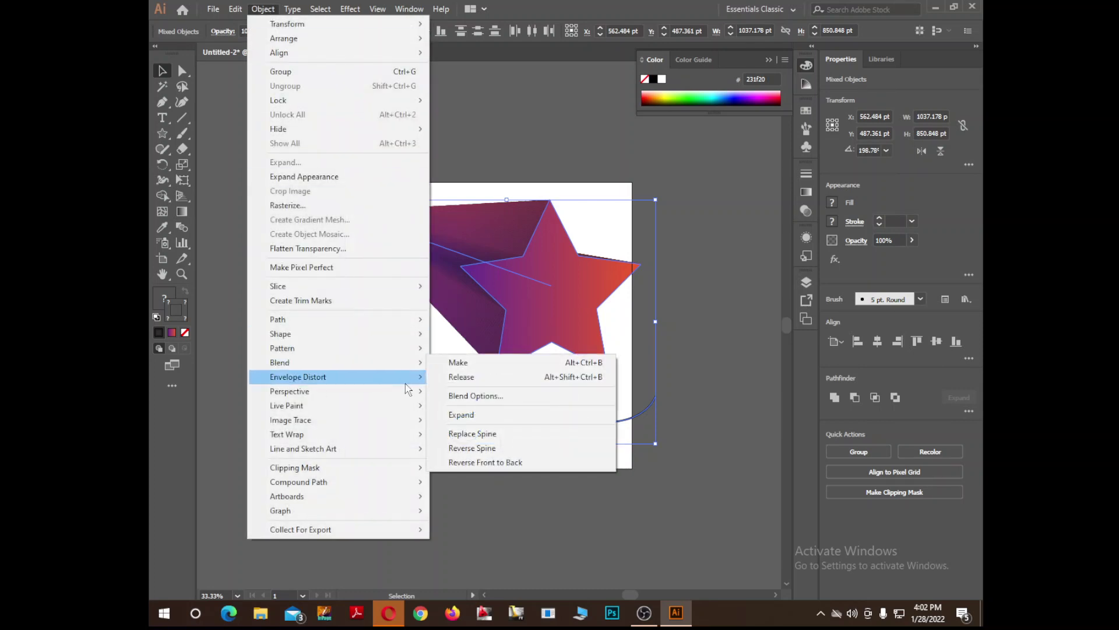
click(473, 433)
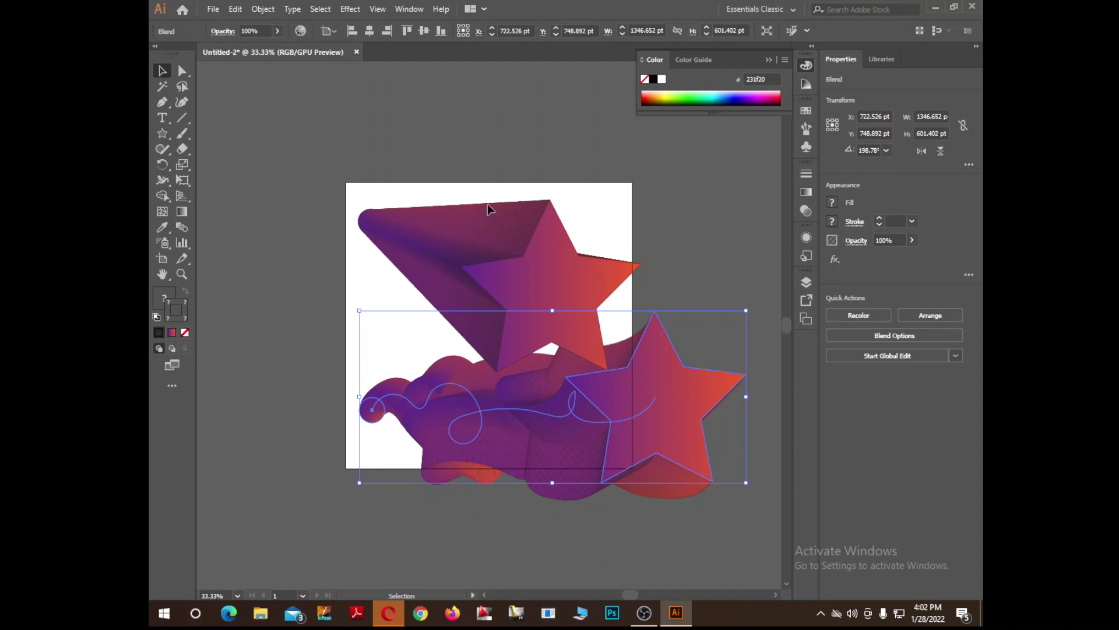
key(ctrl+shift+a)
key(ctrl+z)
key(ctrl+shift+a)
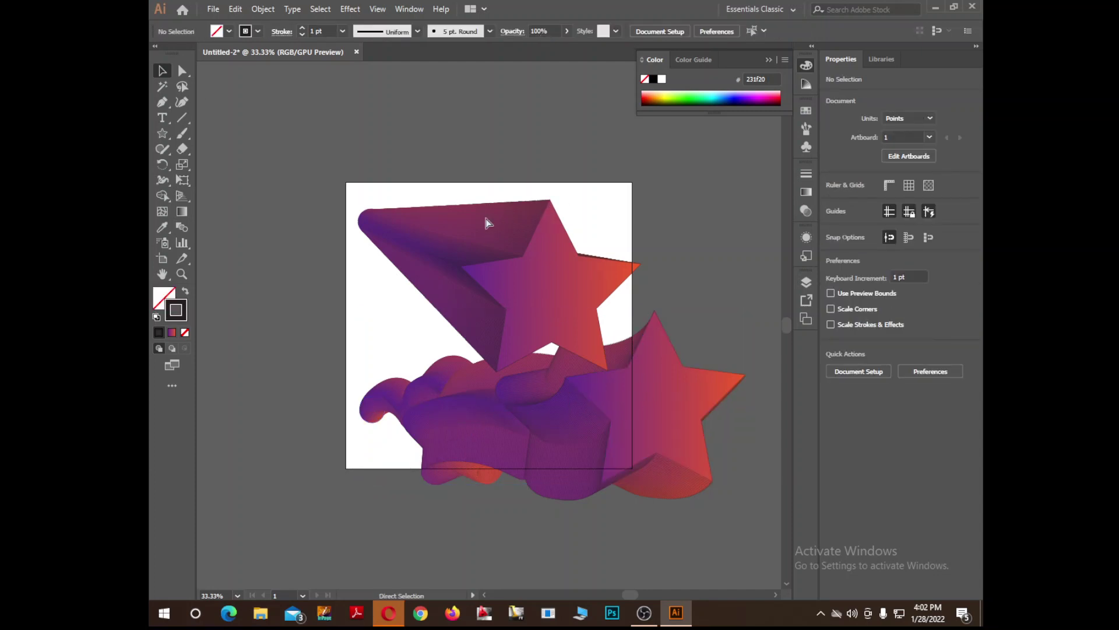
Step: Reverse the spine of the blend that follows the wavy path
key(ctrl+equal)
key(ctrl+equal)
key(ctrl+minus)
key(ctrl+minus)
key(ctrl+minus)
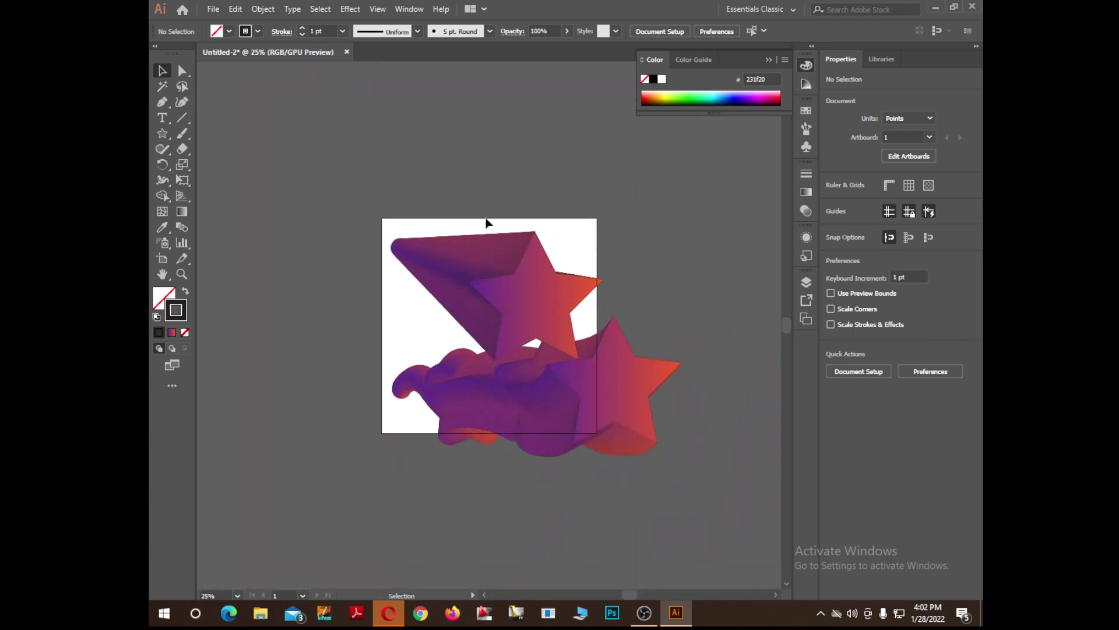
click(555, 371)
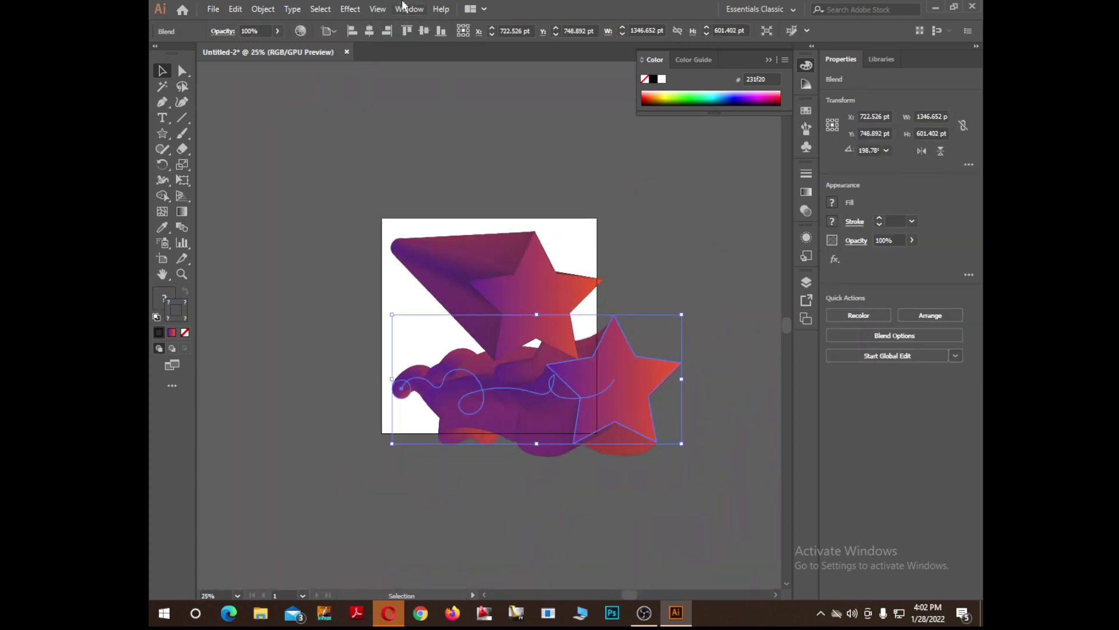
click(263, 9)
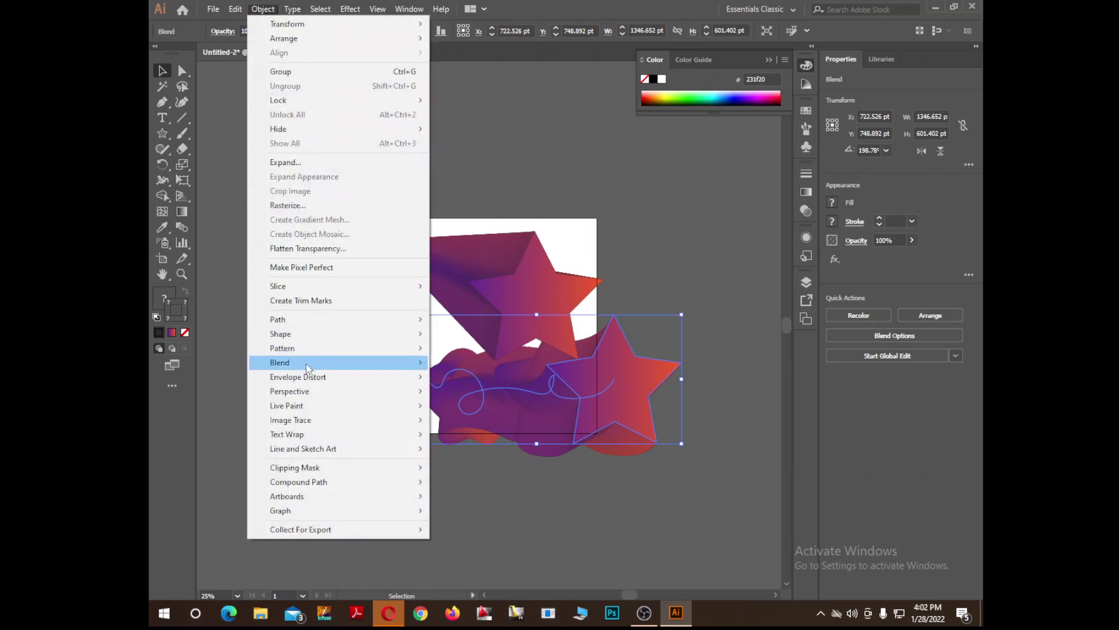
mouse_move(308, 364)
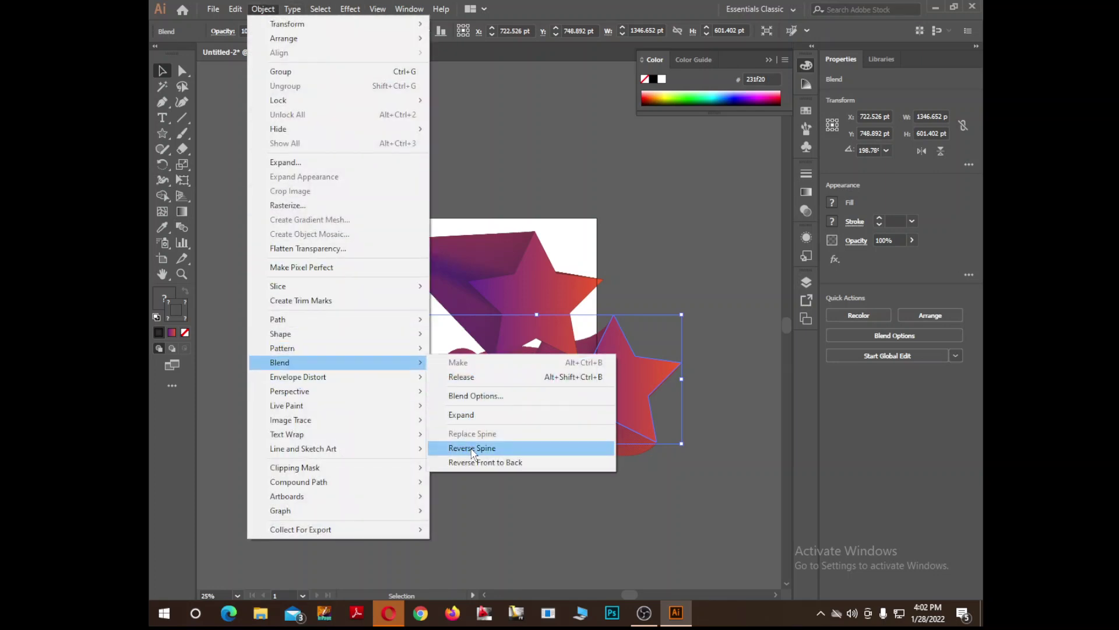
click(461, 449)
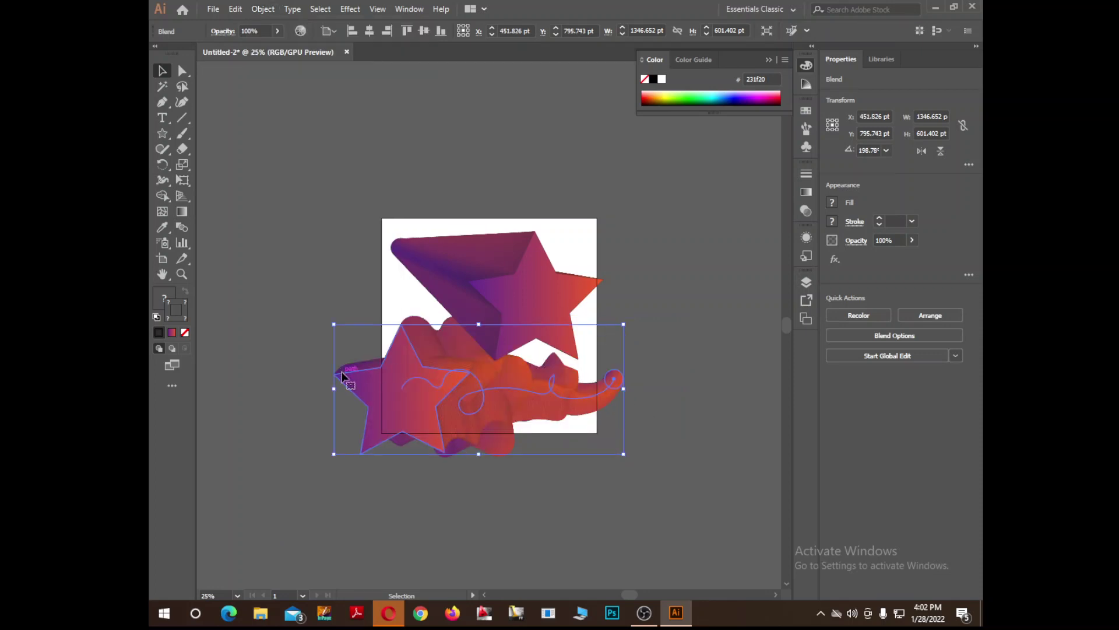
Step: Select only the end star of the reversed blend and scale it down to about 290 by 277 pt
click(410, 389)
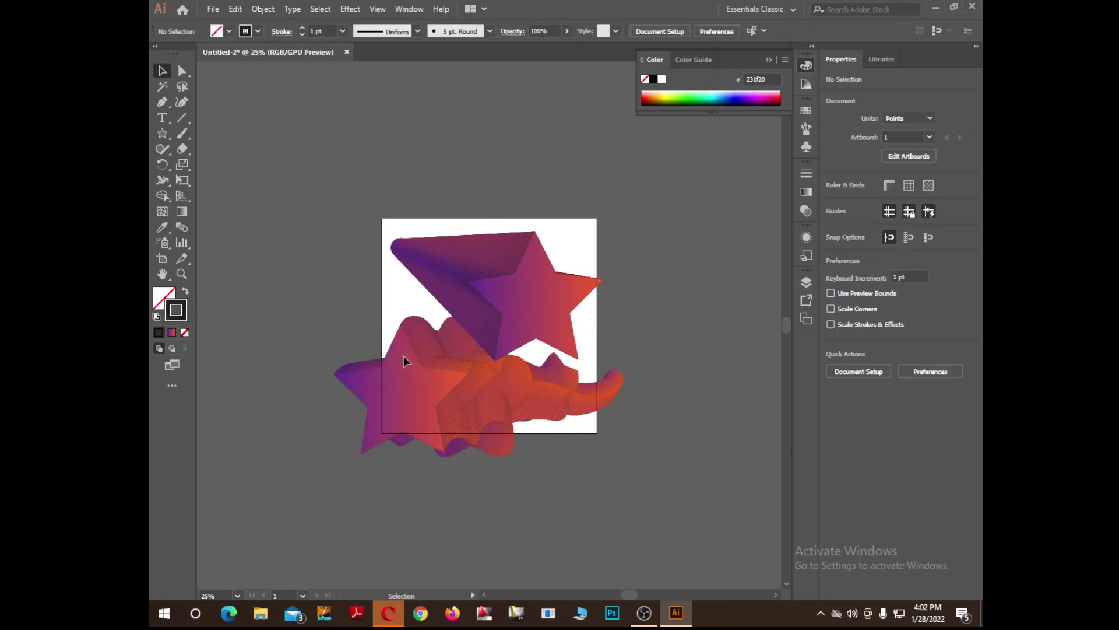
click(406, 338)
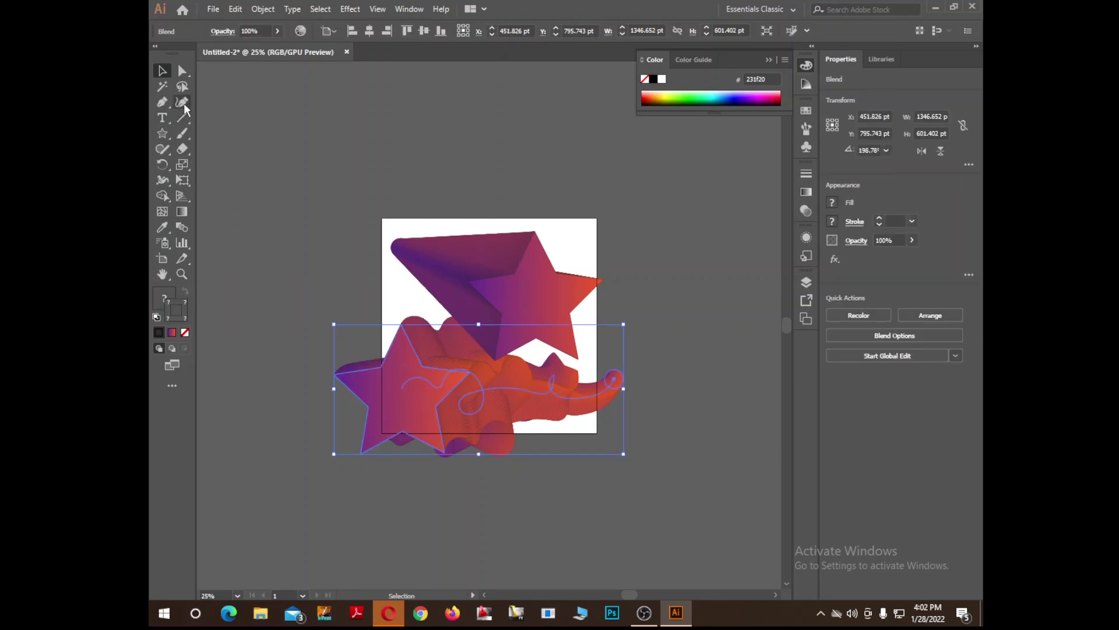
click(182, 73)
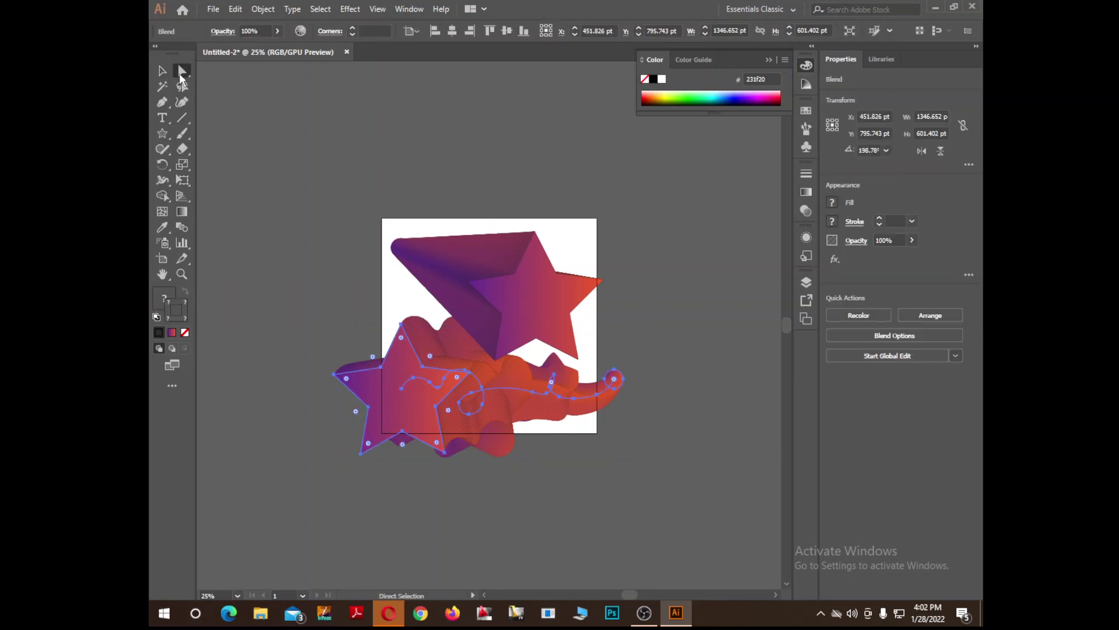
click(408, 340)
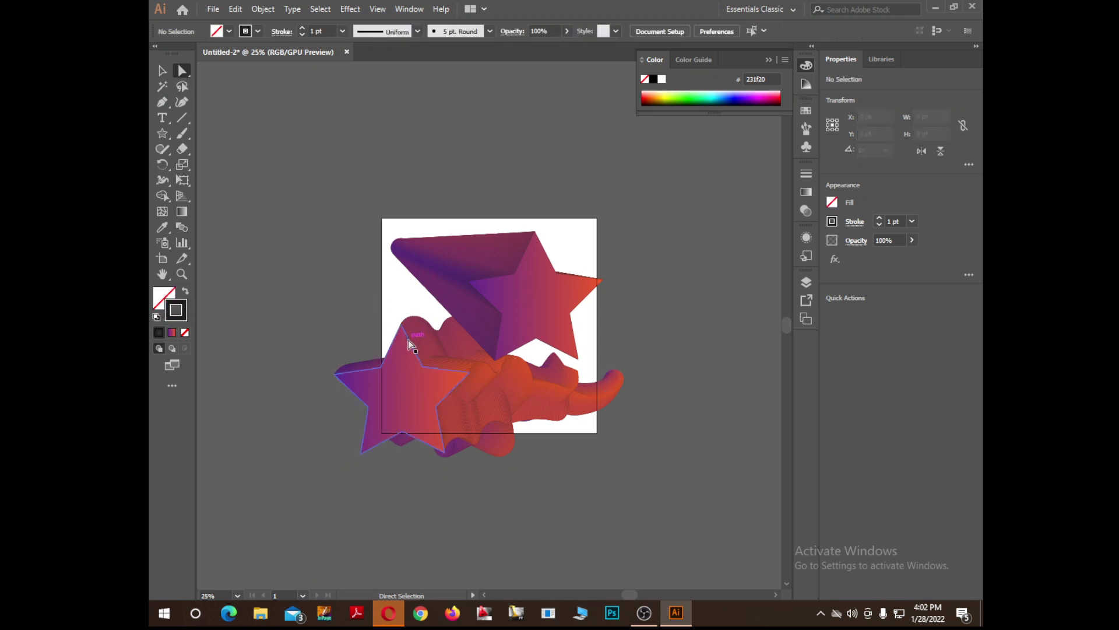
click(162, 71)
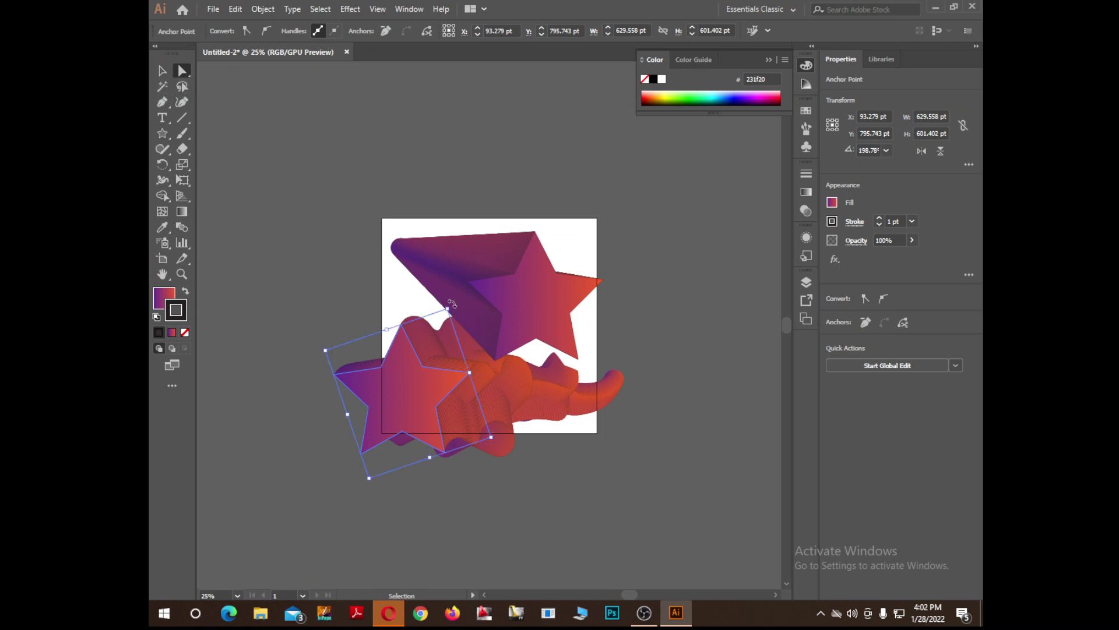
drag(448, 313, 403, 386)
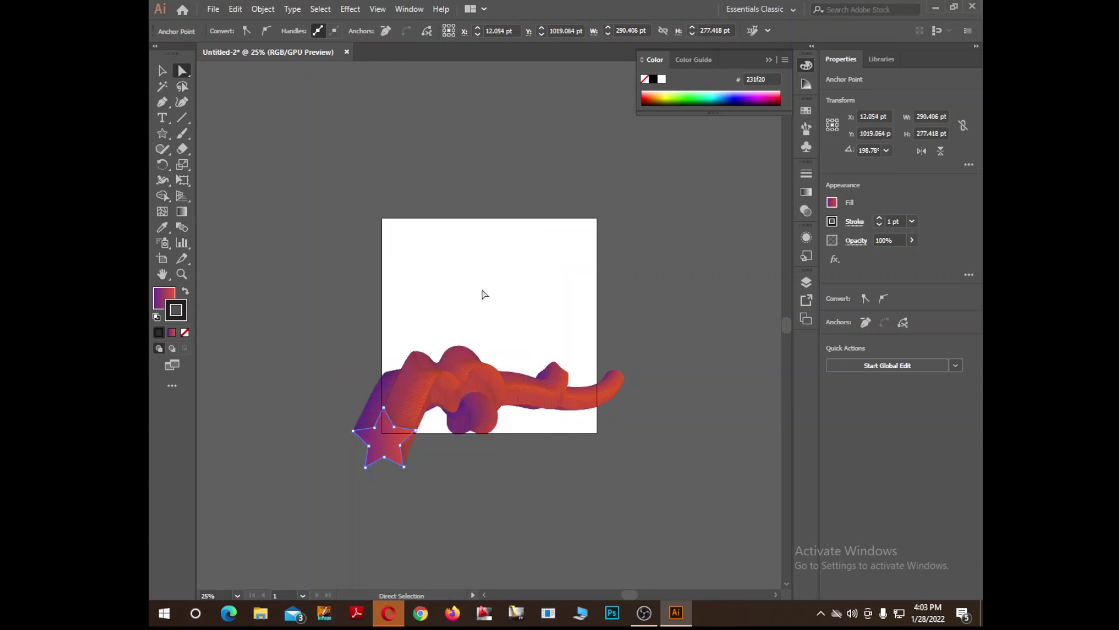
Step: Move the star blend up onto the artboard and scale it down to about 890 pt wide
click(162, 71)
click(479, 333)
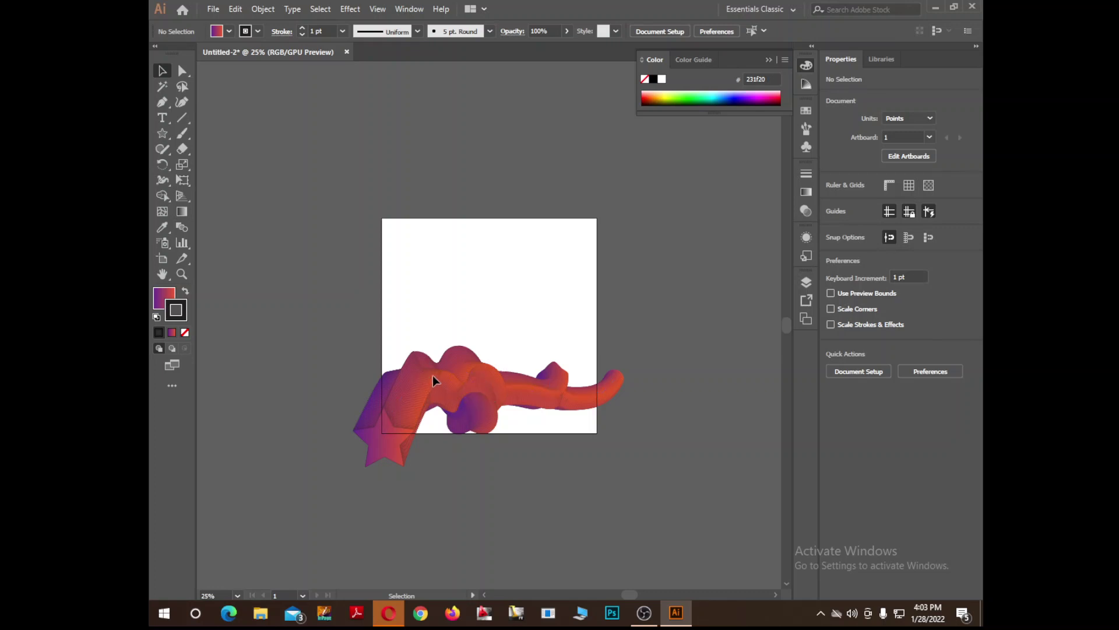
drag(437, 380, 456, 301)
drag(639, 286, 579, 321)
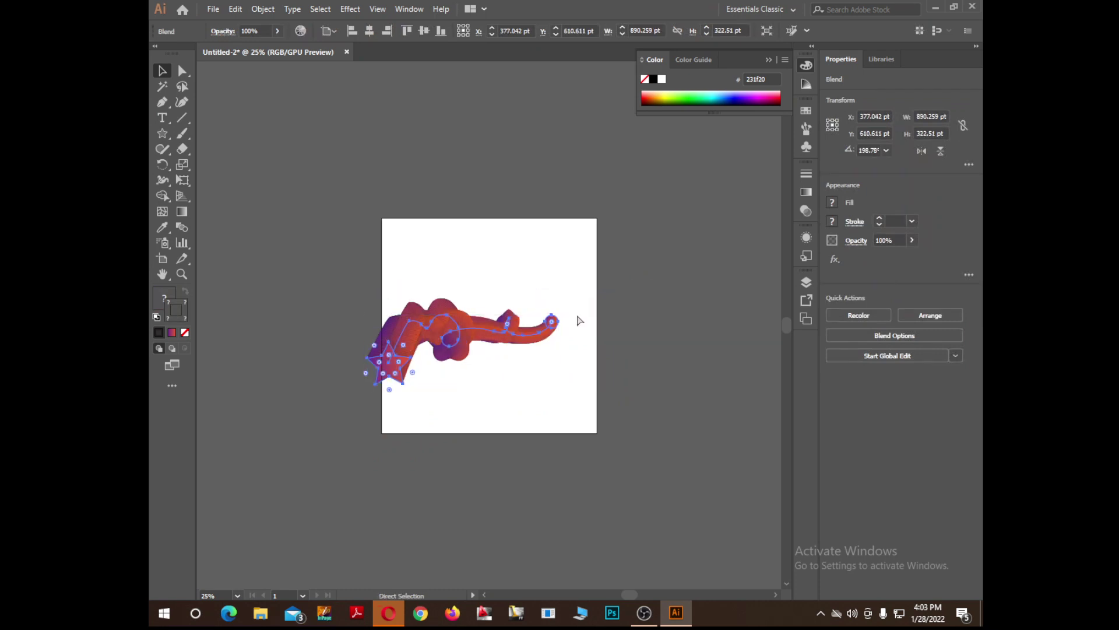
key(ctrl+plus)
key(ctrl+plus)
key(ctrl+plus)
click(514, 429)
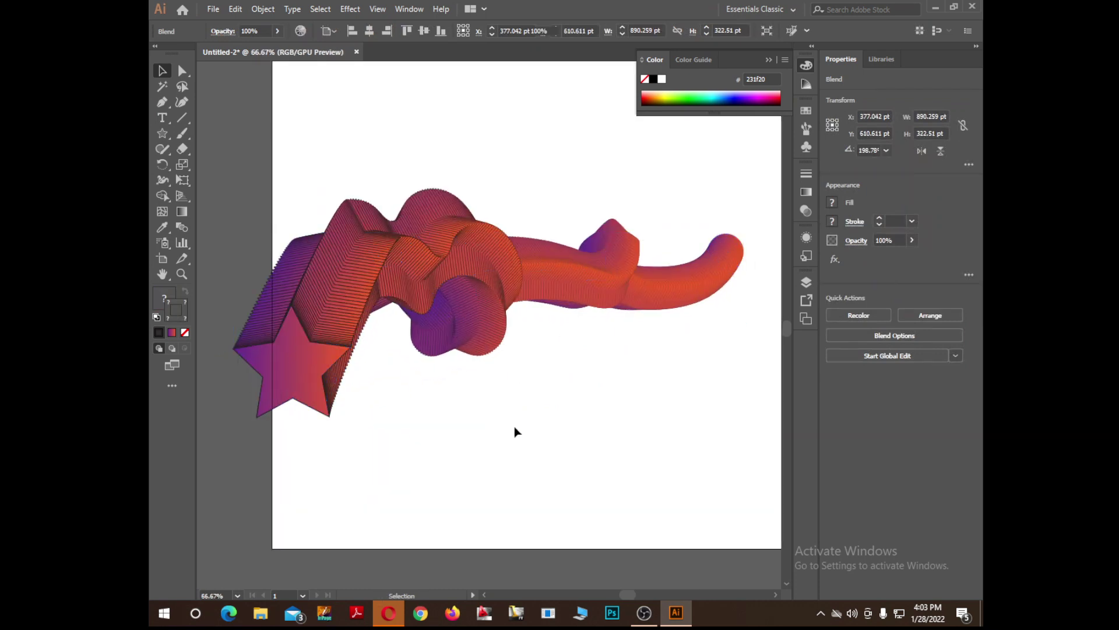
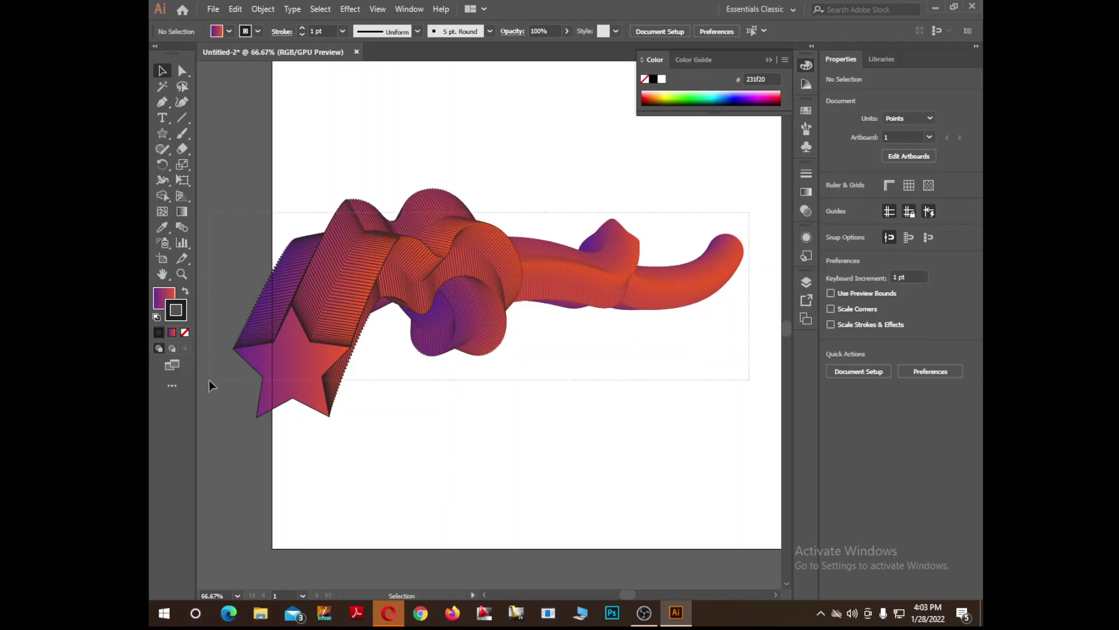
Step: Reverse the stacking order of the star blend with Reverse Front to Back
key(ctrl+a)
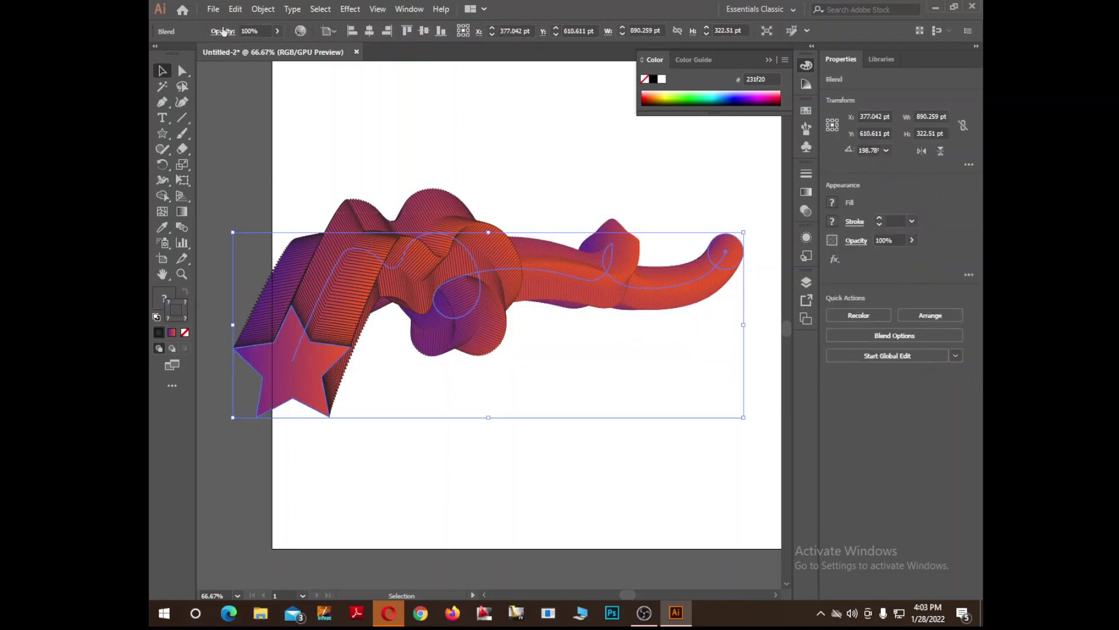
click(261, 9)
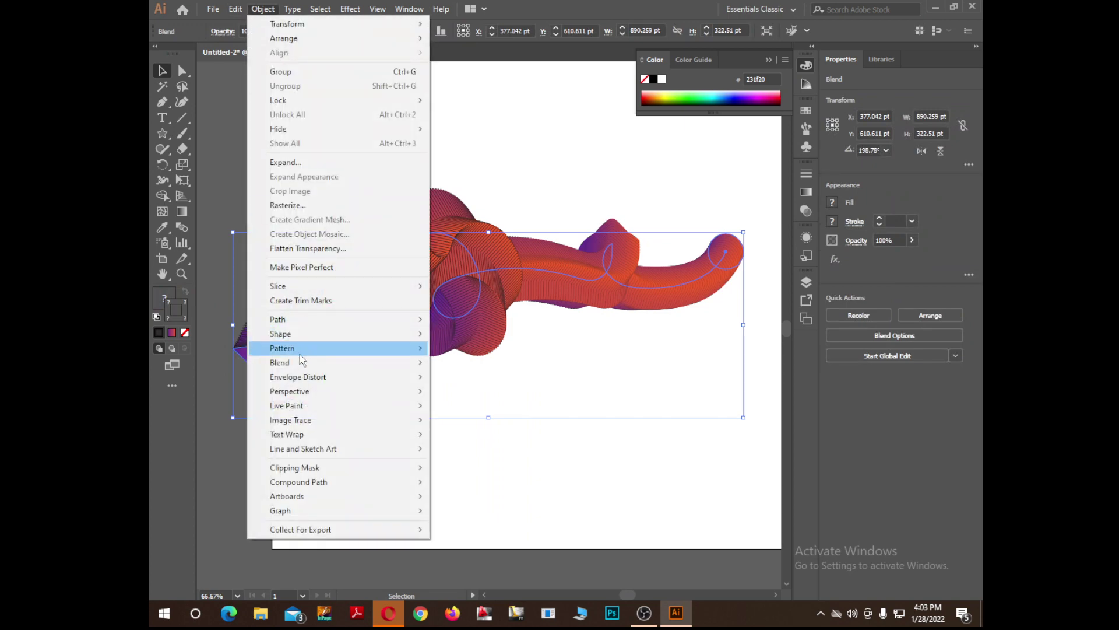
mouse_move(302, 366)
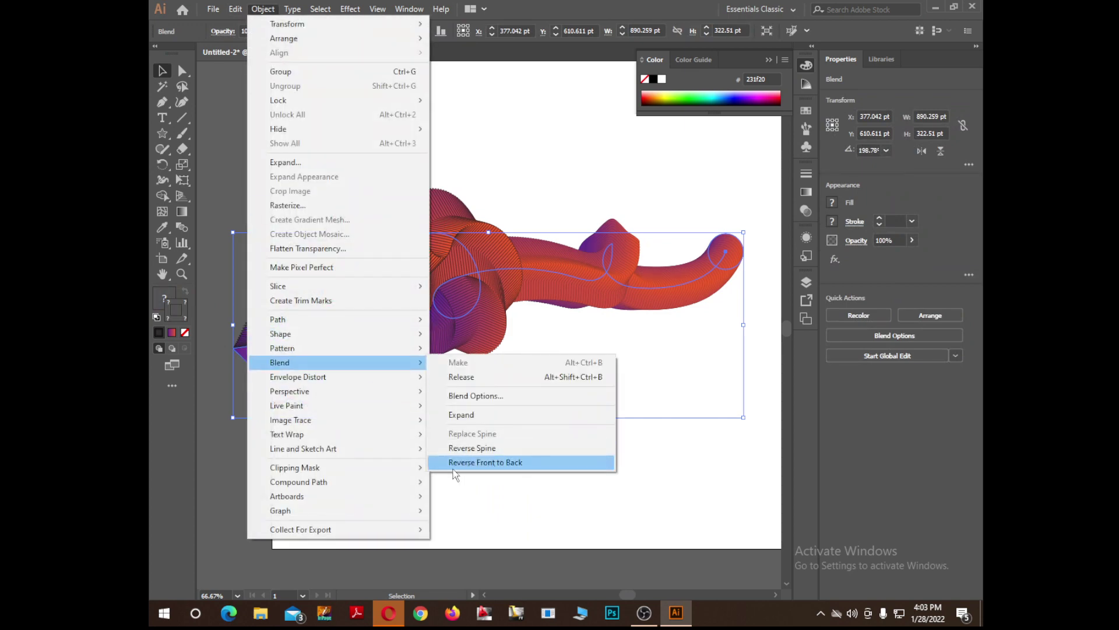
click(491, 464)
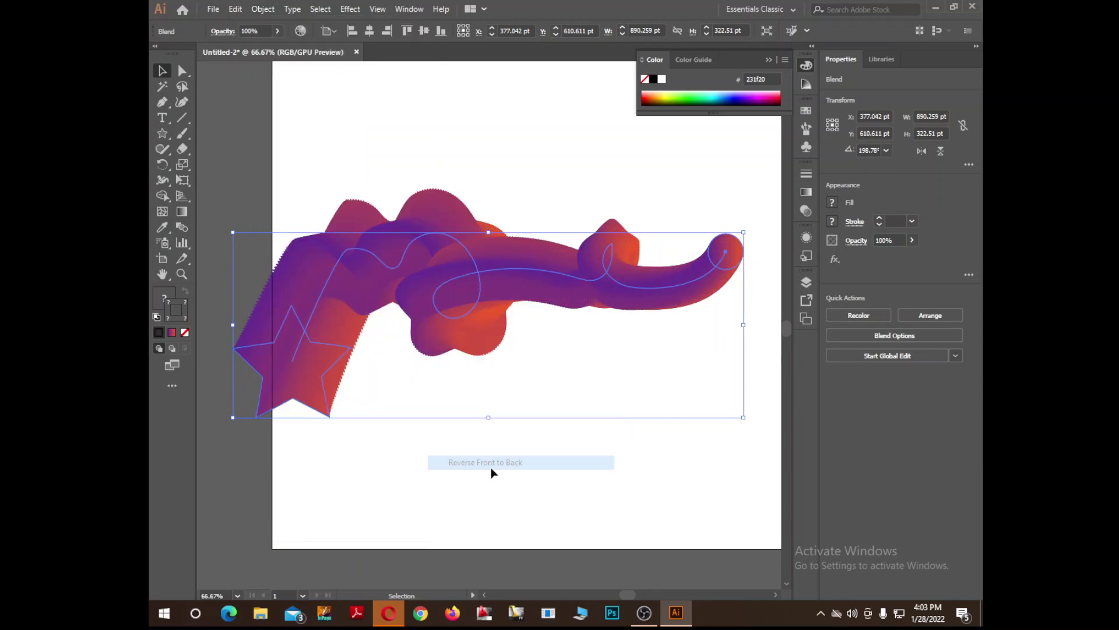
click(464, 77)
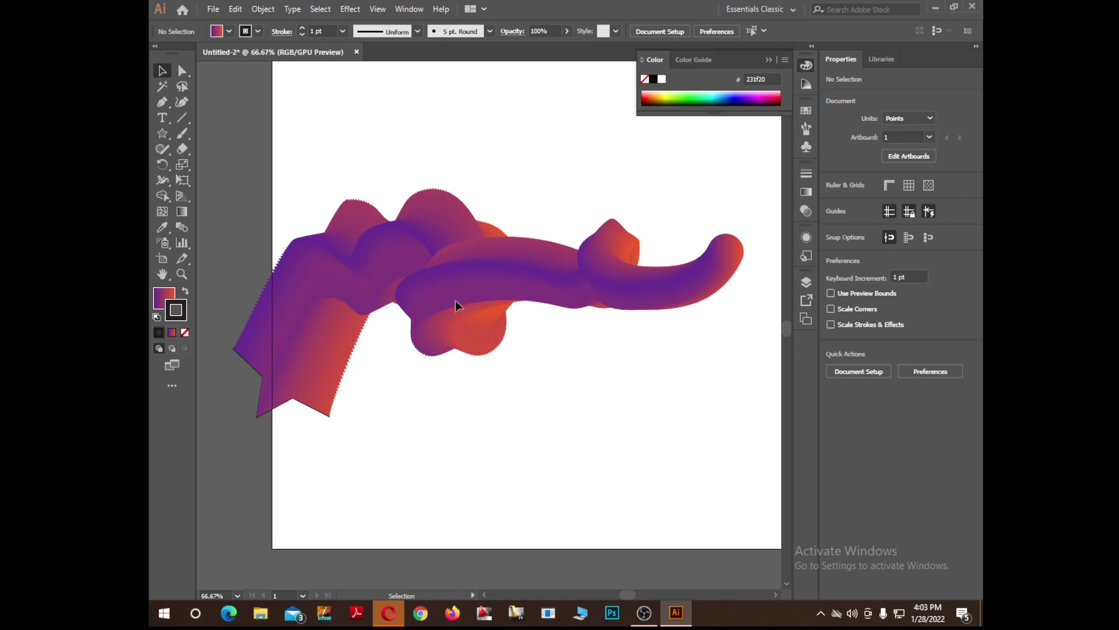
Step: Undo the blend's front-to-back reversal and reapply it to compare both stacking orders
key(ctrl+z)
key(ctrl+z)
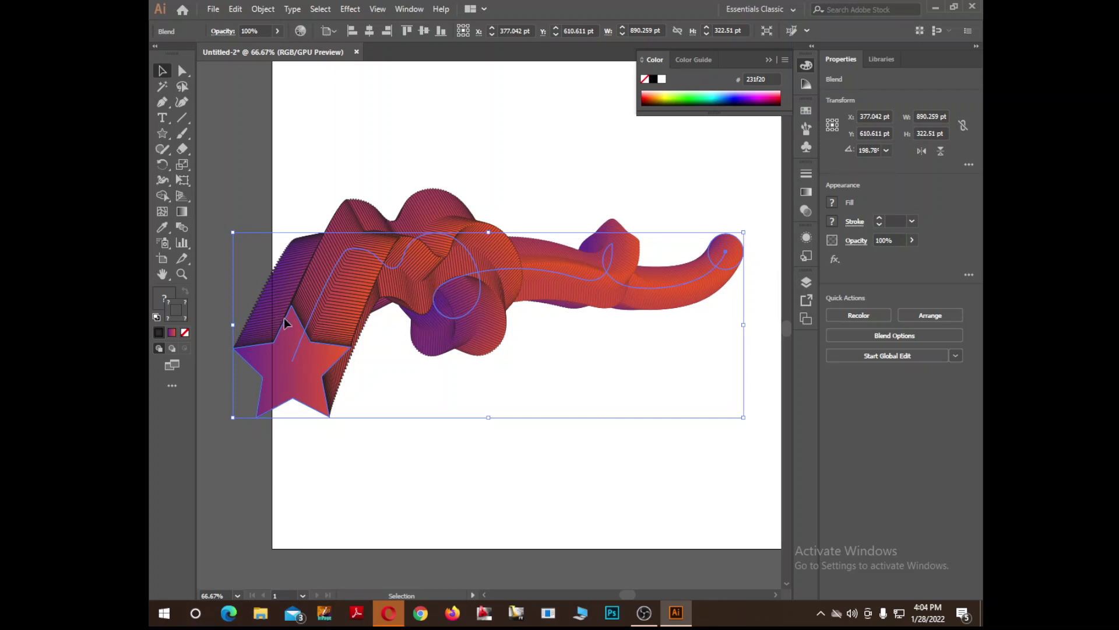
ctrl+click(412, 296)
key(ctrl+z)
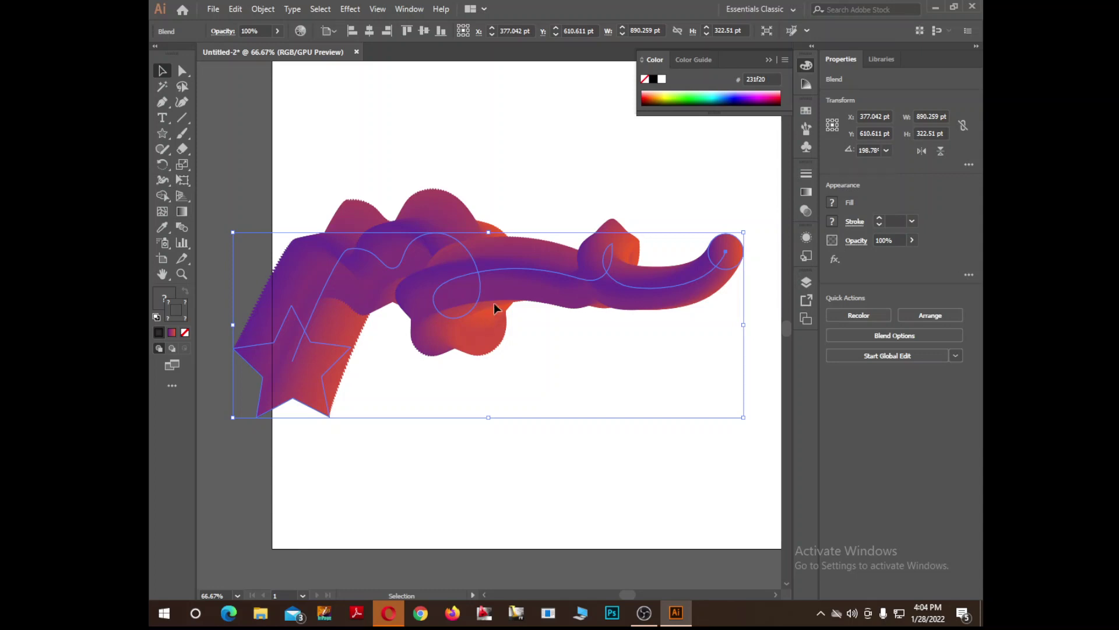
Step: Delete the whole star blend from the artboard
click(485, 376)
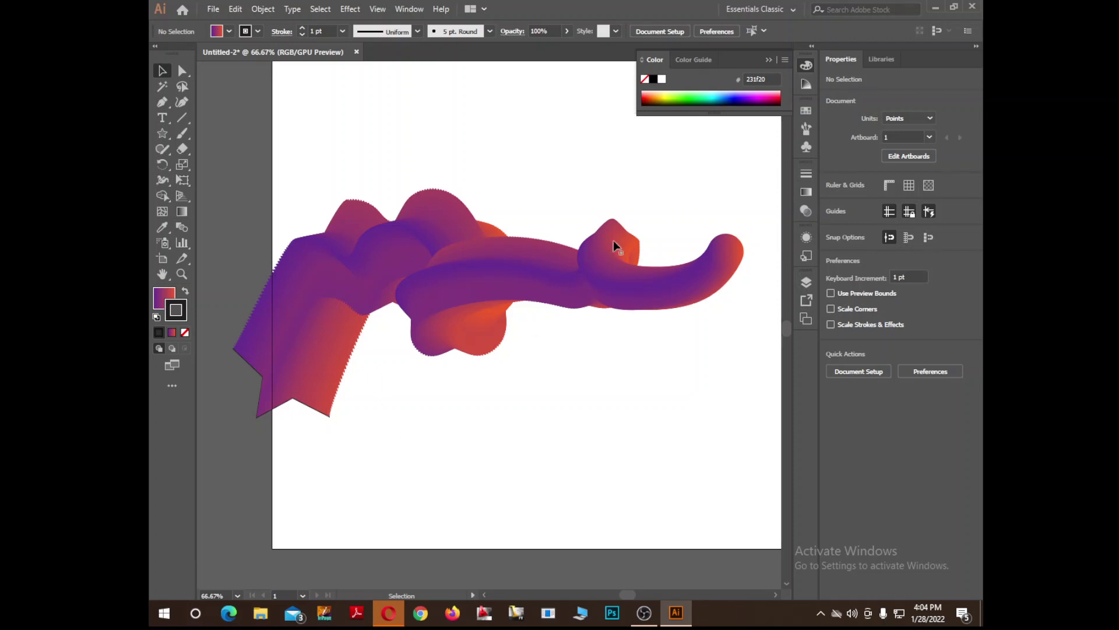
click(499, 324)
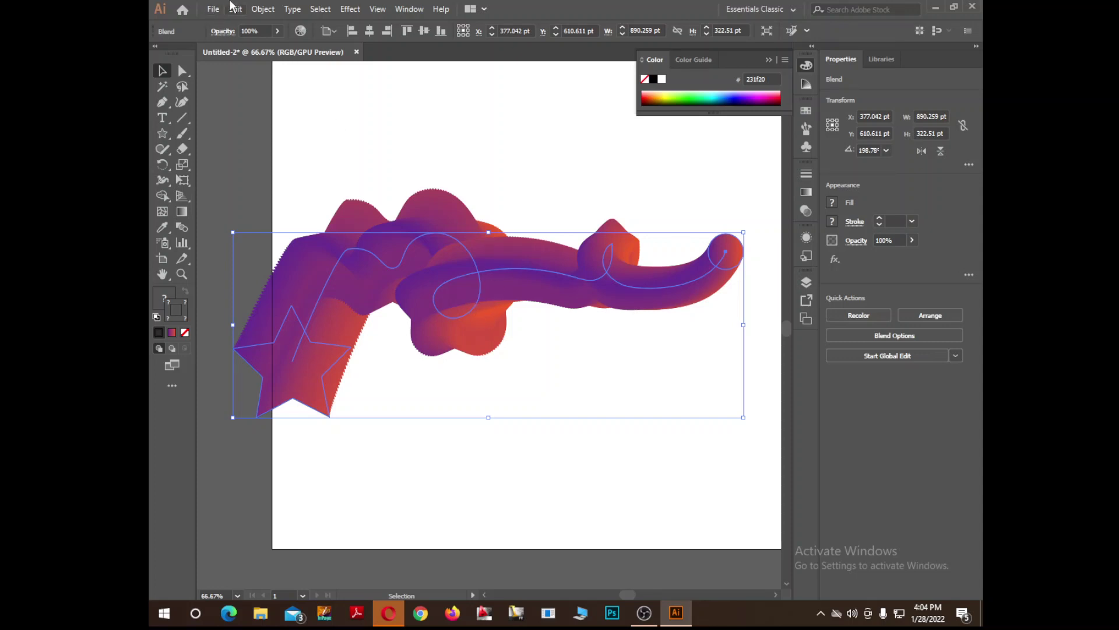
key(Delete)
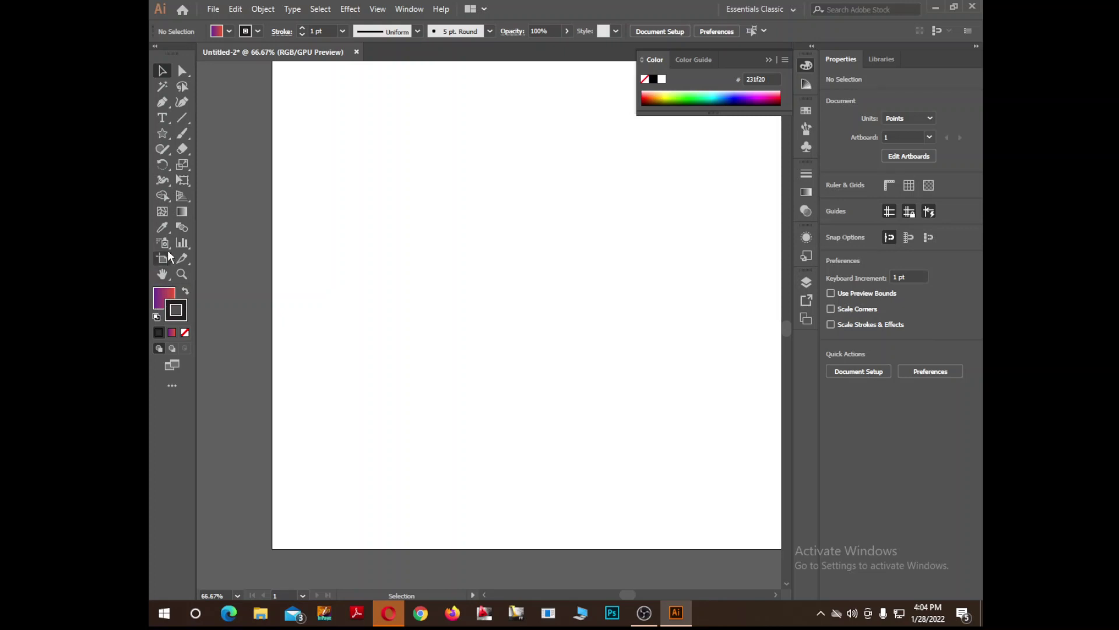
Step: Create an area text frame of about 304 × 367 pt and replace its placeholder text with "Text"
click(162, 117)
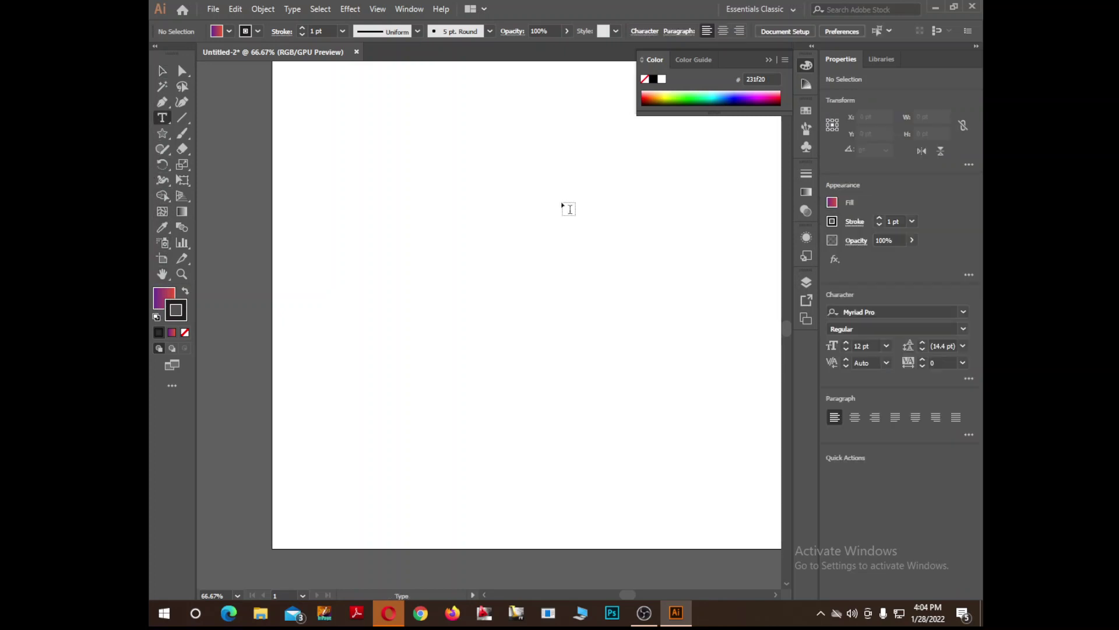
drag(572, 166, 399, 377)
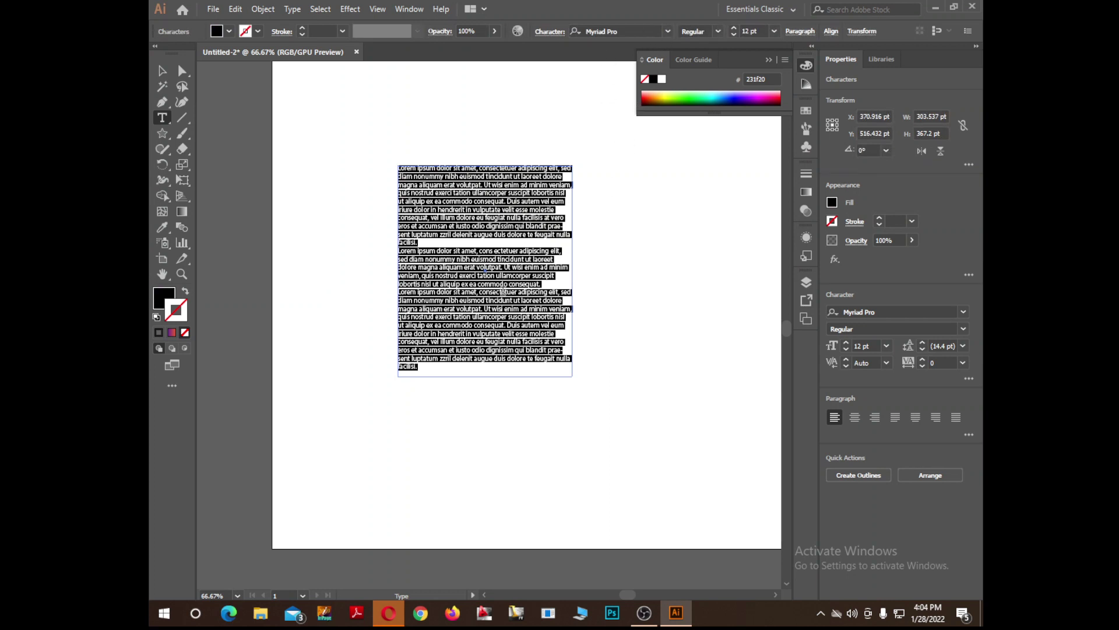
key(Delete)
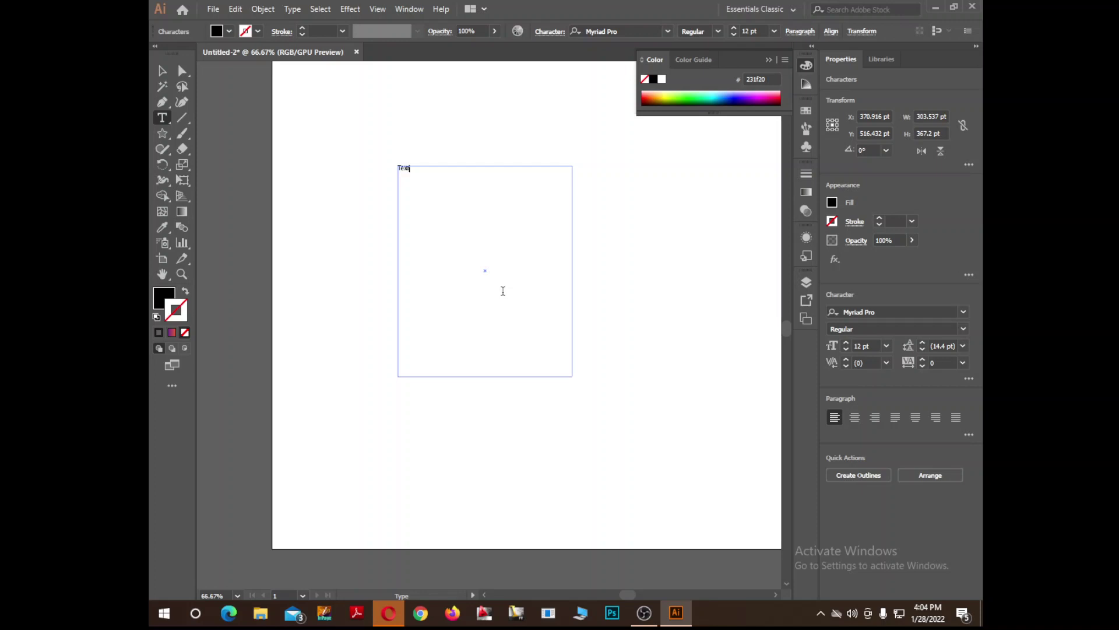
Step: Set the font size of all the text in the frame to 450 pt
key(ctrl+a)
click(755, 31)
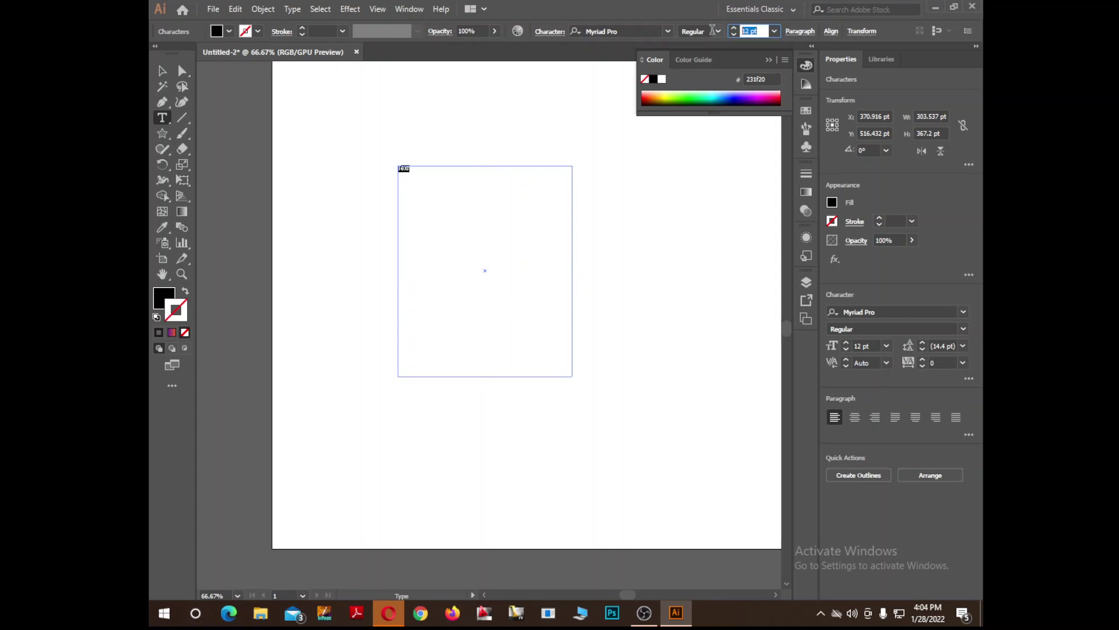
text(450)
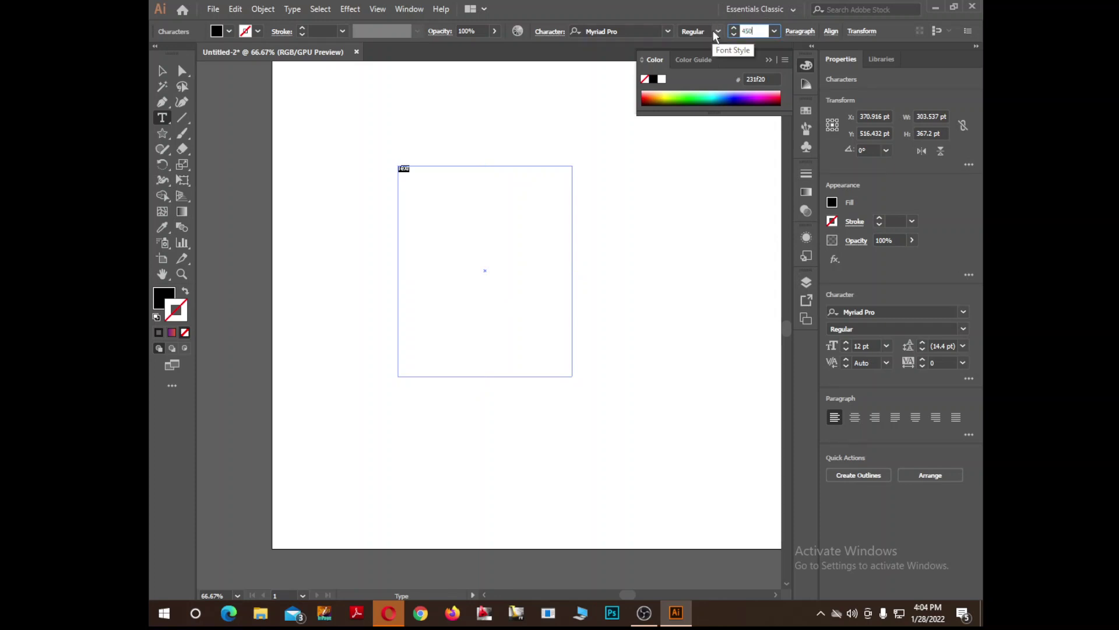
key(Return)
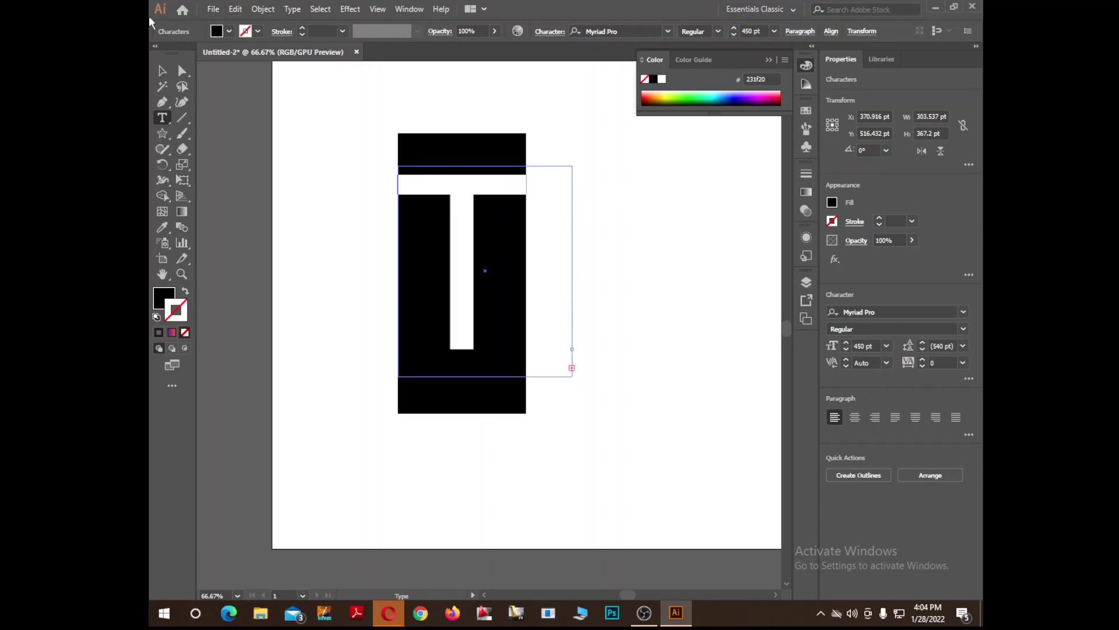
Step: Try to shrink the text frame to about 232 × 281 pt and undo the change
click(162, 72)
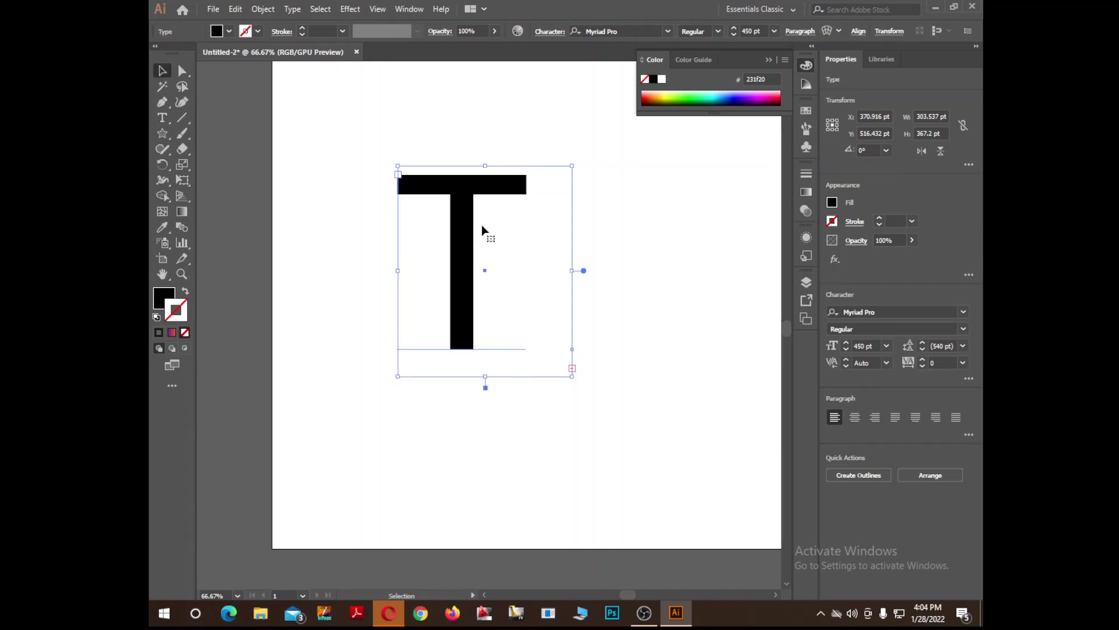
drag(574, 377, 532, 356)
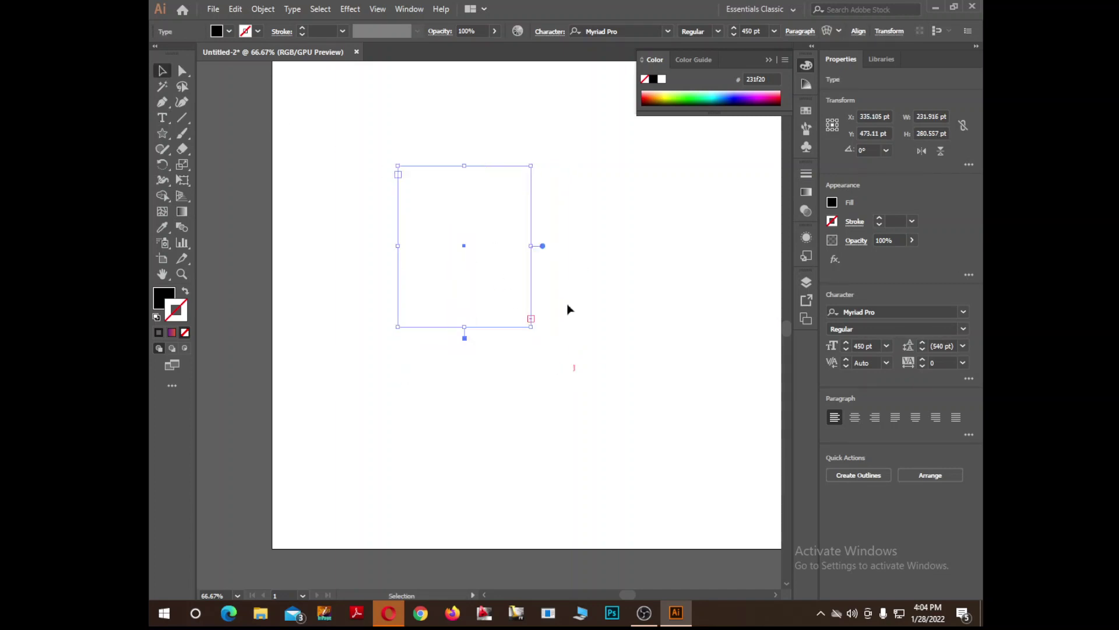
click(525, 286)
key(ctrl+z)
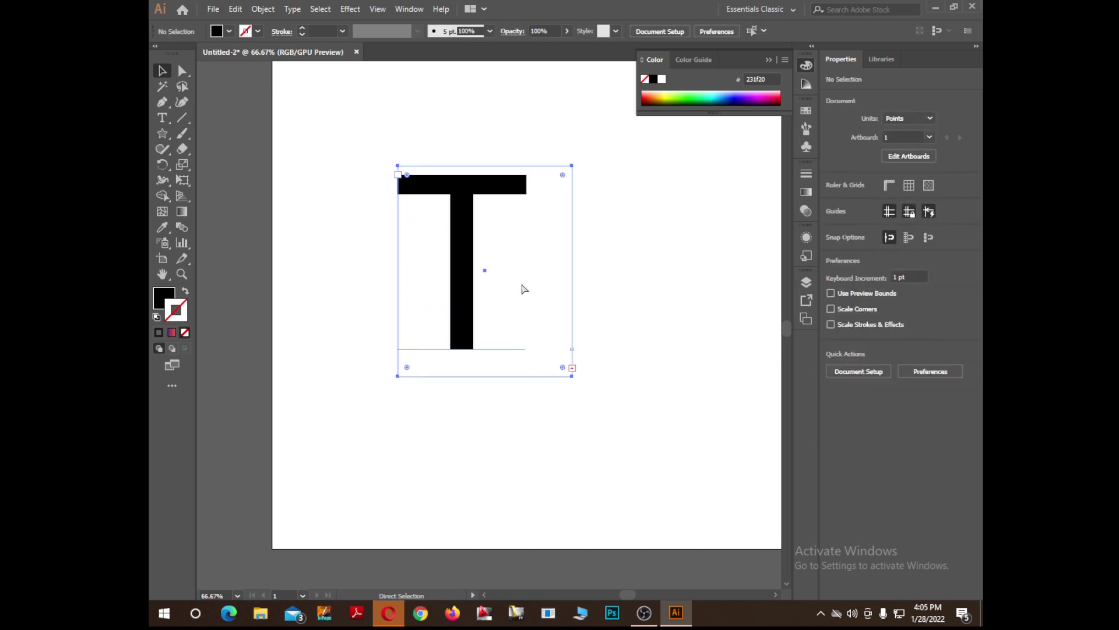
Step: Resize the text frame around the letter T to about 265 × 320 pt
drag(571, 165, 549, 175)
click(596, 197)
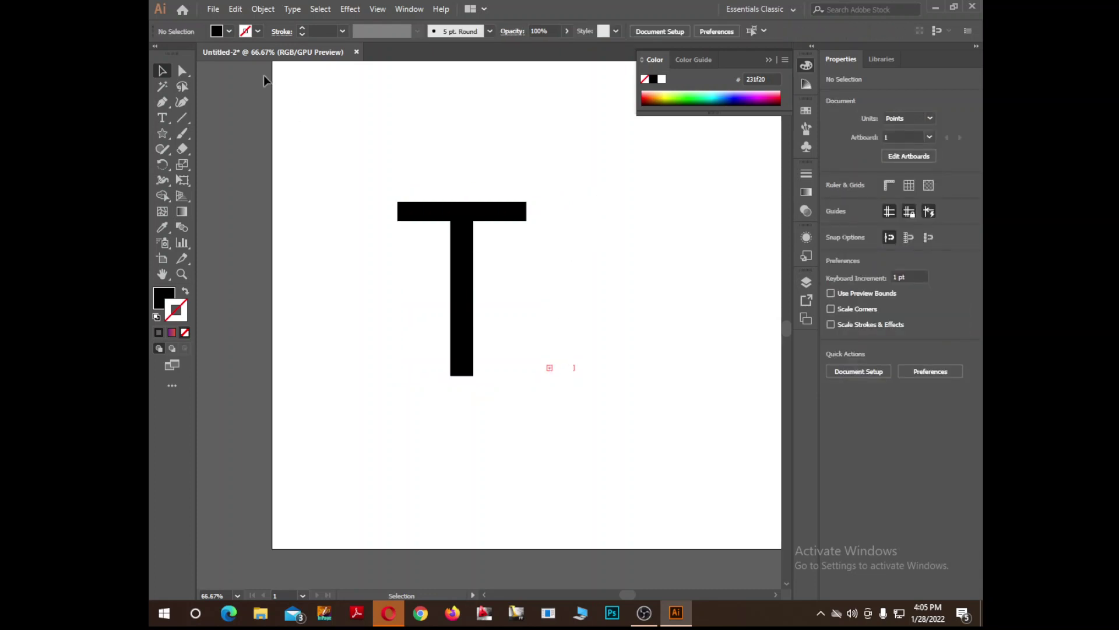
drag(564, 386, 532, 405)
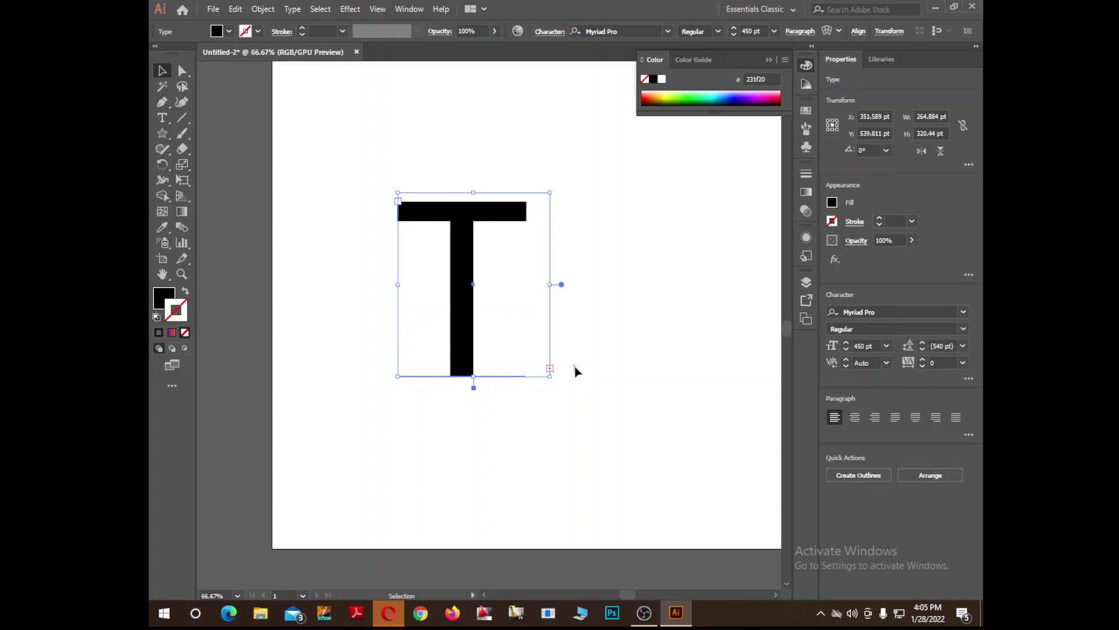
click(574, 366)
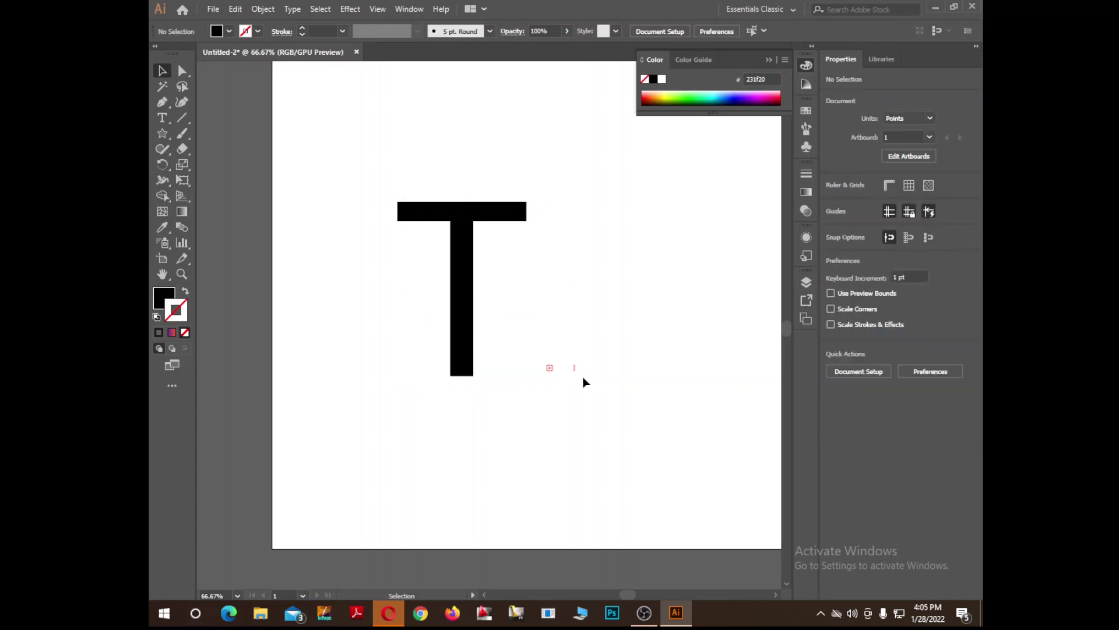
double_click(549, 369)
key(ctrl+a)
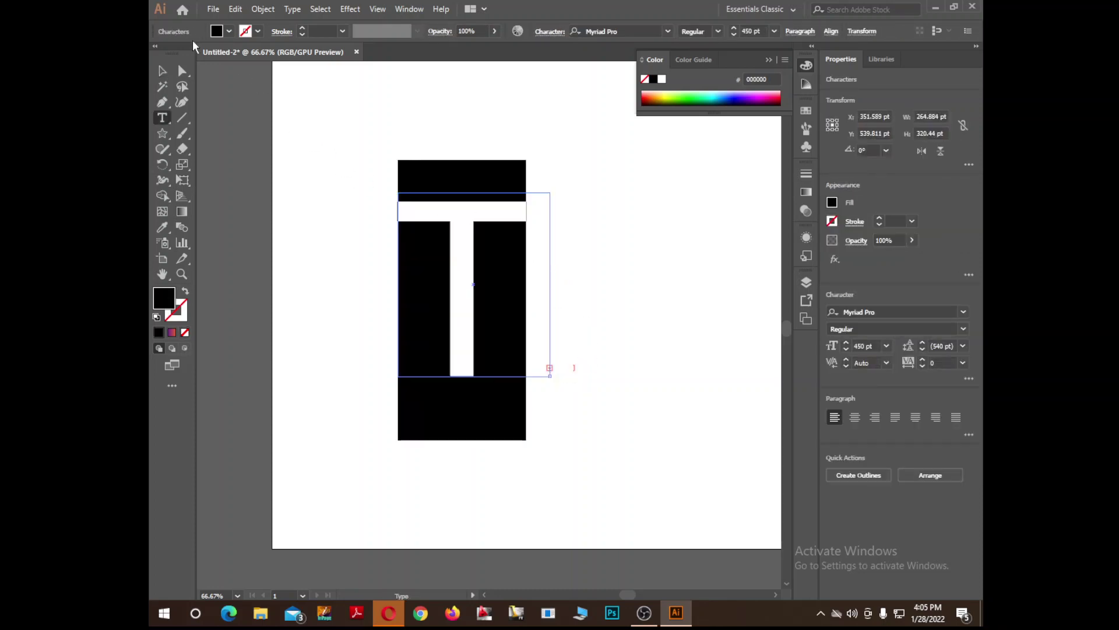
key(Escape)
click(631, 248)
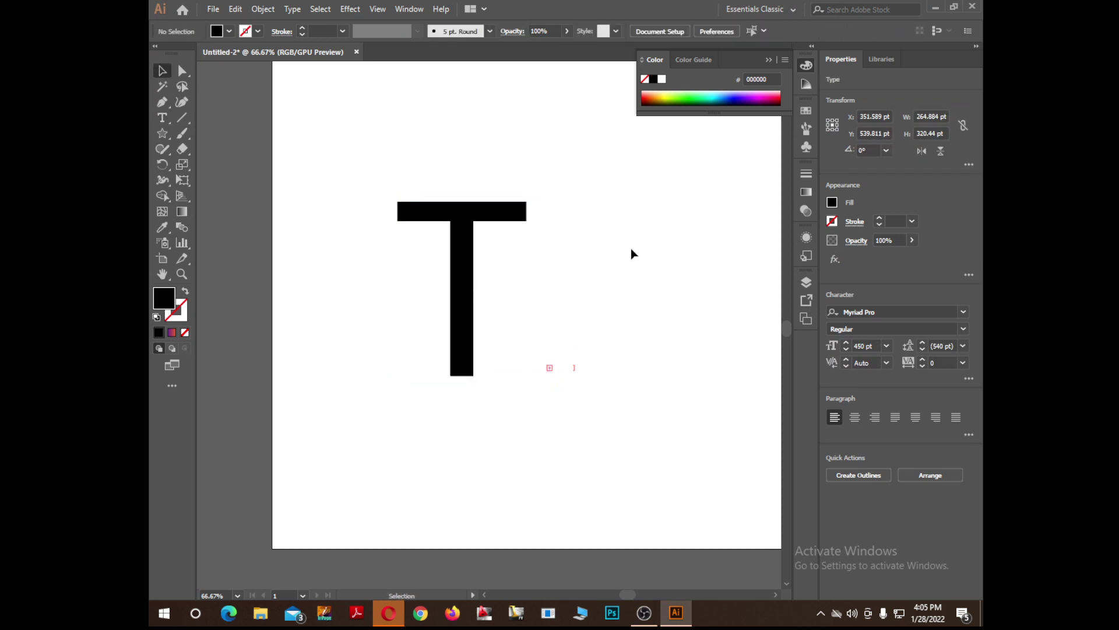
Step: Duplicate the T text frame and place the two frames side by side on the artboard
click(505, 208)
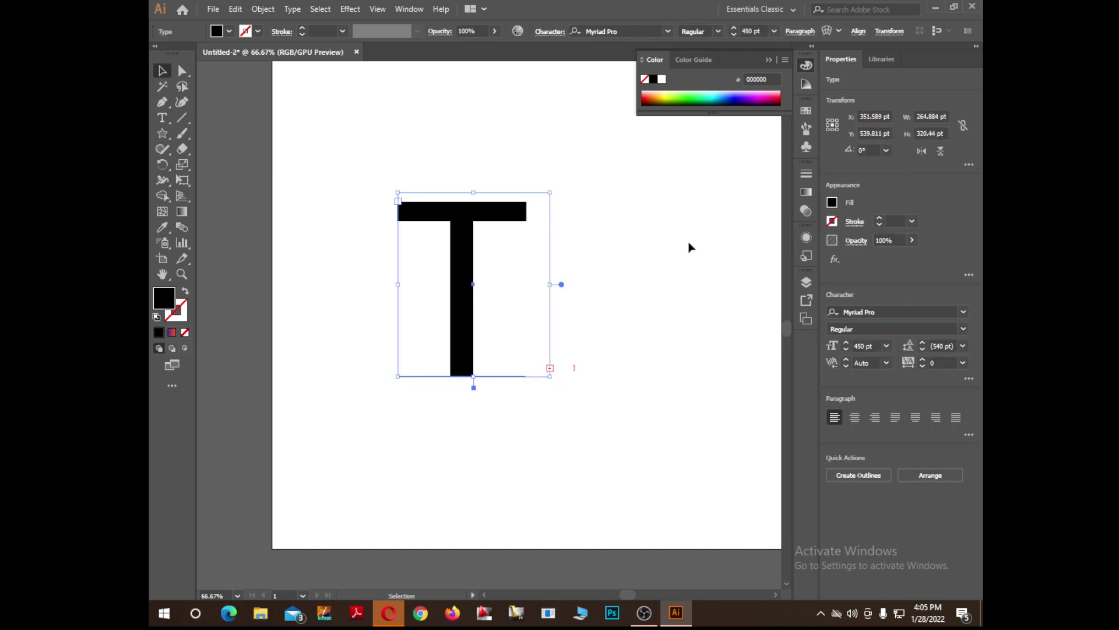
drag(461, 221, 369, 290)
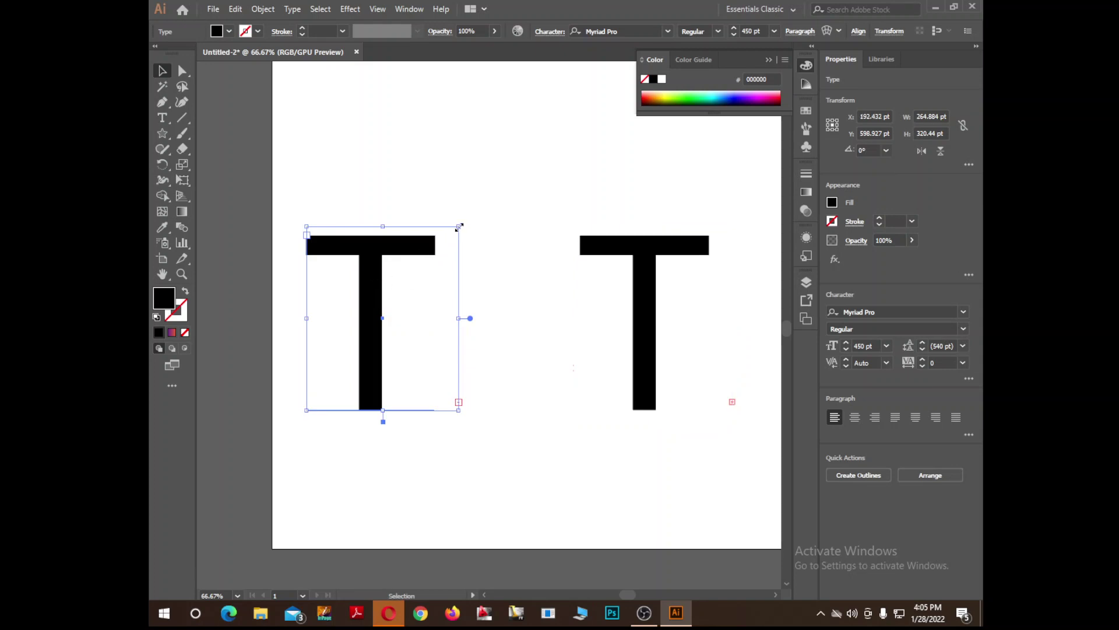
Step: Shrink the text frame on the artboard's left half to about 148 × 179 pt and delete it
drag(459, 226, 396, 287)
click(378, 324)
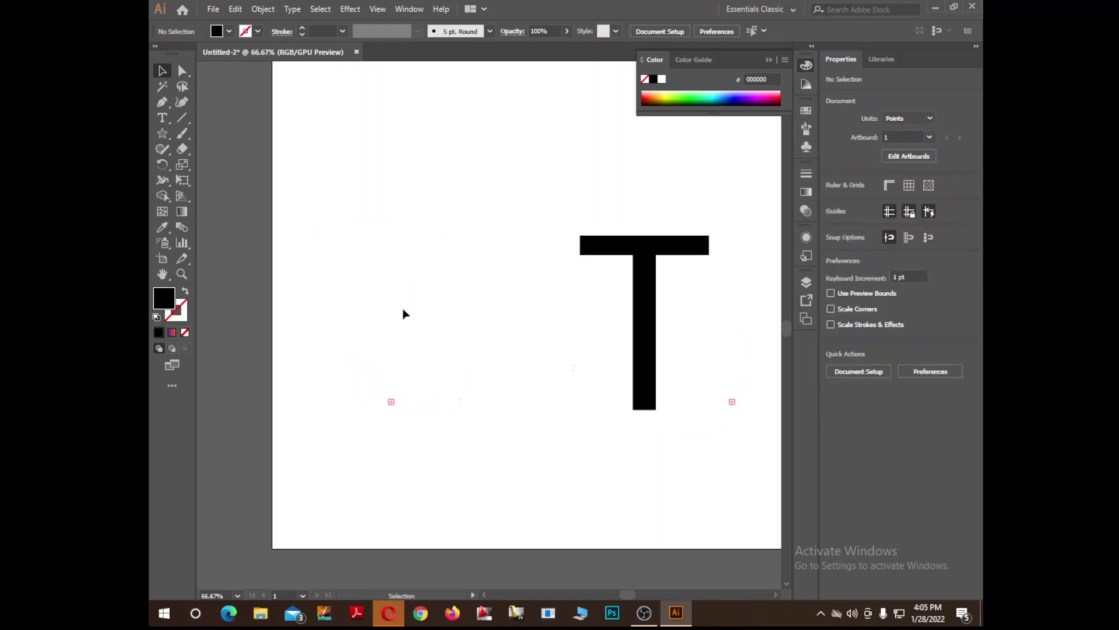
click(349, 374)
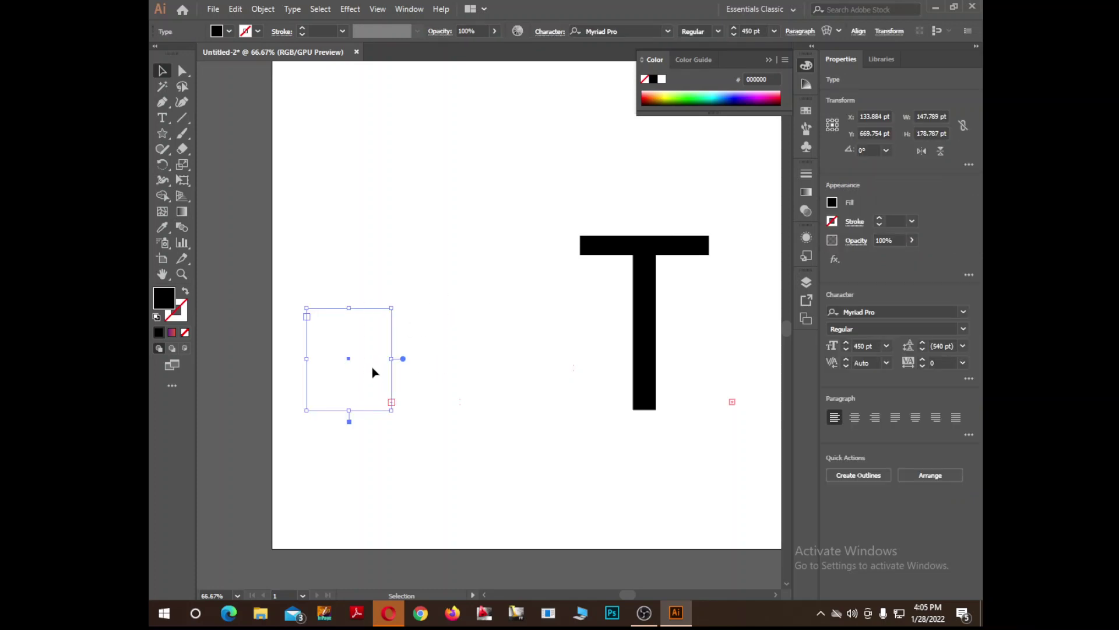
click(372, 366)
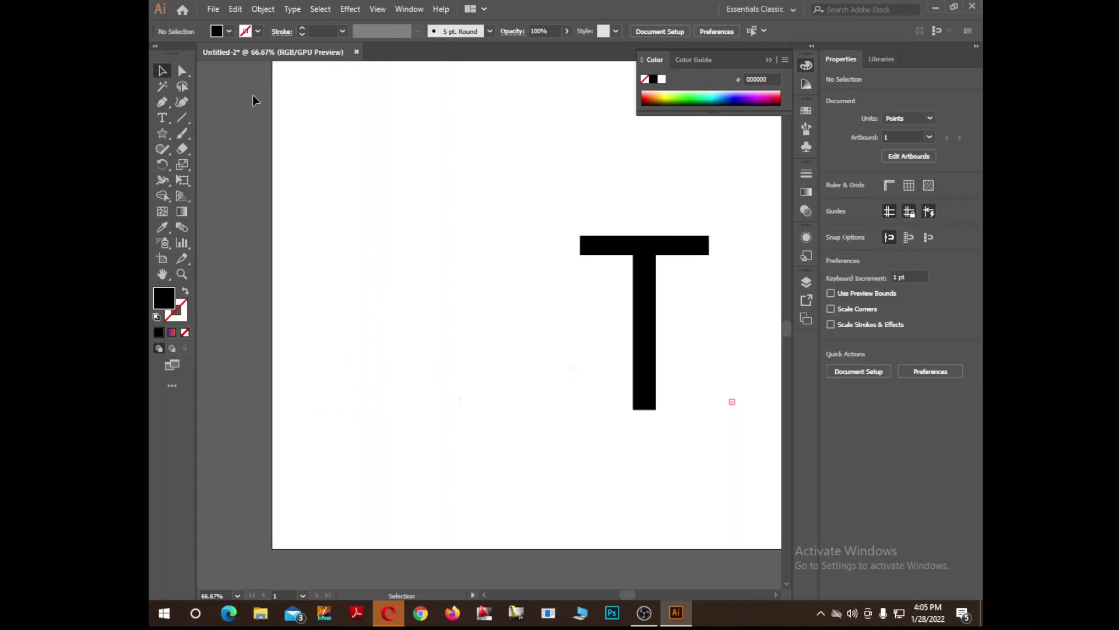
Step: Add a 450 pt lowercase "t" as separate text beside the capital T on the artboard
click(163, 125)
click(344, 331)
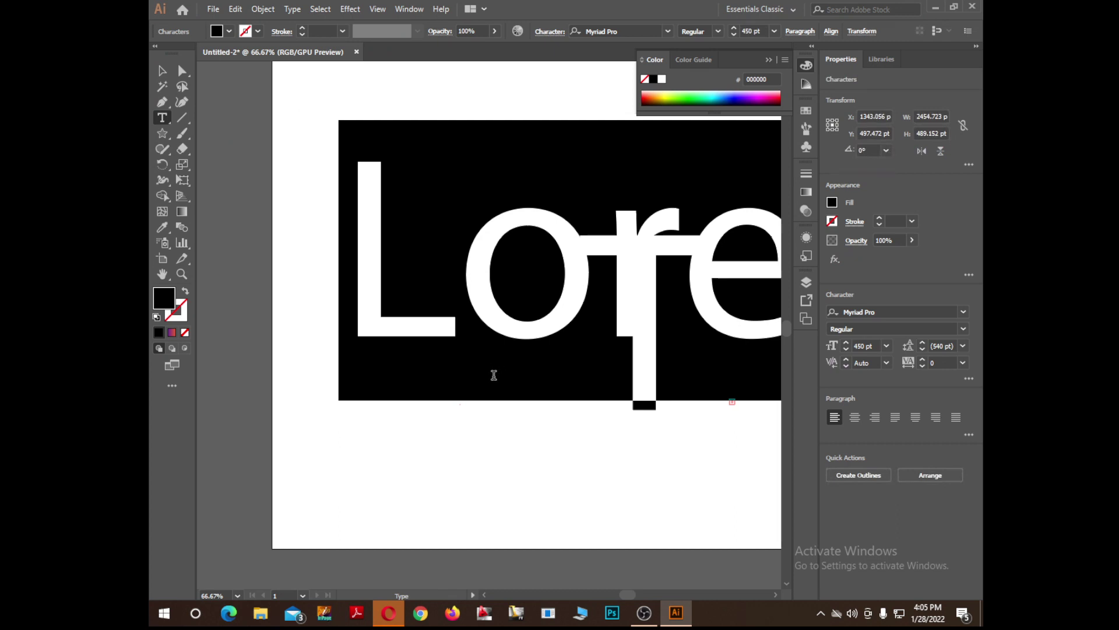
text(t)
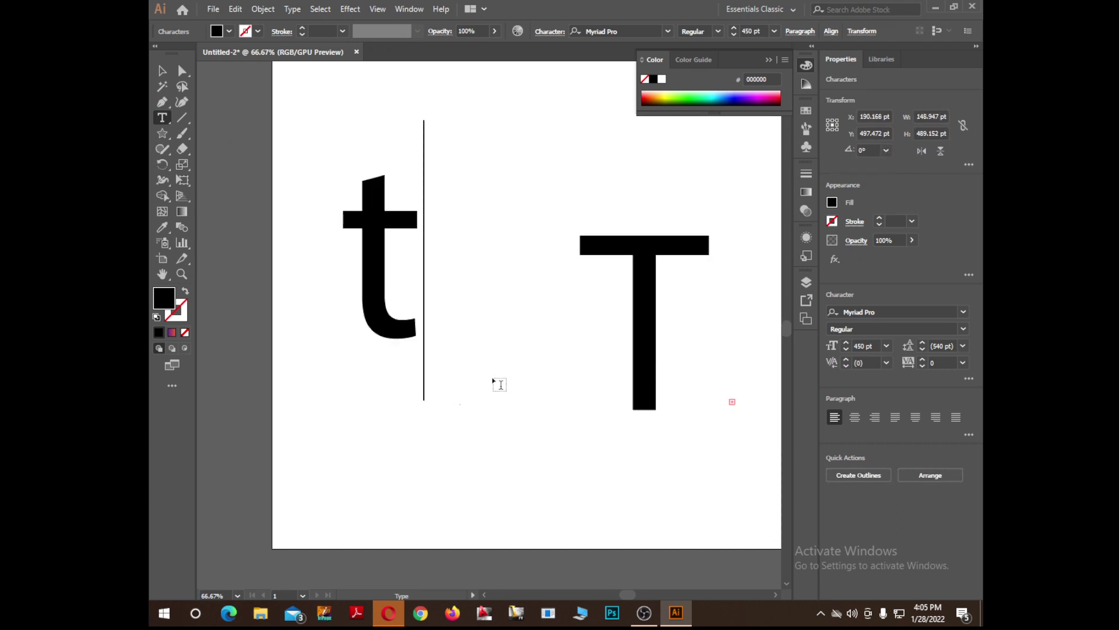
Step: Replace the lowercase t with a capital T and set its font size to 225 pt
key(BackSpace)
text(T)
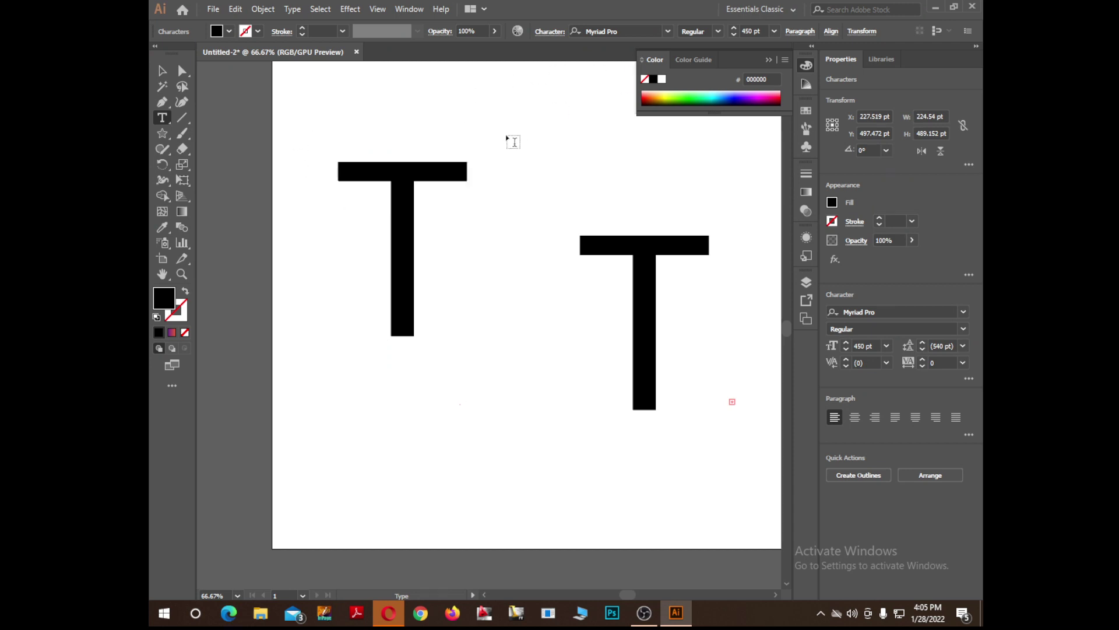
key(ctrl+a)
click(745, 32)
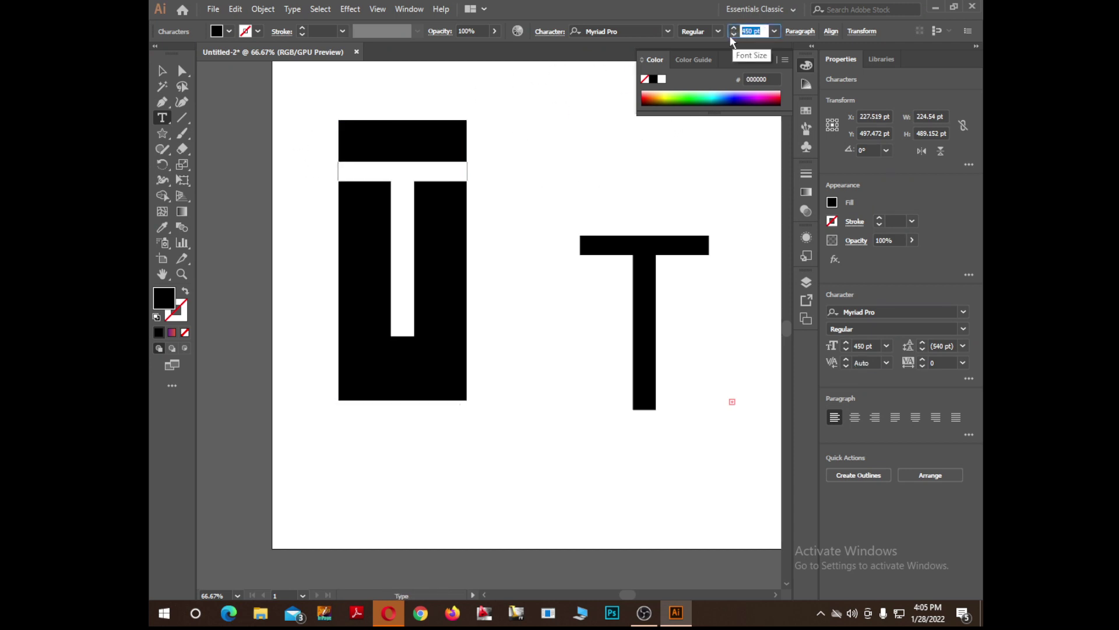
text(25)
key(Return)
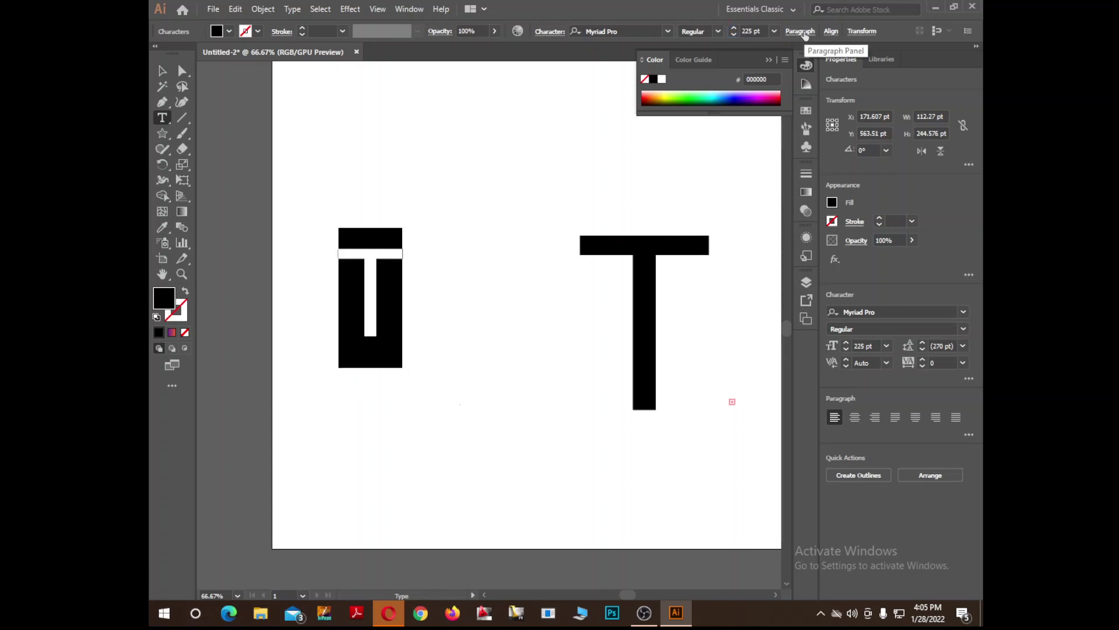
Step: Move the smaller T to the artboard's upper-left area
click(162, 71)
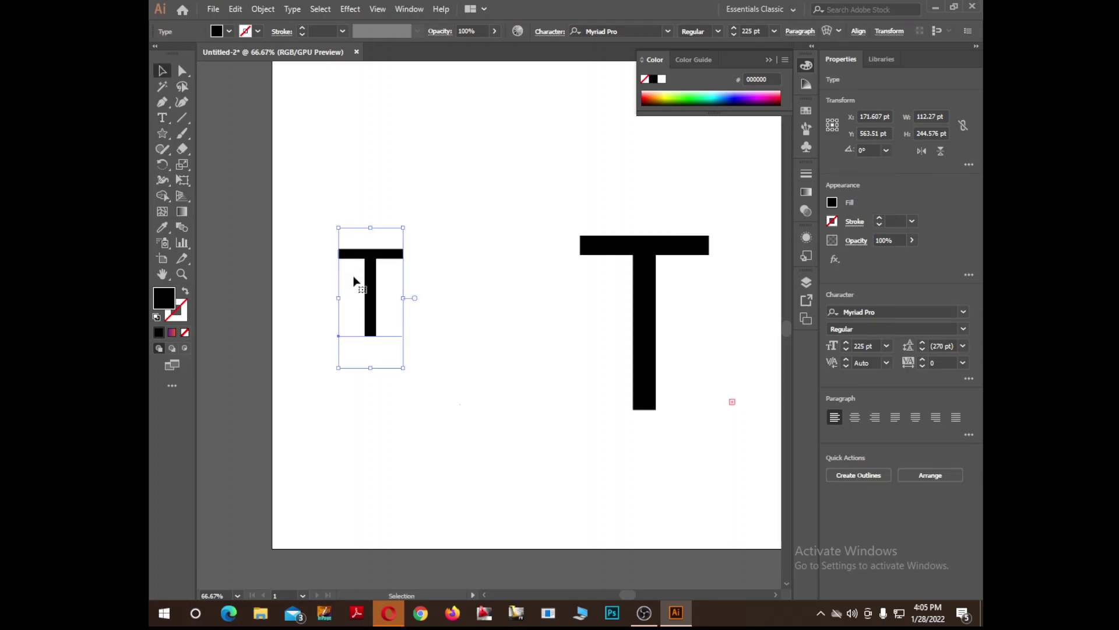
drag(369, 335, 338, 197)
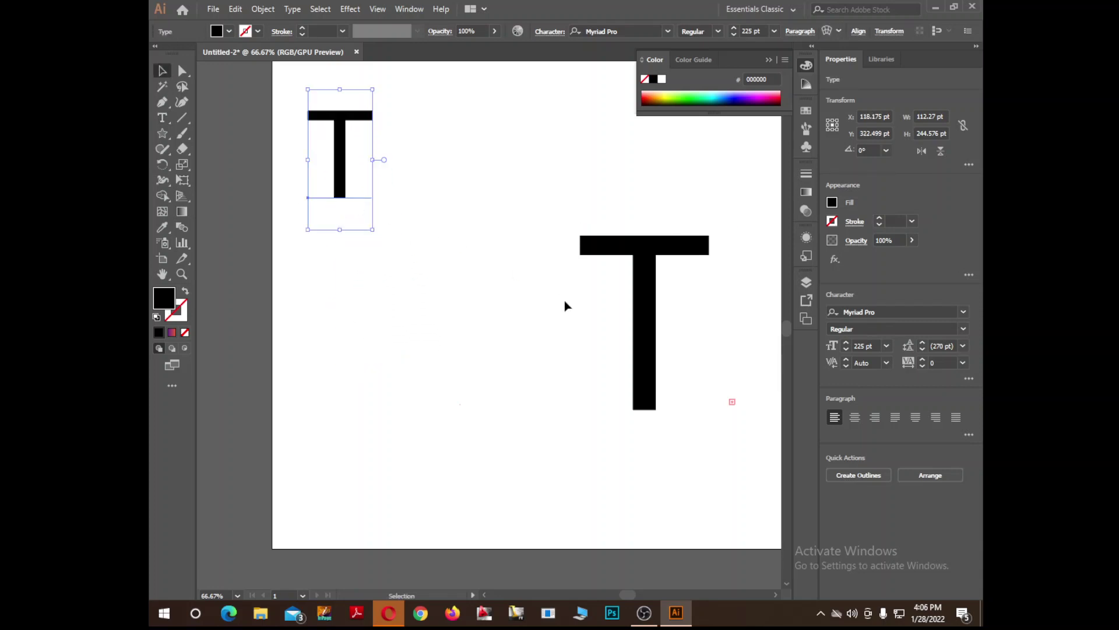
Step: Try to apply the purple-to-orange linear gradient as the fill of the large T, and reselect the letter
click(644, 333)
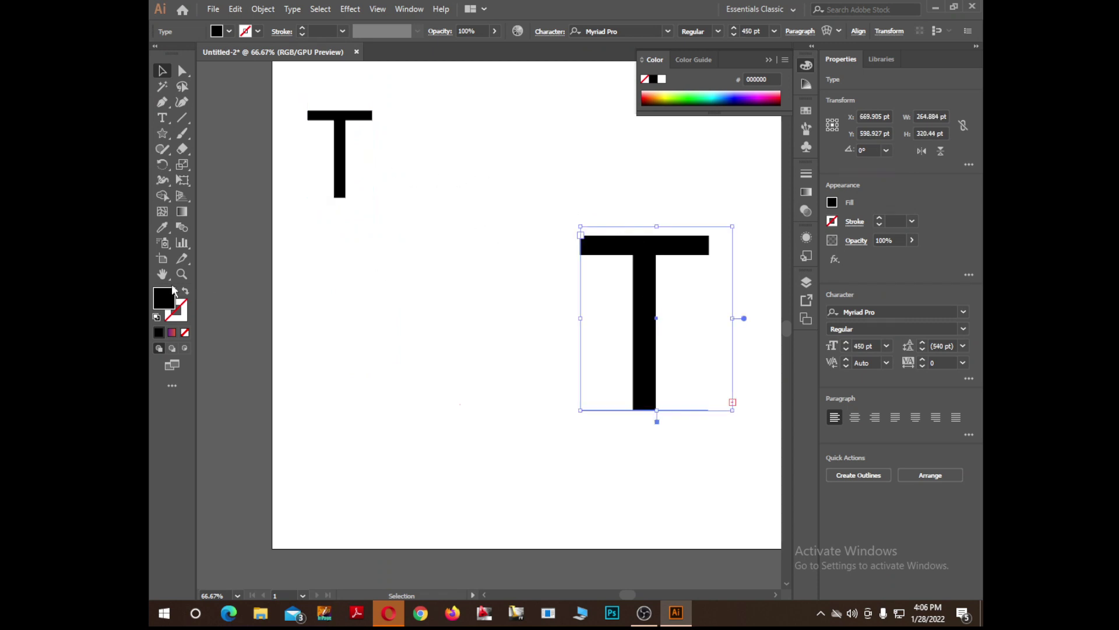
click(172, 333)
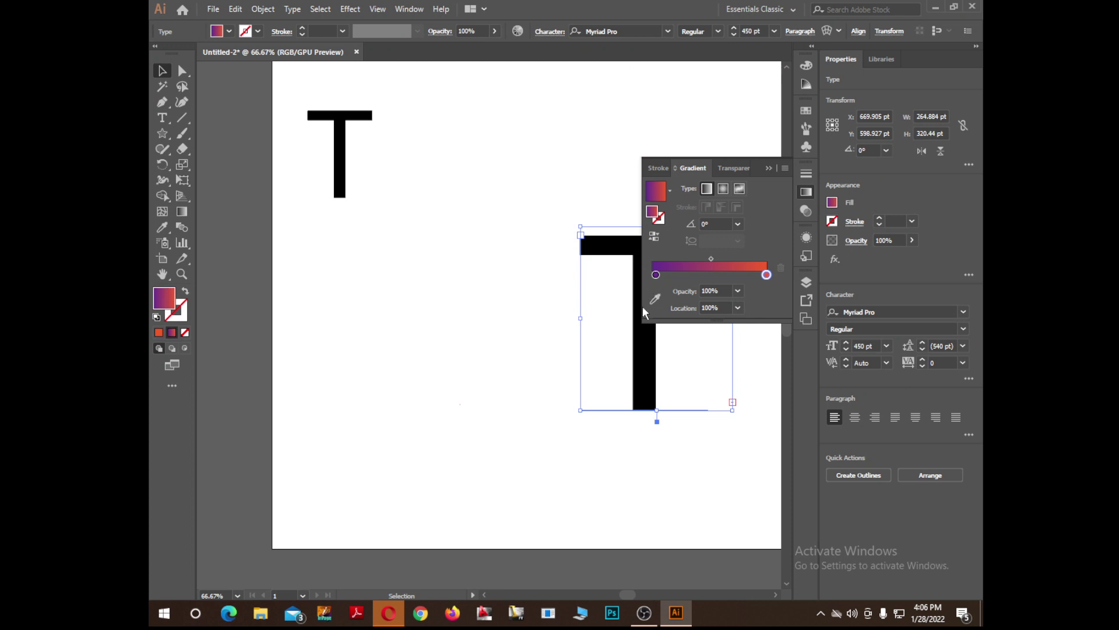
click(453, 141)
click(767, 168)
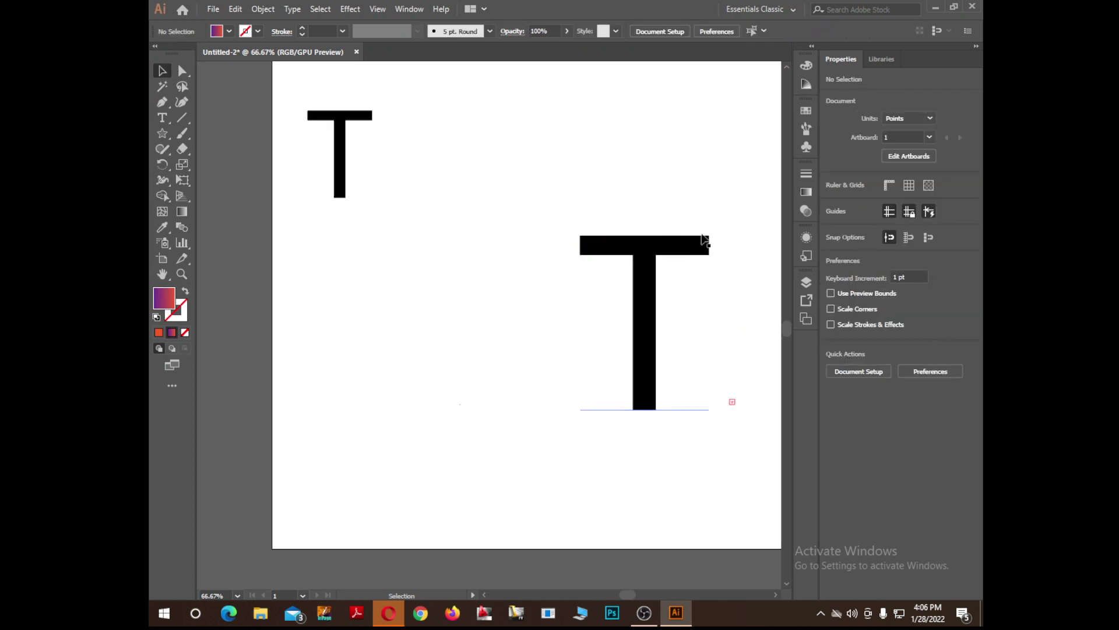
click(636, 287)
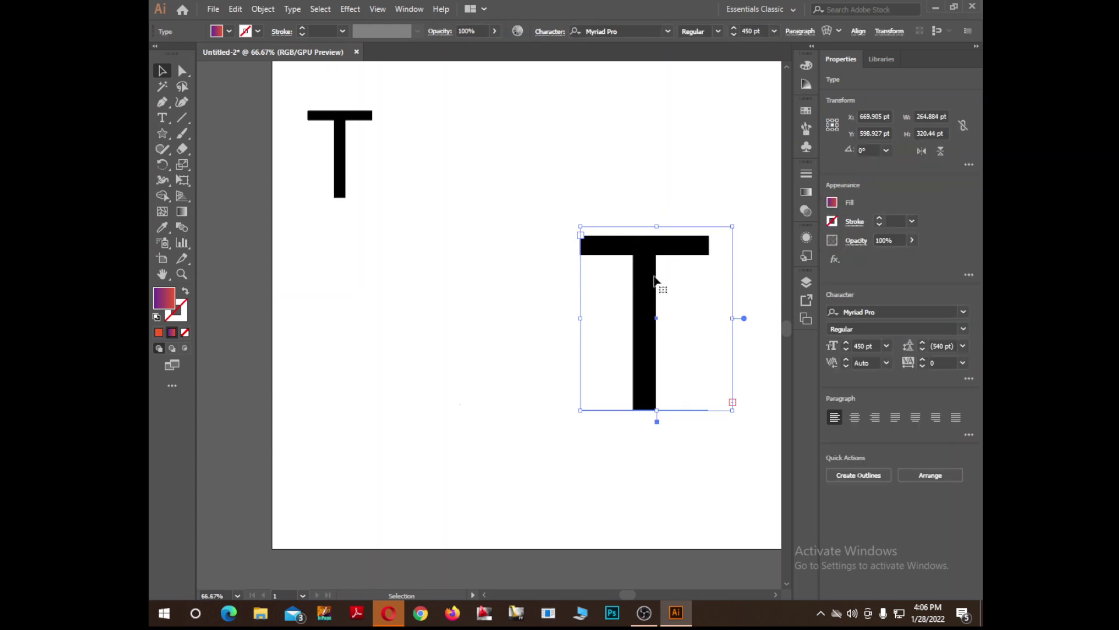
Step: Activate the Gradient tool and open the detailed gradient settings for the large T
click(183, 216)
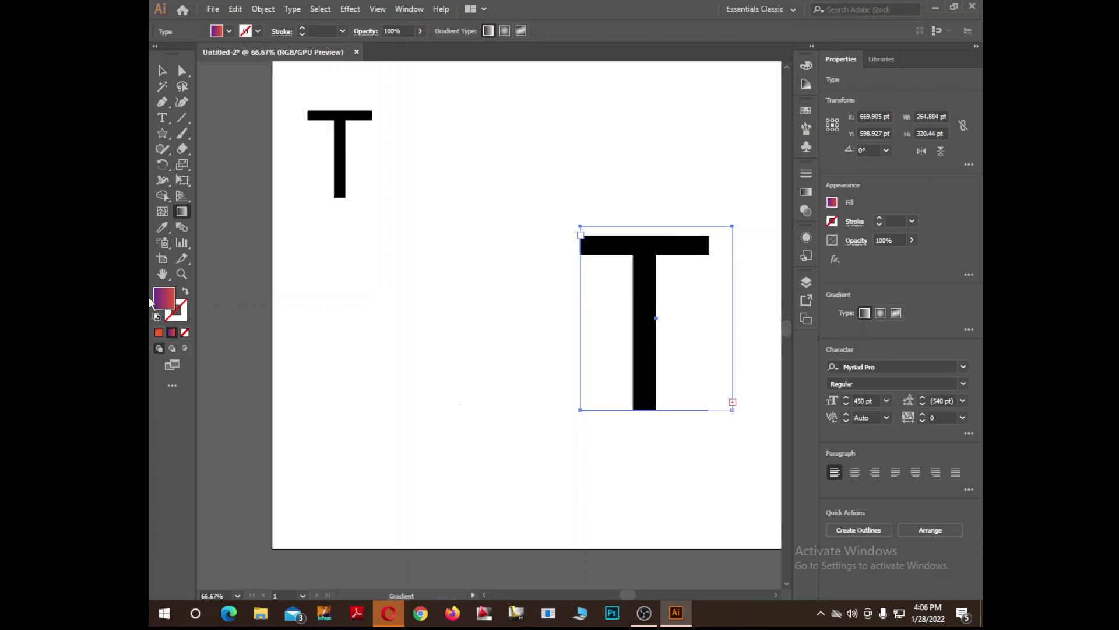
double_click(182, 212)
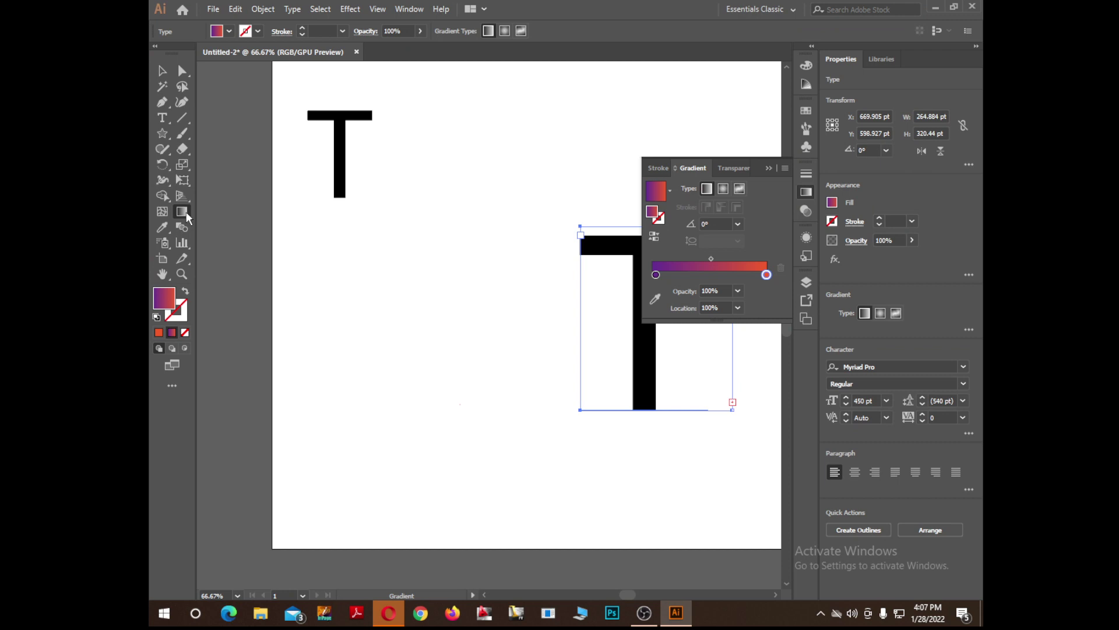
click(767, 170)
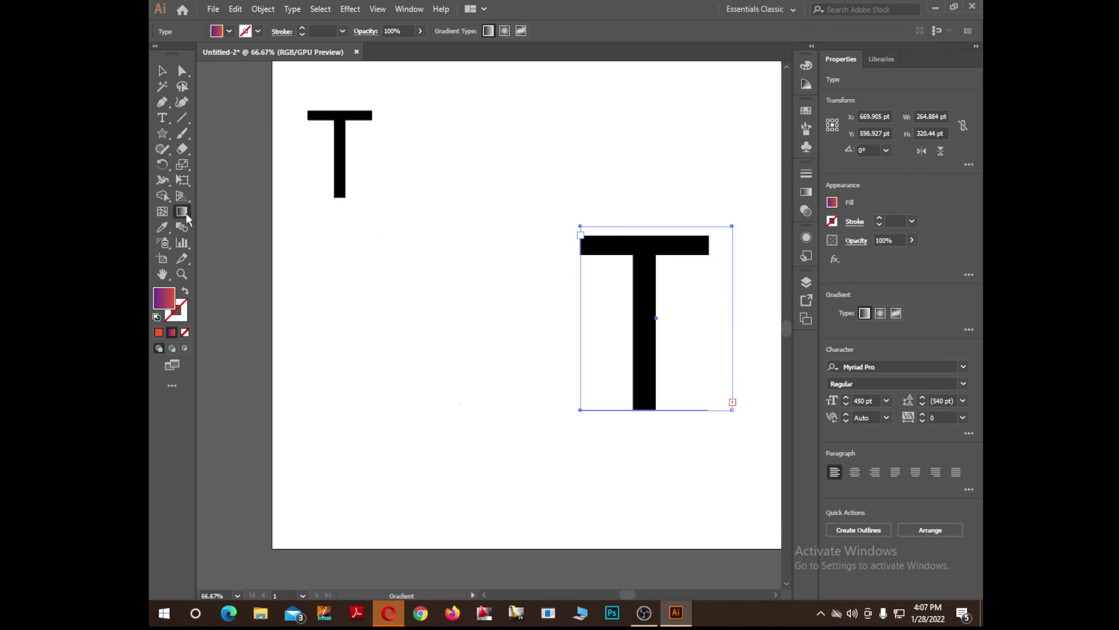
click(968, 330)
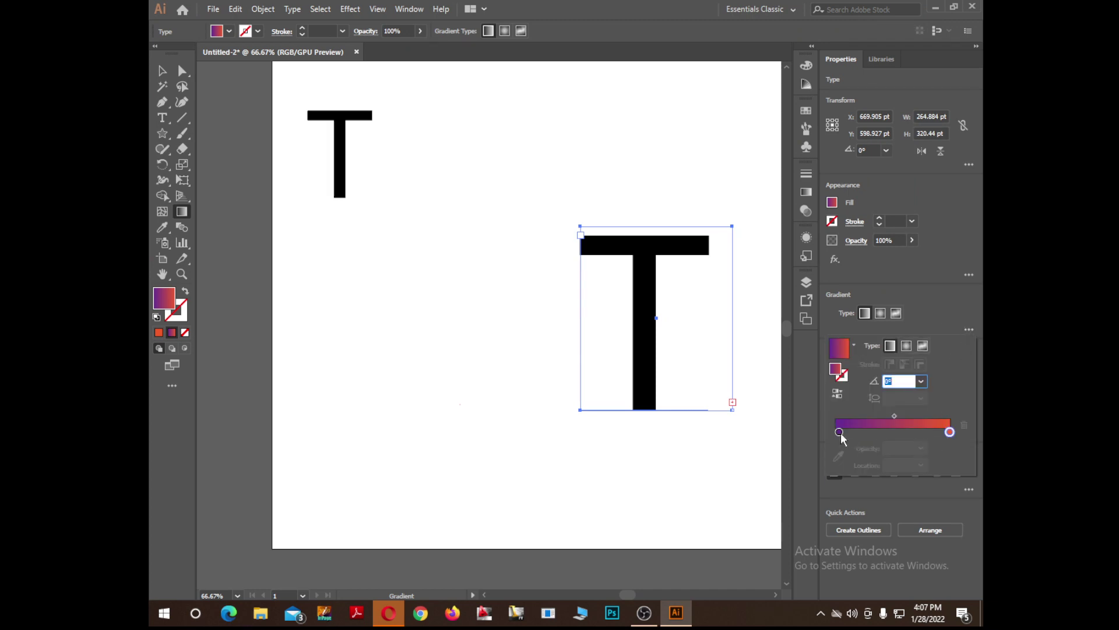
click(971, 318)
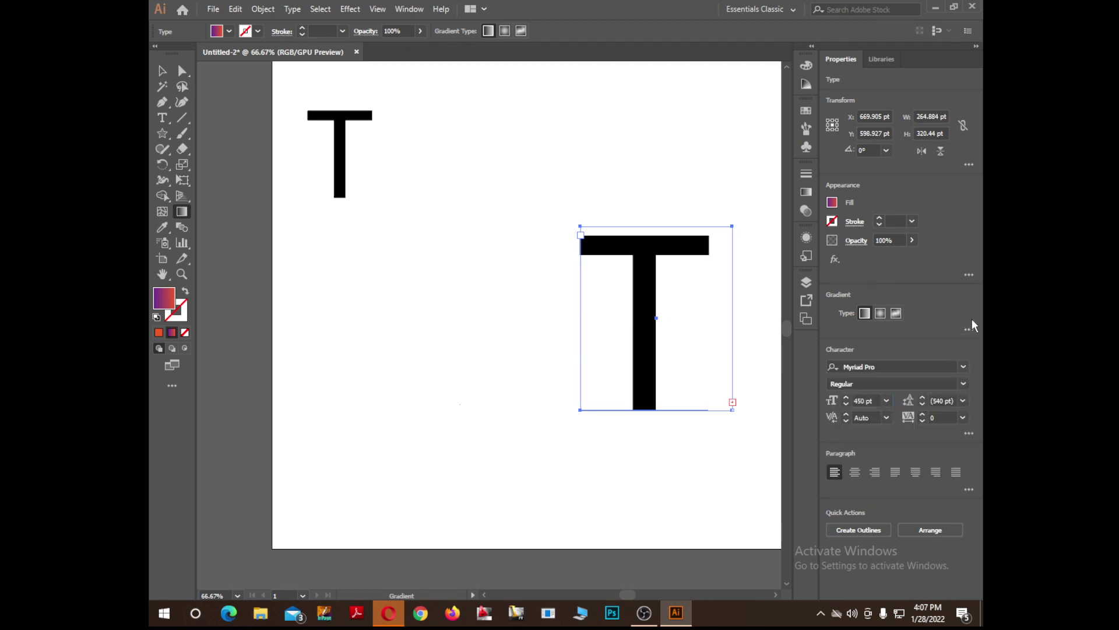
double_click(182, 212)
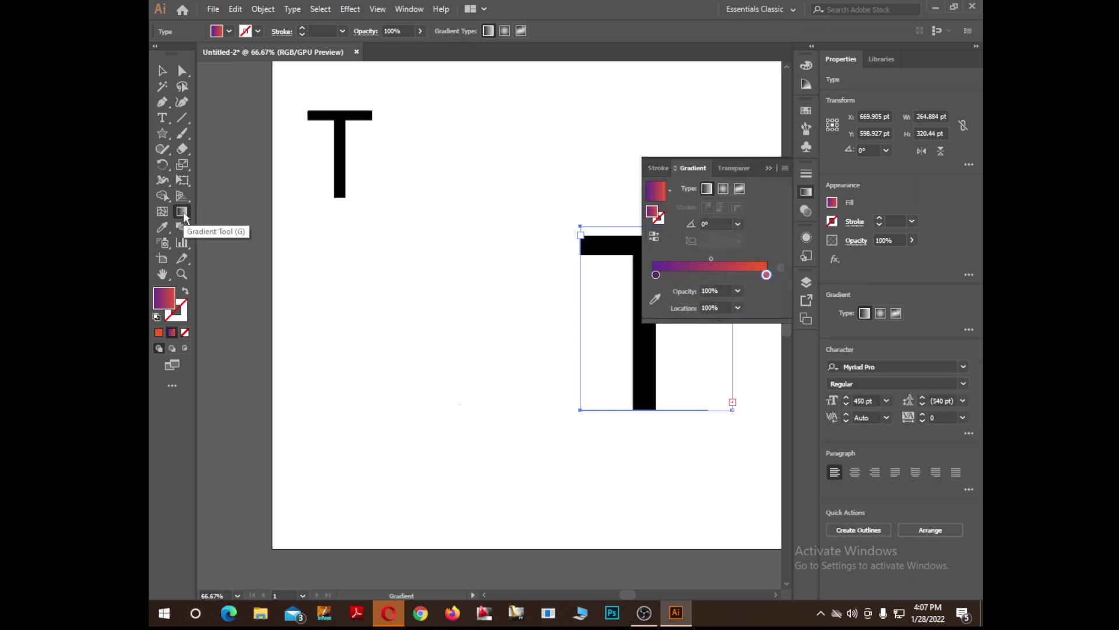
double_click(656, 275)
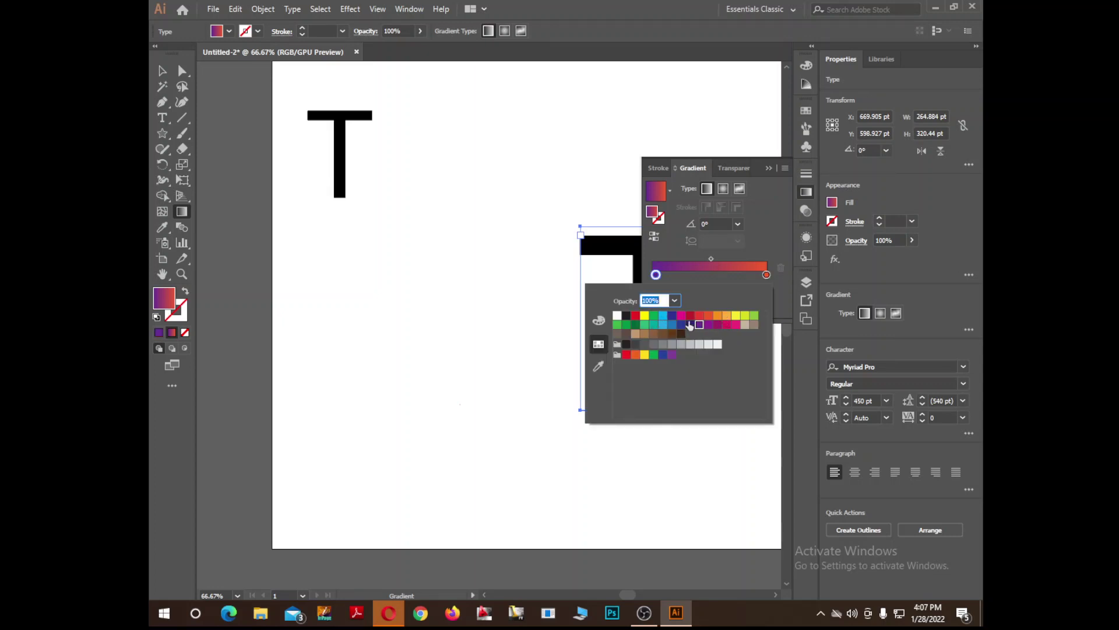
click(599, 321)
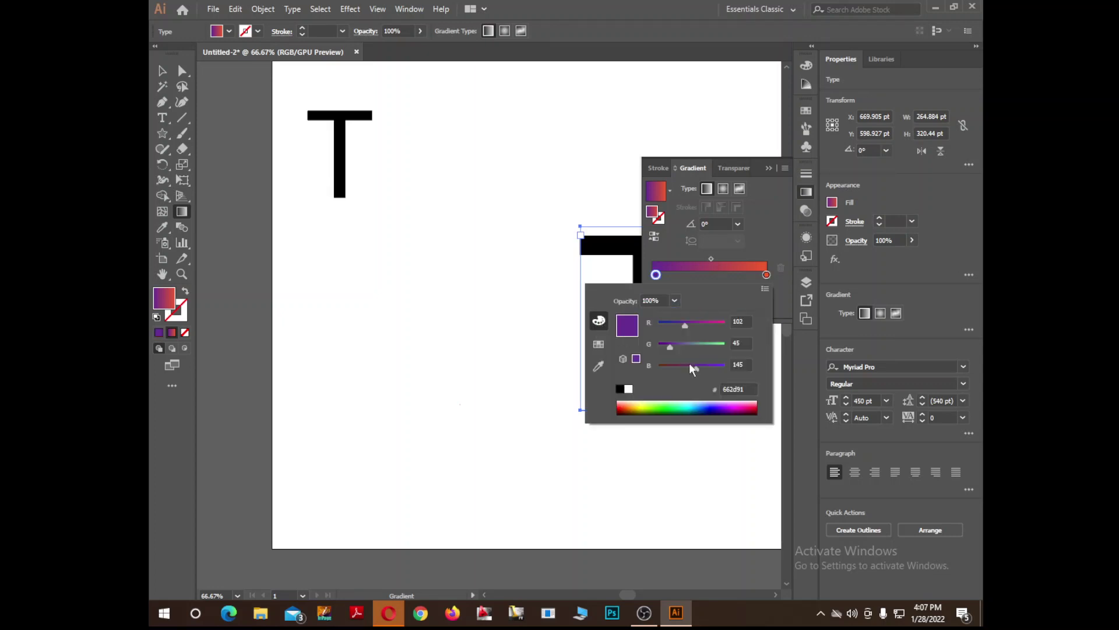
click(598, 366)
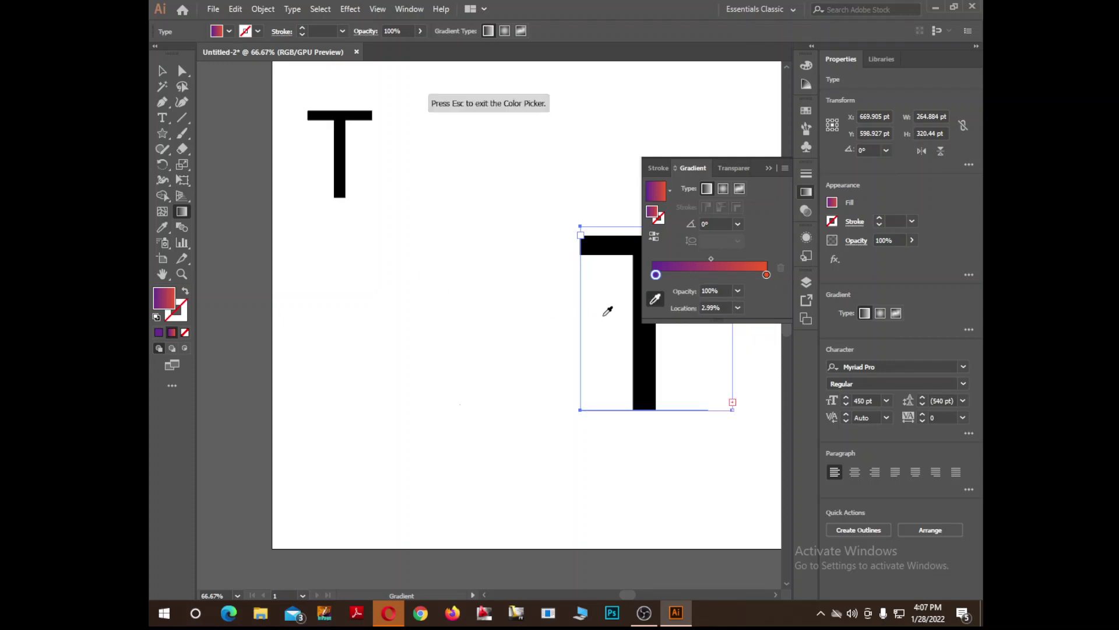
key(Escape)
Step: Set the gradient's starting color stop to cyan and its ending color stop to magenta
double_click(656, 274)
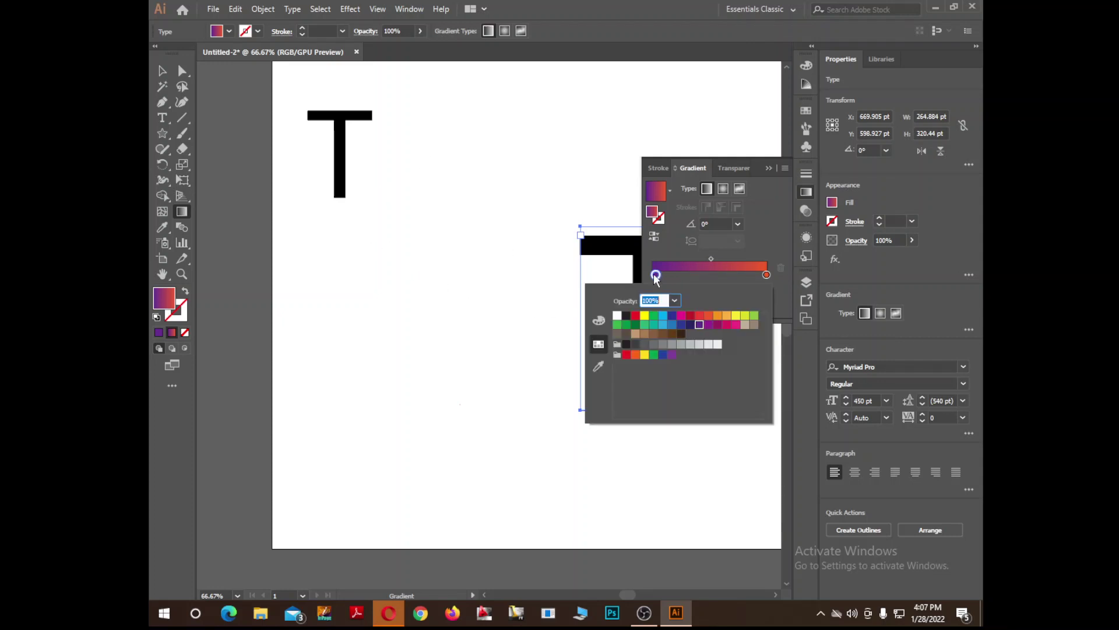
click(664, 317)
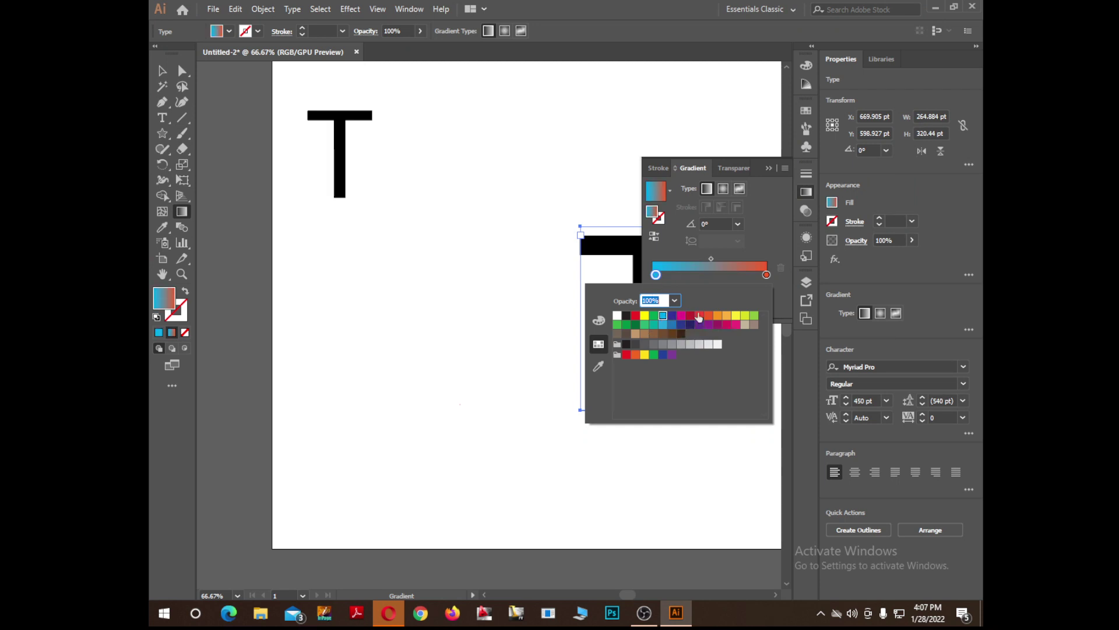
click(767, 274)
double_click(767, 274)
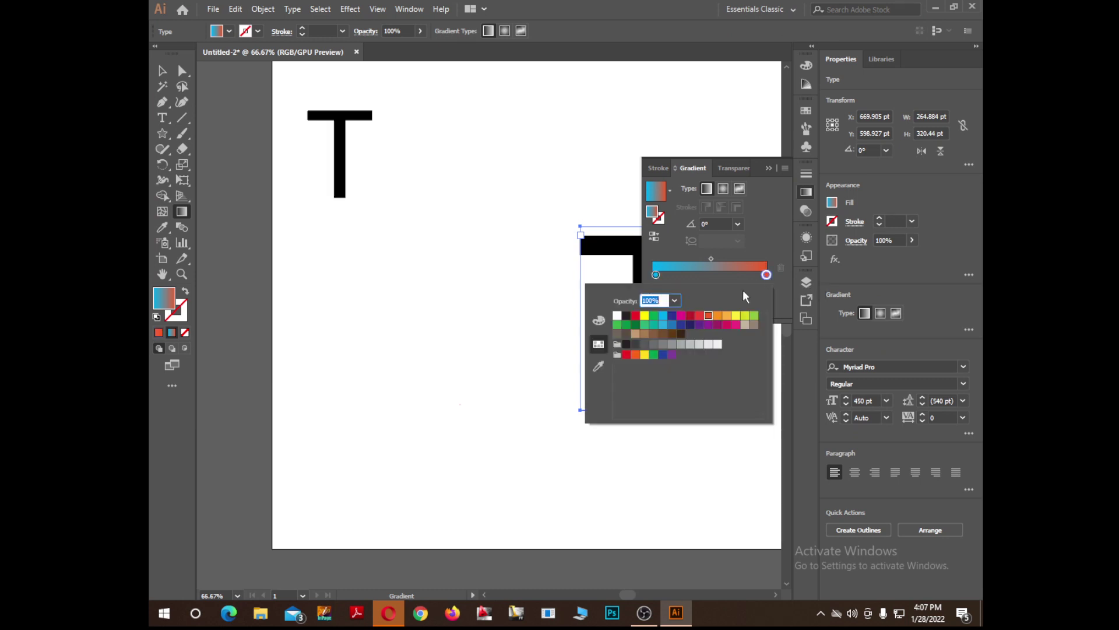
click(681, 317)
click(773, 249)
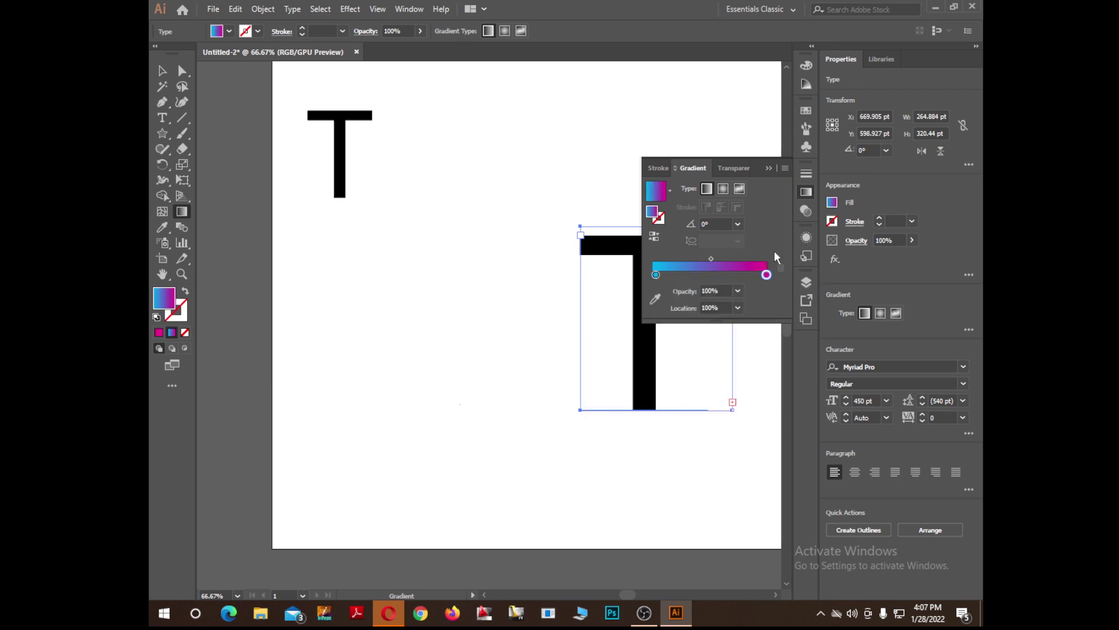
Step: Add an orange-red color stop at about 51% of the gradient and shift the blend midpoints toward the two ends
click(712, 276)
double_click(711, 275)
click(709, 316)
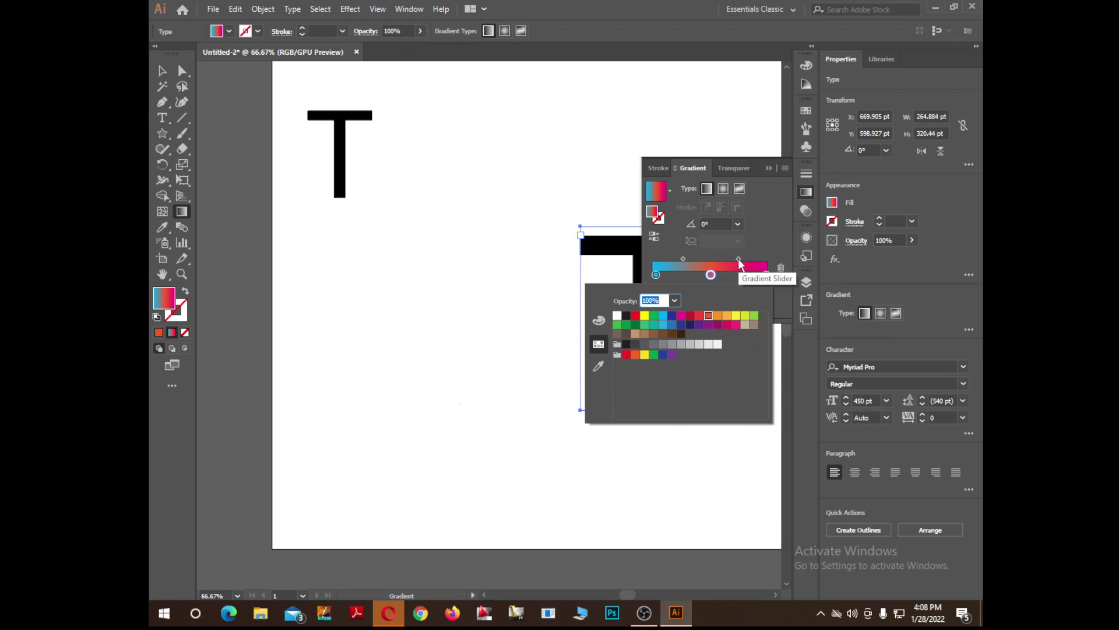
key(Escape)
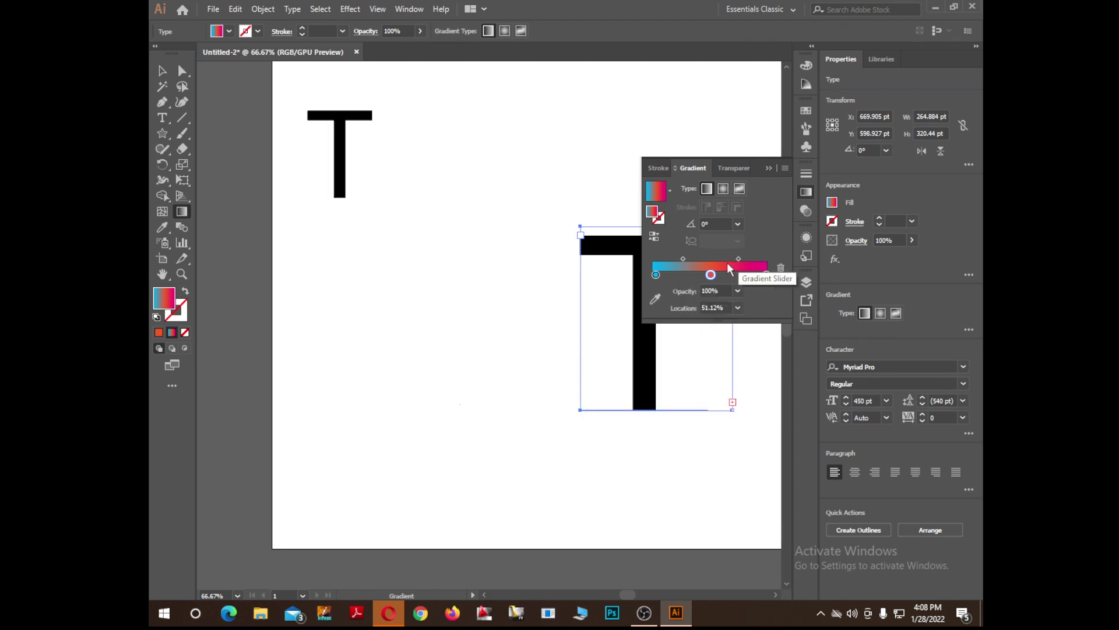
drag(738, 259, 675, 260)
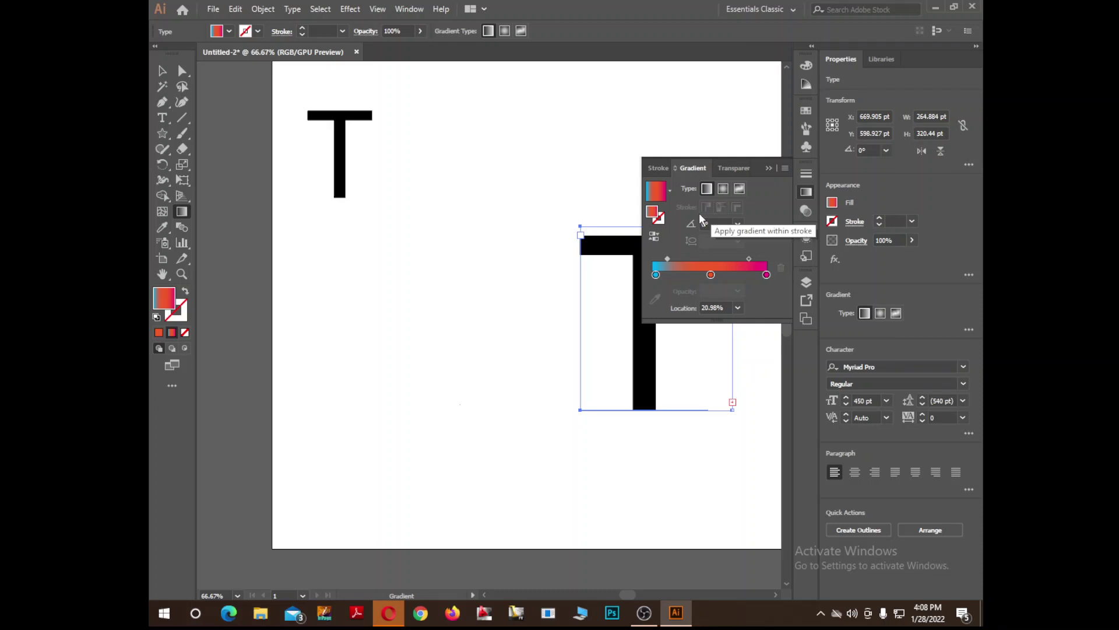
Step: Switch the large T's gradient to the freeform type drawn with points and close the gradient settings
click(740, 189)
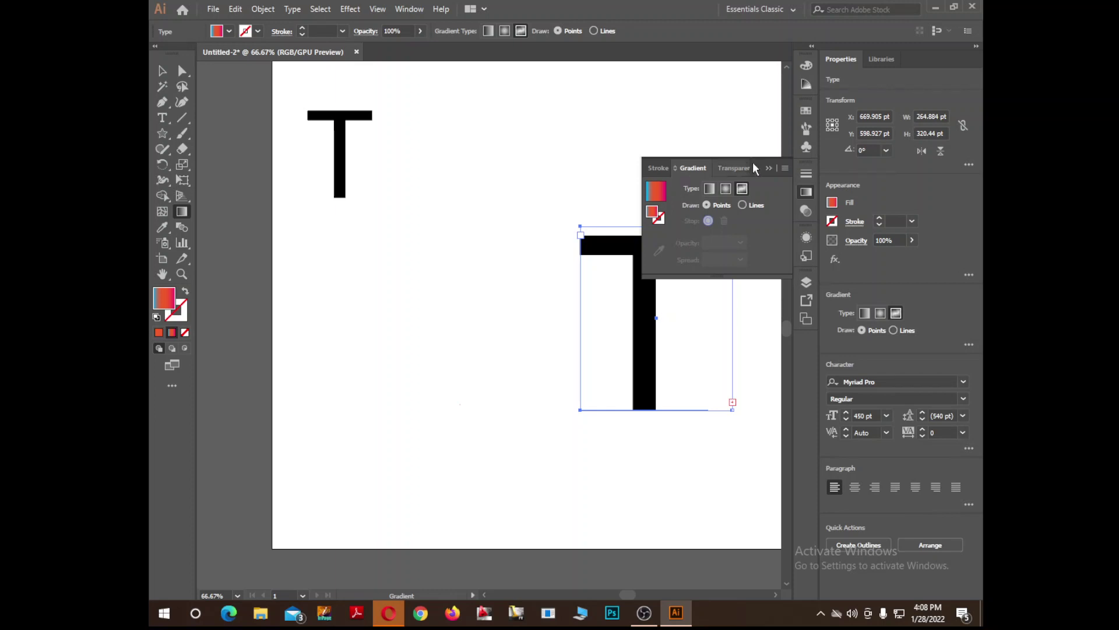
click(768, 168)
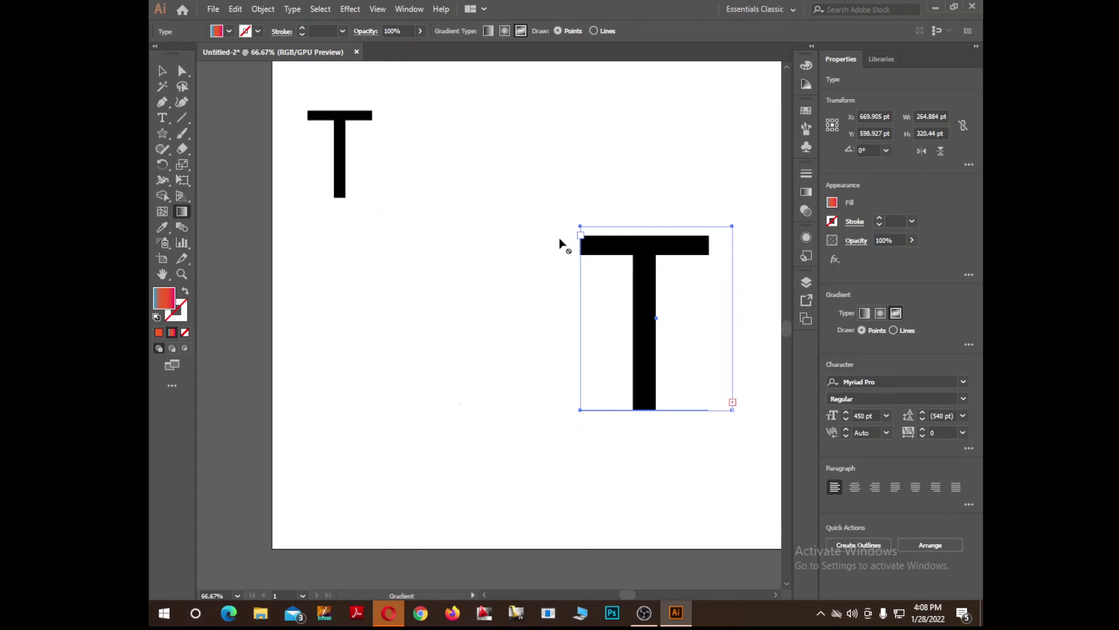
Step: Try to apply the gradient fill to the small T while it is still live text
click(163, 73)
drag(376, 101, 280, 225)
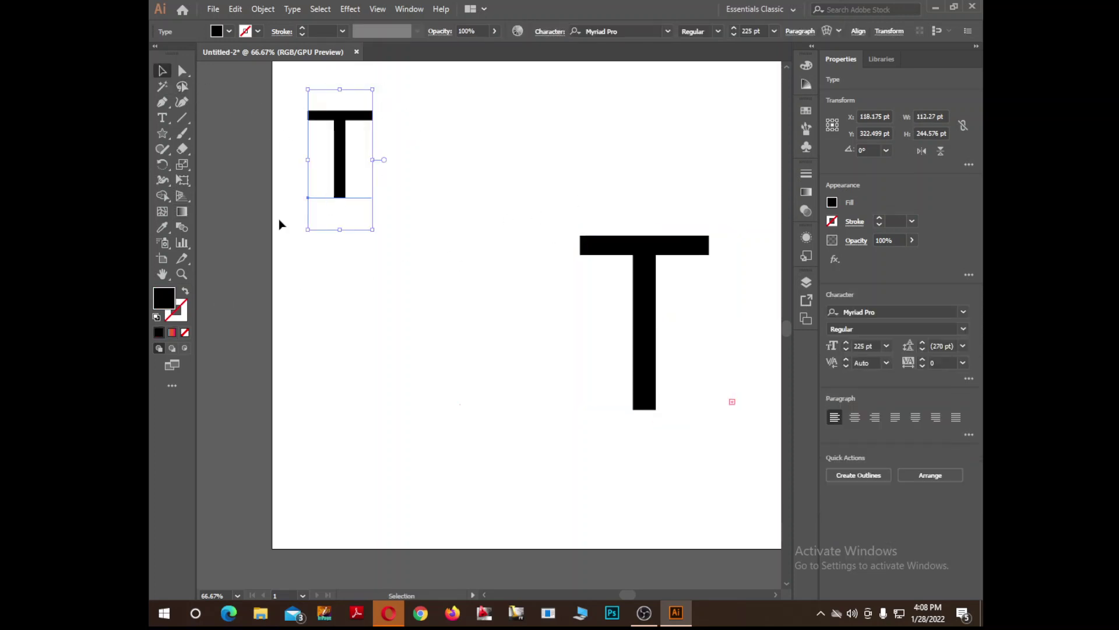
click(172, 333)
click(769, 168)
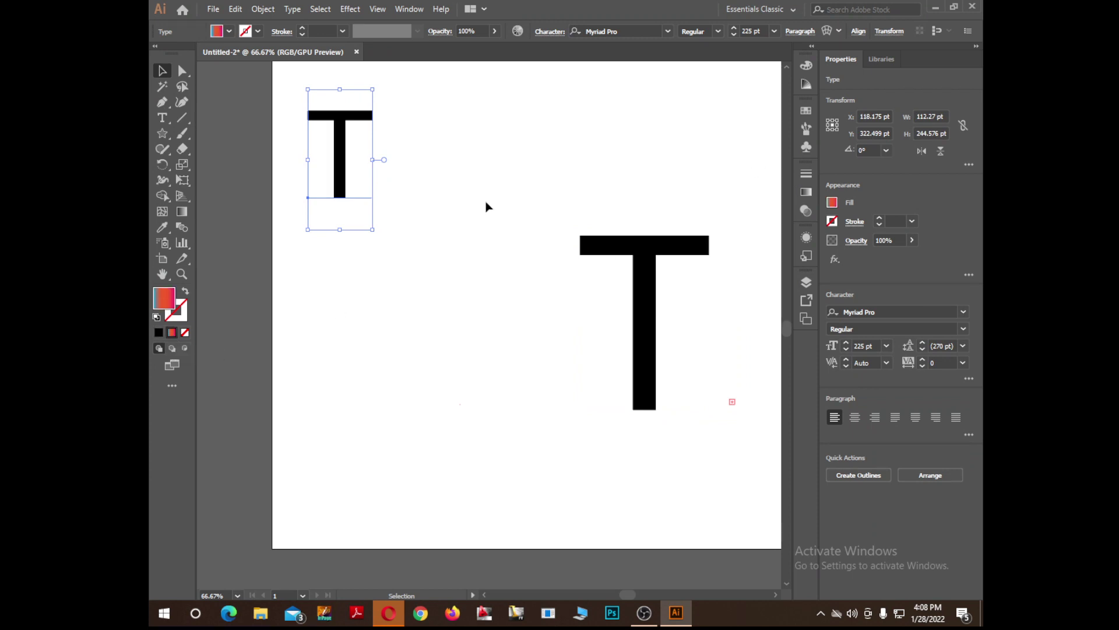
click(439, 141)
Step: Expand the small T's object and fill into shapes and apply the cyan, orange-red and magenta linear gradient to it
click(307, 201)
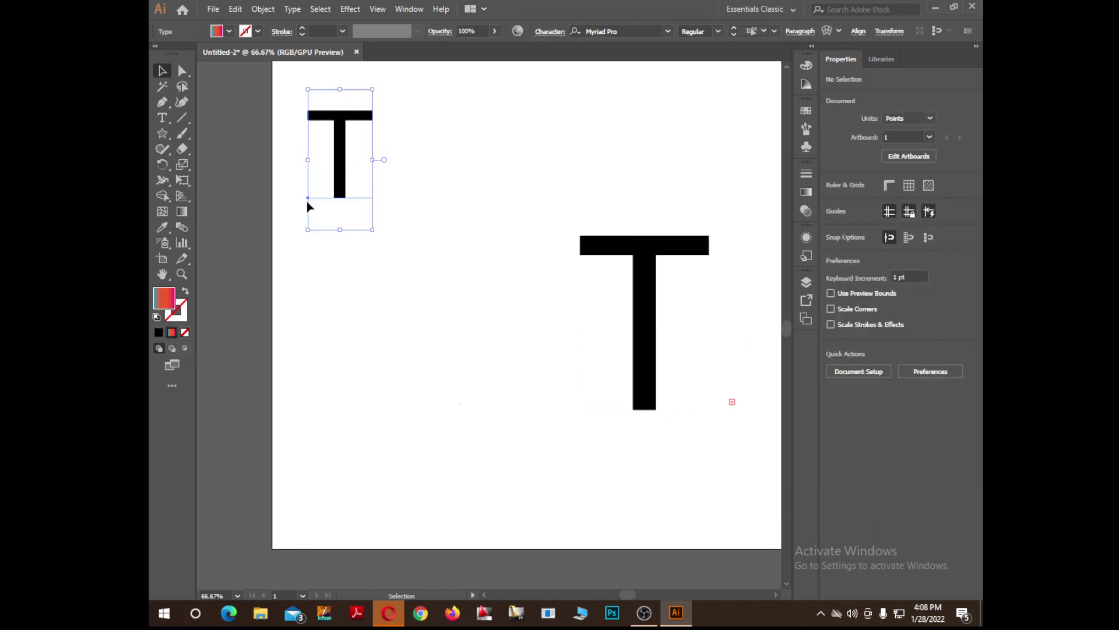
right_click(334, 183)
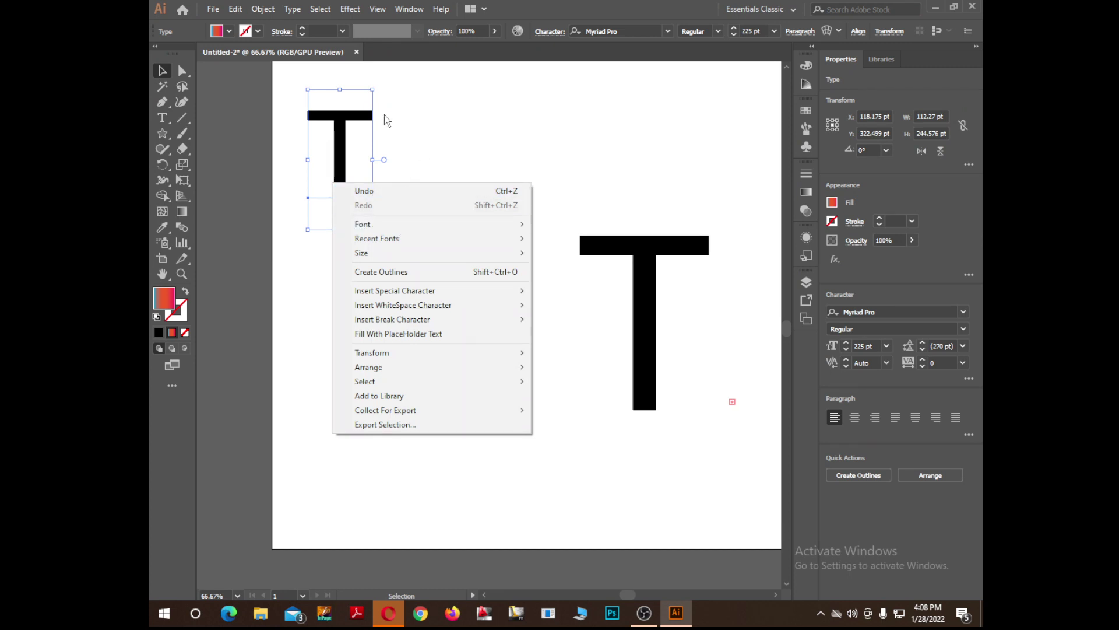
click(262, 9)
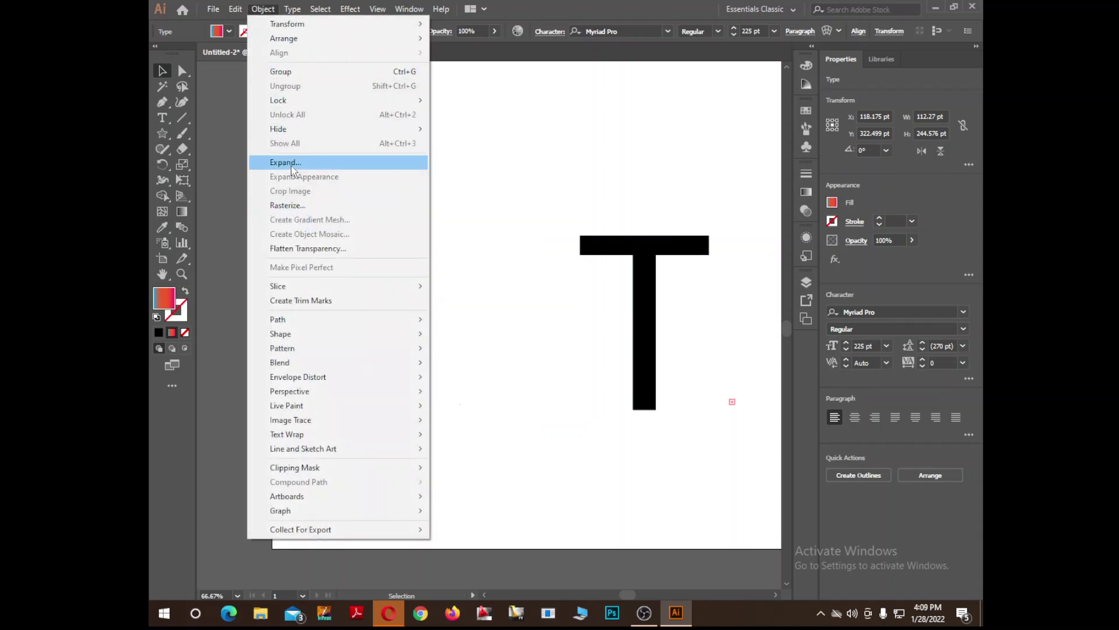
click(293, 164)
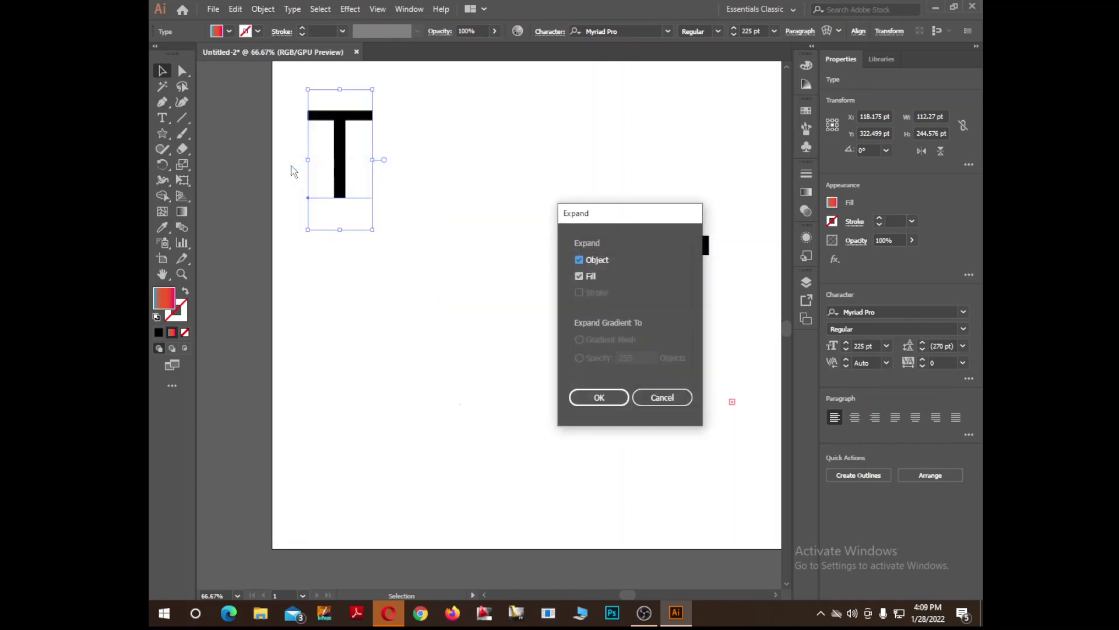
click(600, 397)
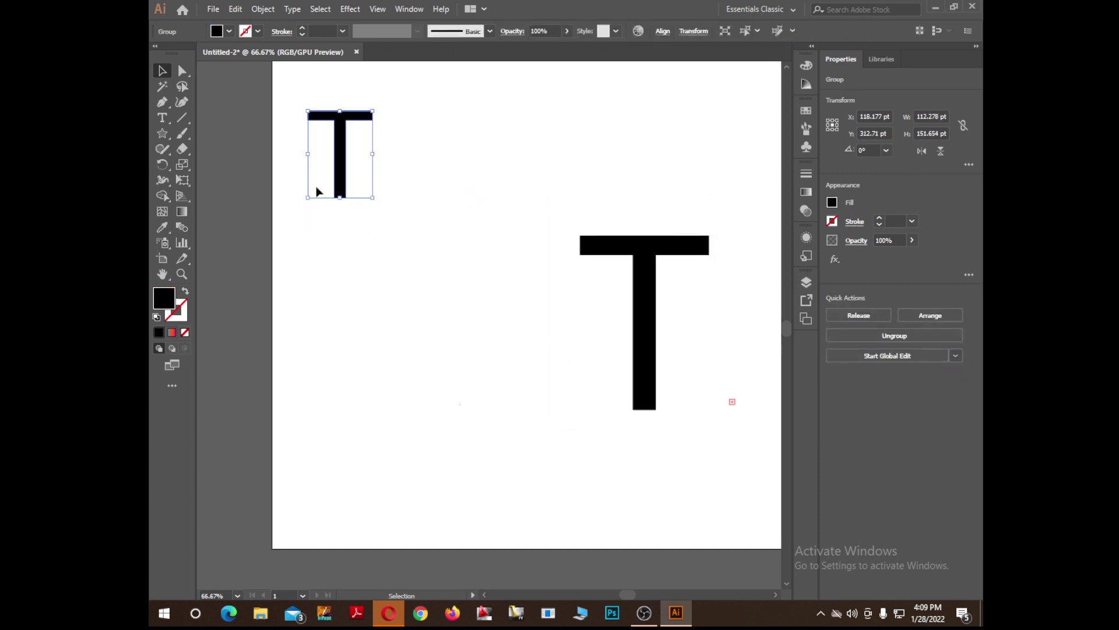
click(172, 333)
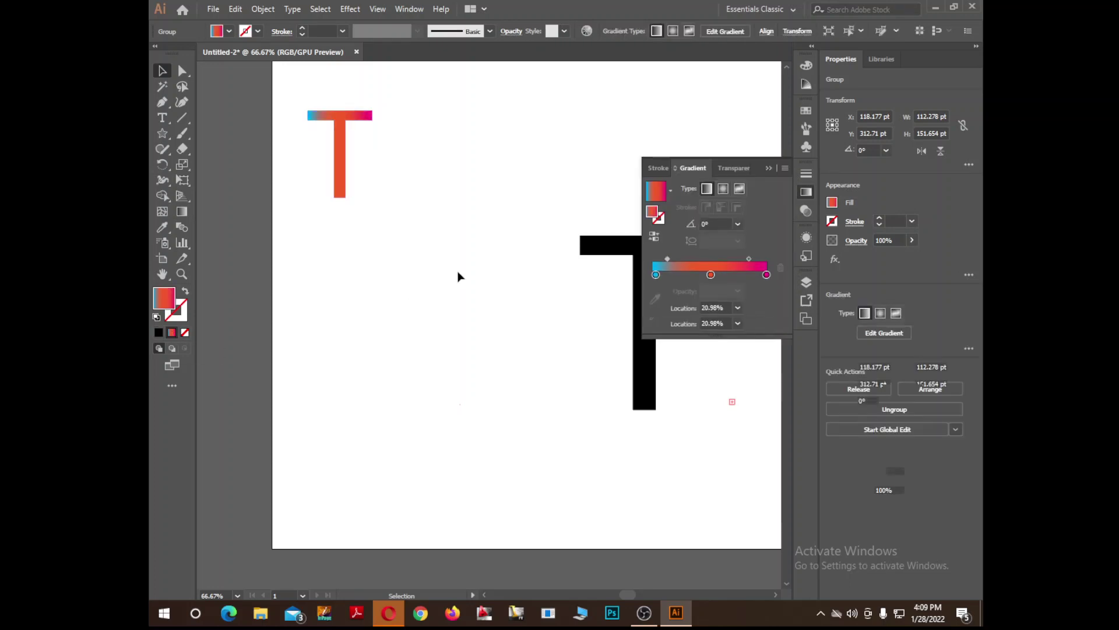
Step: Close the gradient settings and expand the large T's object and fill
click(467, 317)
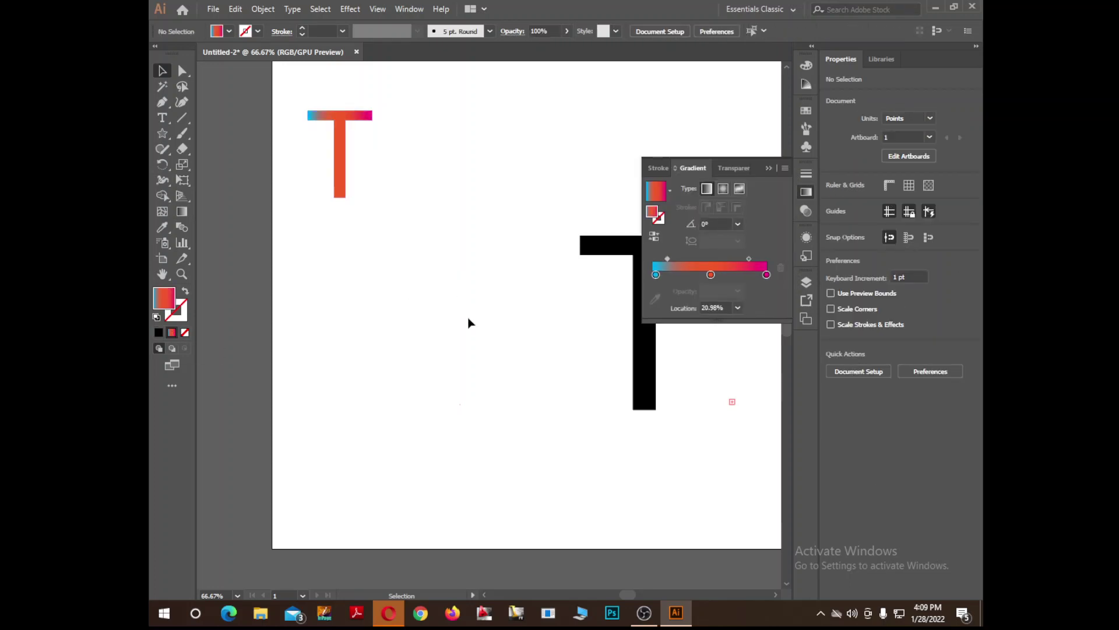
click(772, 169)
drag(753, 187, 565, 378)
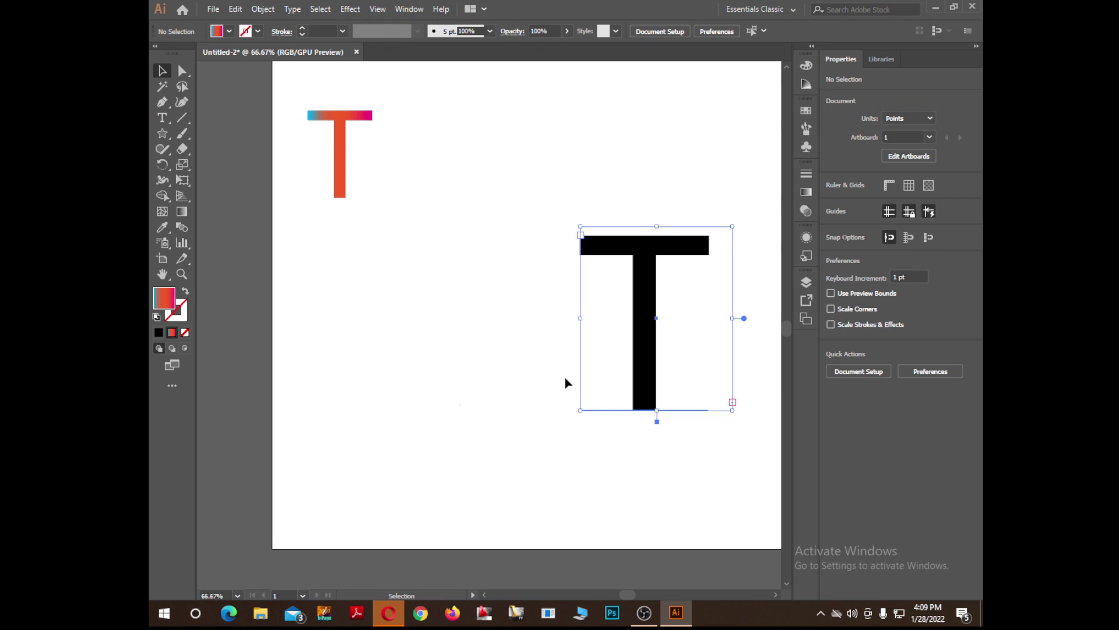
click(263, 9)
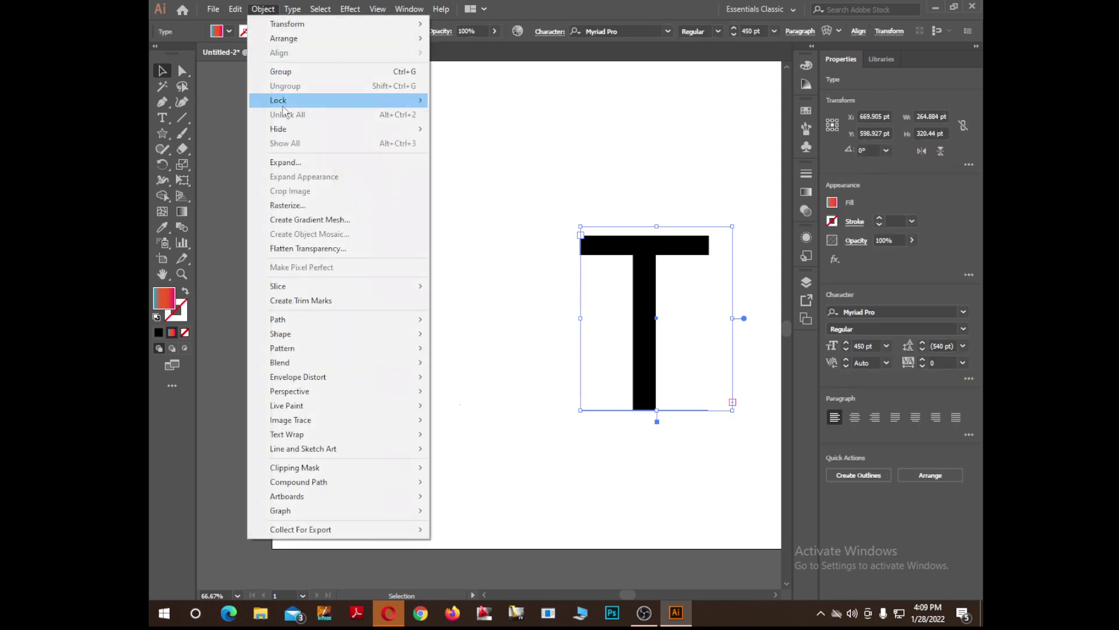
click(294, 163)
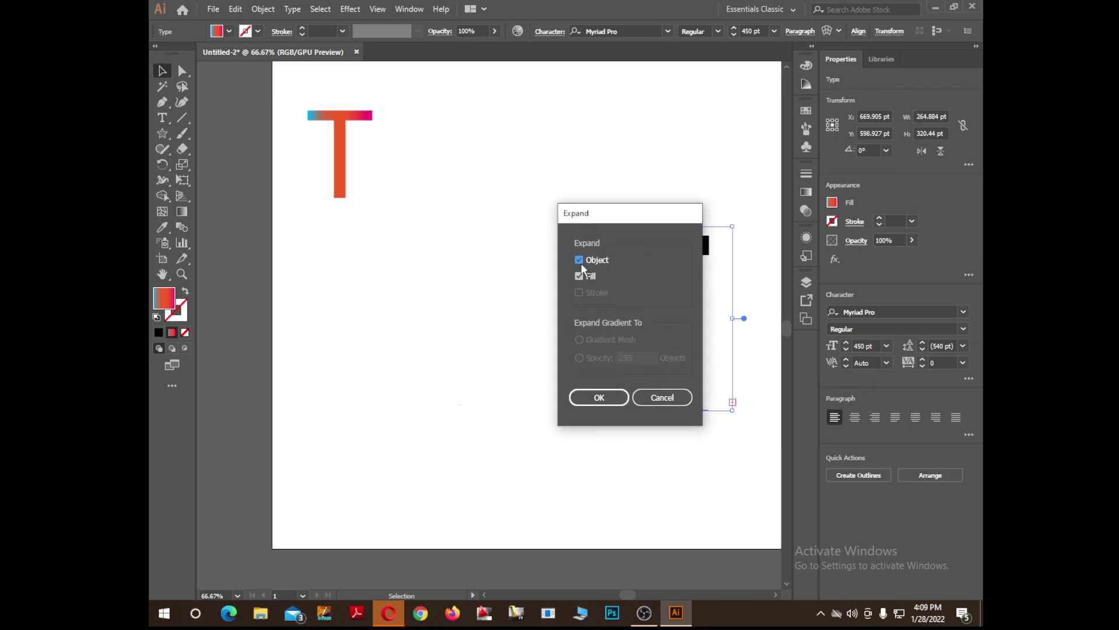
click(607, 397)
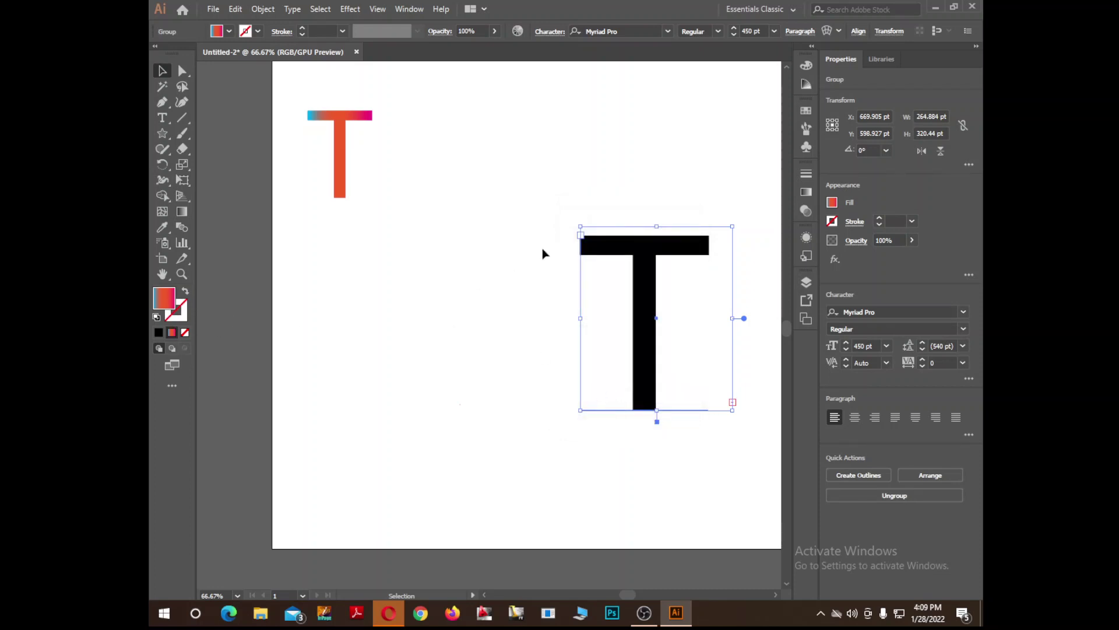
Step: Expand the large T's object and fill a second time and apply the cyan, orange-red and magenta linear gradient to it
click(564, 246)
click(698, 251)
click(256, 9)
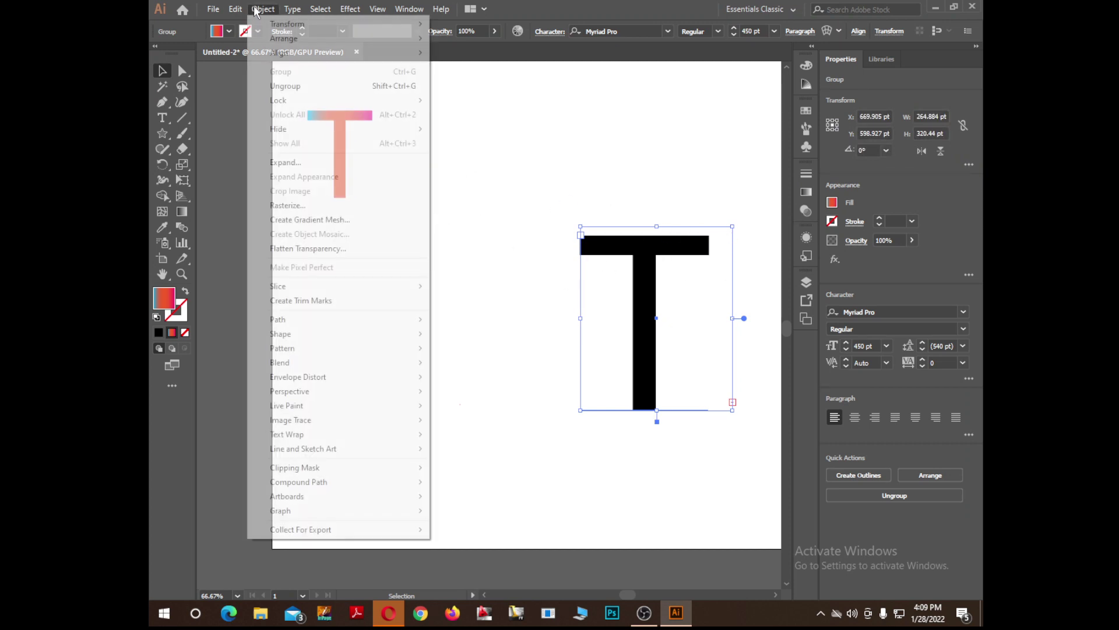
click(303, 164)
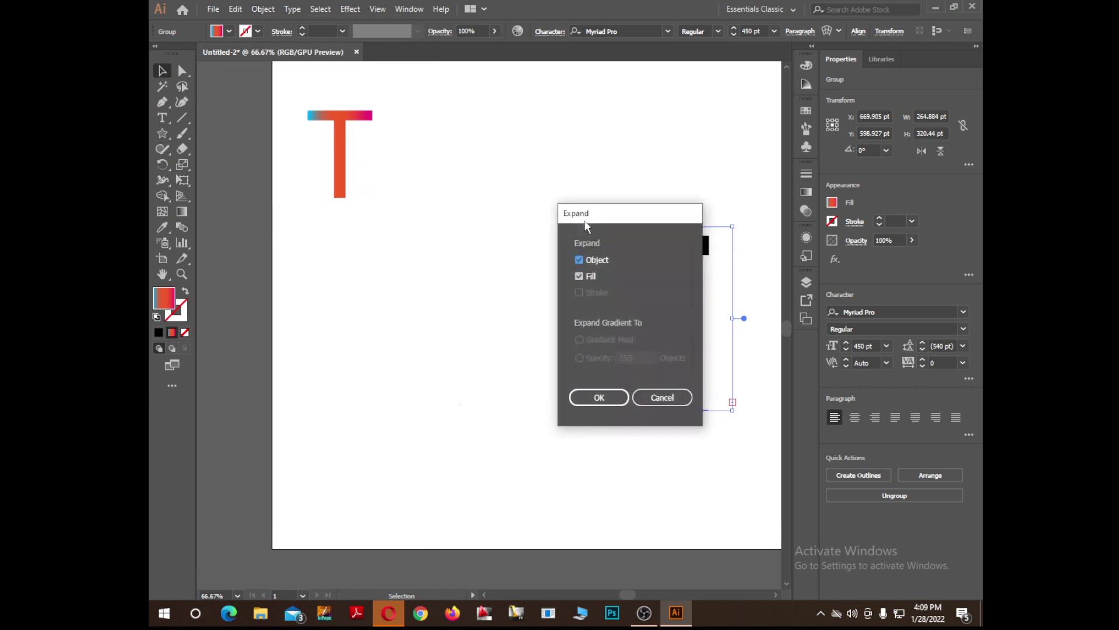
click(603, 395)
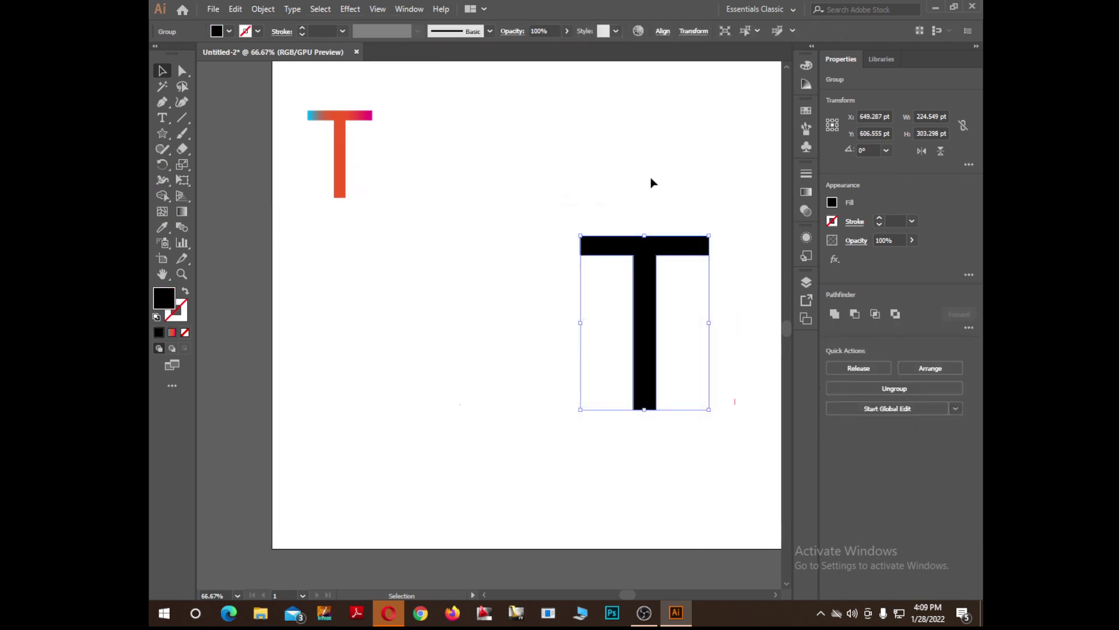
click(173, 332)
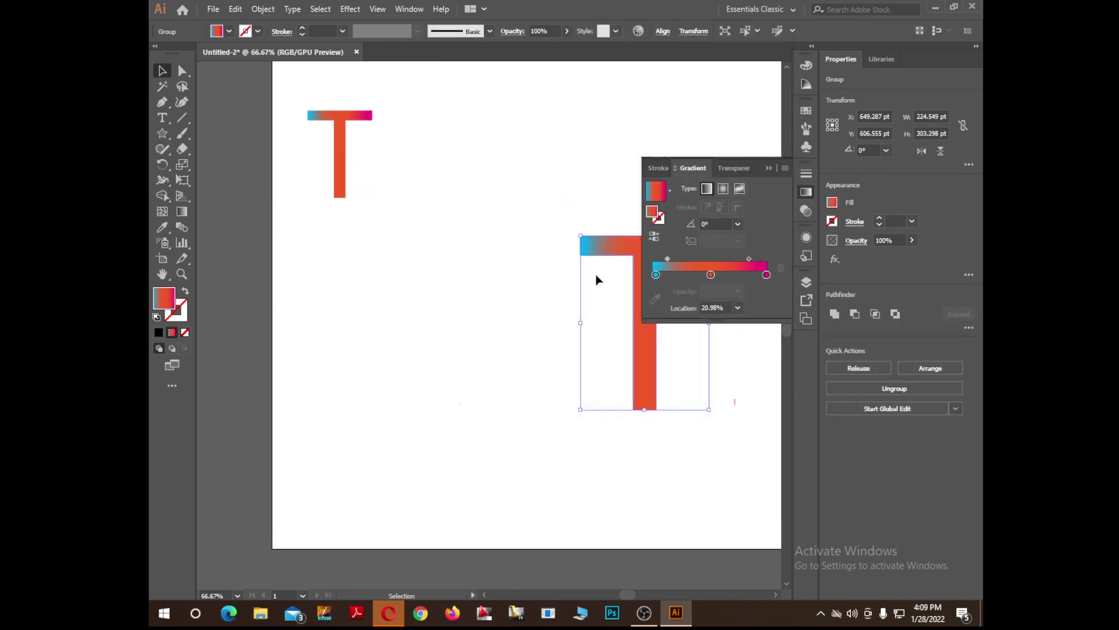
click(492, 337)
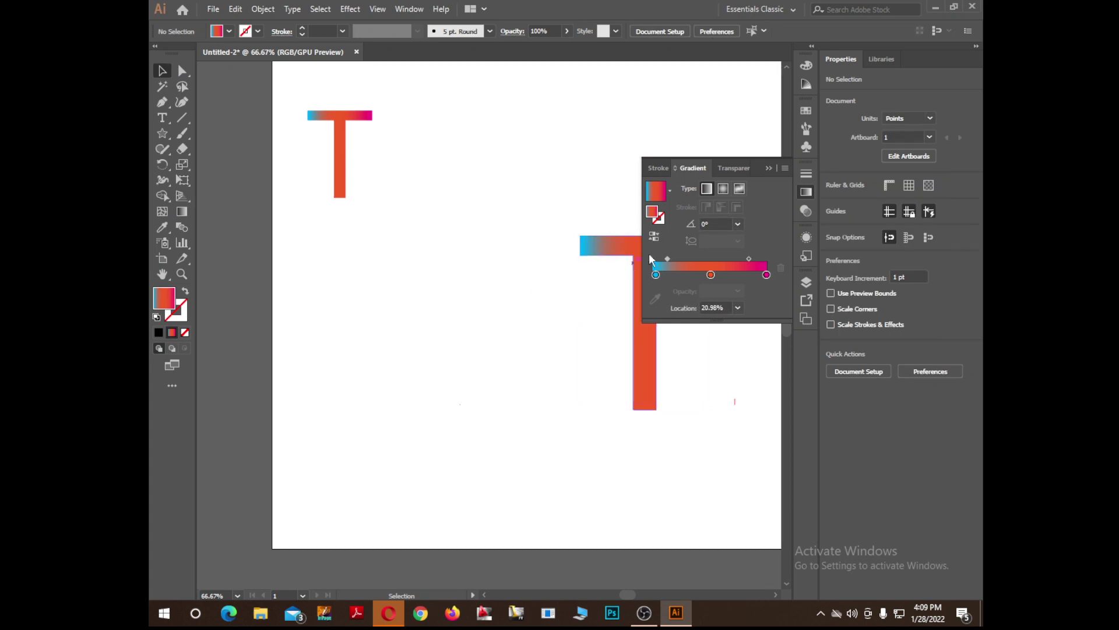
Step: Try removing the gradient's cyan stop and moving the orange-red stop to 14.25% with nothing selected
drag(656, 274, 652, 300)
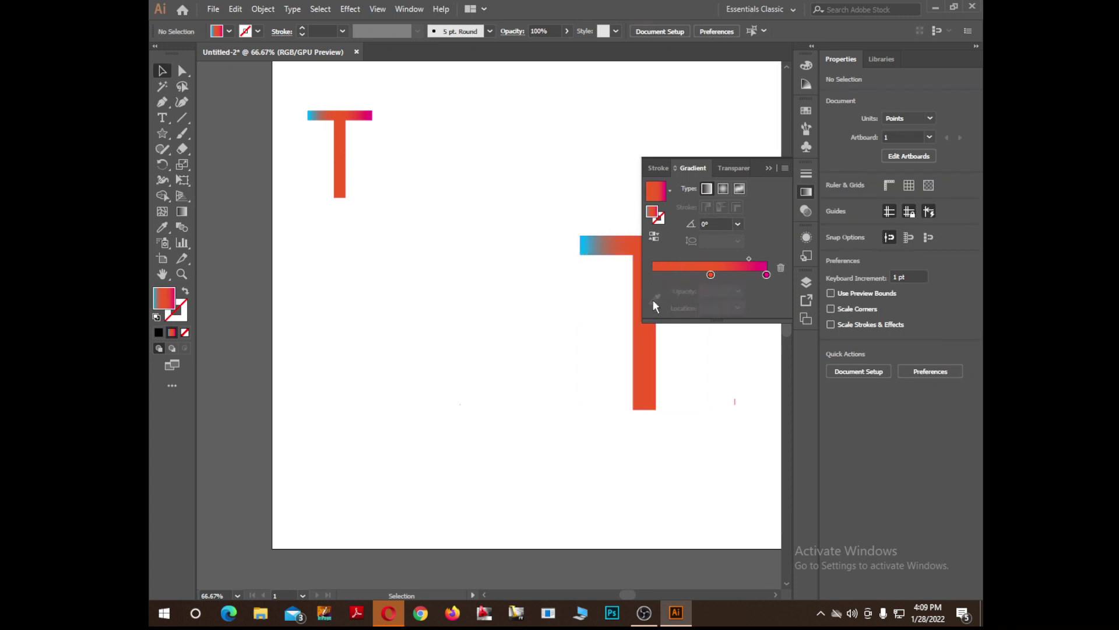
drag(710, 275, 668, 275)
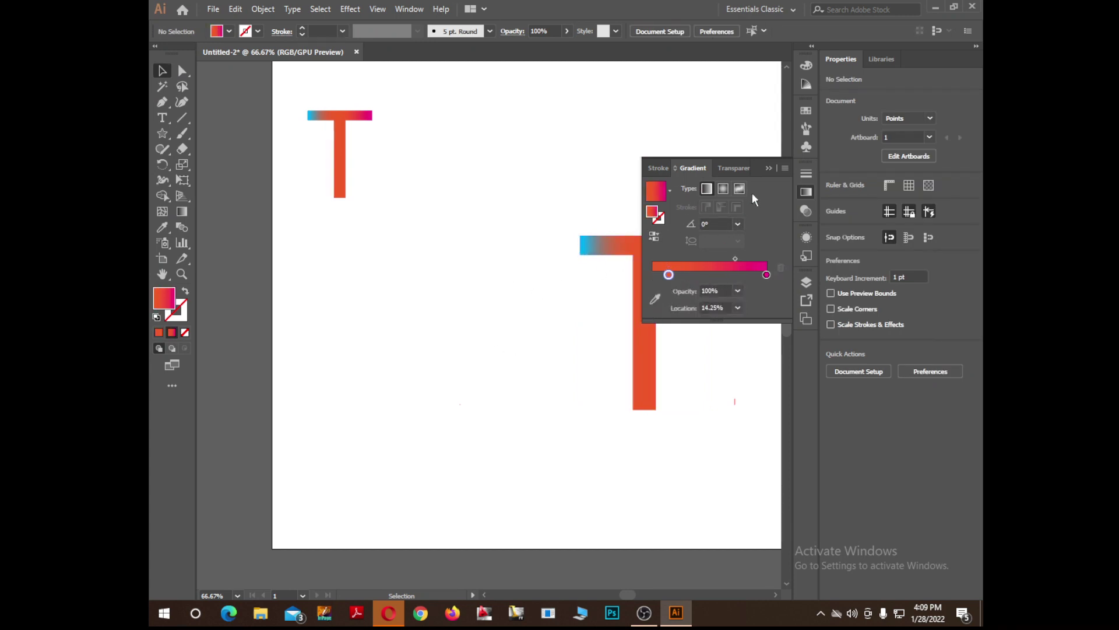
click(770, 169)
click(647, 248)
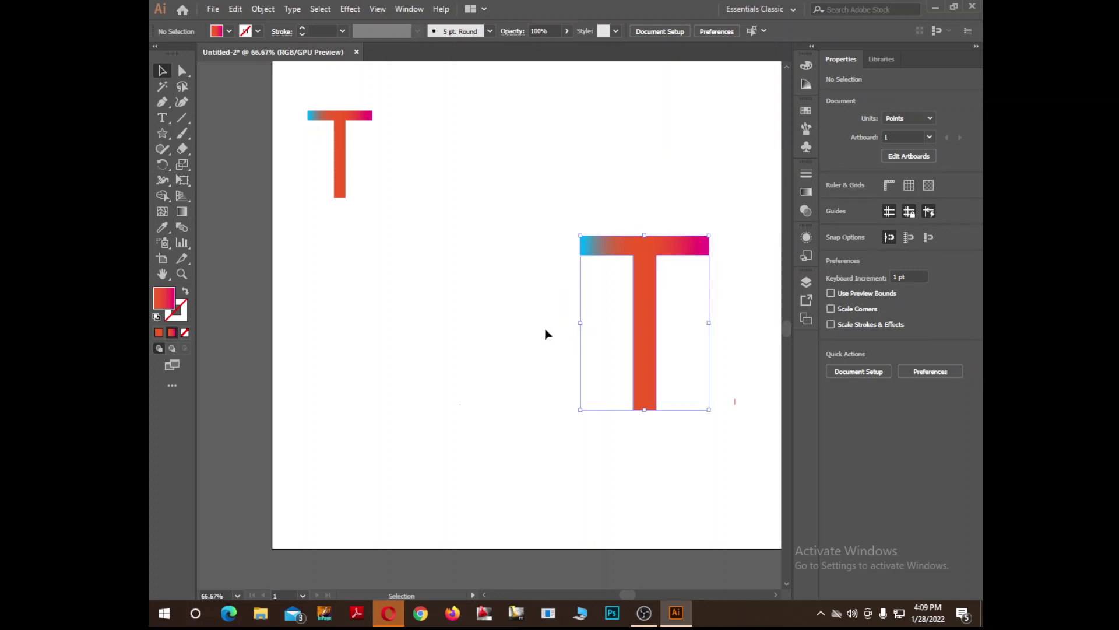
click(624, 182)
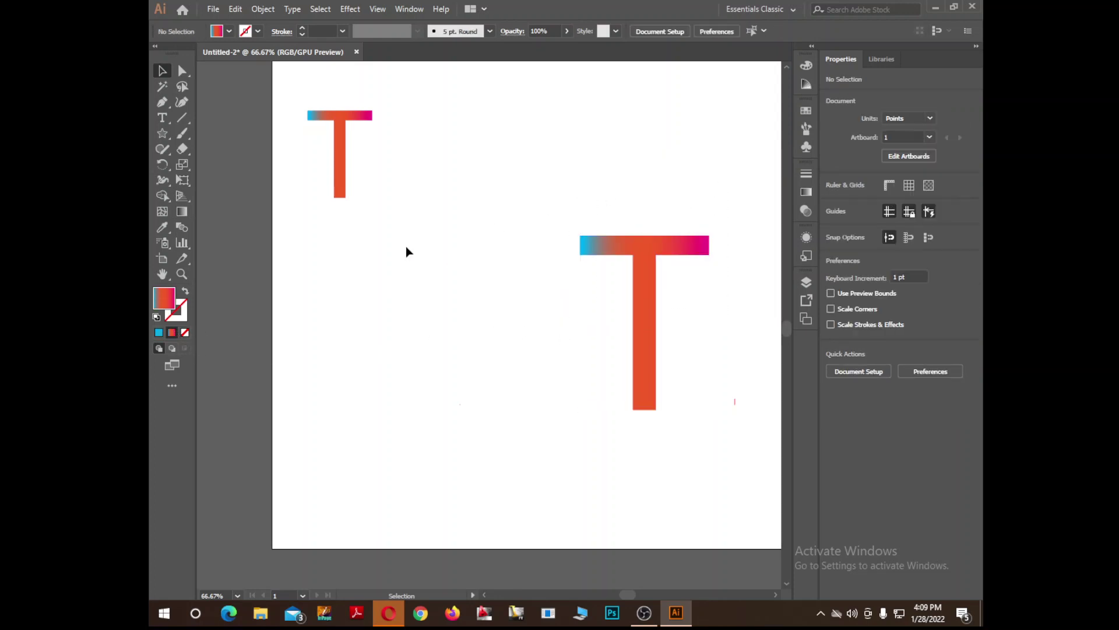
Step: Select both the small and large T and confirm the blend options with spacing at 300 specified steps
click(345, 178)
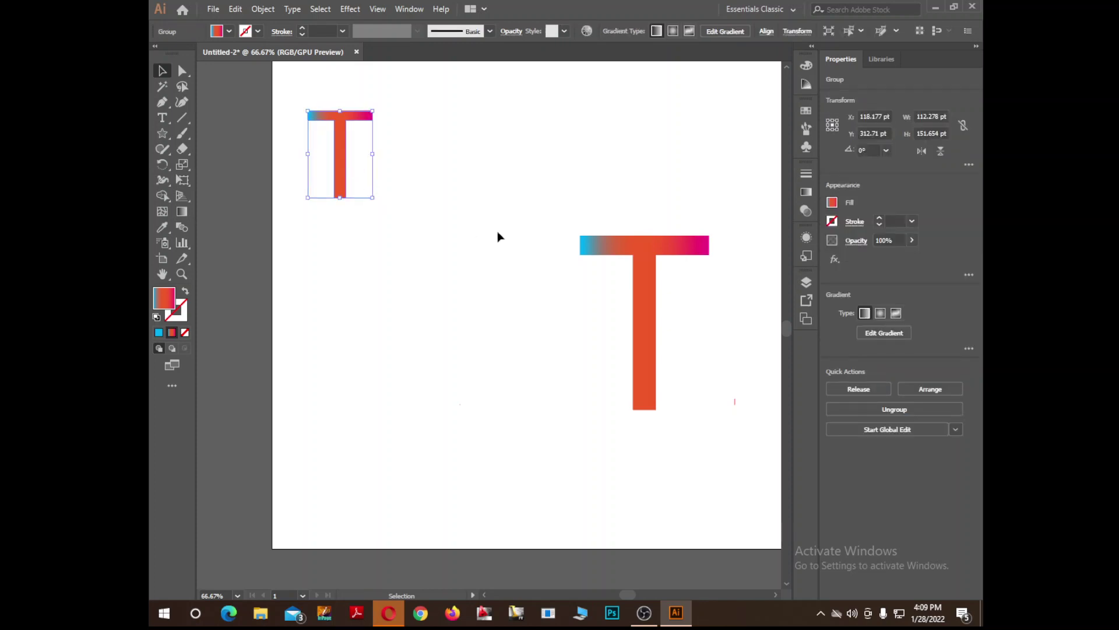
shift+click(585, 254)
key(ctrl+g)
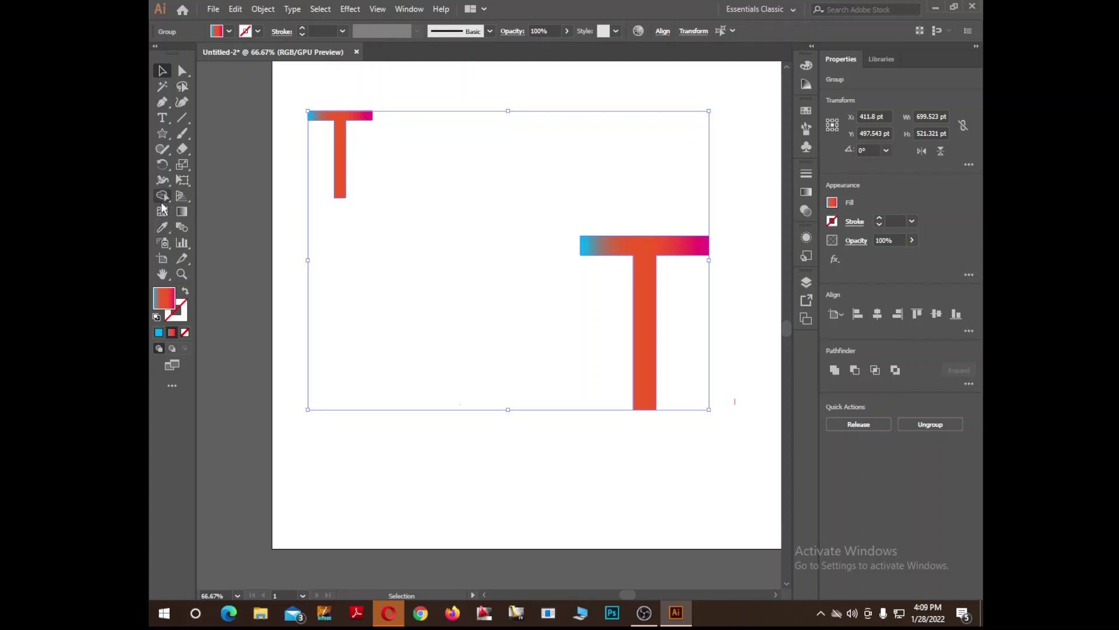
click(185, 227)
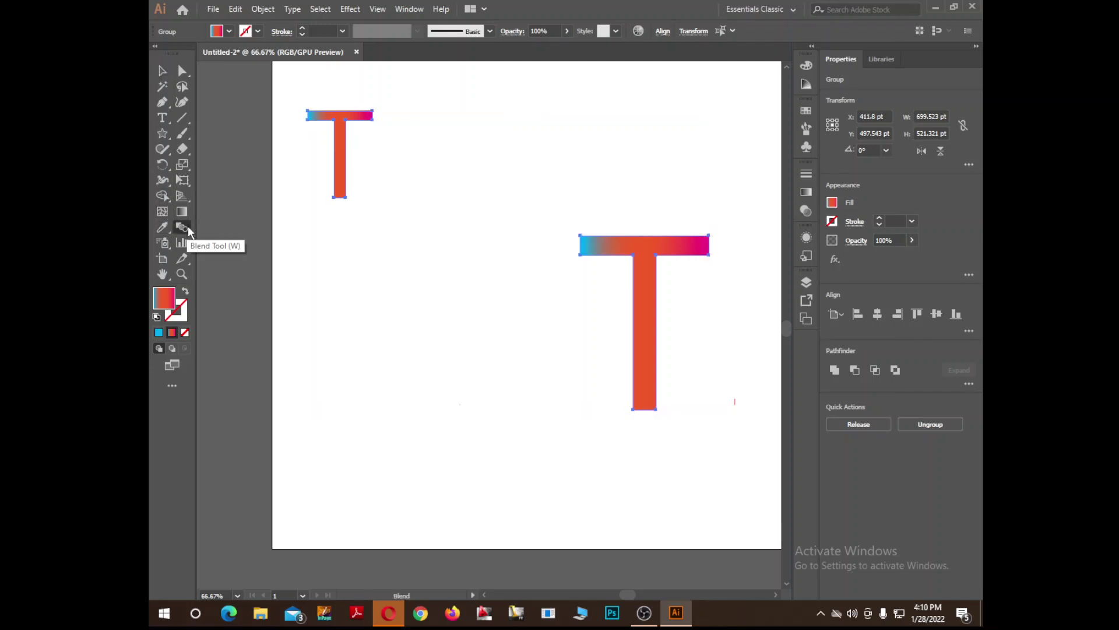
double_click(188, 228)
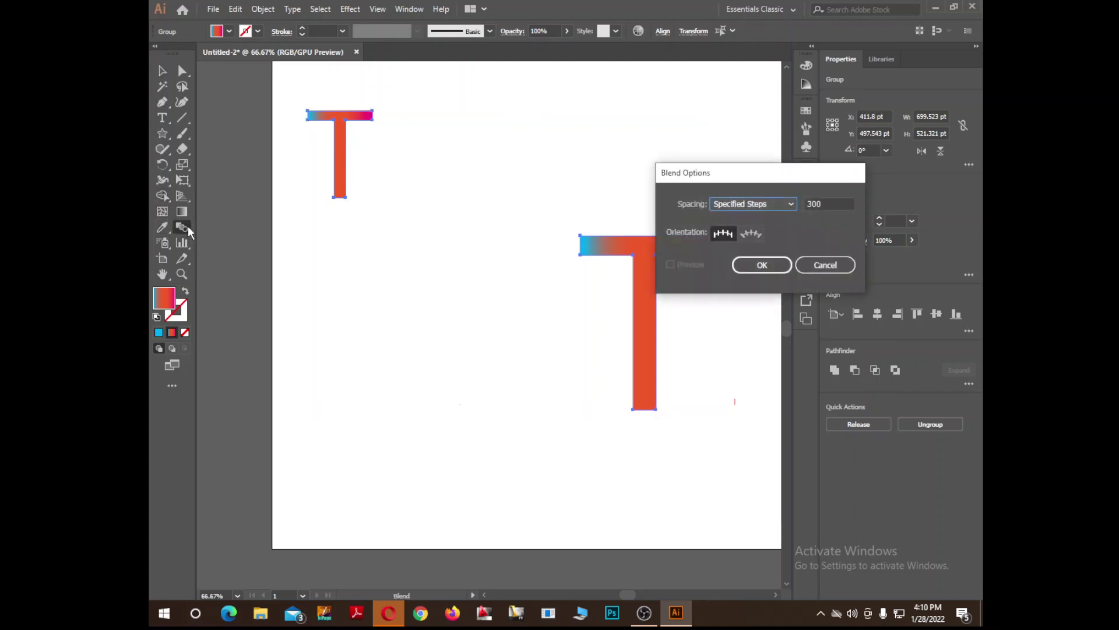
click(757, 267)
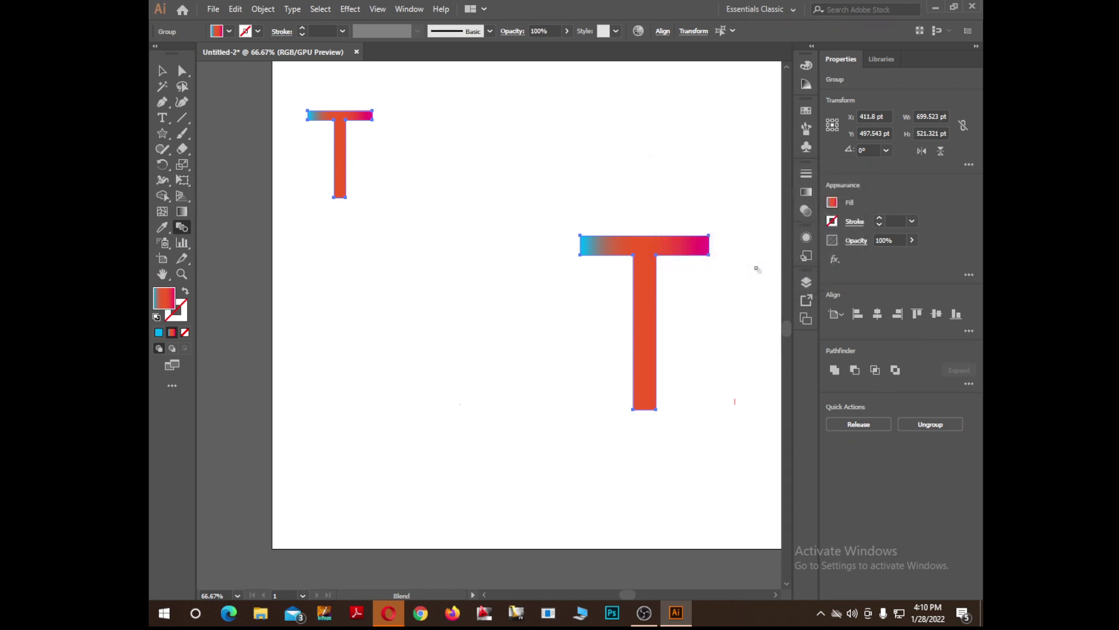
double_click(183, 229)
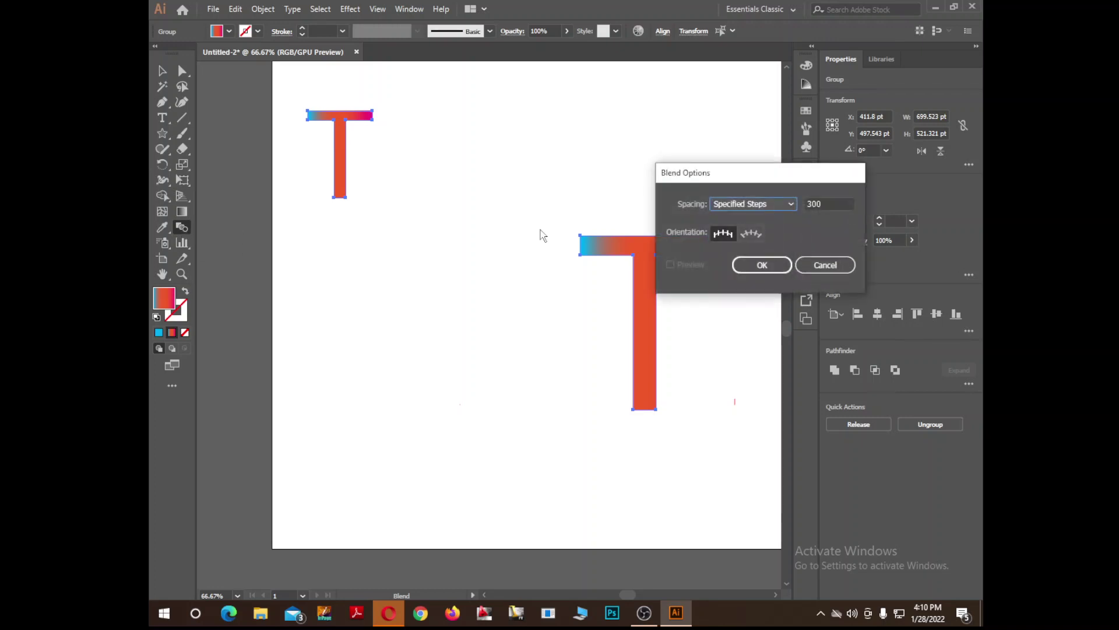
click(762, 266)
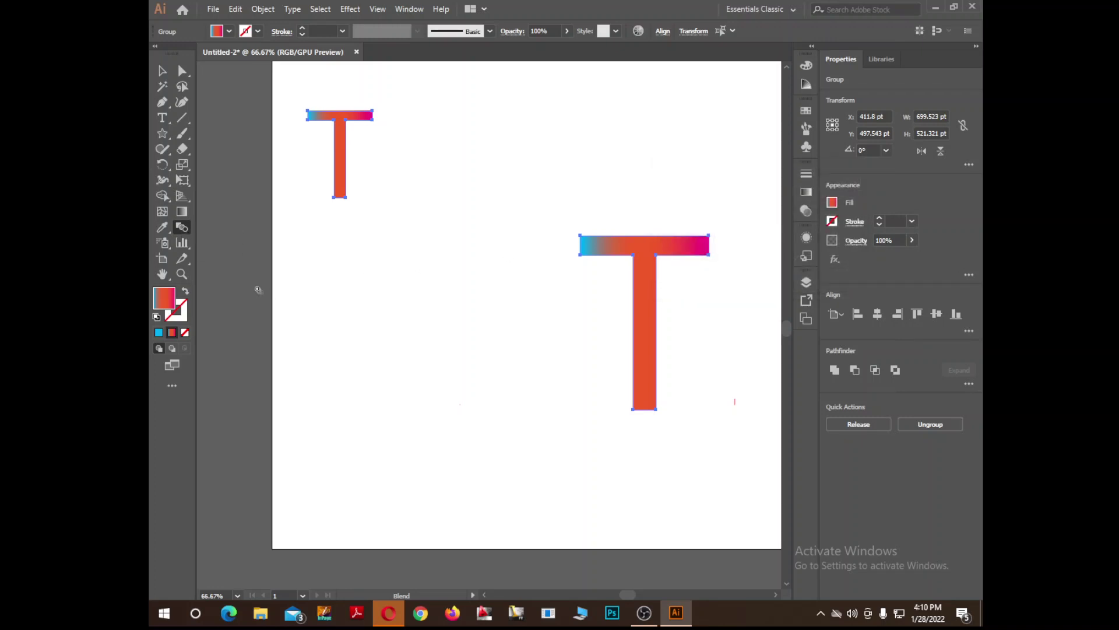
Step: Make a blend between the small and large T and deselect it
key(ctrl)
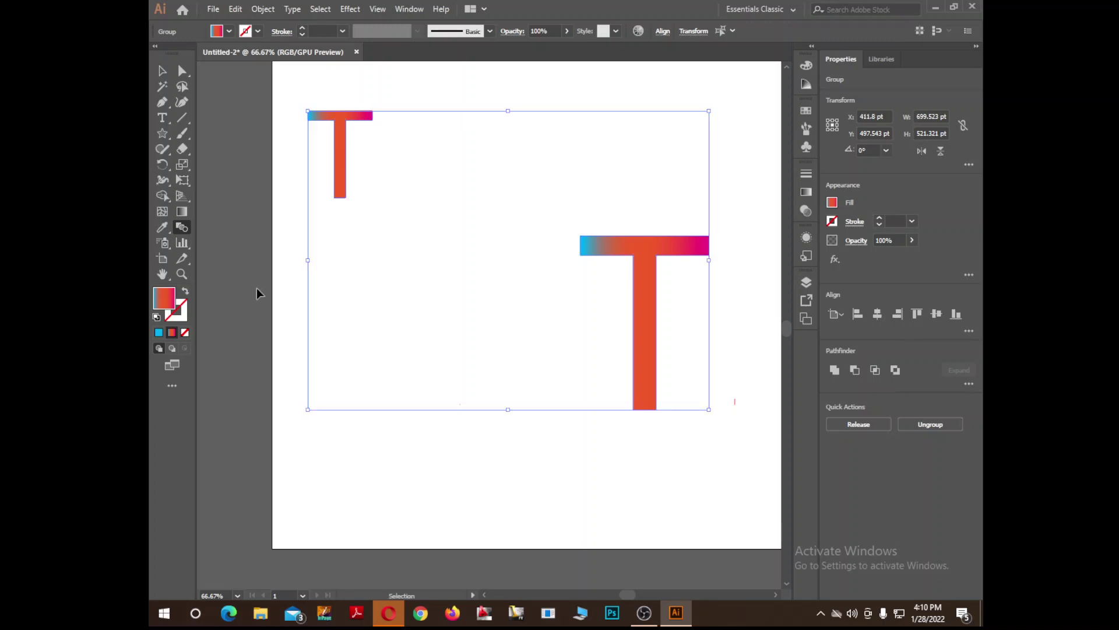
key(ctrl+alt+b)
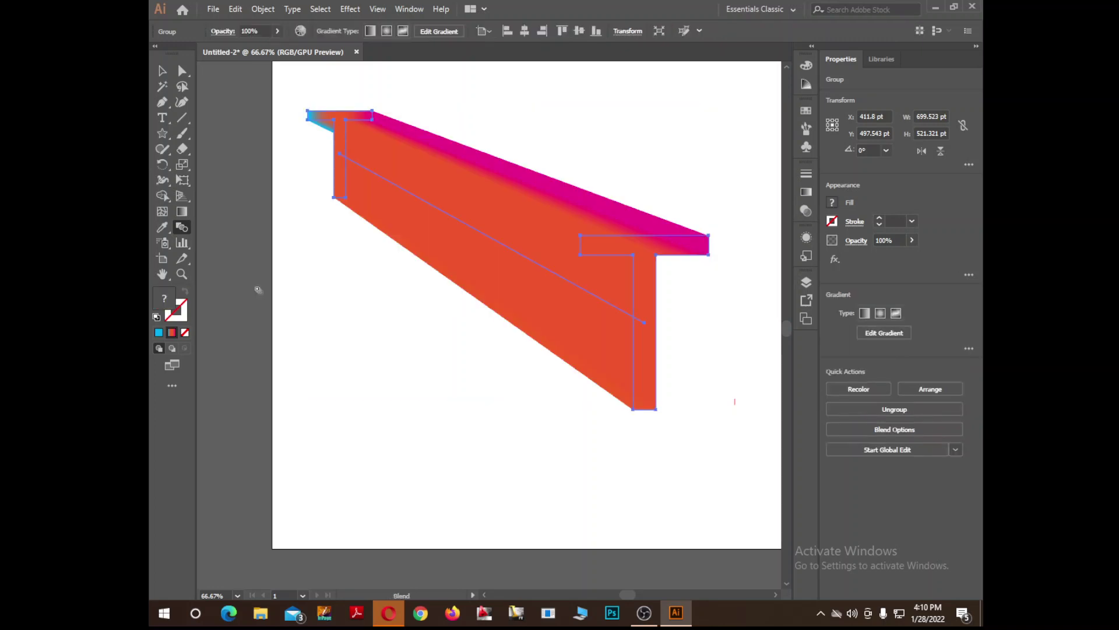
click(162, 70)
click(750, 254)
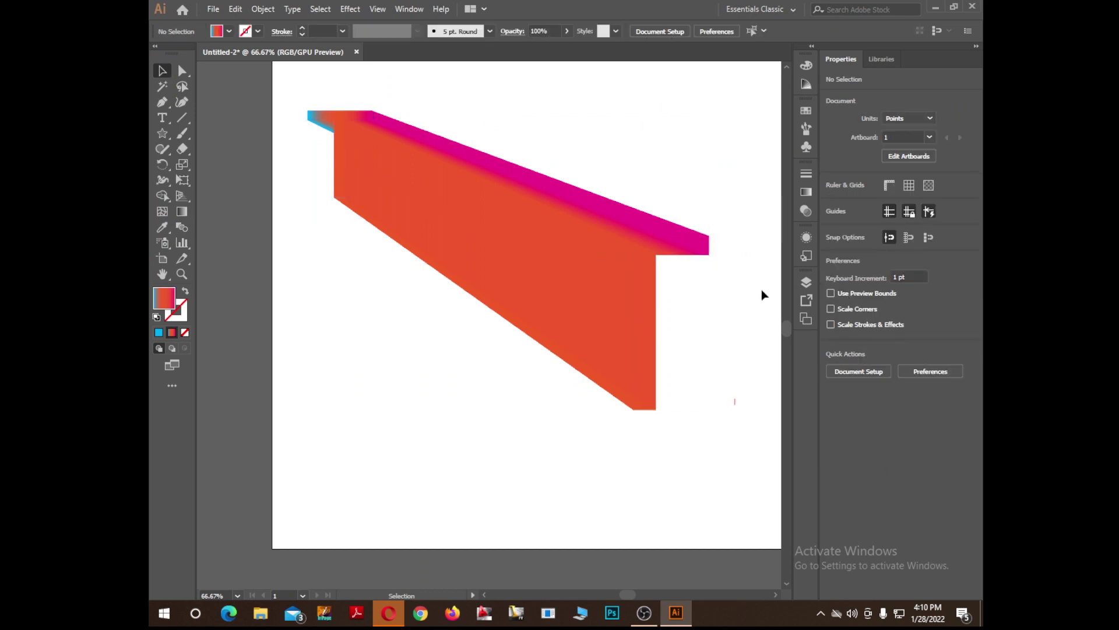
Step: Select only the small T inside the blend and fill it with solid cyan (#00aeef)
click(336, 134)
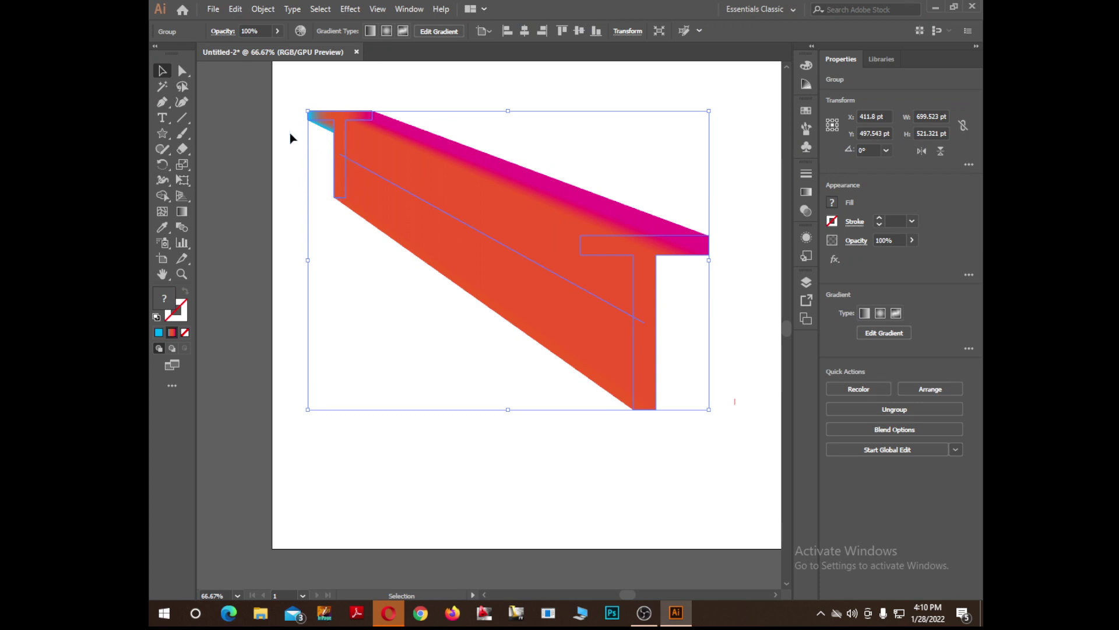
click(182, 71)
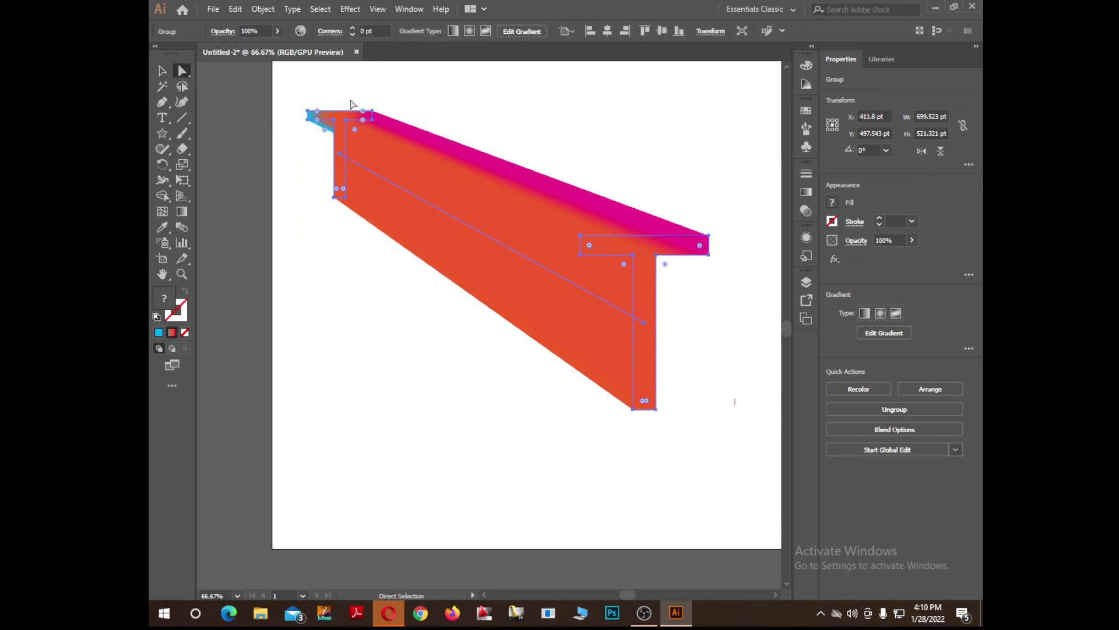
click(351, 85)
click(345, 142)
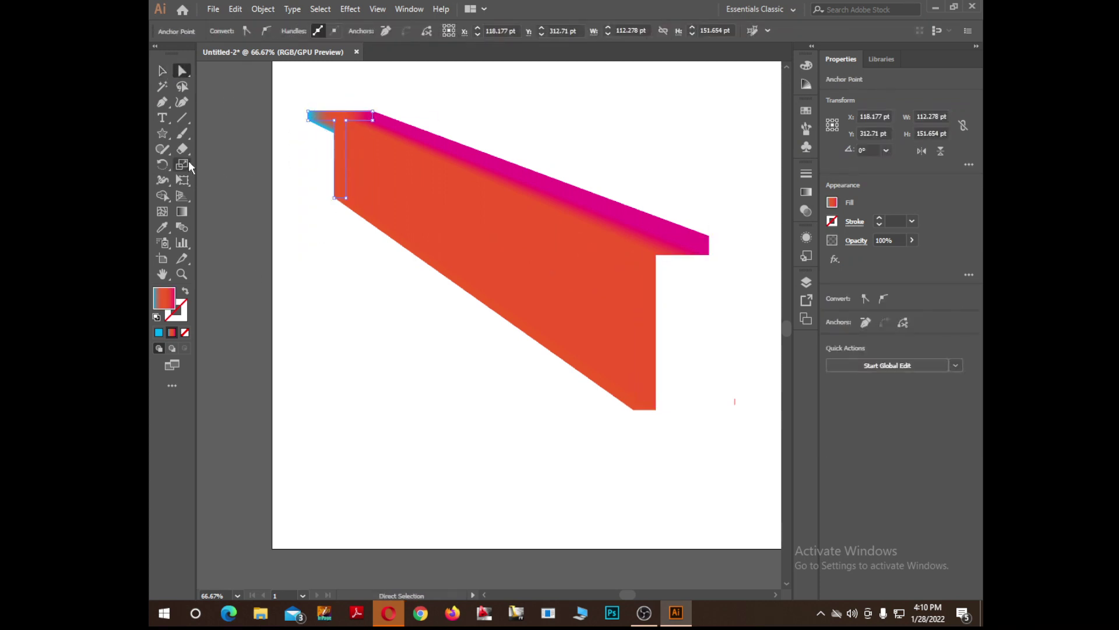
click(159, 332)
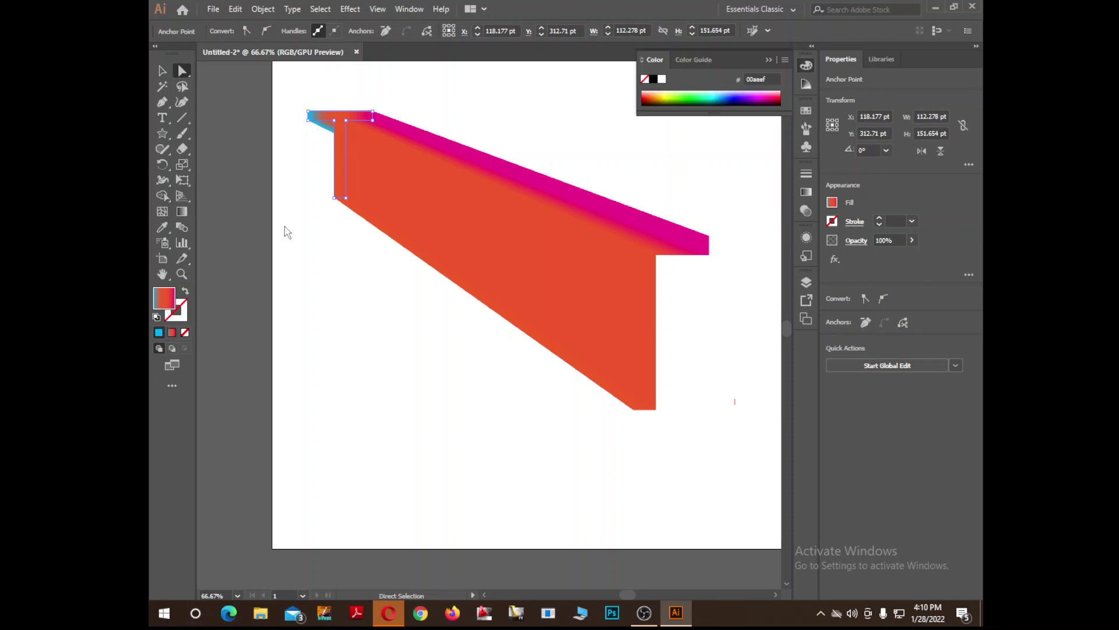
click(320, 163)
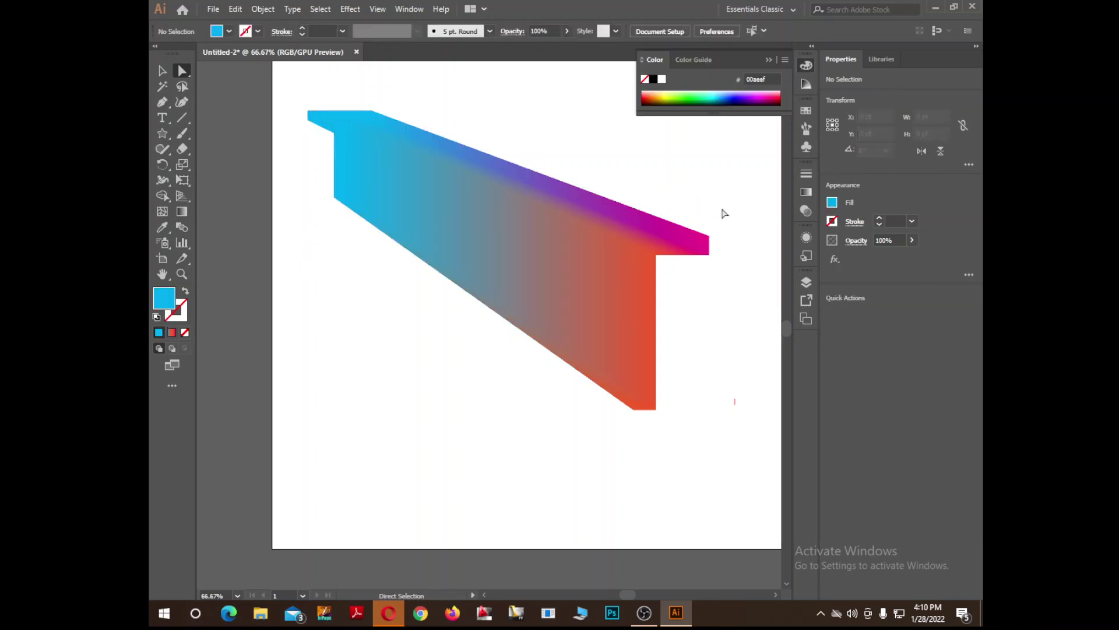
Step: Select only the large T inside the blend and give it a black fill (#231f20) with a 1 pt white stroke
drag(725, 207, 583, 274)
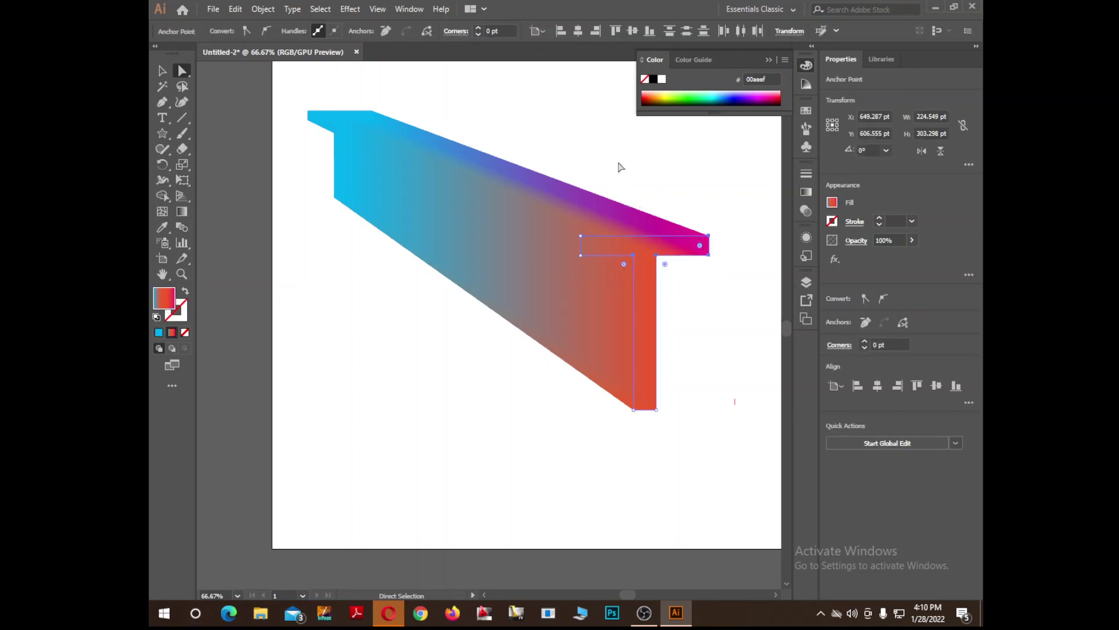
click(157, 316)
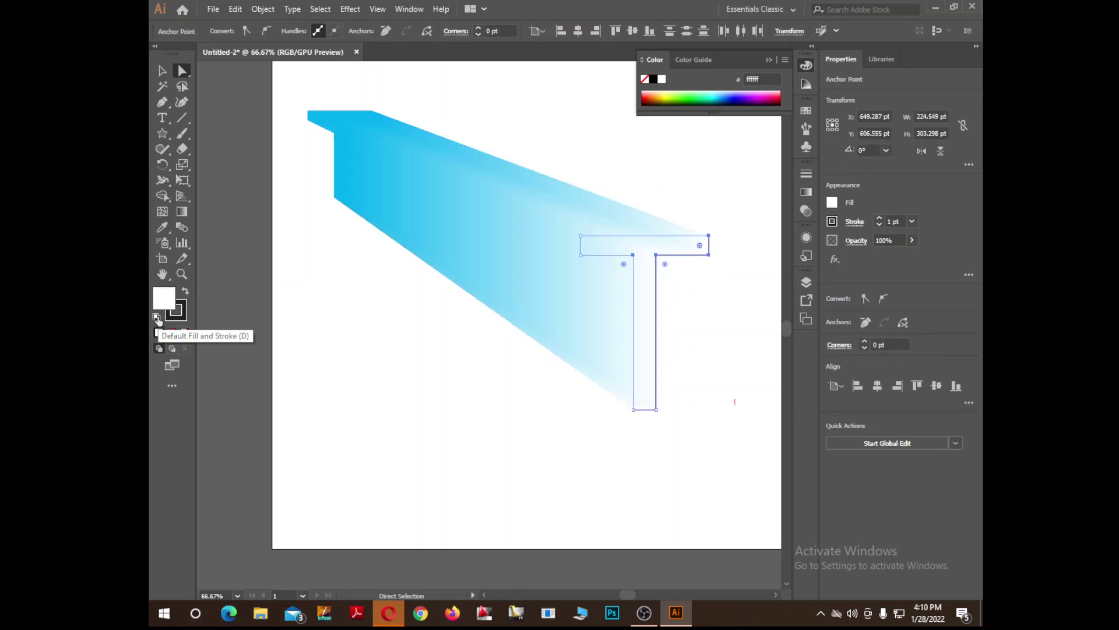
click(185, 292)
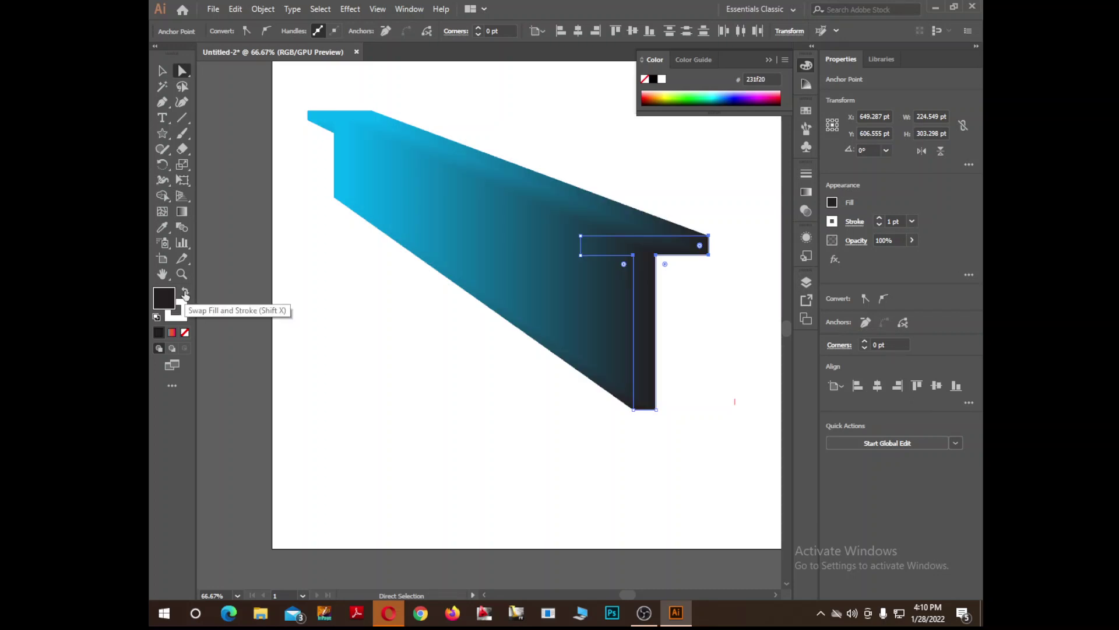
click(242, 302)
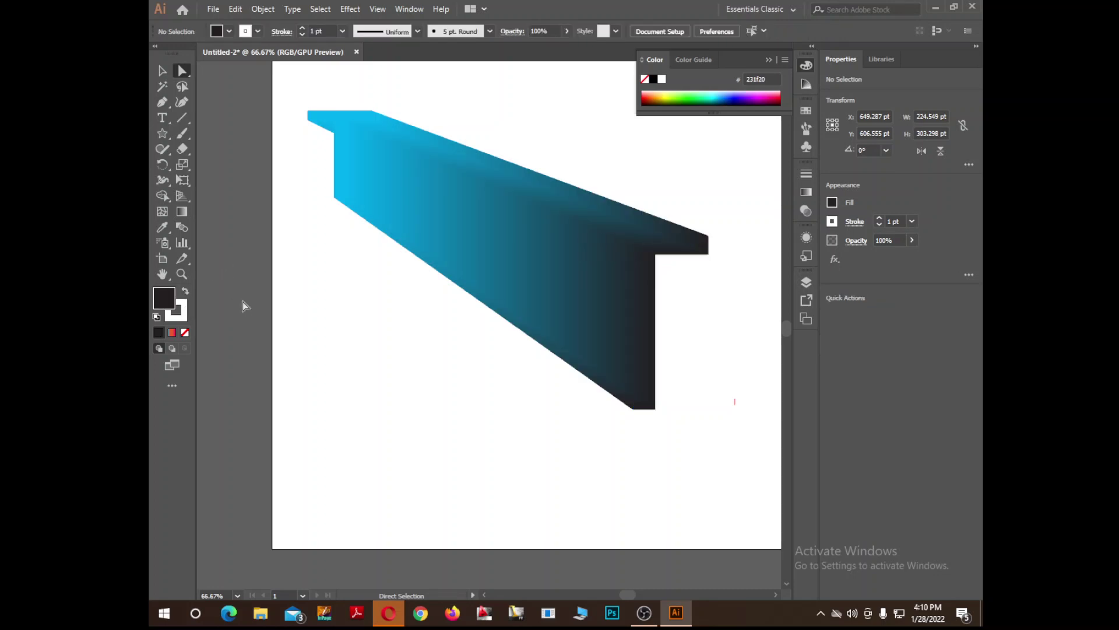
Step: Select only the large T inside the blend, raise its white stroke to 7 pt and deselect it
click(162, 70)
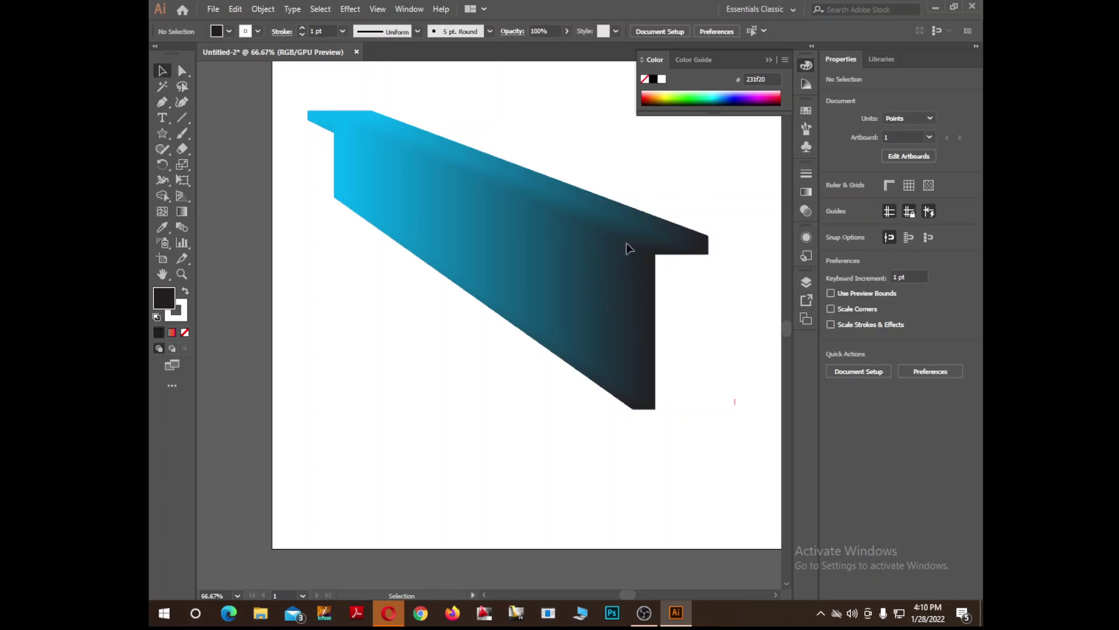
click(605, 241)
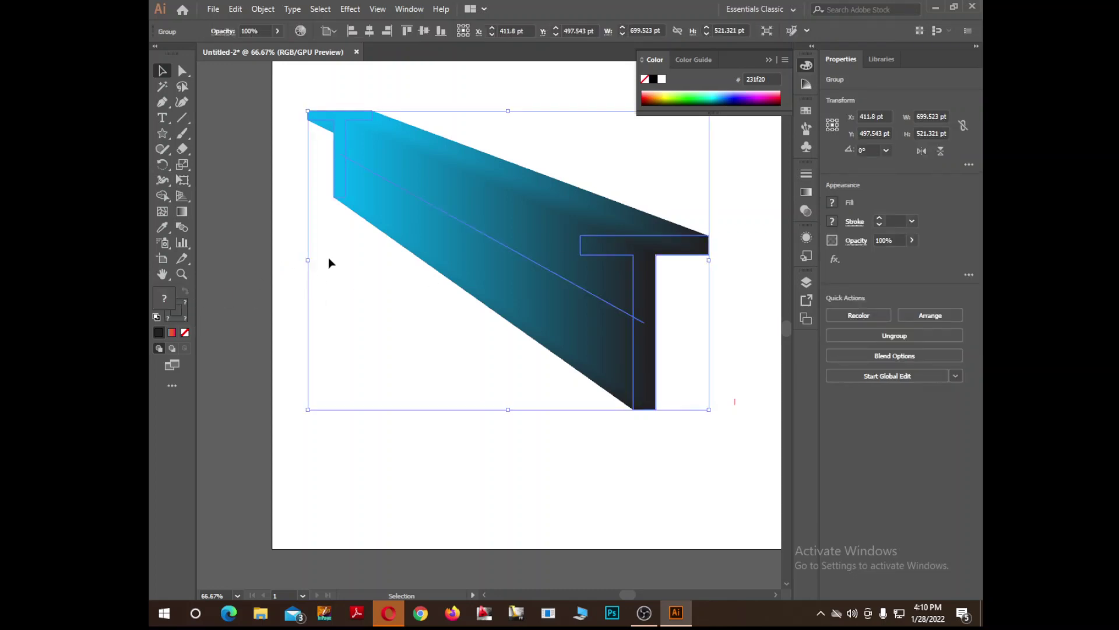
click(182, 71)
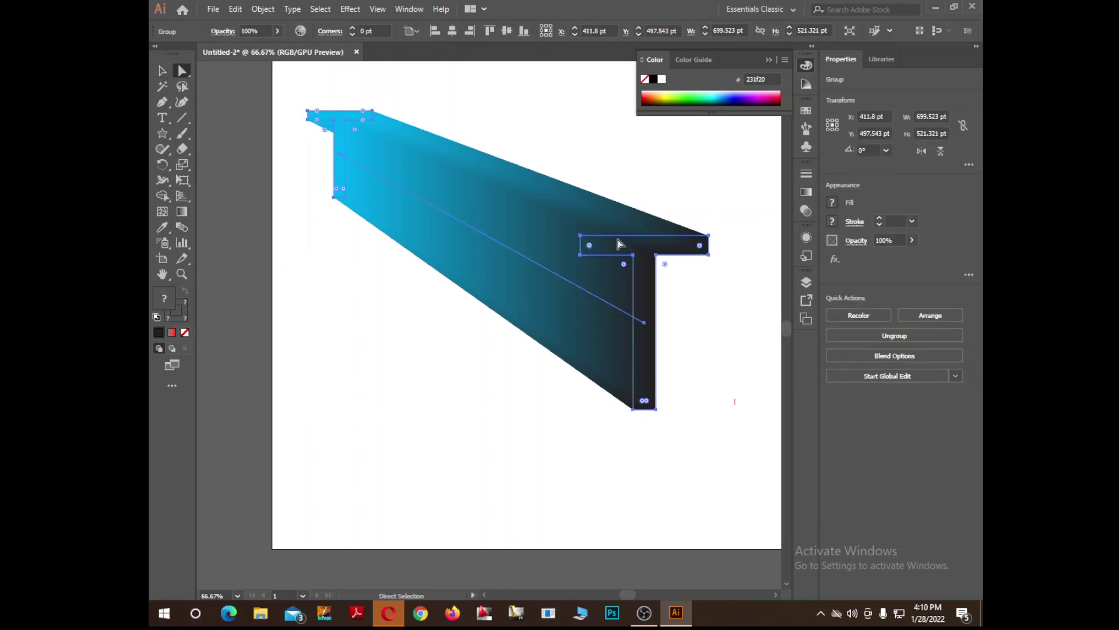
click(432, 393)
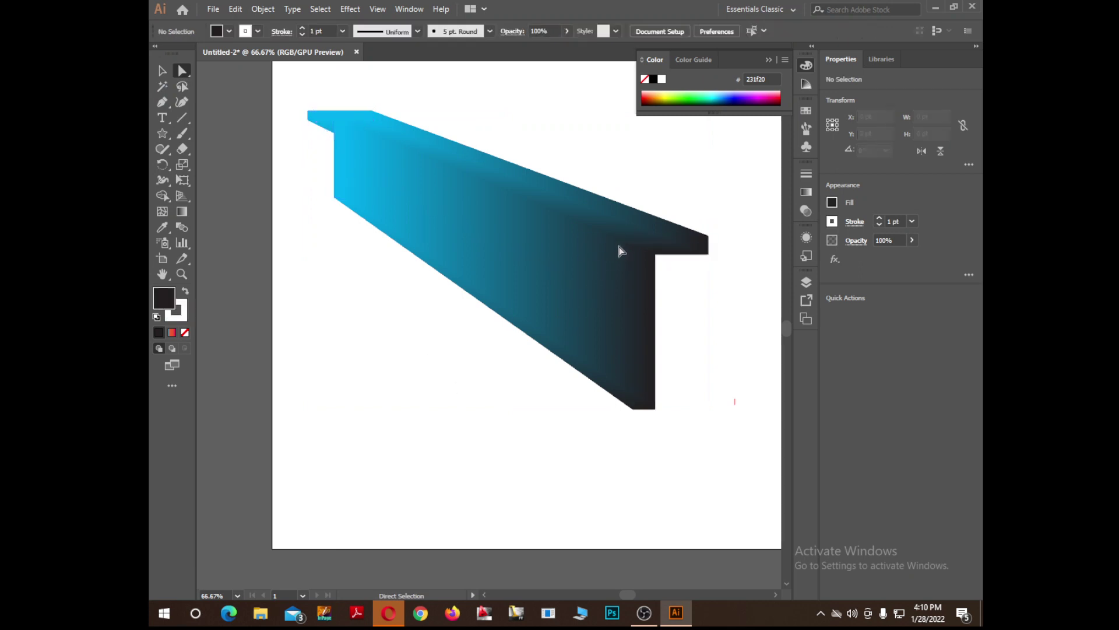
click(620, 238)
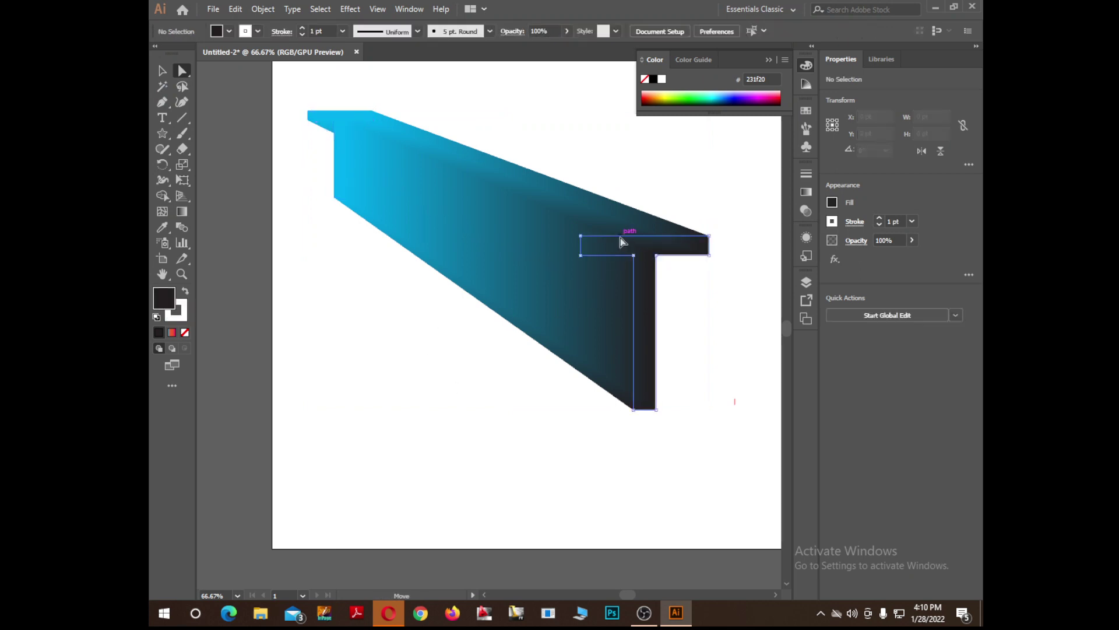
click(182, 307)
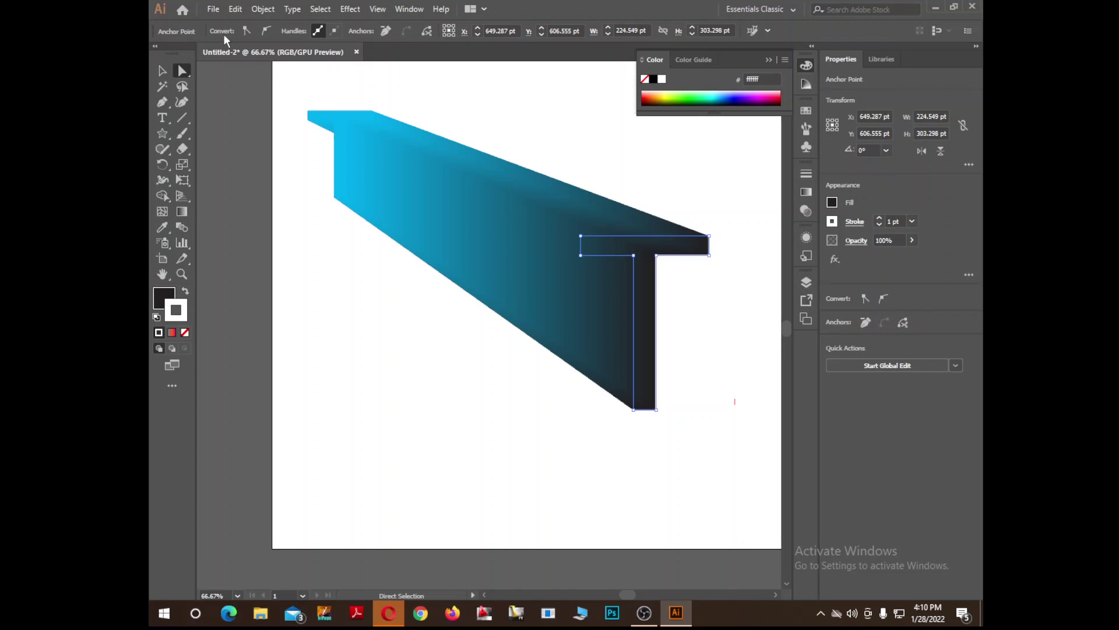
click(163, 71)
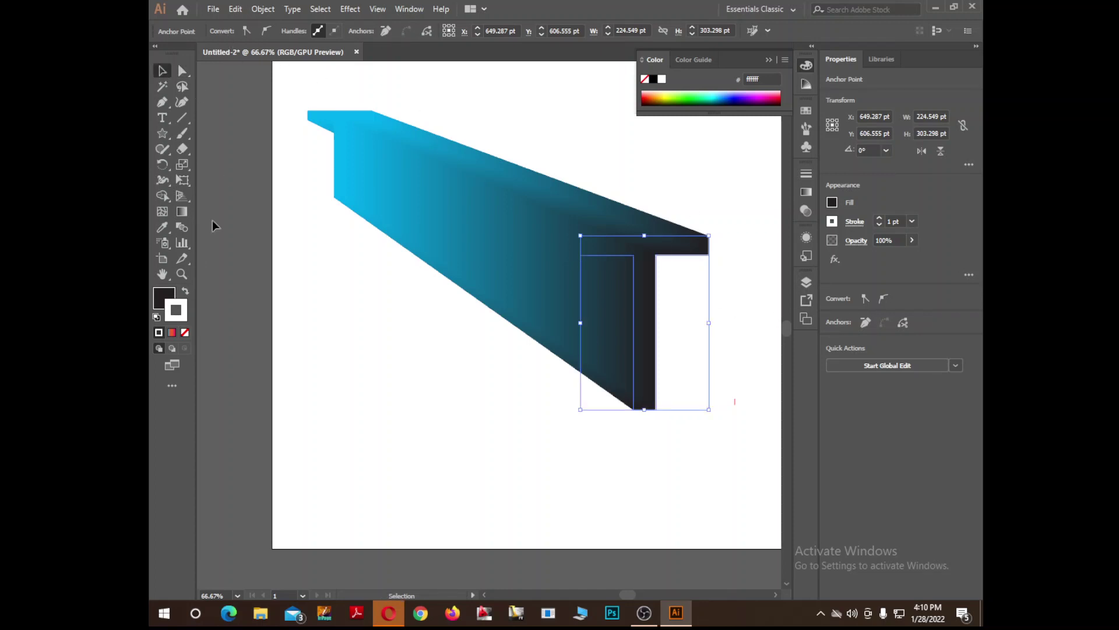
key(ctrl+shift+a)
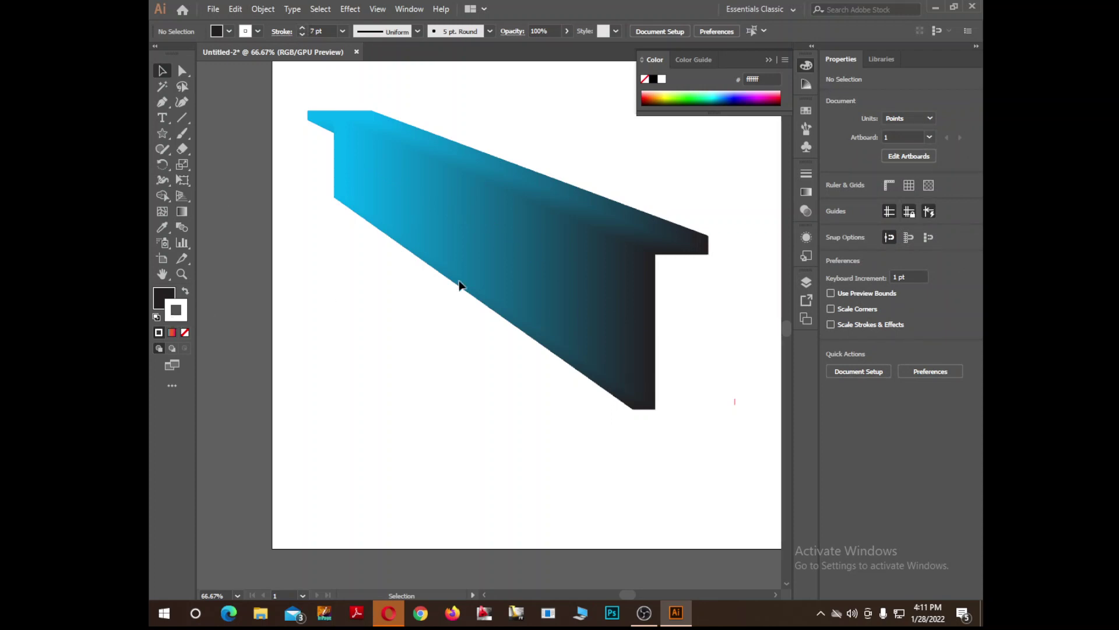
Step: Isolate the blend down to its end shapes and set the large T's white stroke weight to 13 pt
click(657, 257)
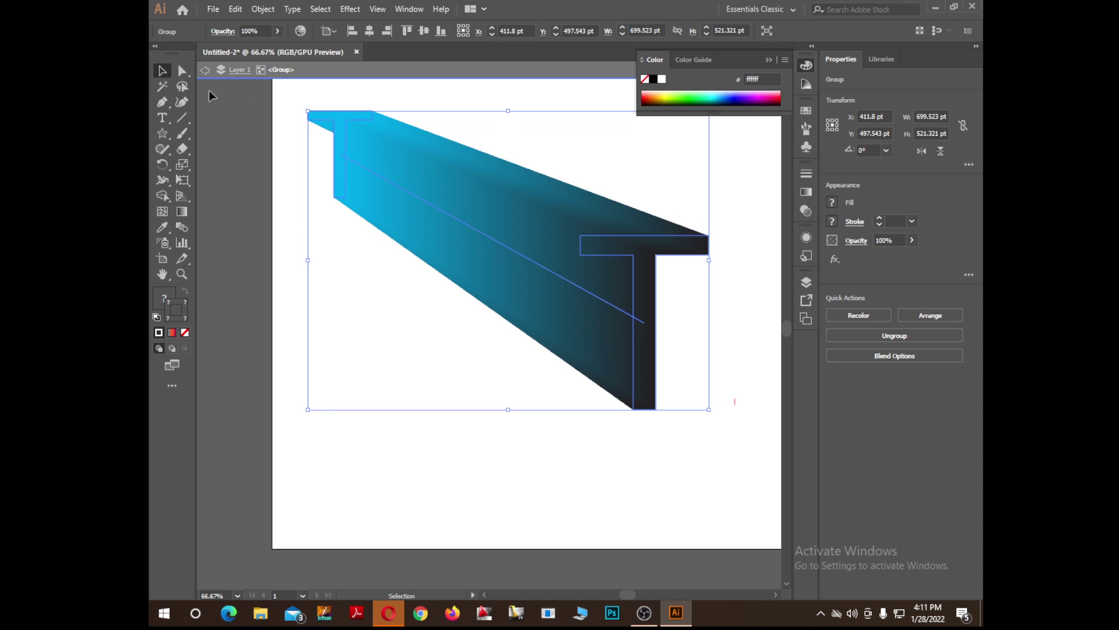
double_click(636, 265)
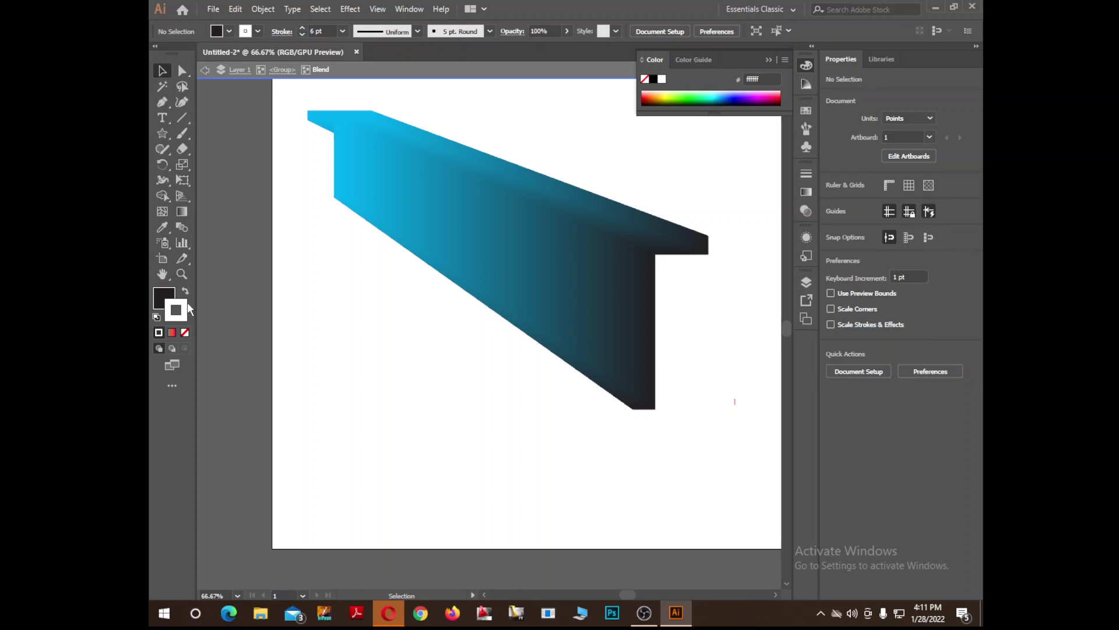
click(696, 242)
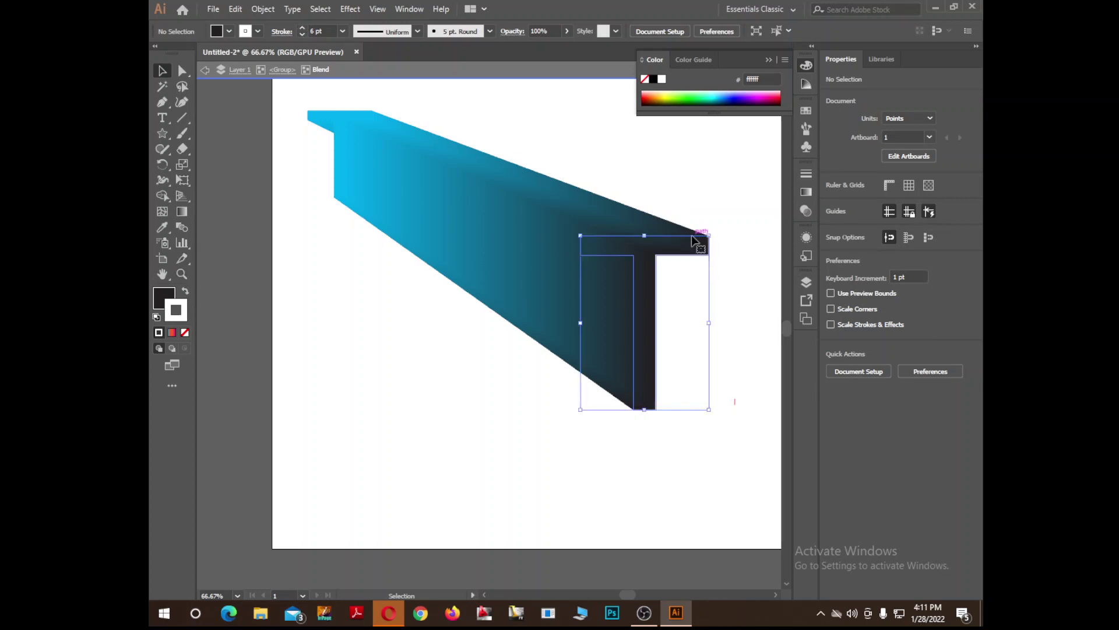
click(301, 28)
click(301, 28)
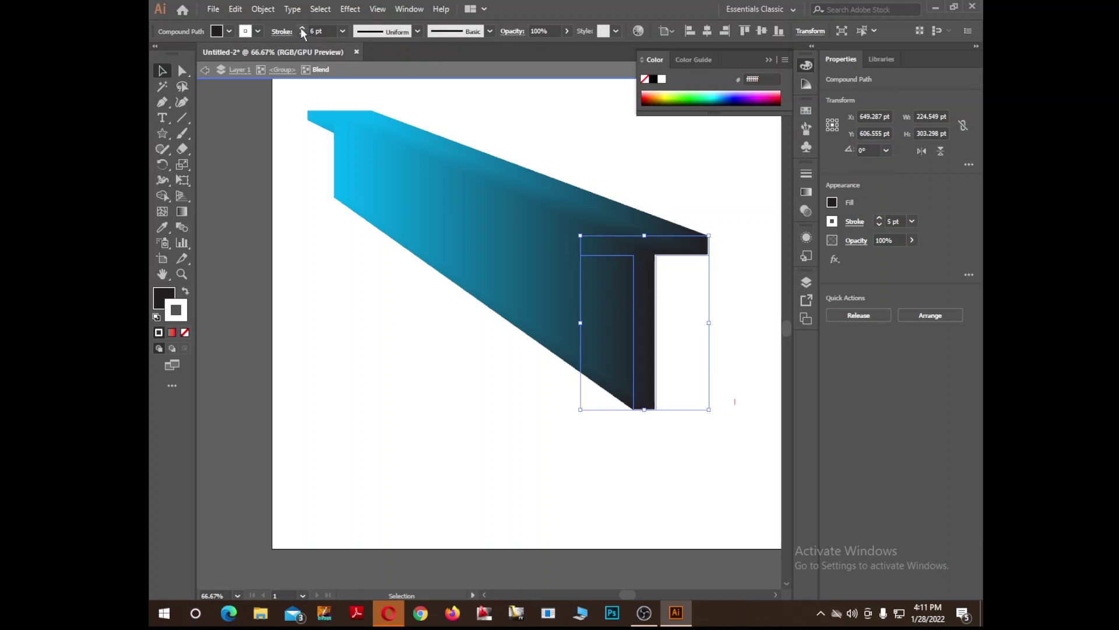
click(359, 238)
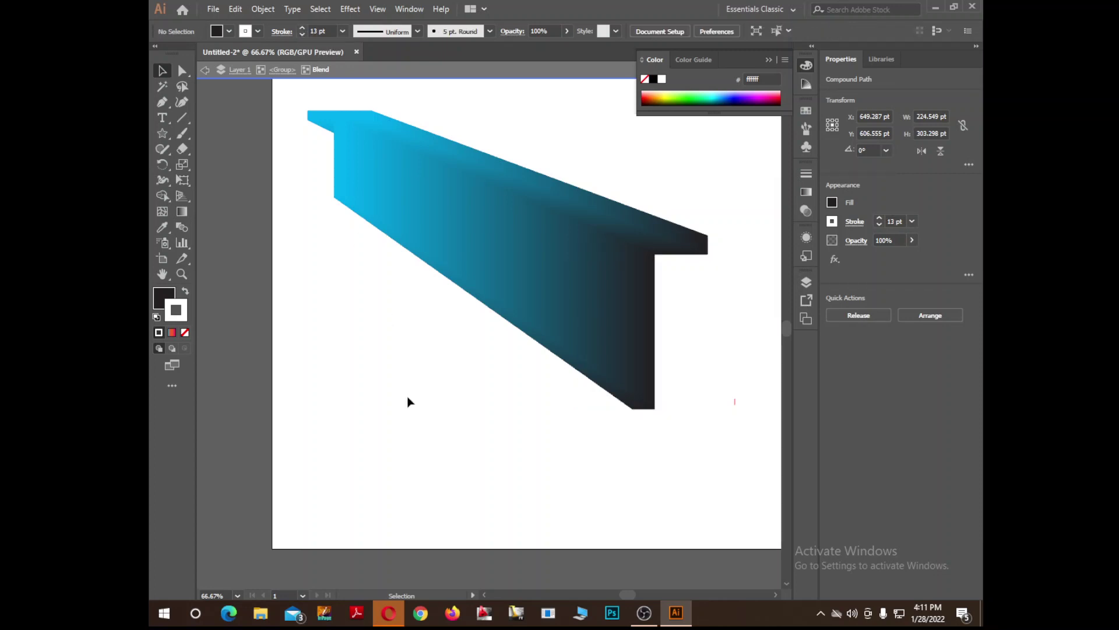
Step: Go back up one isolation level, select the whole T blend and delete it
drag(719, 254, 471, 397)
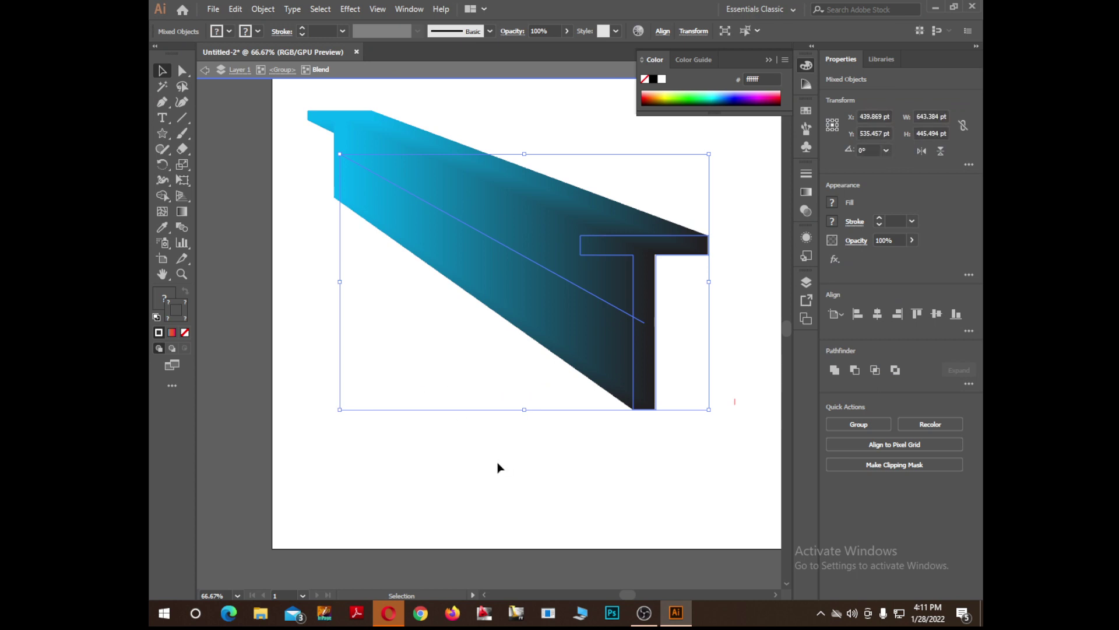
click(678, 426)
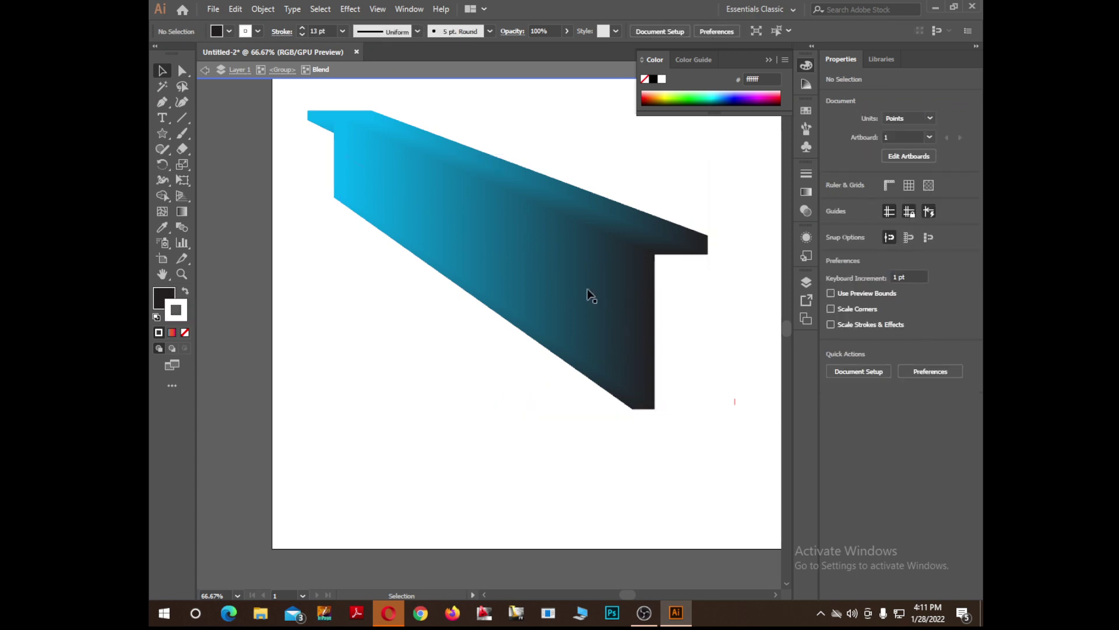
click(205, 69)
drag(701, 182, 456, 411)
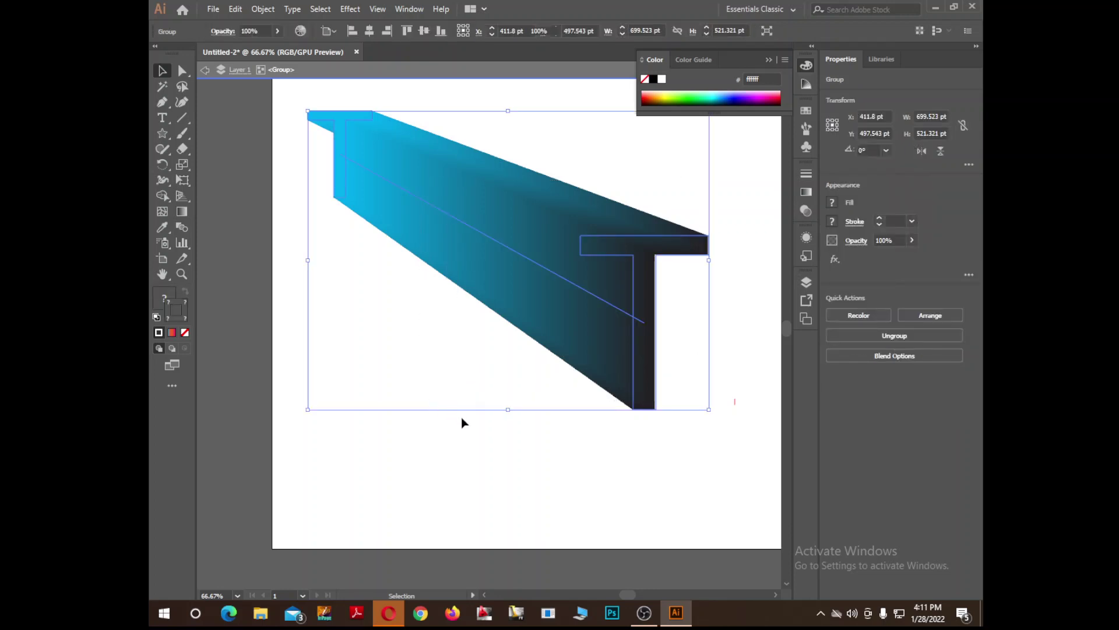
key(Delete)
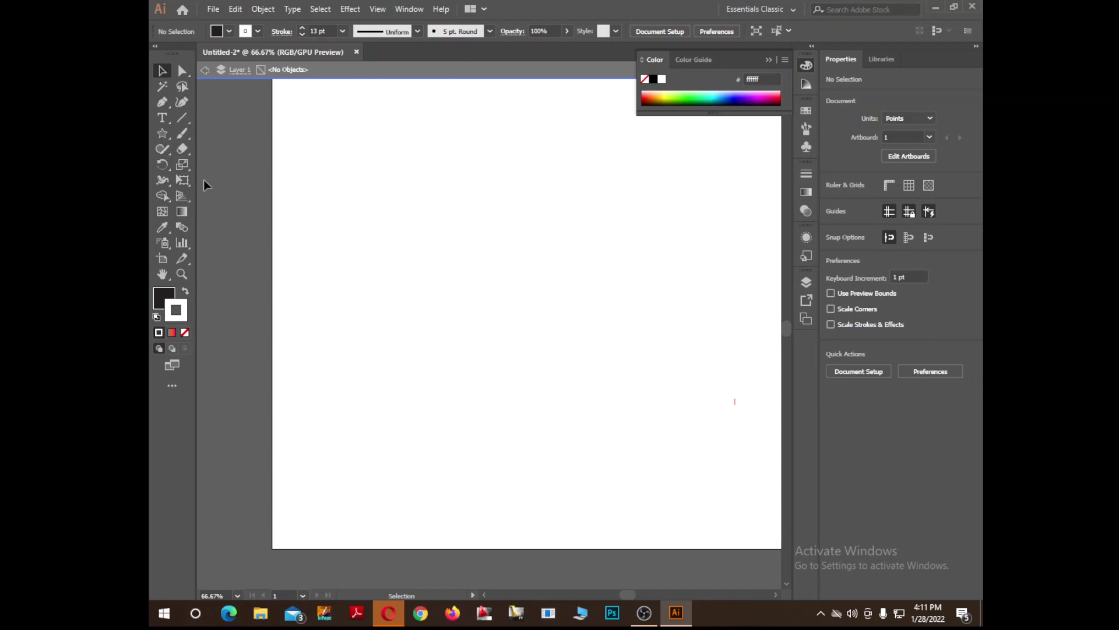
Step: Exit isolation mode and create a four-pointed star with radii 128.5436 pt and 64.2718 pt, undoing a freehand five-pointed attempt first
click(162, 133)
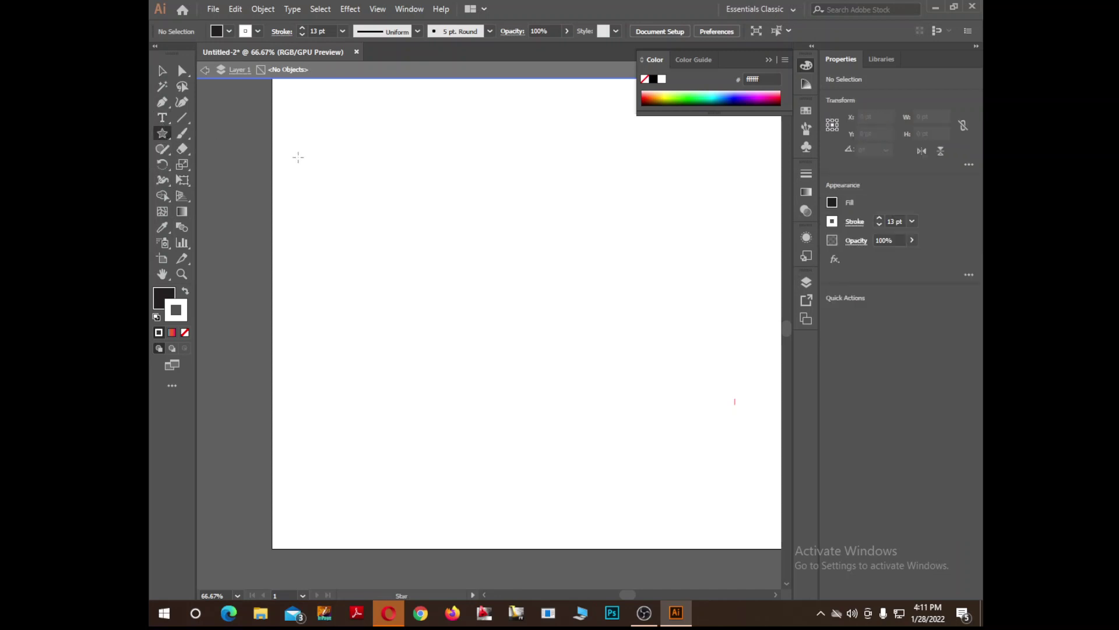
key(Escape)
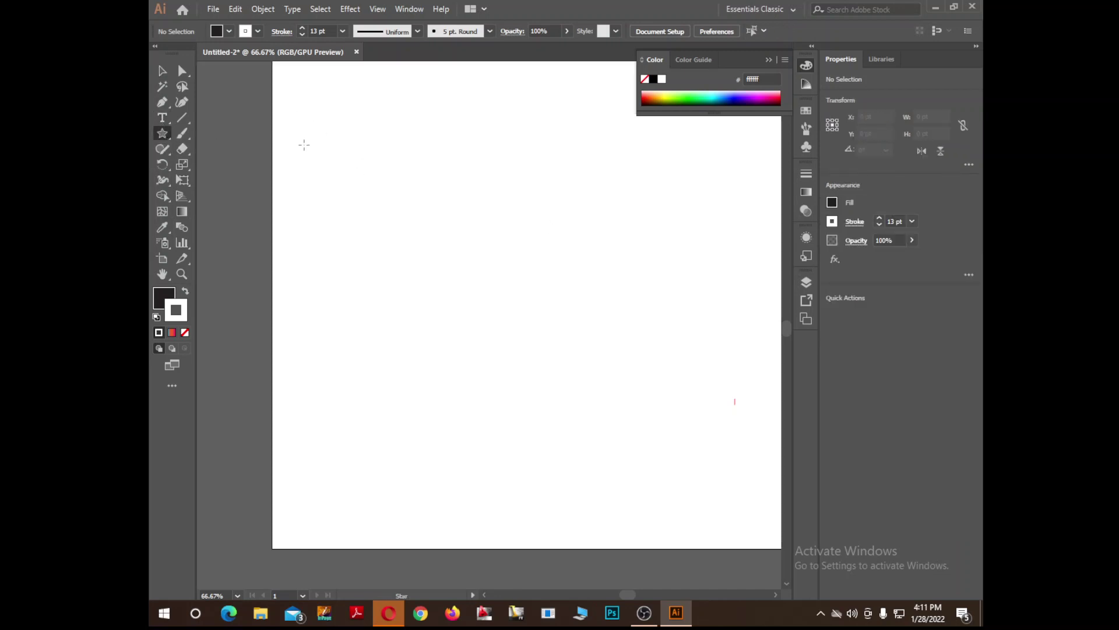
drag(584, 192, 544, 246)
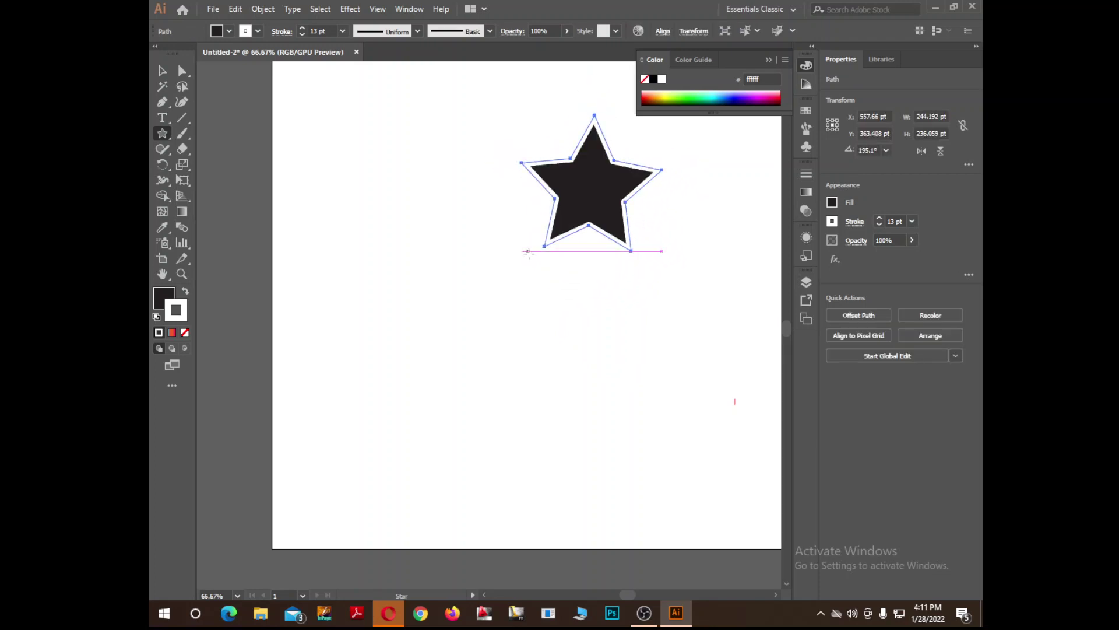
key(ctrl+z)
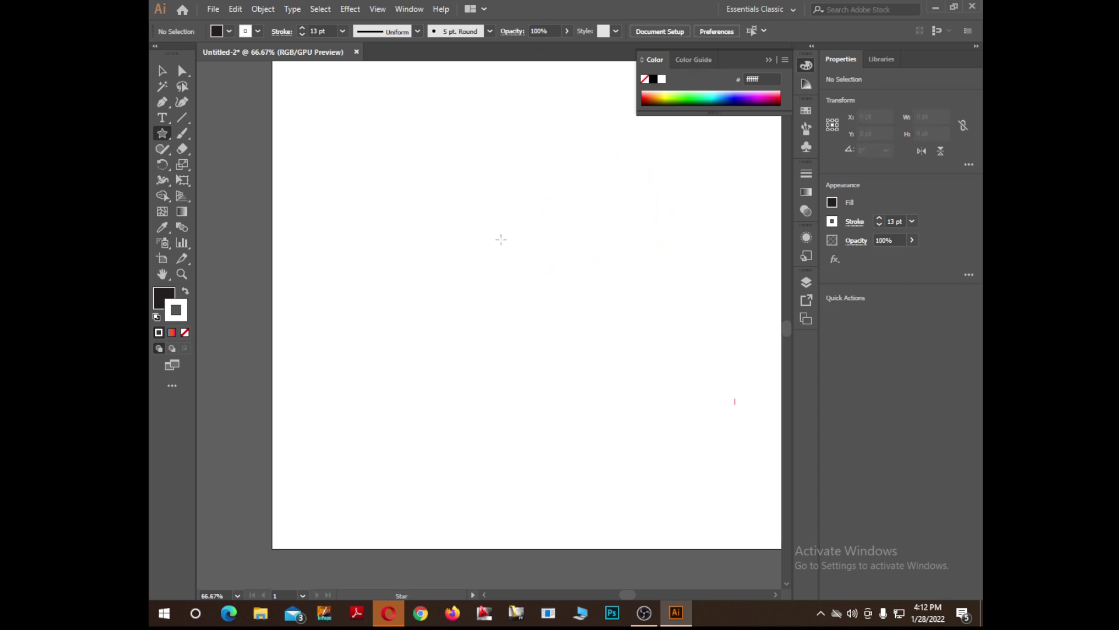
click(501, 239)
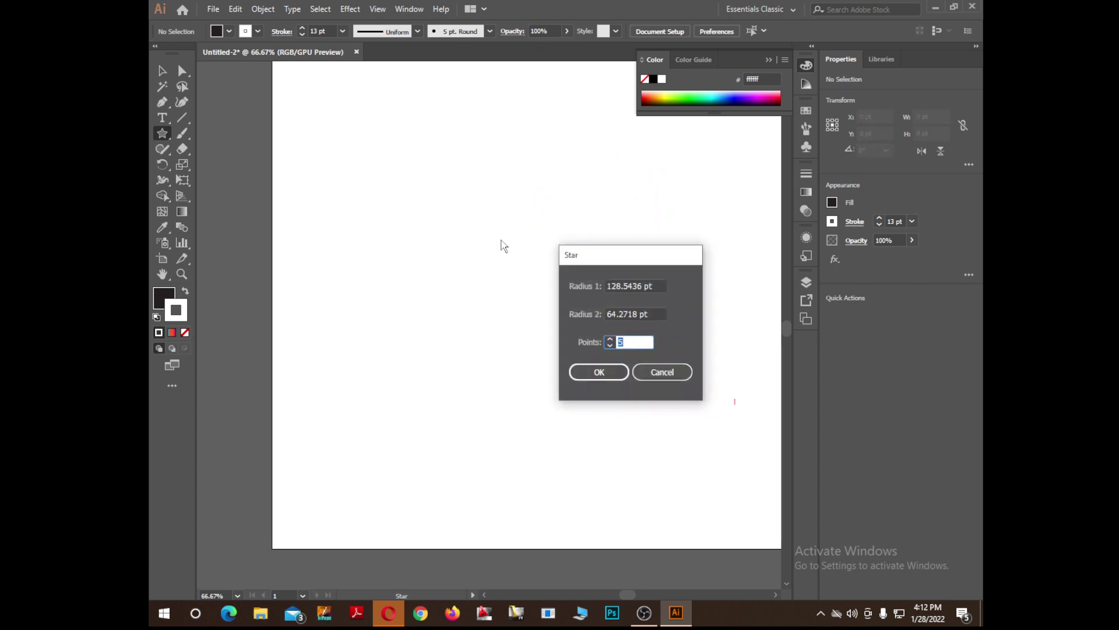
text(4)
drag(645, 286, 583, 292)
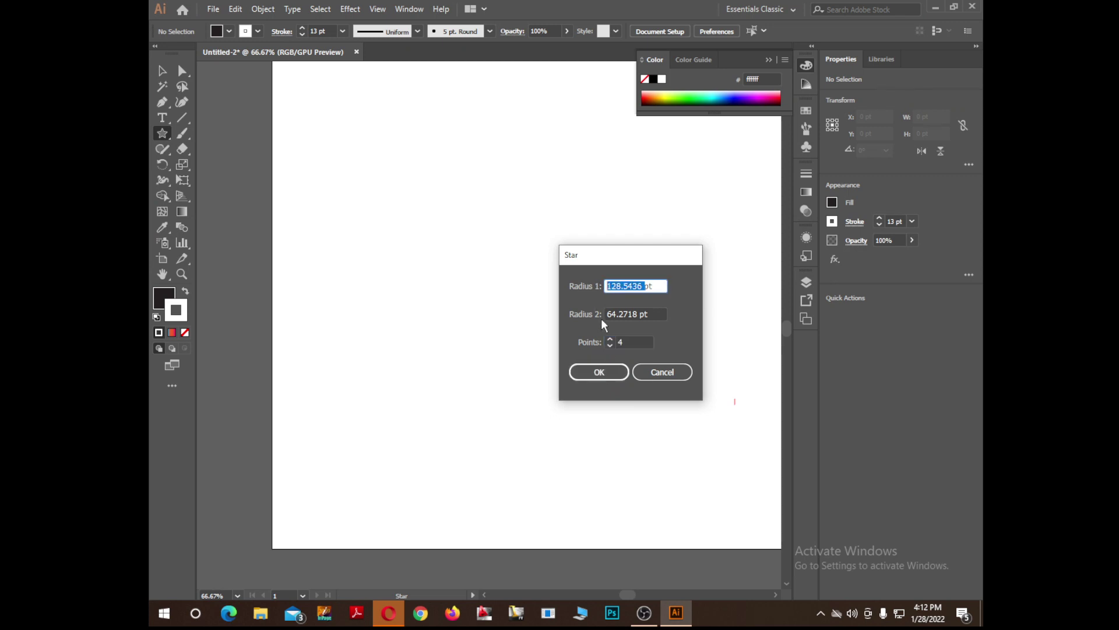
click(603, 373)
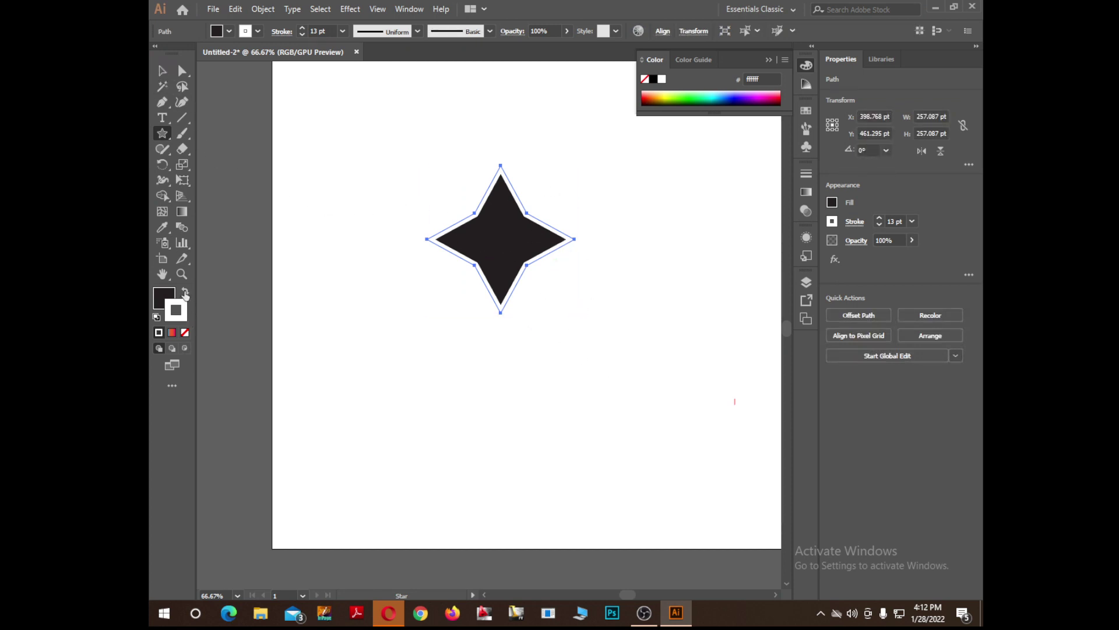
Step: Remove the star's fill and give its stroke a linear blue-to-magenta gradient, deleting the orange middle stop
click(163, 295)
click(185, 290)
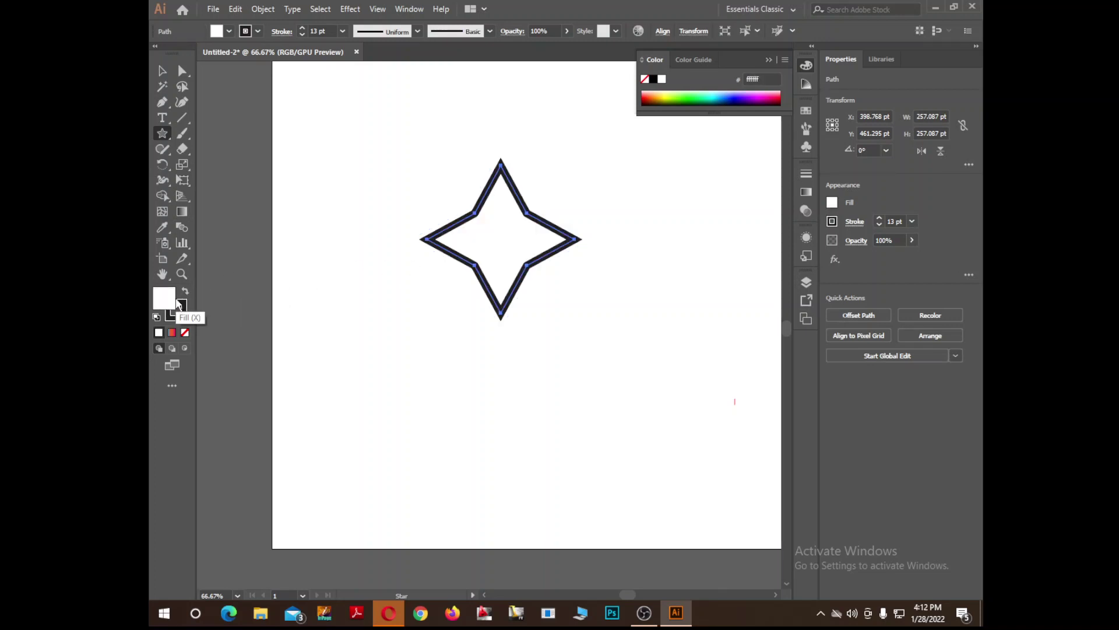
click(184, 332)
click(177, 313)
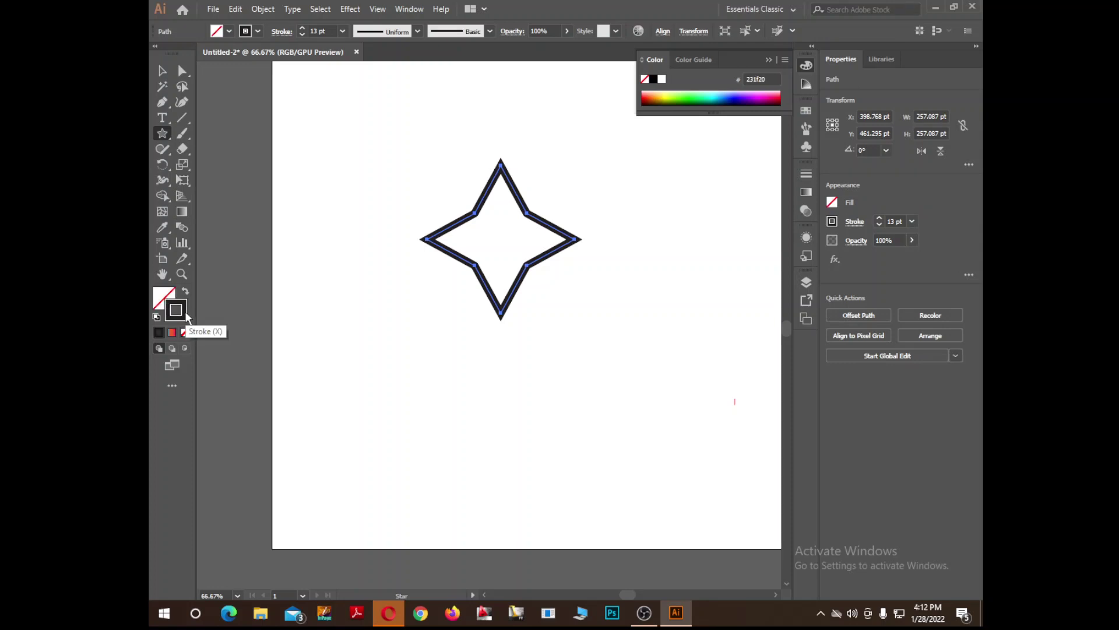
click(173, 333)
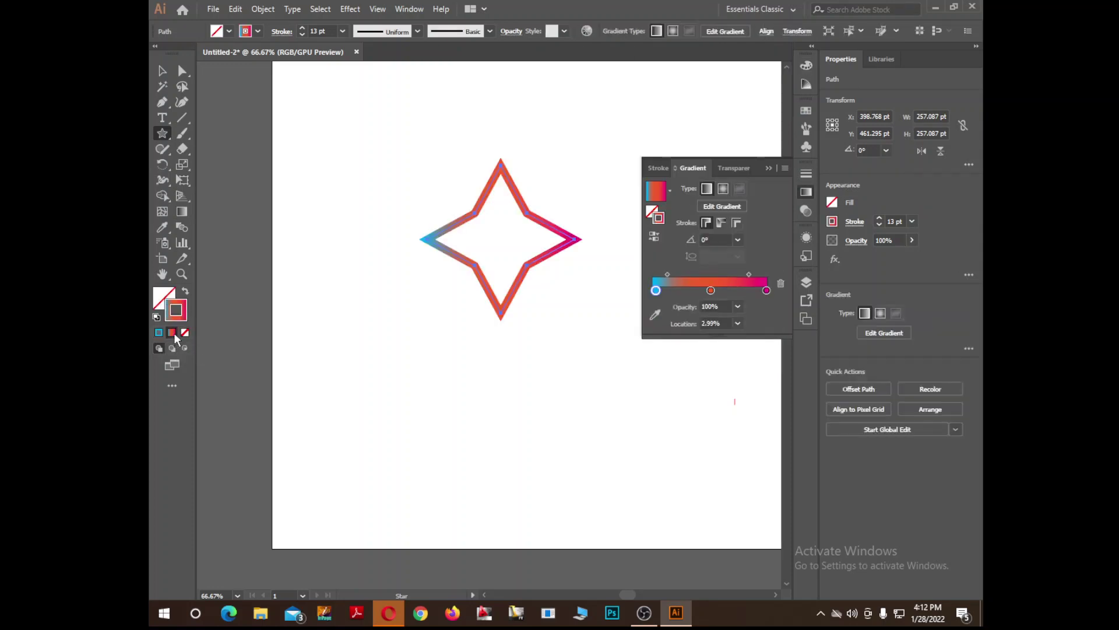
drag(711, 291, 712, 334)
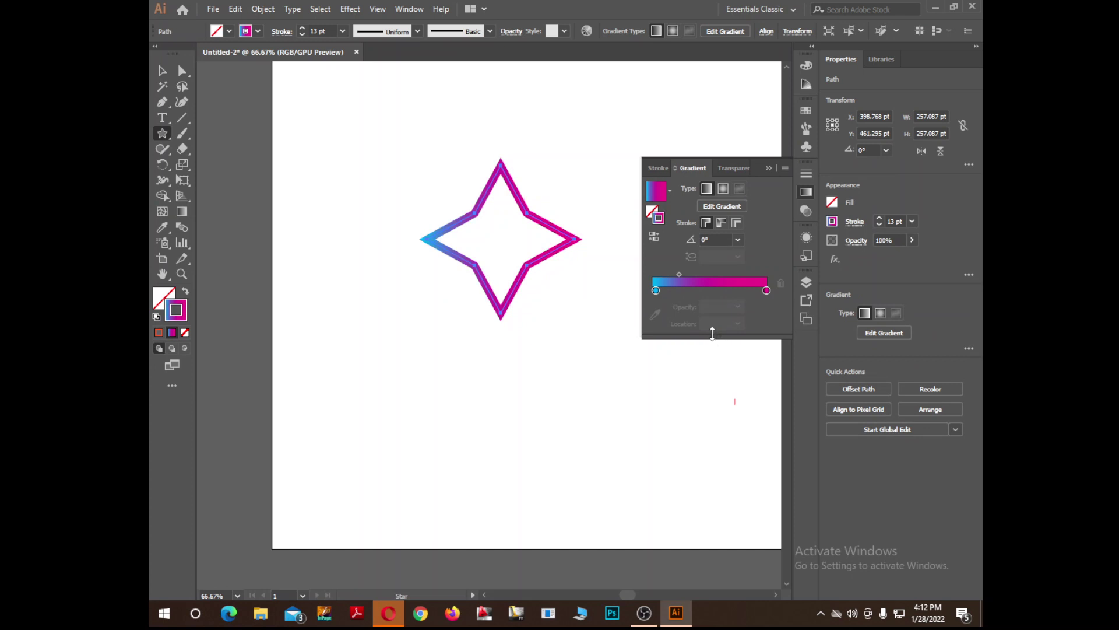
click(767, 167)
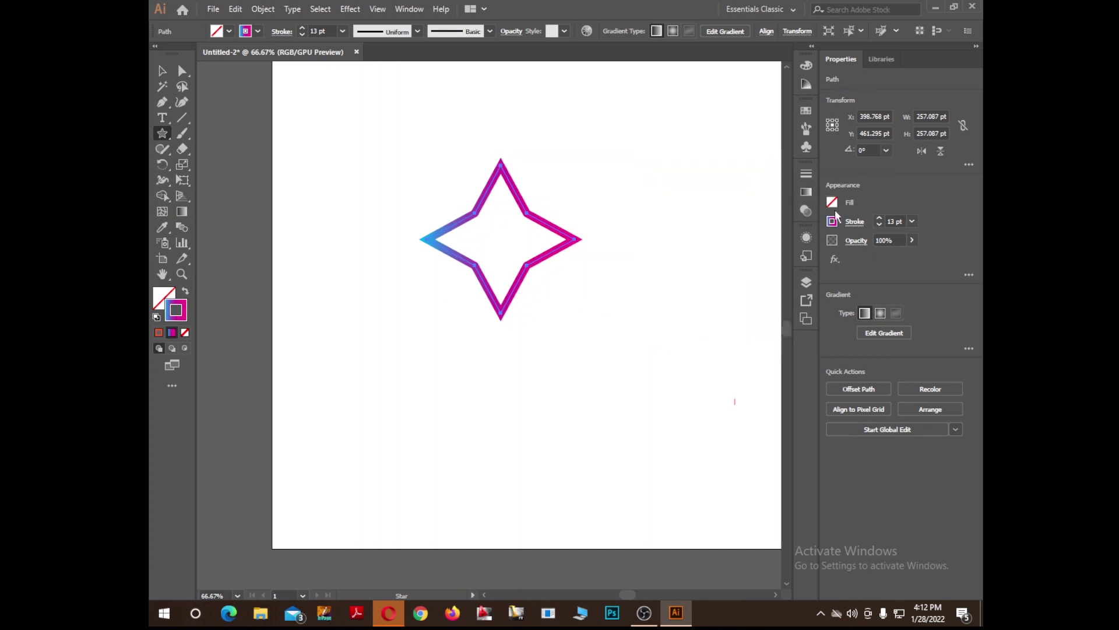
Step: Reduce the star's gradient stroke weight to 4 pt
click(878, 226)
click(878, 226)
click(878, 226)
click(879, 225)
click(879, 226)
click(879, 225)
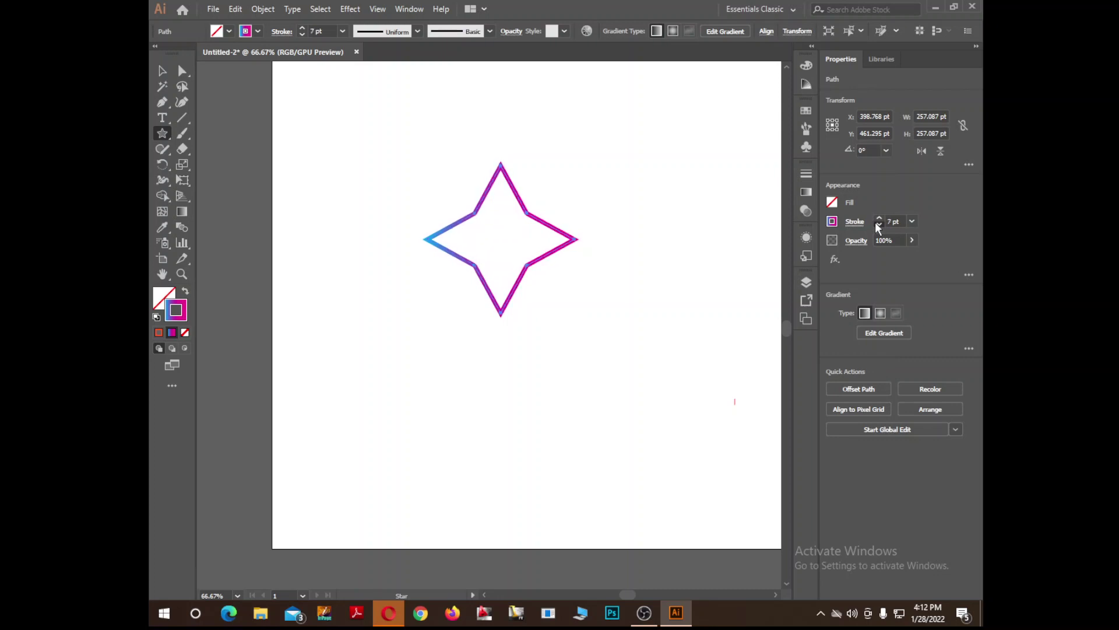
click(878, 225)
click(879, 226)
click(879, 226)
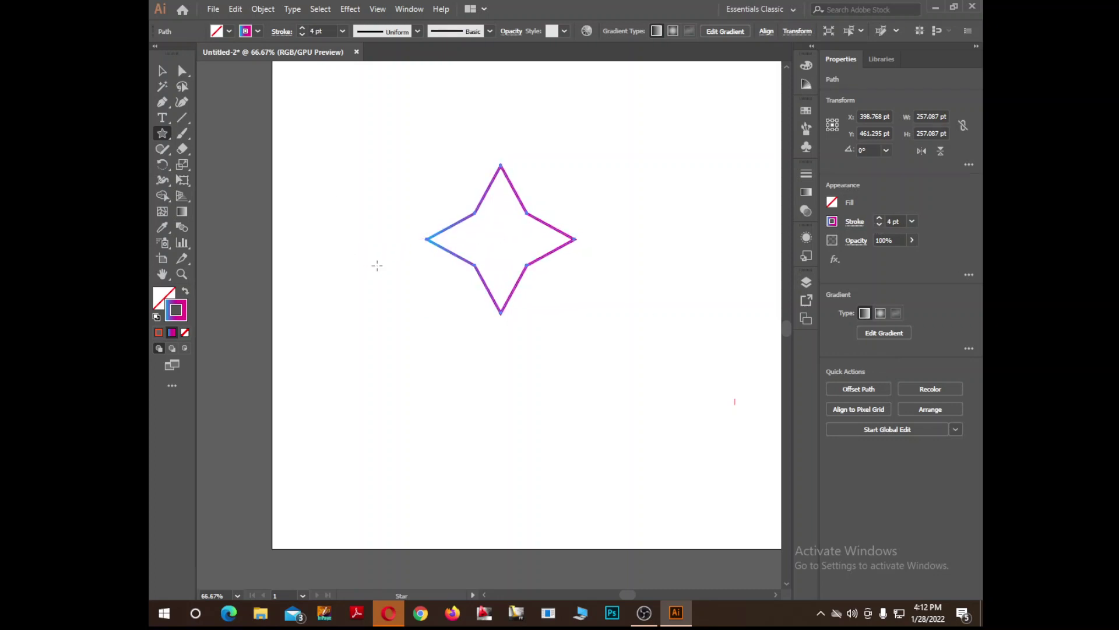
Step: Move the star to about X 461 pt, Y 586 pt, and try a 45-degree rotation, undoing only the rotation
click(162, 70)
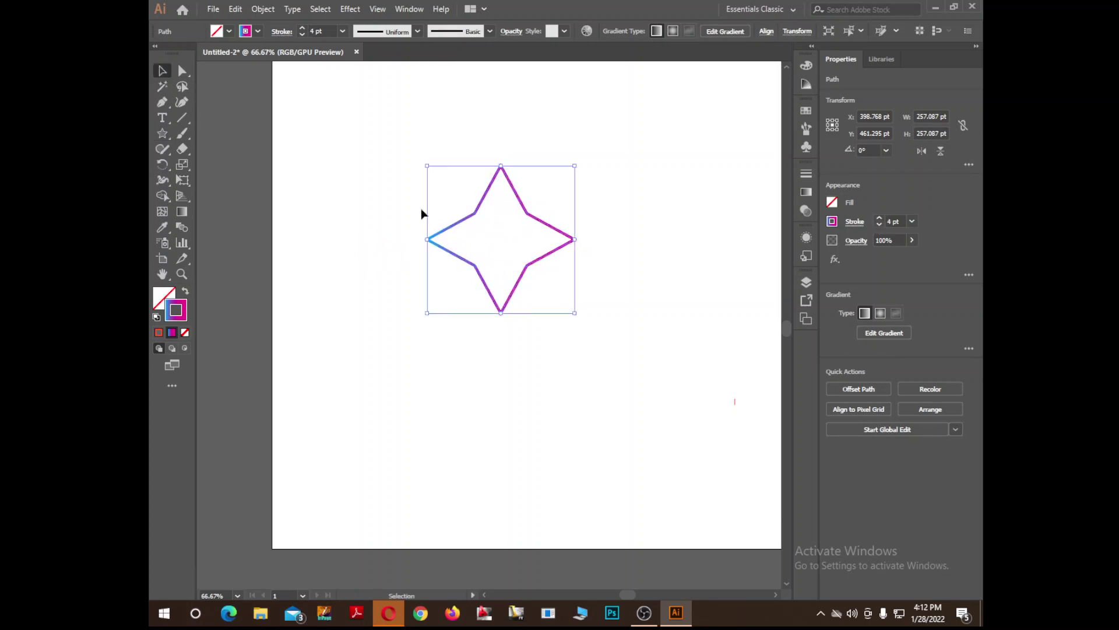
drag(471, 220, 508, 290)
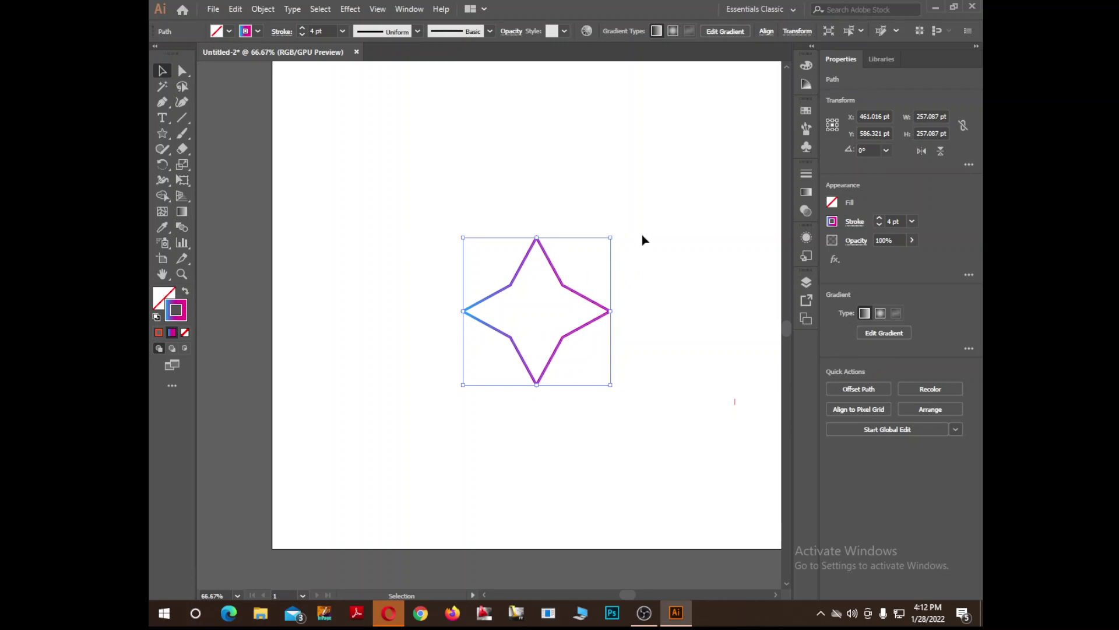
drag(614, 232, 526, 197)
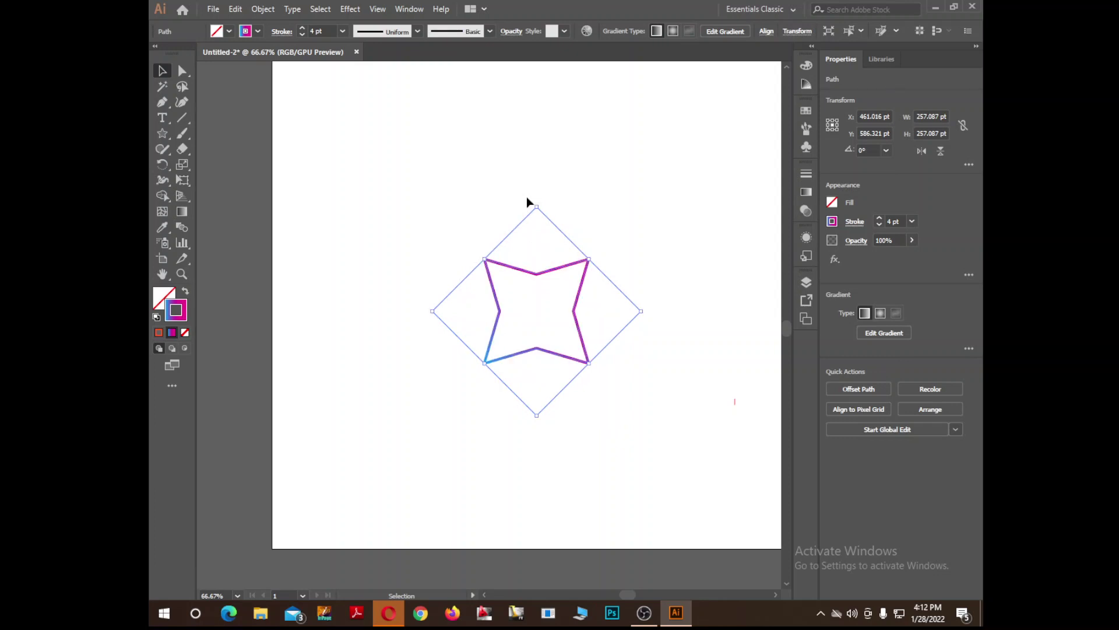
key(ctrl+z)
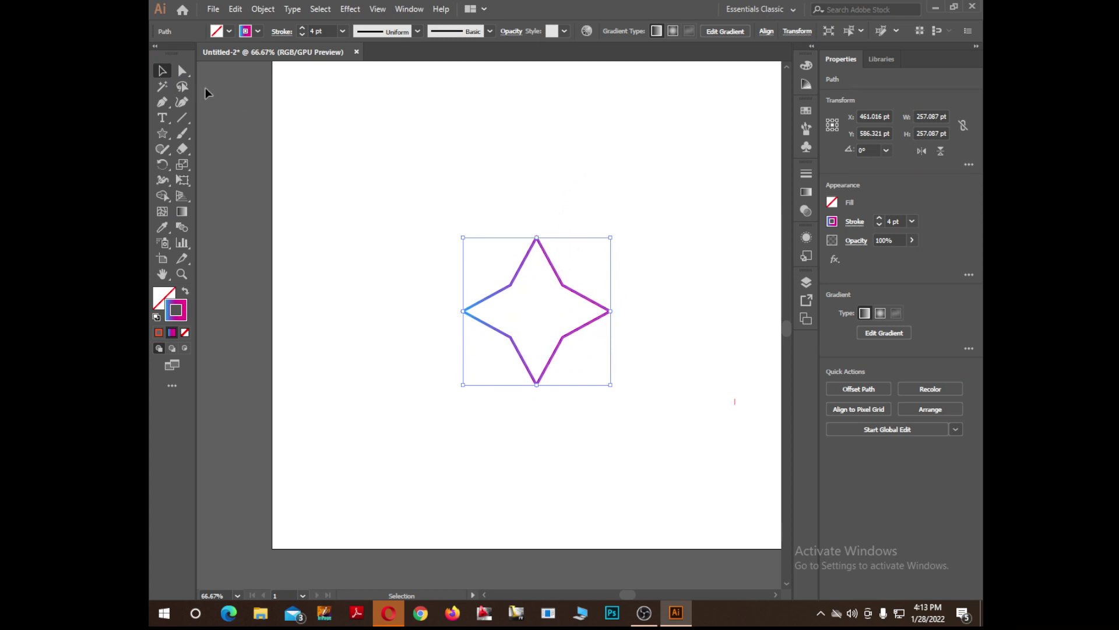
Step: Round the star's four outer tips slightly and its four inner corners much more strongly into smooth concave curves
click(182, 71)
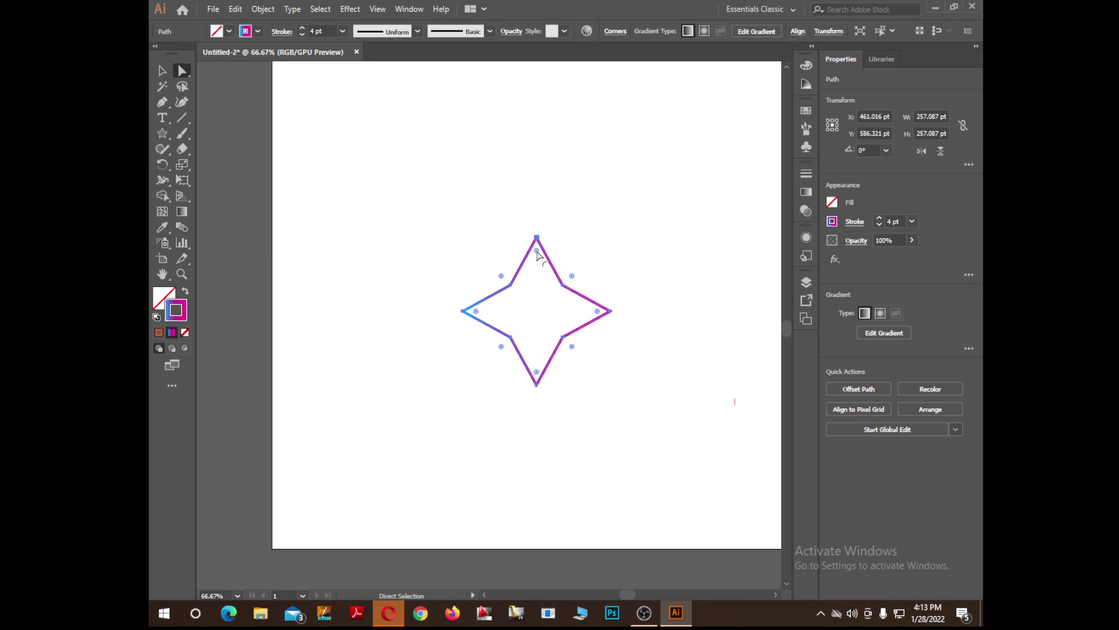
mouse_move(536, 251)
mouse_down()
mouse_move(543, 314)
mouse_move(537, 240)
mouse_move(540, 252)
mouse_up()
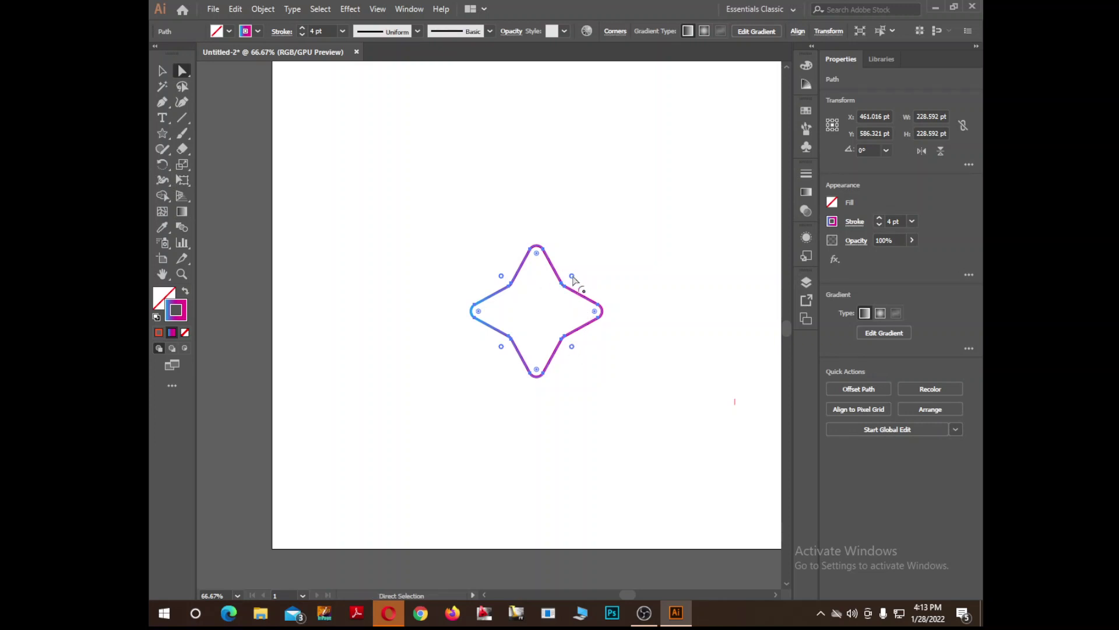
mouse_move(572, 279)
mouse_down()
mouse_move(601, 247)
mouse_move(615, 257)
mouse_move(654, 244)
mouse_move(670, 228)
mouse_move(654, 195)
mouse_move(666, 190)
mouse_up()
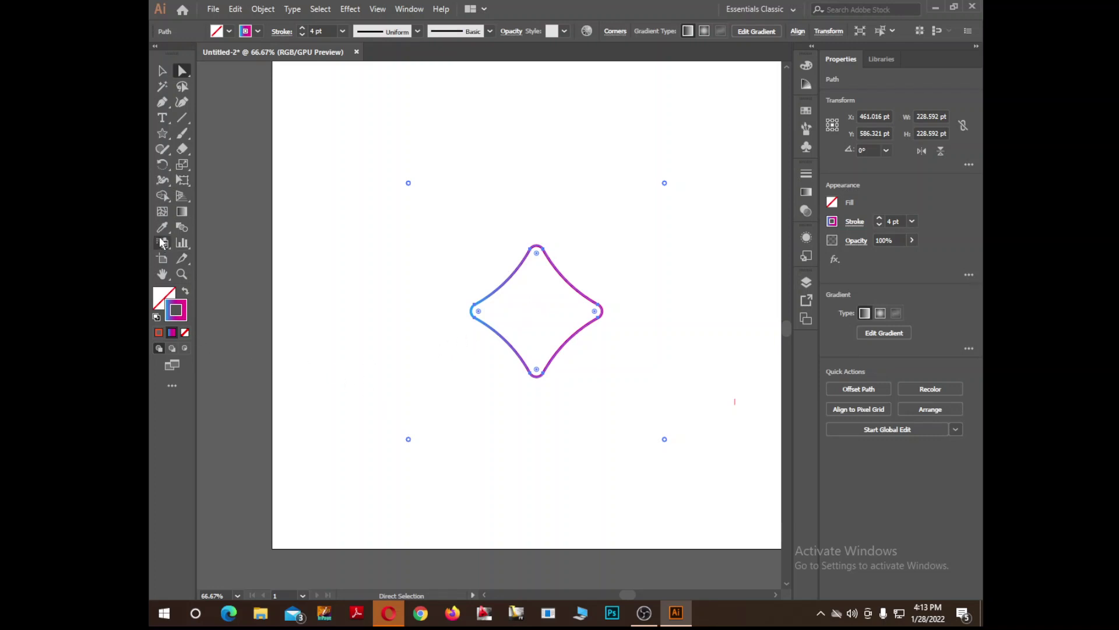
Step: Try making a copy of the rounded star rotated 5 degrees about its centre
click(162, 164)
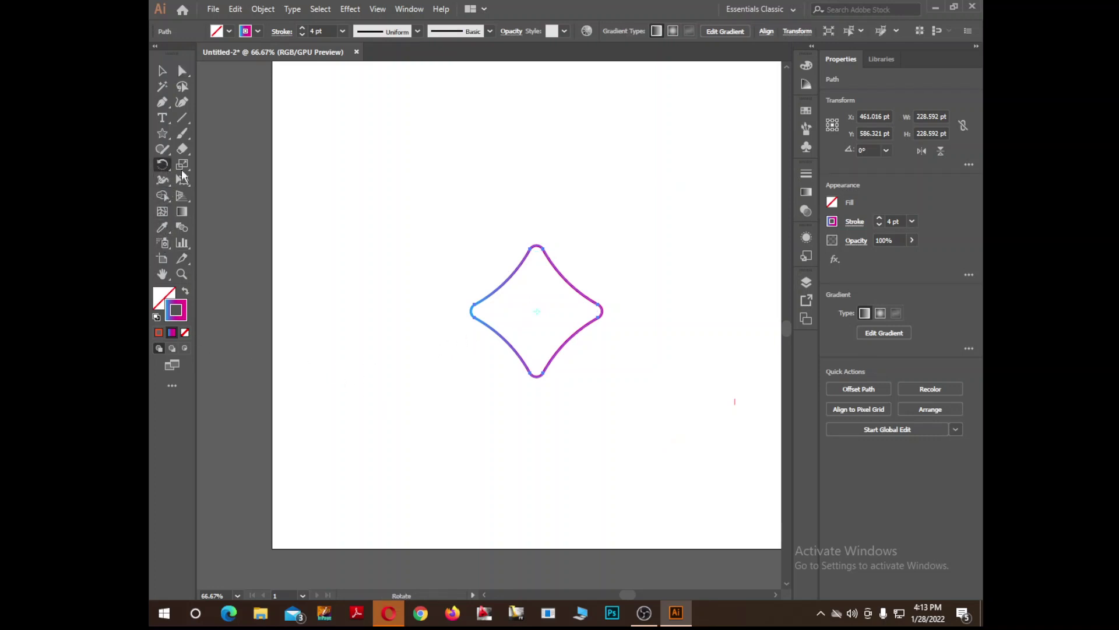
alt+click(536, 315)
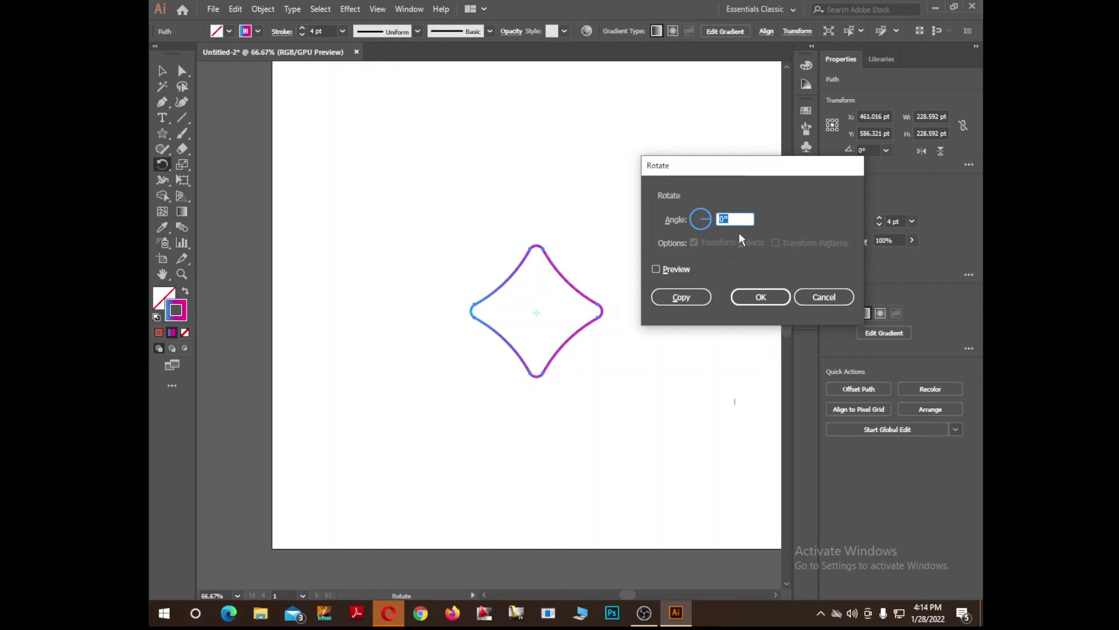
click(655, 269)
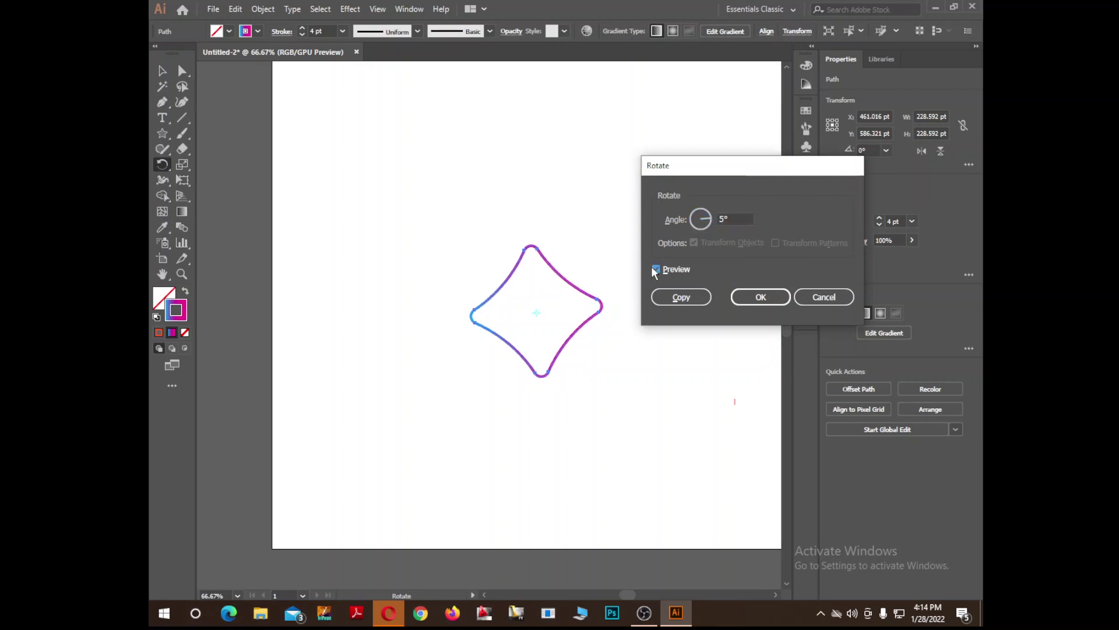
click(680, 298)
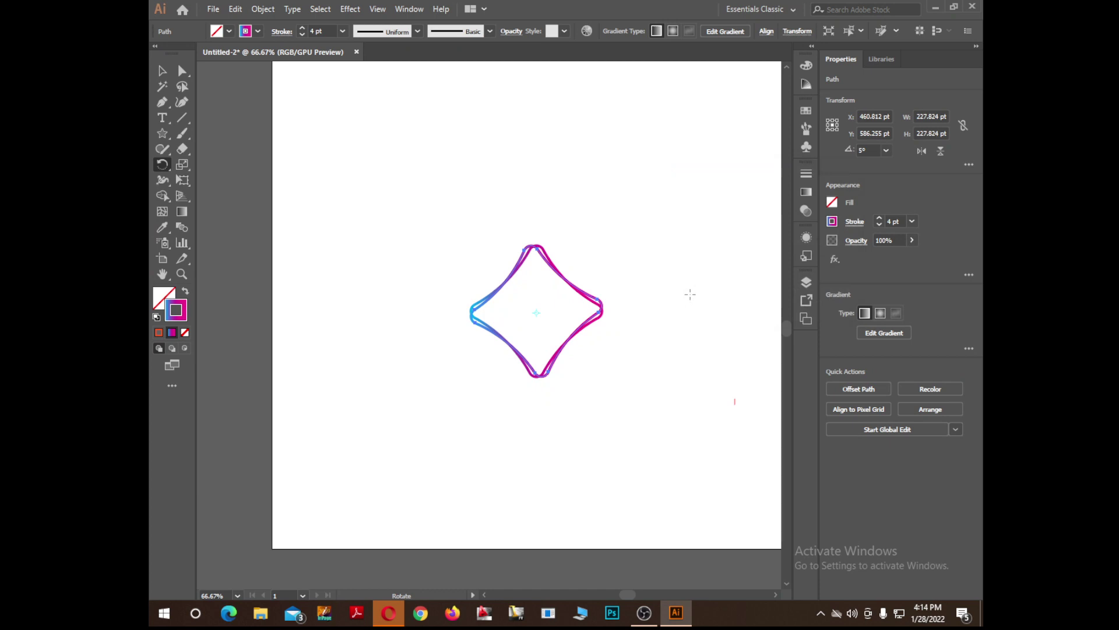
Step: Repeat the 5-degree rotated copy until the 4 pt outlines form a full dense ring
key(ctrl)
key(ctrl+d)
key(ctrl+d)
key(ctrl+d)
key(ctrl+d)
key(ctrl+d)
key(ctrl+d)
key(ctrl+d)
key(ctrl+d)
key(ctrl+d)
key(ctrl+d)
key(ctrl+d)
key(ctrl+d)
key(ctrl+d)
key(ctrl+d)
key(ctrl+d)
key(ctrl+d)
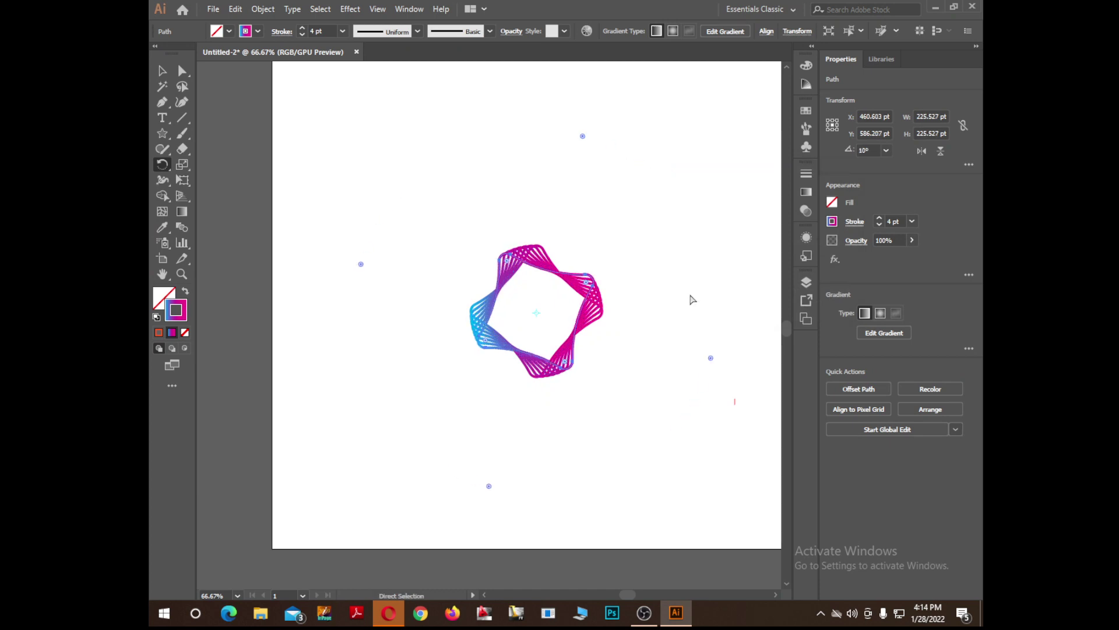
key(ctrl+d)
key(ctrl+d)
key(ctrl+d)
key(ctrl+d)
key(ctrl+d)
key(ctrl+d)
key(ctrl+d)
key(ctrl+d)
key(ctrl+d)
key(ctrl+d)
key(ctrl+d)
key(ctrl+d)
key(ctrl+d)
key(ctrl+d)
key(ctrl+d)
key(ctrl+d)
key(ctrl+d)
key(ctrl+d)
key(ctrl+d)
key(ctrl+d)
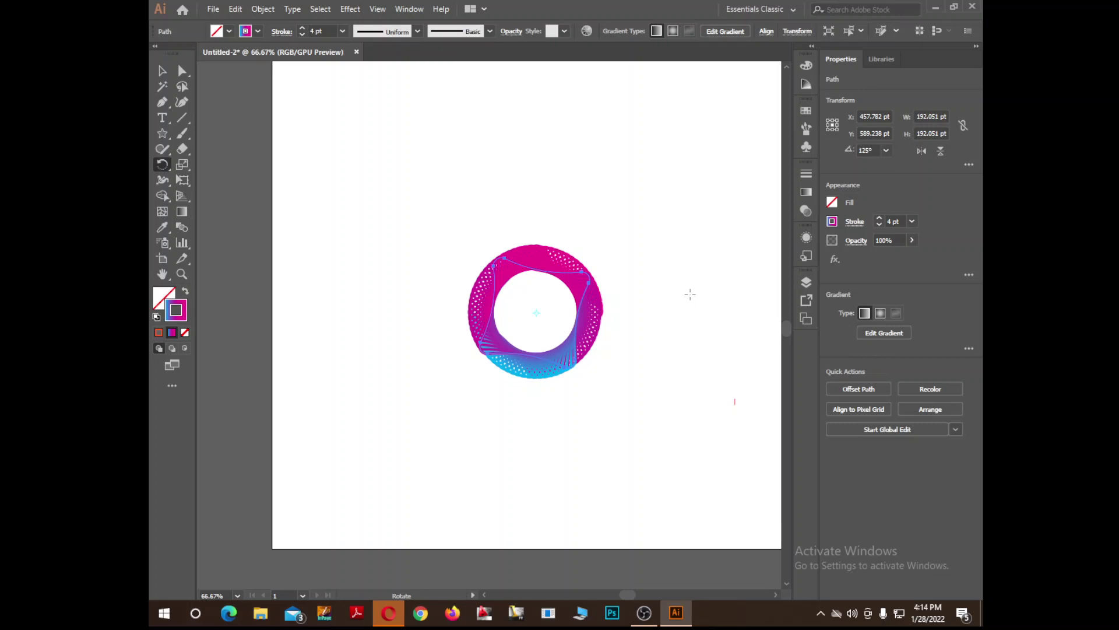
key(ctrl+d)
key(ctrl+d)
key(ctrl+d)
key(ctrl+d)
key(ctrl+d)
key(ctrl+d)
key(ctrl+d)
key(ctrl+d)
key(ctrl+d)
key(ctrl+d)
key(ctrl+d)
key(ctrl+d)
key(ctrl+d)
key(ctrl+d)
key(ctrl+d)
key(ctrl+d)
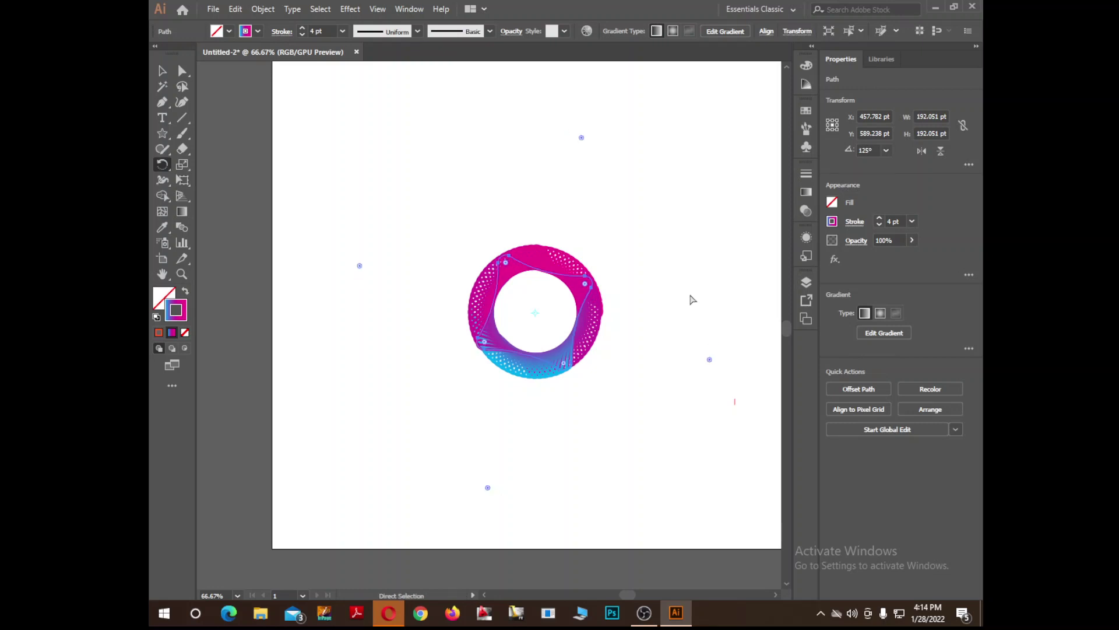
Step: Undo all the 5-degree copies and restore the single rounded star, redoing its corner rounding where needed
key(ctrl+z)
key(ctrl+z)
key(ctrl+z)
key(ctrl+z)
key(ctrl+z)
key(ctrl+z)
key(ctrl+z)
key(ctrl+z)
key(ctrl+z)
key(ctrl+z)
key(ctrl+z)
key(ctrl+z)
key(ctrl+z)
key(ctrl+z)
key(ctrl+z)
key(ctrl+z)
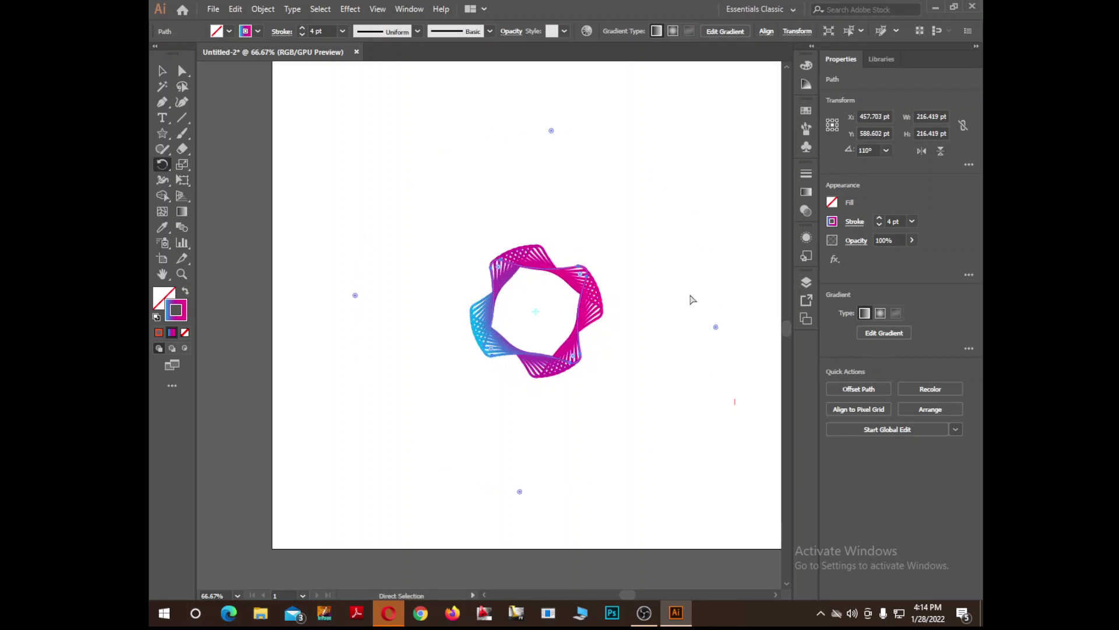
key(ctrl+z)
key(ctrl+z)
key(ctrl+z)
key(ctrl+z)
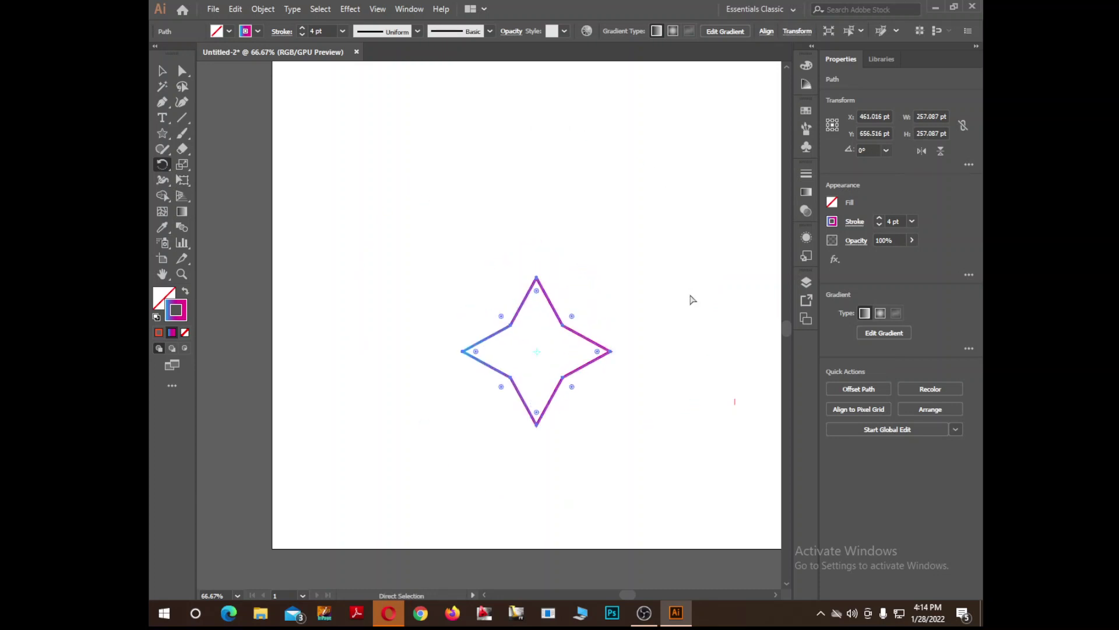
key(ctrl+shift+z)
key(ctrl+shift+z)
key(ctrl+shift+z)
key(ctrl+shift+z)
key(ctrl+shift+z)
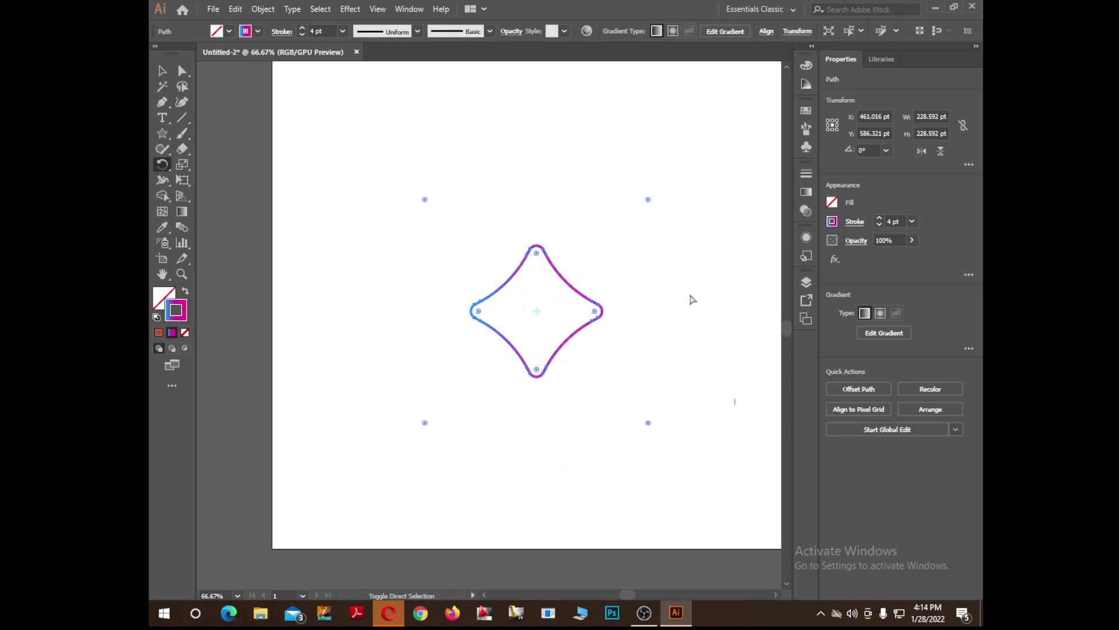
Step: Reduce the rounded star's stroke weight to 1 pt
click(879, 225)
click(879, 225)
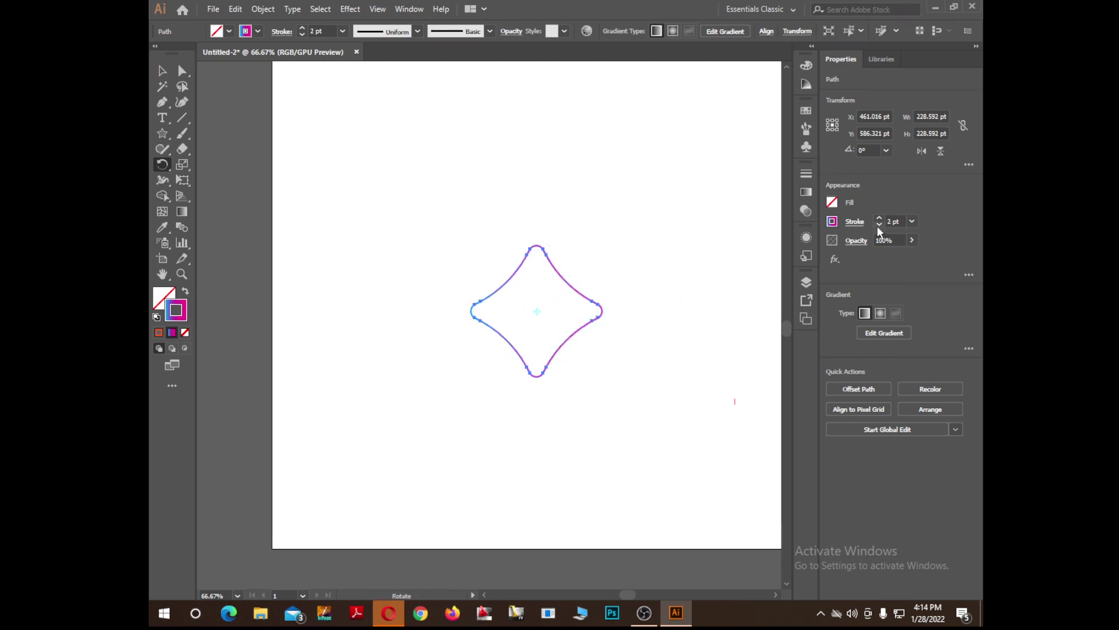
click(879, 225)
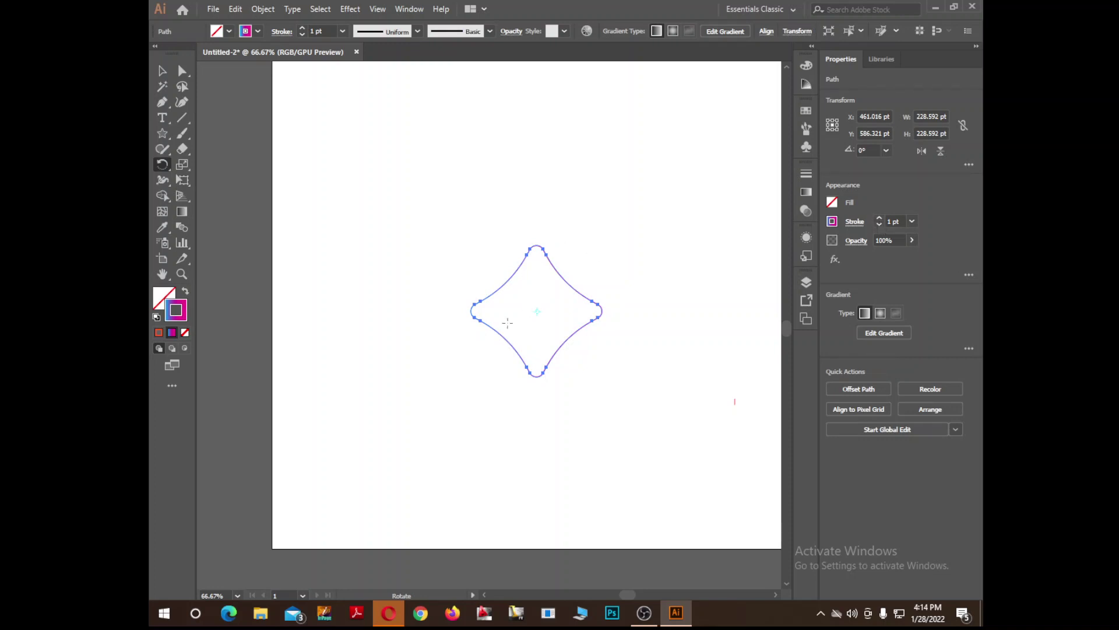
Step: Create a copy of the thin-stroked star rotated 4 degrees about its centre
alt+click(537, 312)
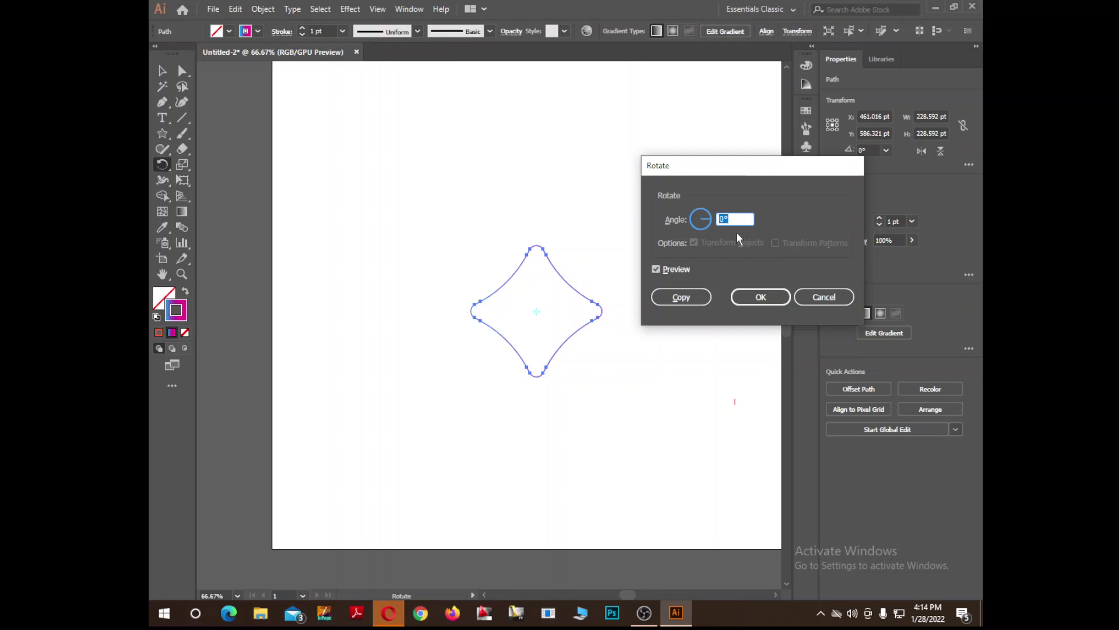
text(4)
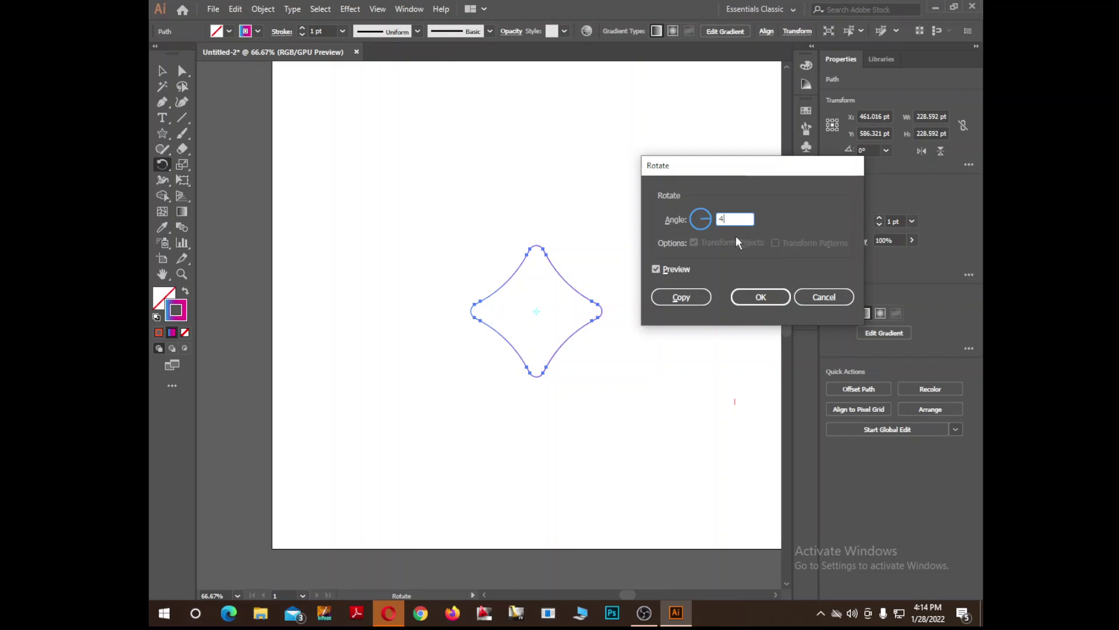
click(682, 297)
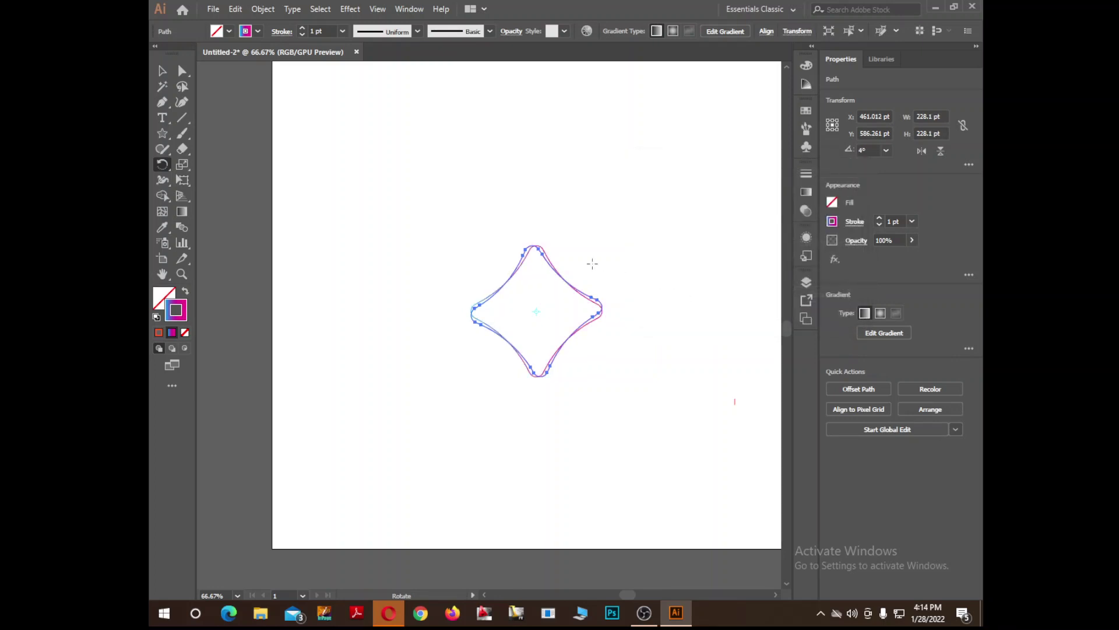
Step: Repeat the 4-degree rotated copy of the star until the outlines close into a full lattice ring
key(ctrl+d)
key(ctrl+d)
key(ctrl+d)
key(ctrl+d)
key(ctrl+d)
key(ctrl+d)
key(ctrl+d)
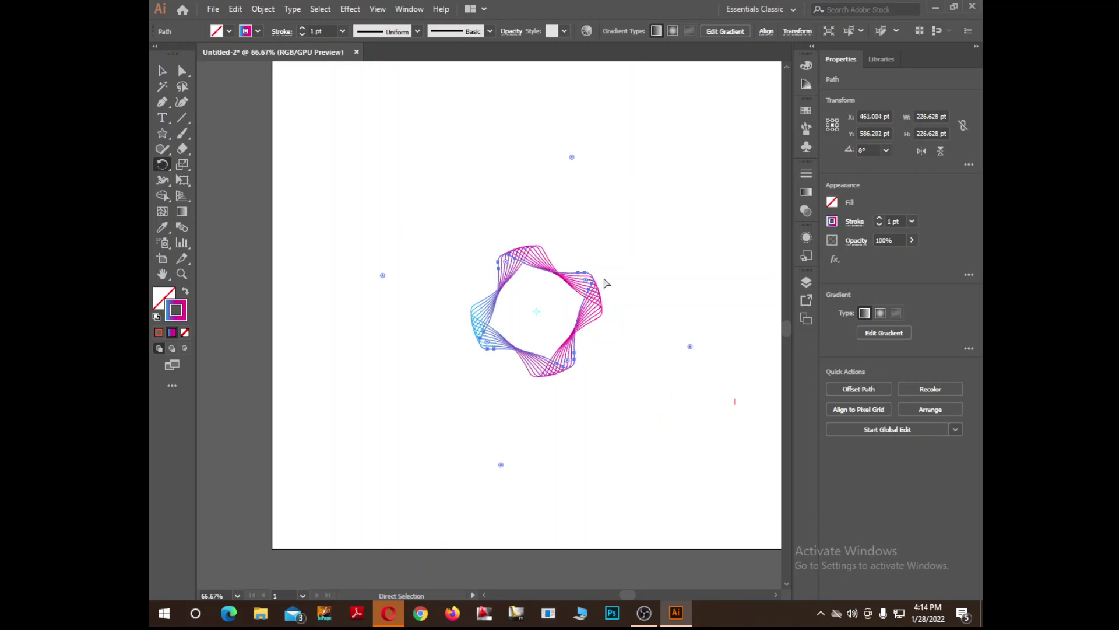
key(ctrl+d)
key(ctrl+d)
key(ctrl+d)
key(ctrl+d)
key(ctrl+d)
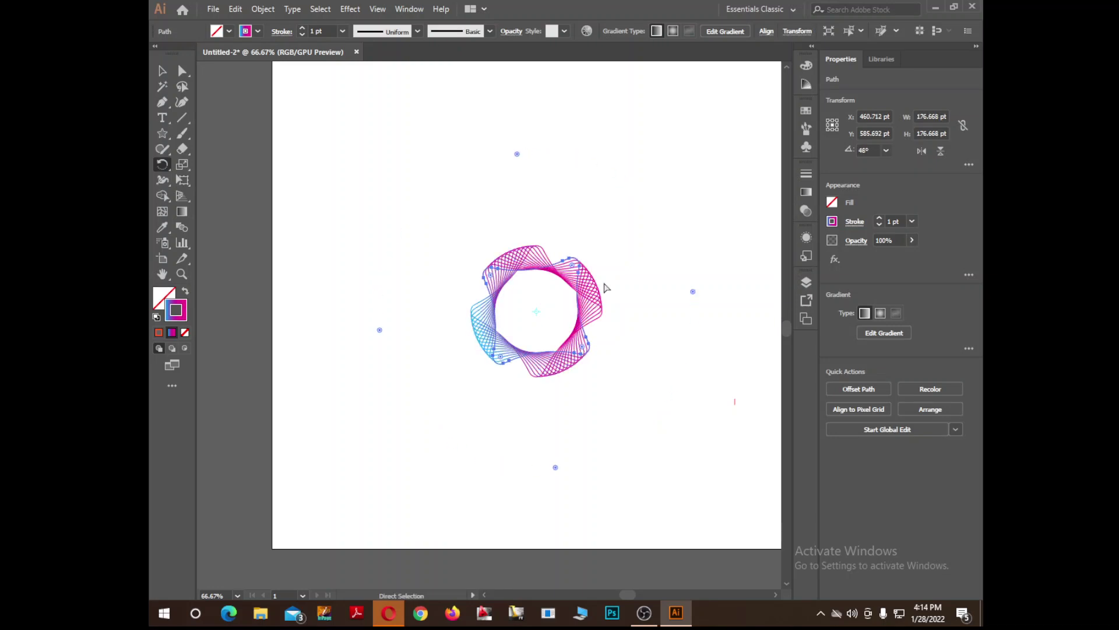
key(ctrl+d)
key(ctrl+d)
key(ctrl+d)
key(ctrl+d)
key(ctrl+d)
key(ctrl+d)
key(ctrl+d)
key(ctrl+d)
key(ctrl+d)
key(ctrl+d)
key(ctrl+d)
key(ctrl+d)
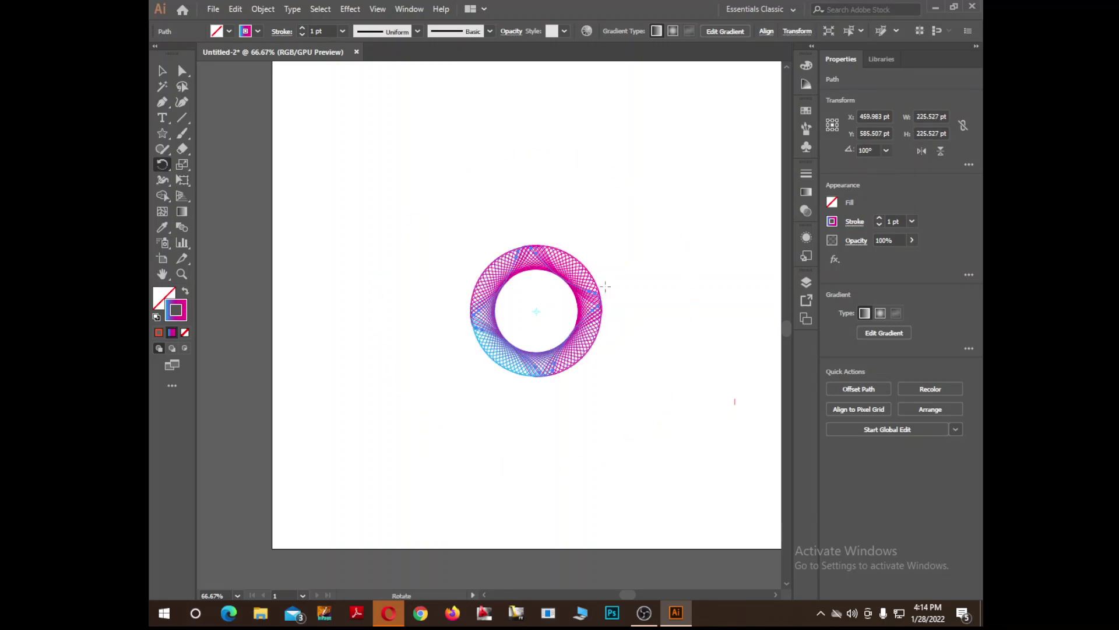
Step: Select all the star copies in the ring and move them toward the artboard's upper right
click(162, 71)
click(635, 253)
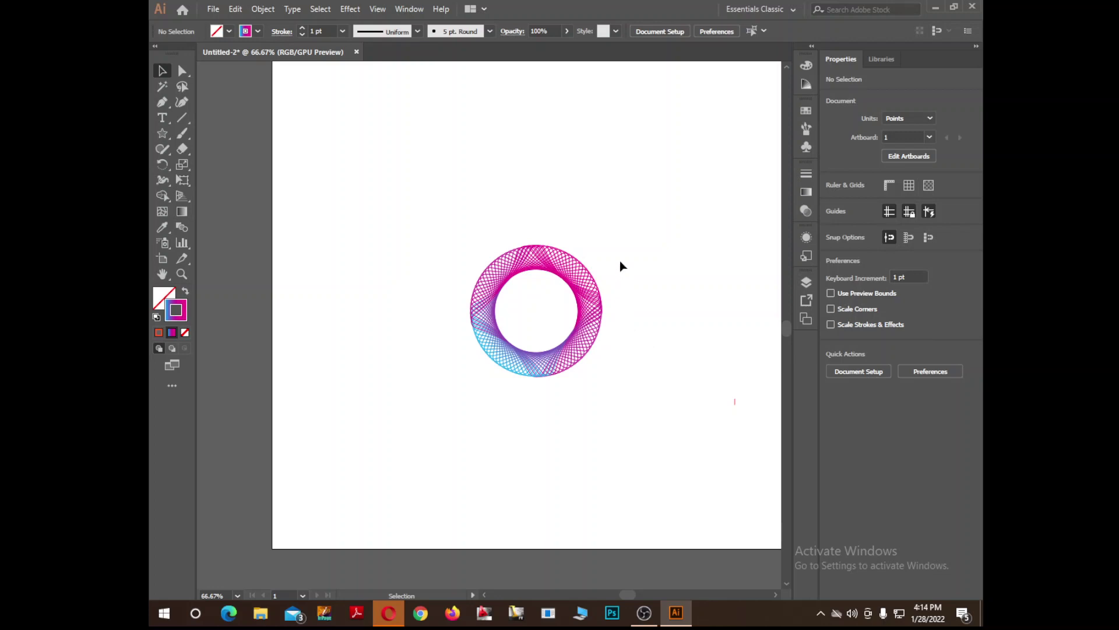
drag(620, 243, 436, 401)
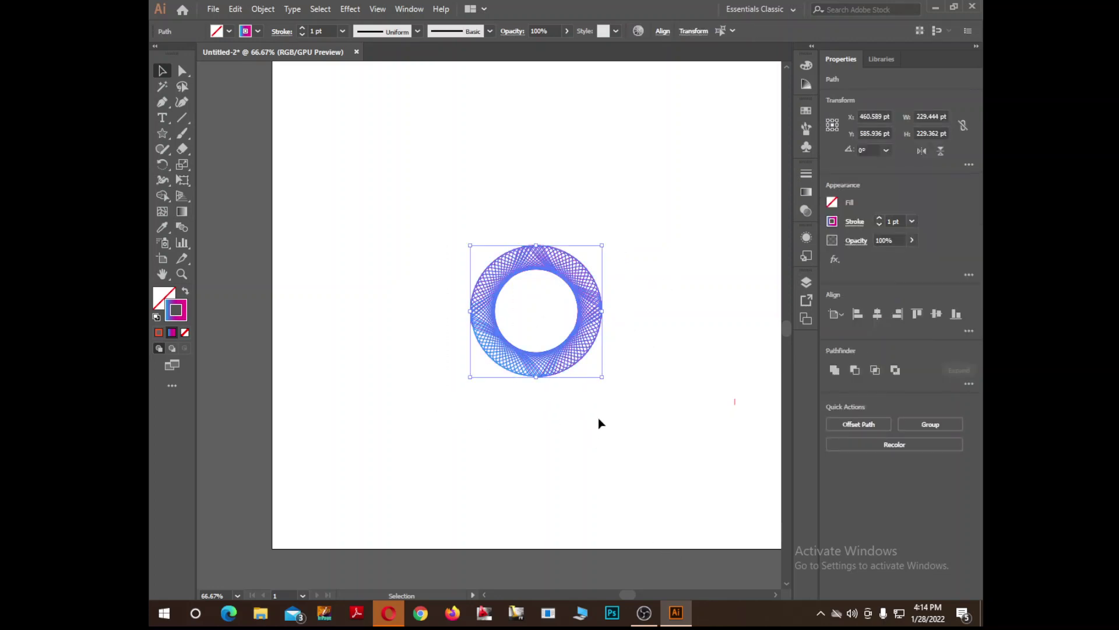
drag(569, 365, 699, 293)
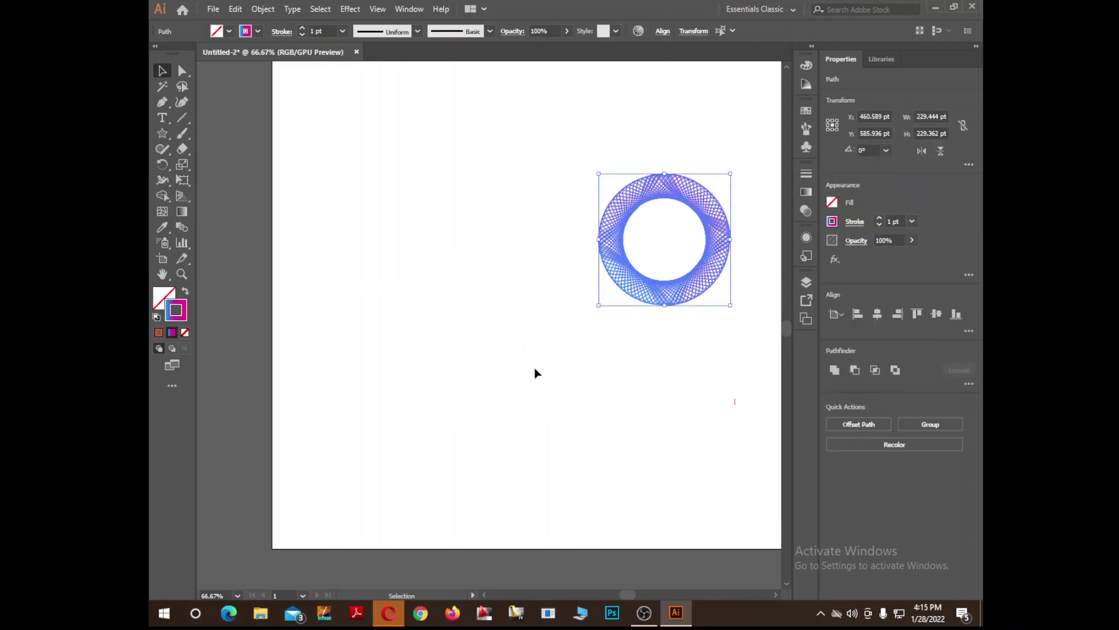
Step: Draw a narrow open V-shaped curve about 211 by 299 pt on the empty area left of the ring with the Curvature tool
click(181, 103)
click(308, 262)
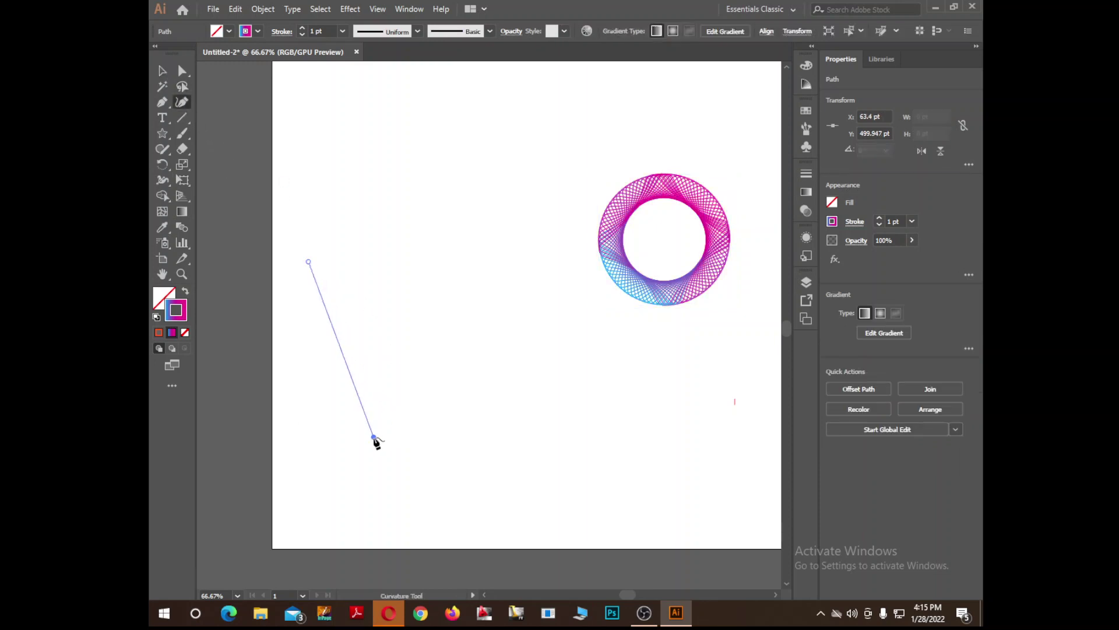
click(429, 412)
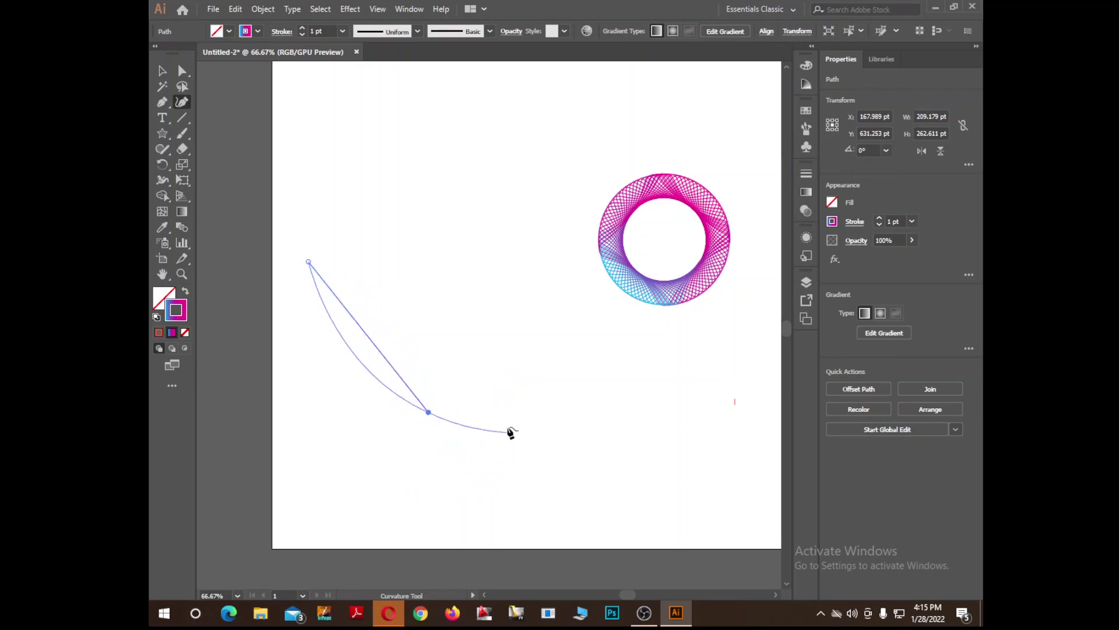
key(Escape)
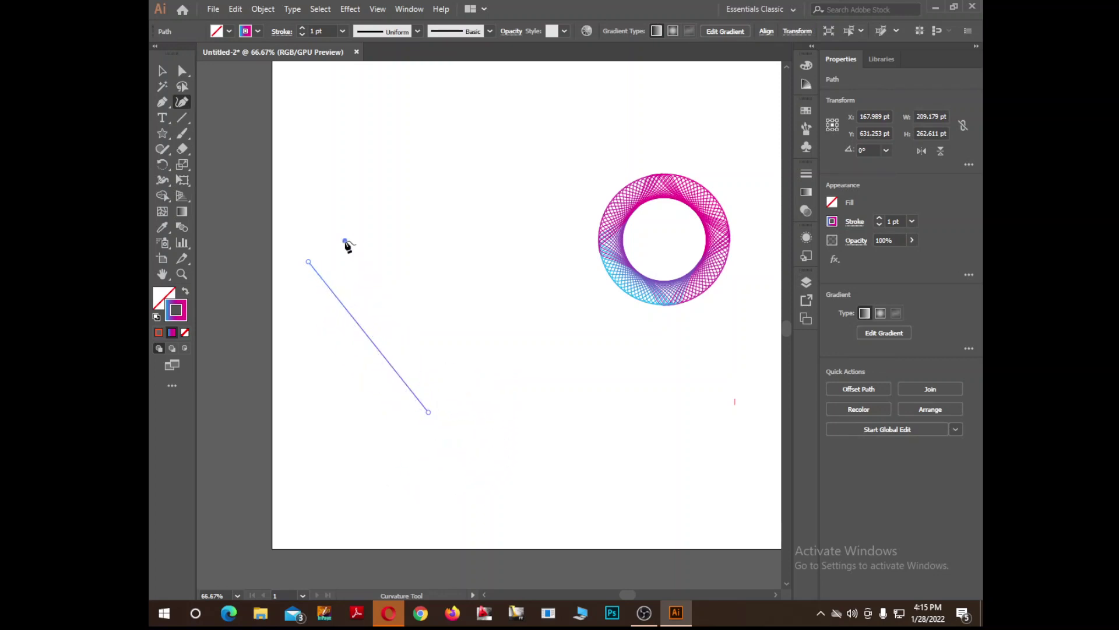
click(345, 240)
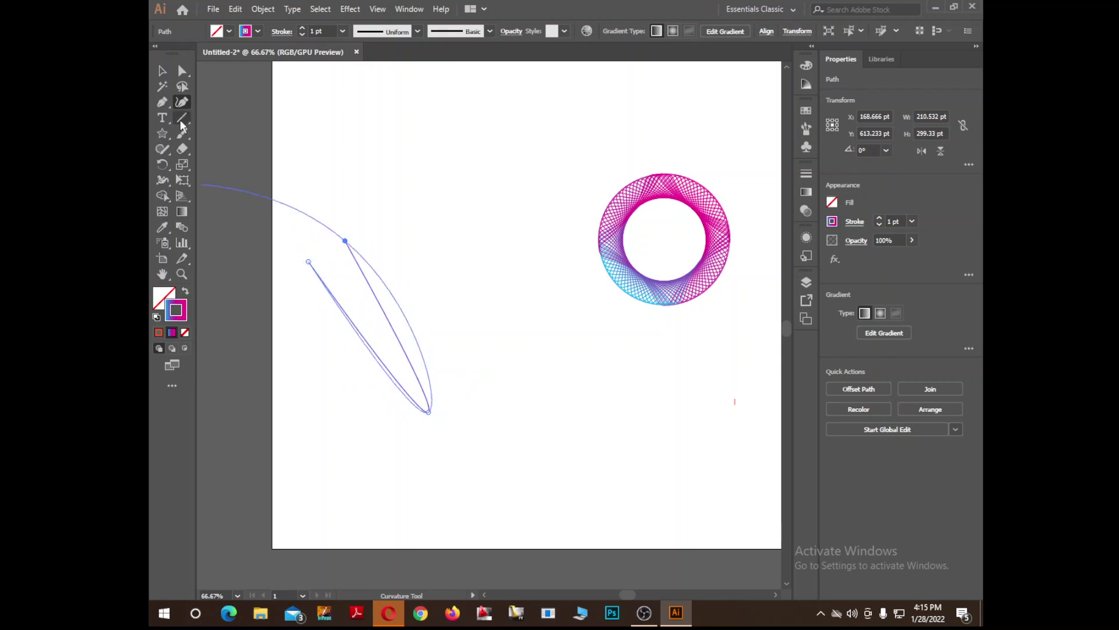
key(v)
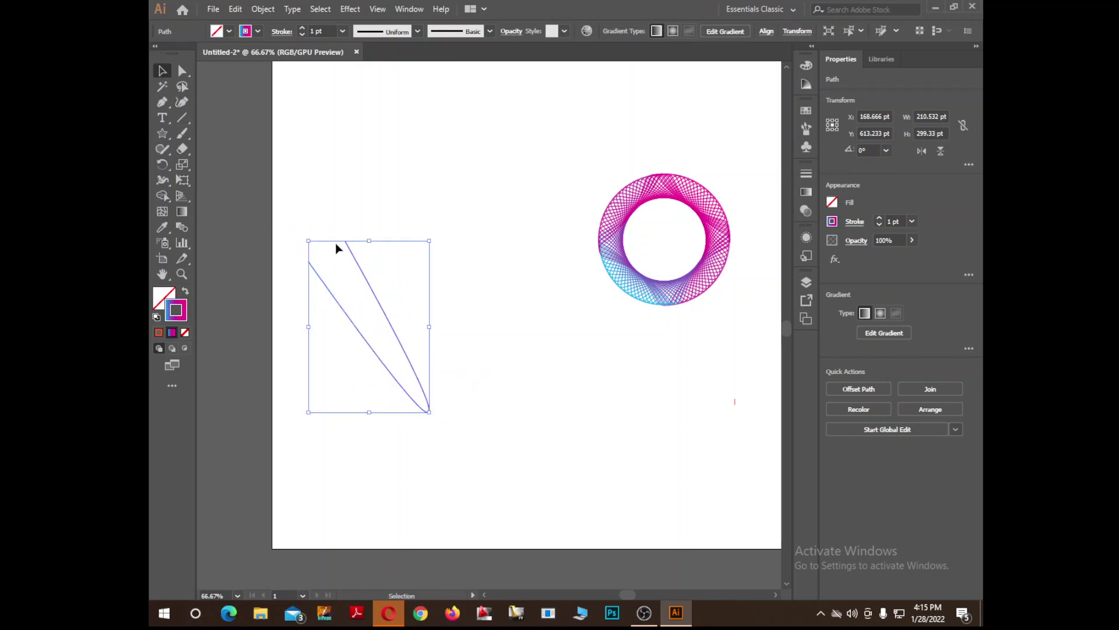
Step: Create a copy of the V-shaped curve rotated 4 degrees about its centre
click(162, 170)
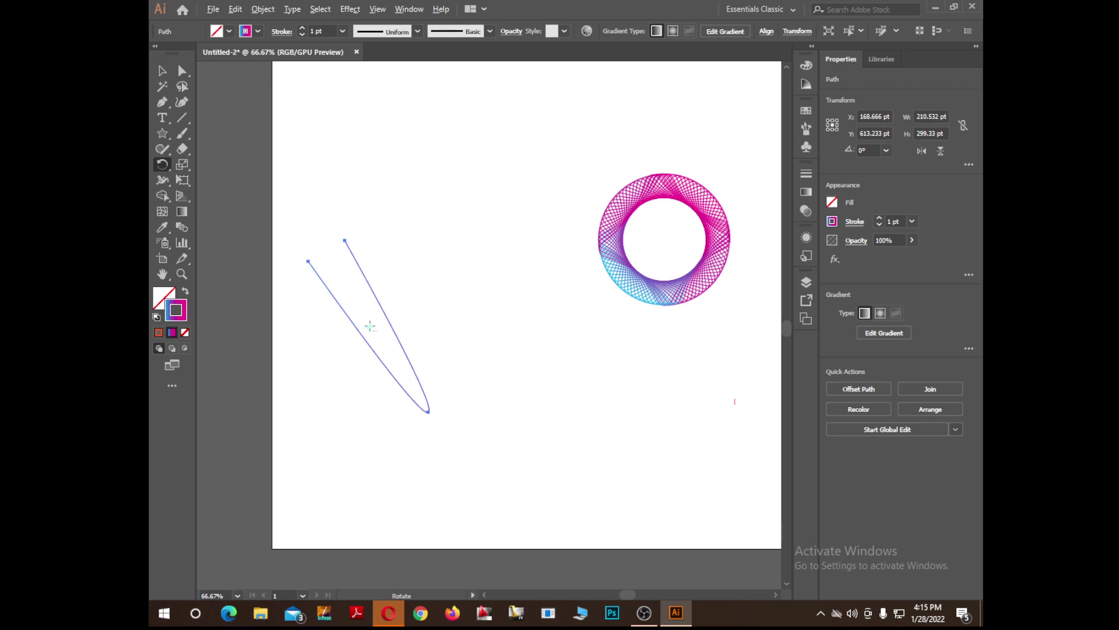
alt+click(370, 326)
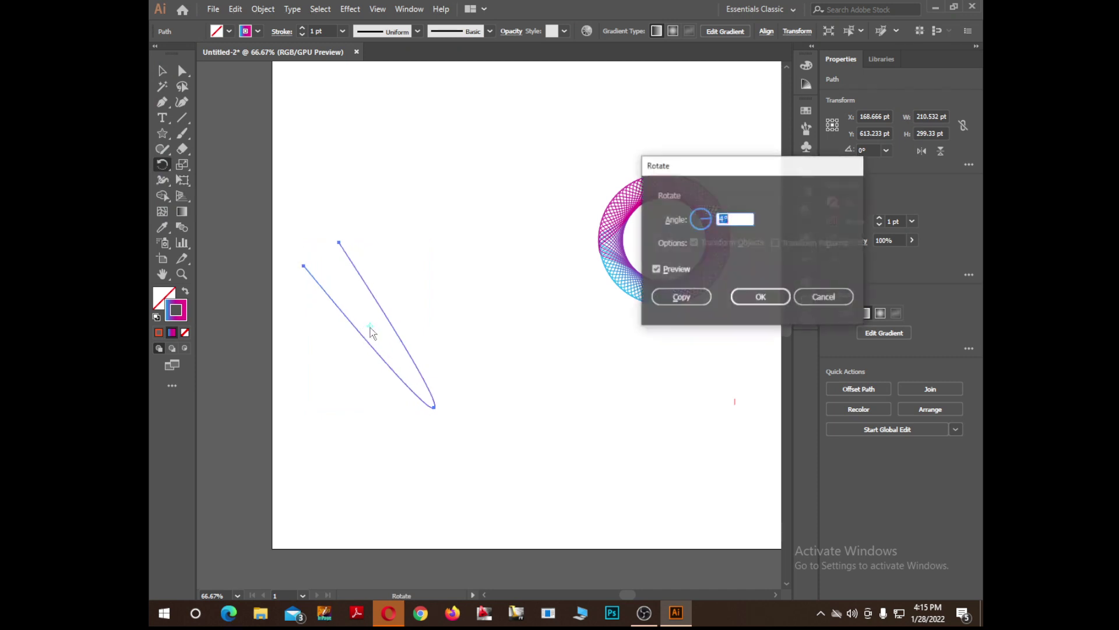
click(694, 299)
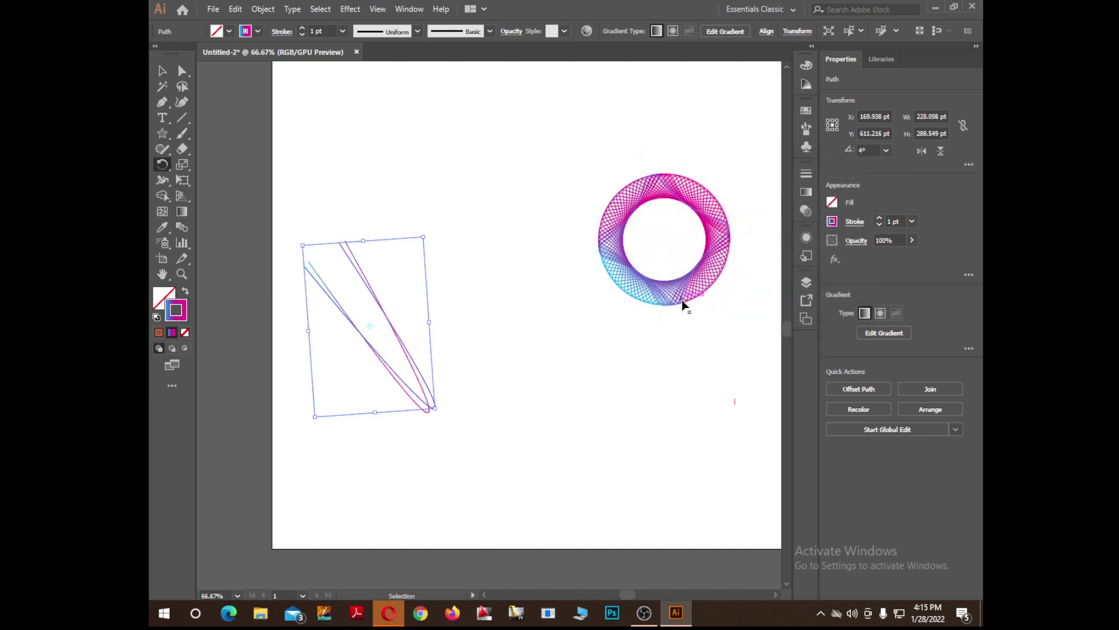
Step: Repeat the 4-degree rotated copy of the V-shaped curve until the copies form a full circular rosette
key(ctrl+d)
key(ctrl+d)
key(ctrl+d)
key(ctrl+d)
key(ctrl+d)
key(ctrl+d)
key(ctrl+d)
key(ctrl+d)
key(ctrl+d)
key(ctrl+d)
key(ctrl+d)
key(ctrl+d)
key(ctrl+d)
key(ctrl+d)
key(ctrl+d)
key(ctrl+d)
key(ctrl+d)
key(ctrl+d)
key(ctrl+d)
key(ctrl+d)
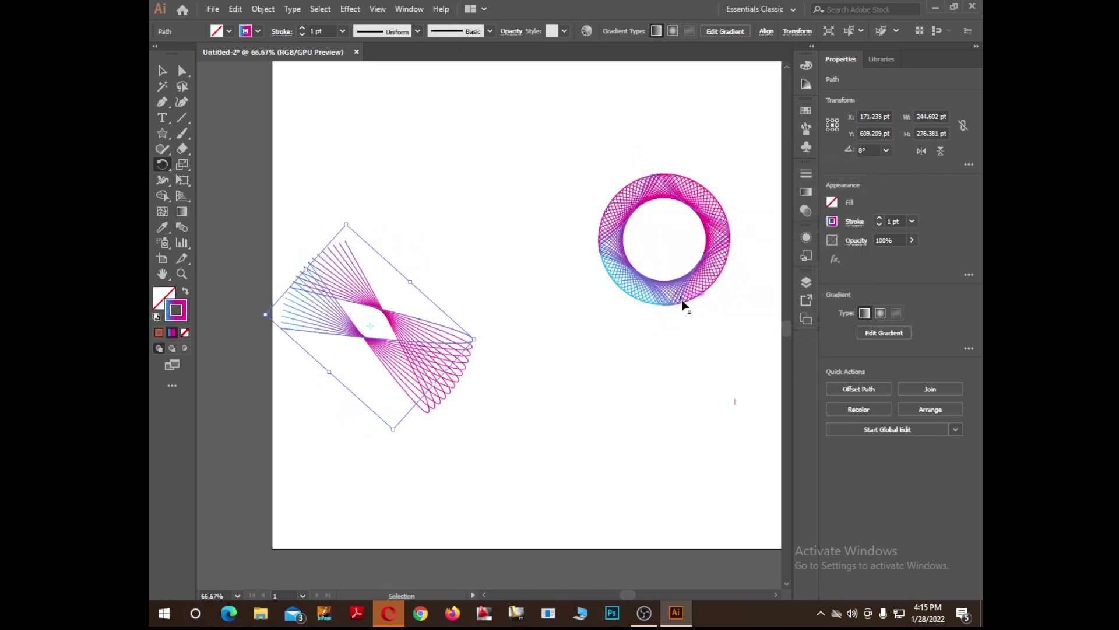
key(ctrl+d)
key(ctrl+d)
key(ctrl+d)
key(ctrl+d)
key(ctrl+d)
key(ctrl+d)
key(ctrl+d)
key(ctrl+d)
key(ctrl+d)
key(ctrl+d)
key(ctrl+d)
key(ctrl+d)
key(ctrl+d)
key(ctrl+d)
key(ctrl+d)
key(ctrl+d)
key(ctrl+d)
key(ctrl+d)
key(ctrl+d)
key(ctrl+d)
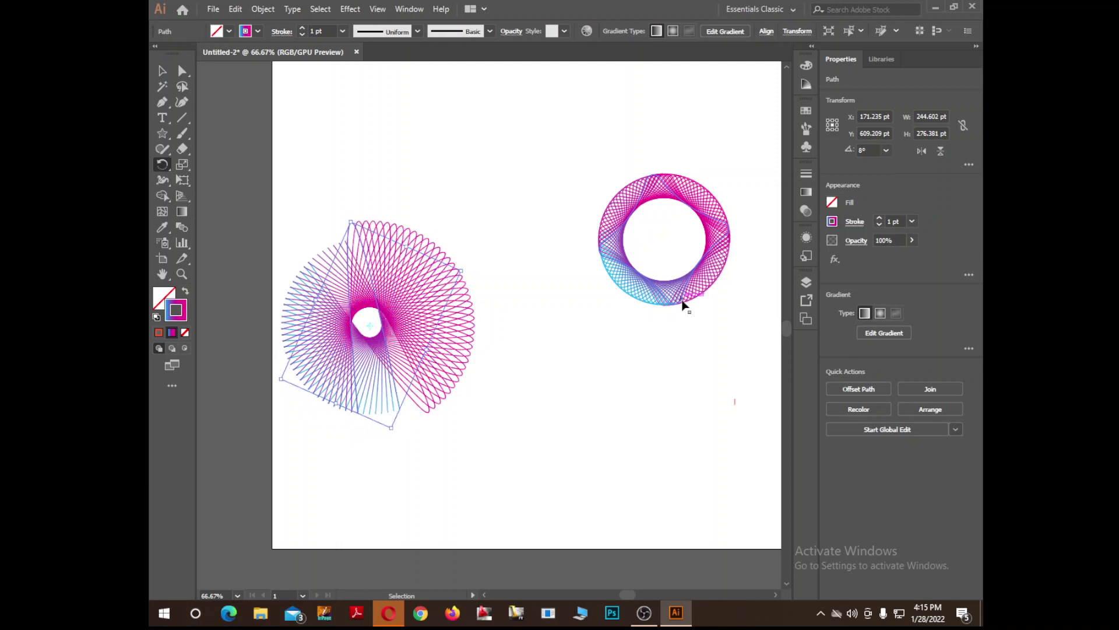
key(ctrl+d)
key(ctrl+d)
key(ctrl+d)
key(ctrl+d)
key(ctrl+d)
key(ctrl+d)
key(ctrl+d)
key(ctrl+d)
key(ctrl+d)
key(ctrl+d)
key(ctrl+d)
key(ctrl+d)
key(ctrl+d)
key(ctrl+d)
key(ctrl+d)
key(ctrl+d)
key(ctrl+d)
key(ctrl+d)
key(ctrl+d)
key(ctrl+d)
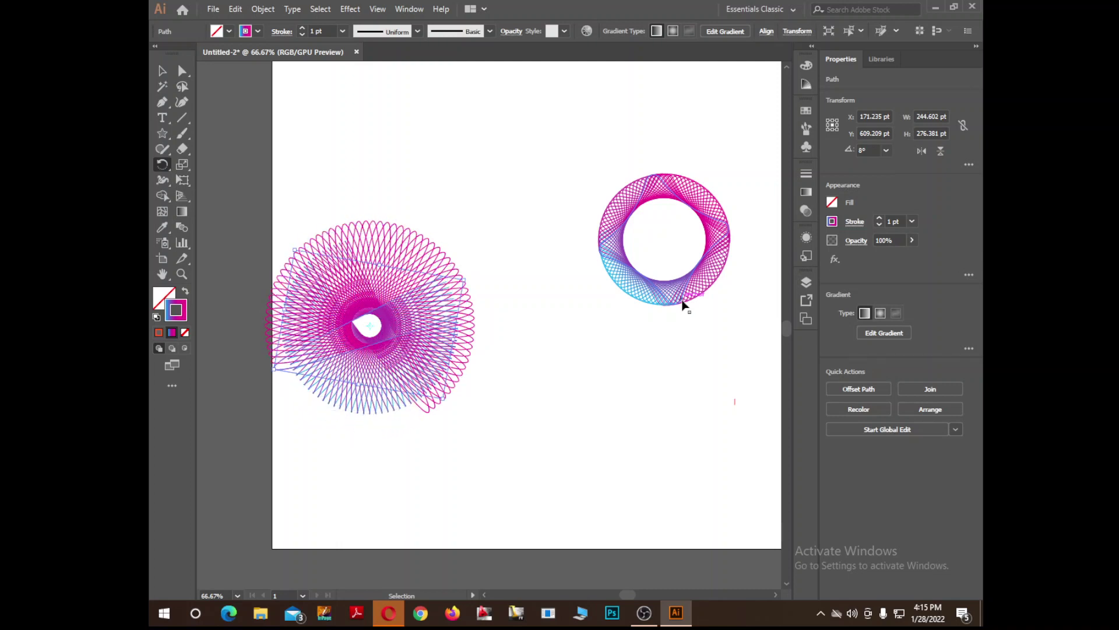
key(ctrl+d)
key(ctrl+d)
key(ctrl+d)
key(ctrl+d)
key(ctrl+d)
key(ctrl+d)
key(ctrl+d)
key(ctrl+d)
key(ctrl+d)
key(ctrl+d)
key(ctrl+d)
key(ctrl+d)
key(ctrl+d)
key(ctrl+d)
key(ctrl+d)
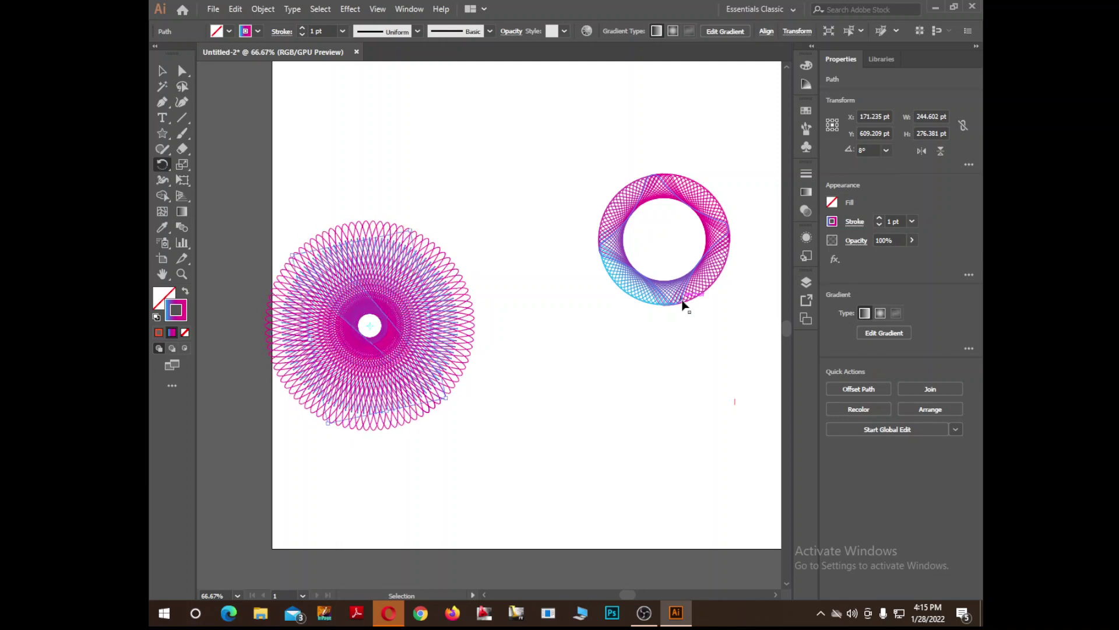
Step: Select all the curve copies in the rosette and move them up to the empty area beside the star ring
click(164, 74)
click(489, 190)
drag(507, 187, 310, 388)
drag(441, 337, 510, 209)
click(580, 141)
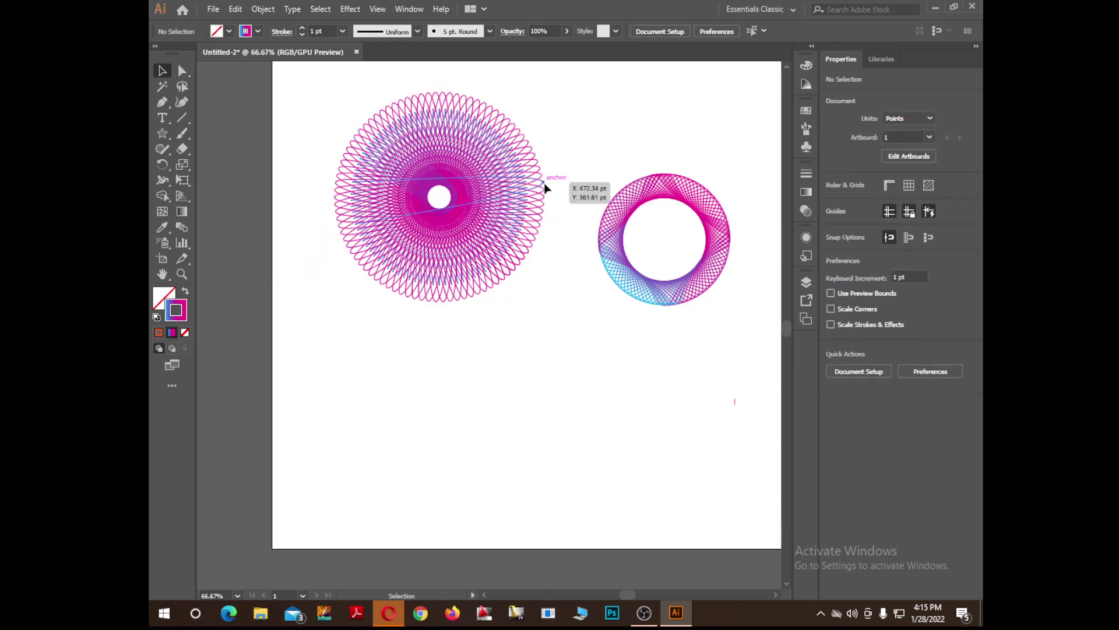
Step: Select all the curve copies of the rosette and group them
click(546, 188)
drag(570, 83, 333, 319)
right_click(425, 249)
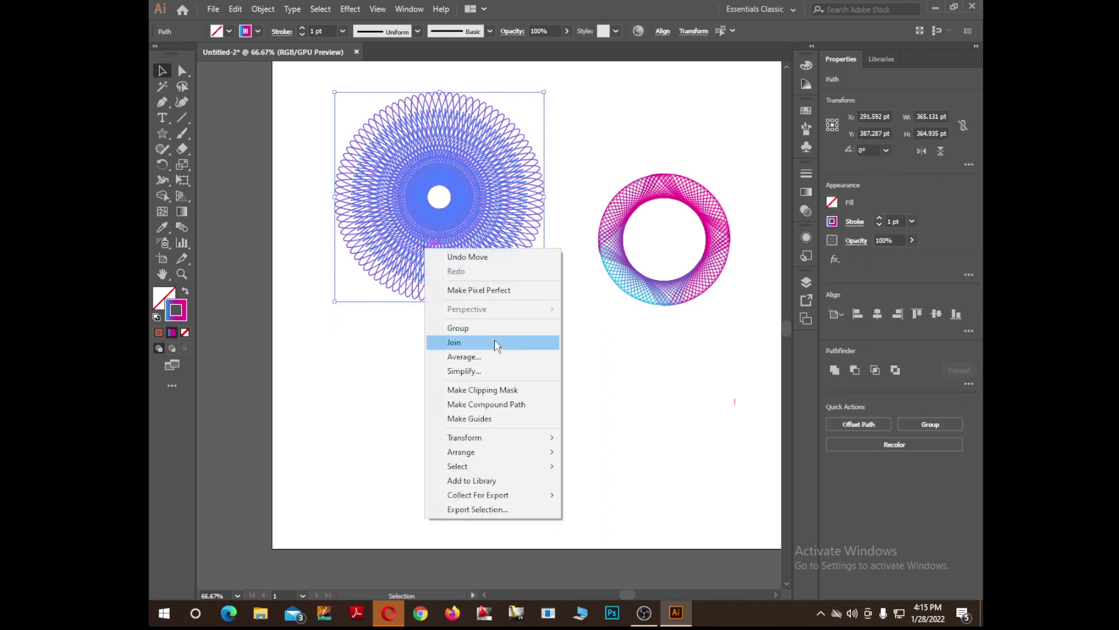
click(475, 326)
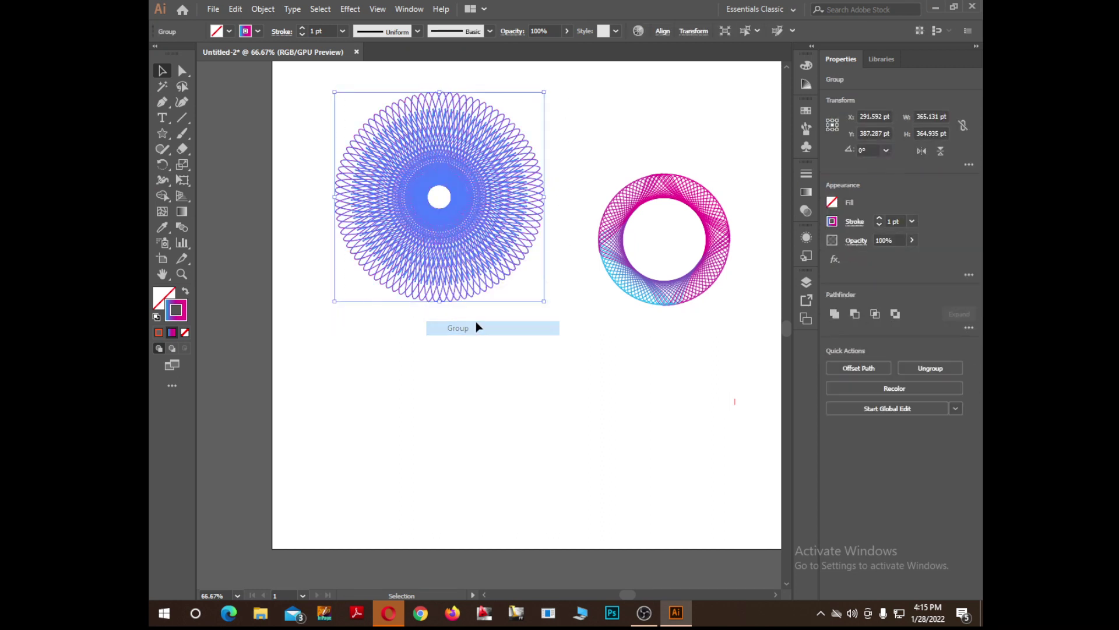
Step: Try a radial gradient on the strokes of the whole star ring, and undo it
click(680, 344)
drag(740, 162, 568, 315)
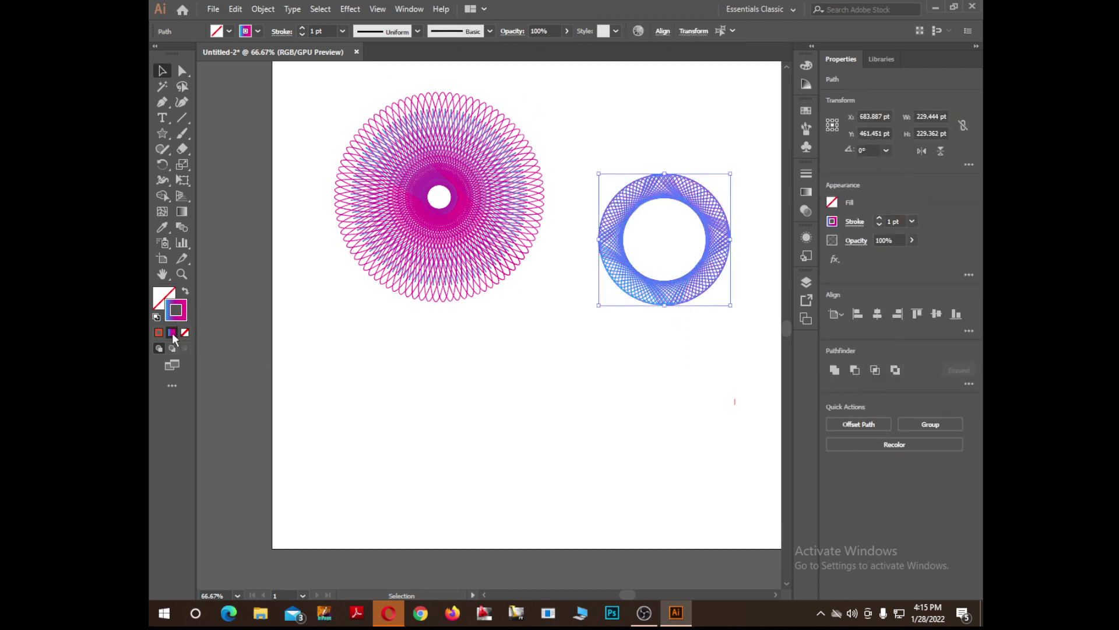
click(188, 212)
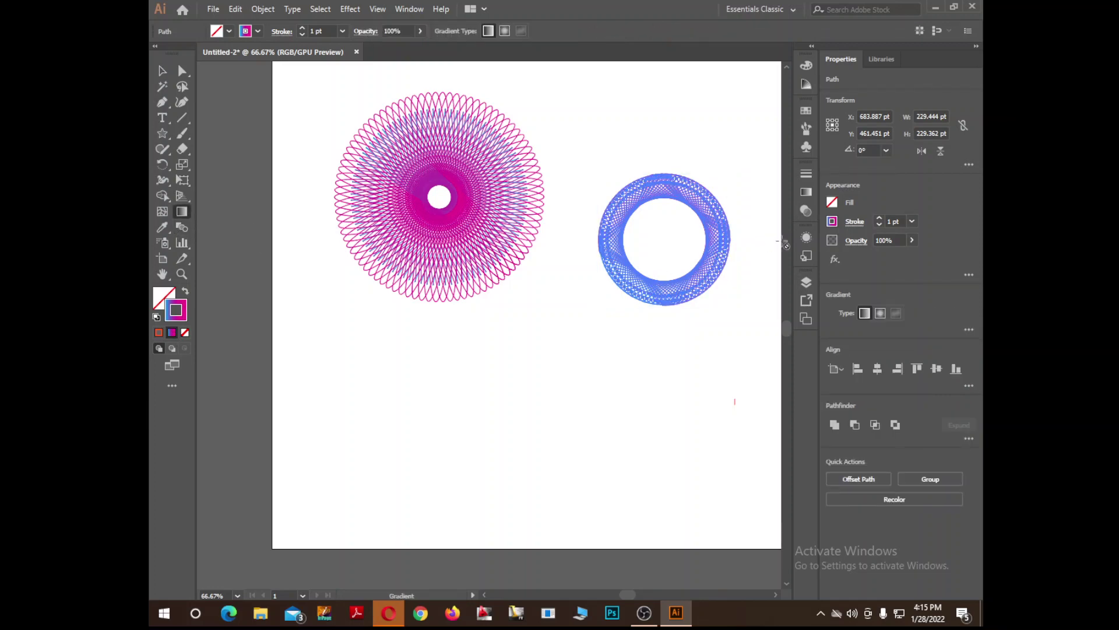
double_click(181, 212)
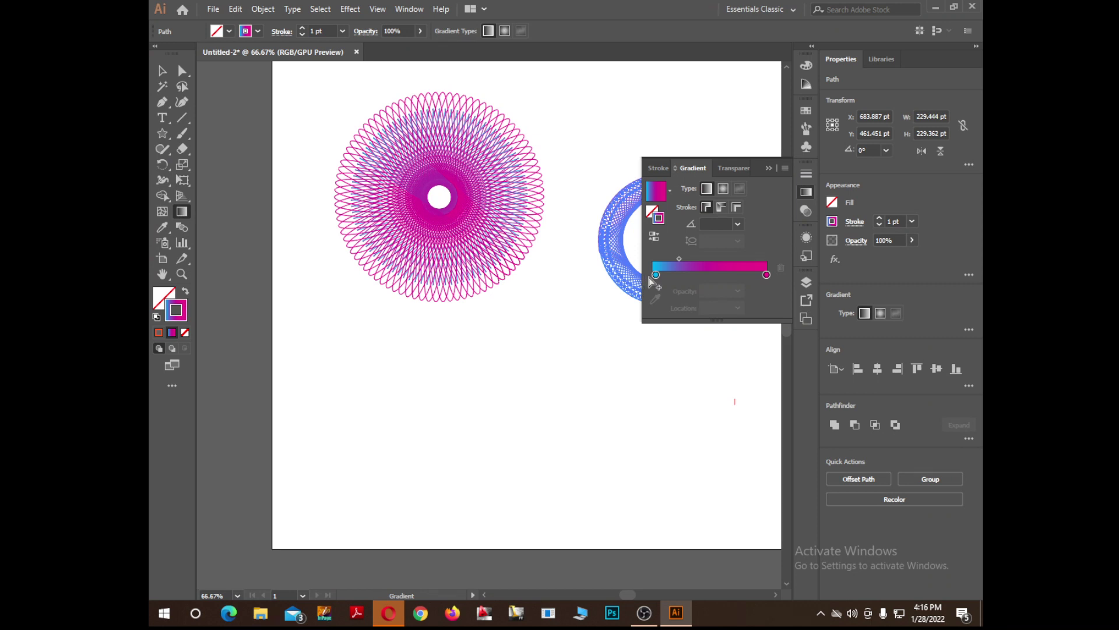
click(723, 189)
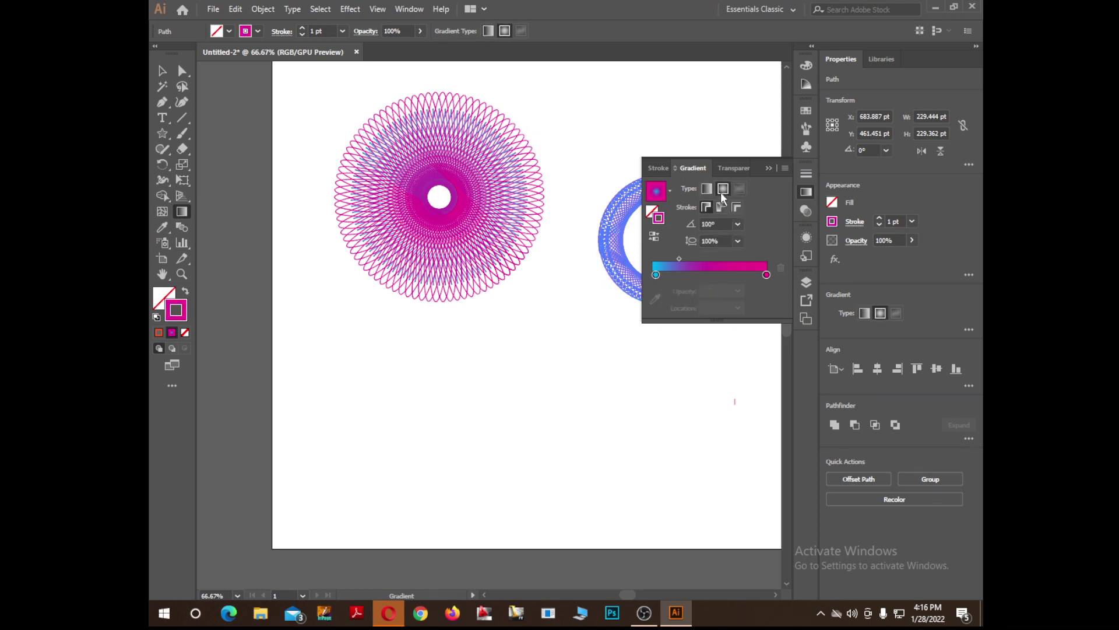
click(768, 168)
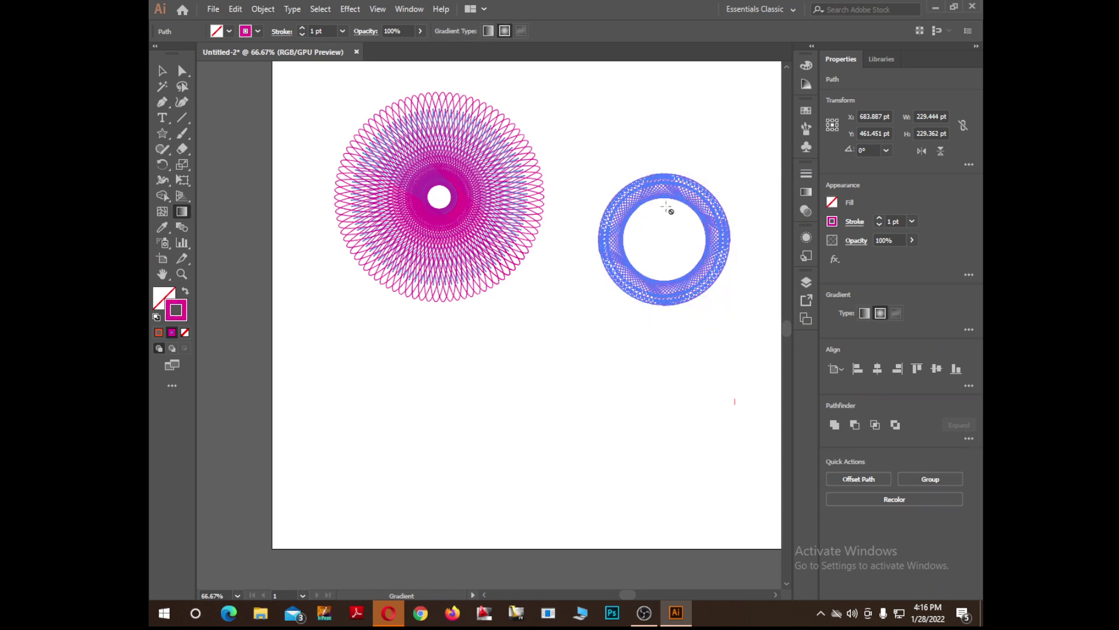
click(162, 71)
click(708, 410)
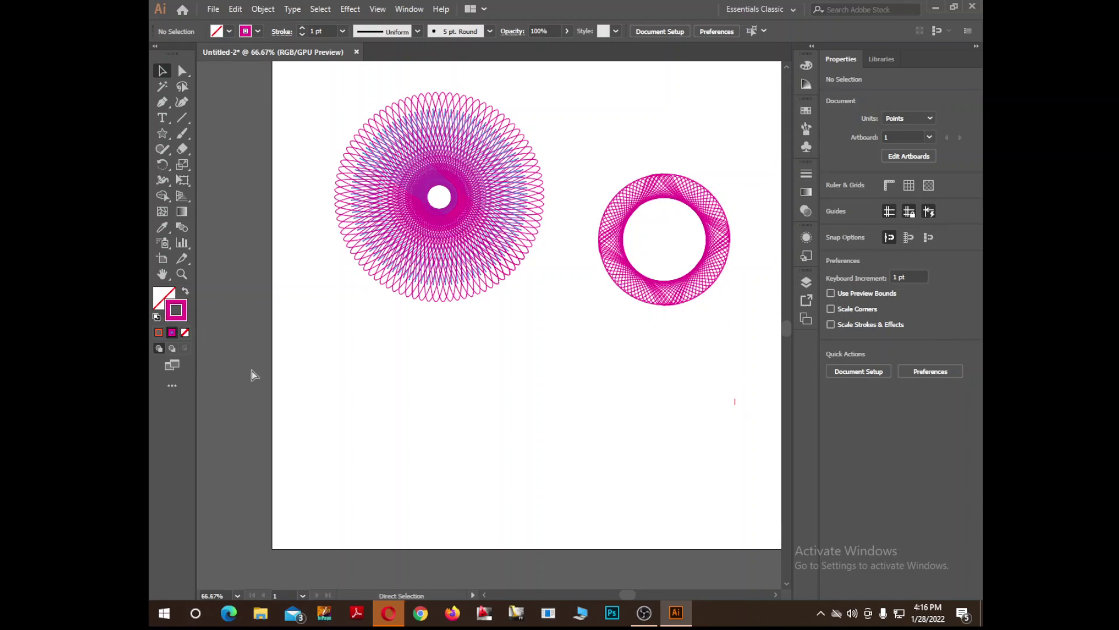
key(ctrl+z)
click(544, 452)
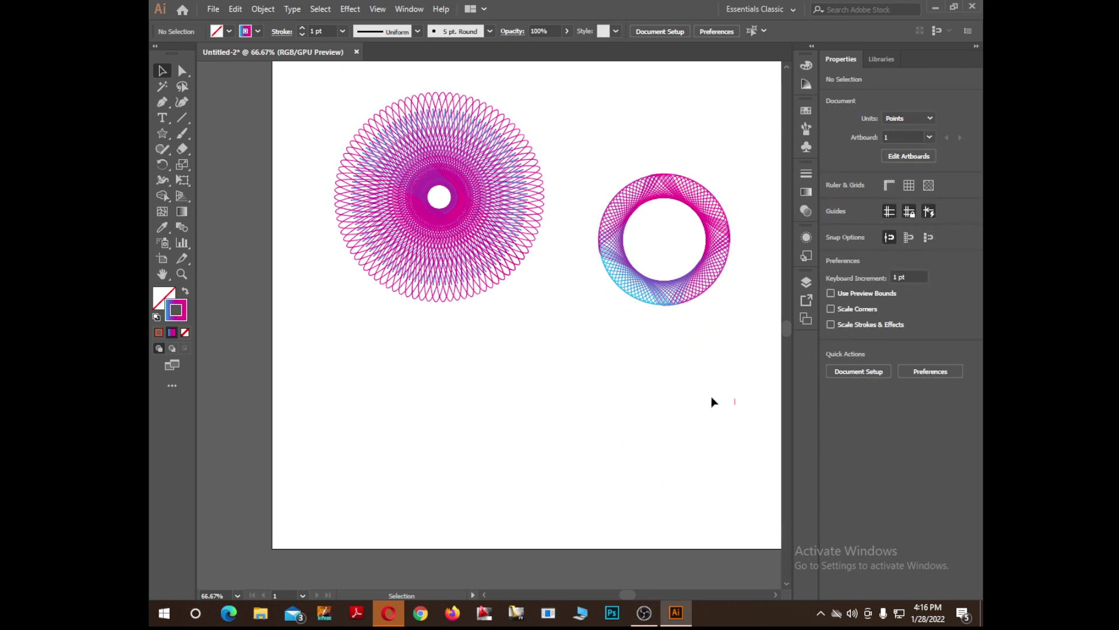
drag(746, 161, 587, 338)
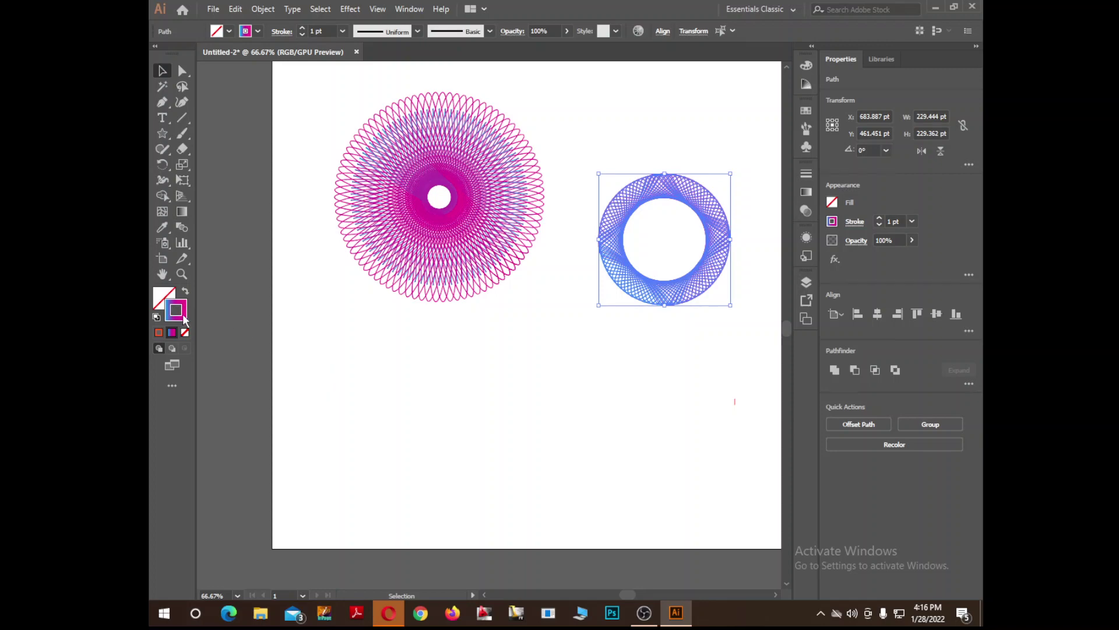
click(182, 213)
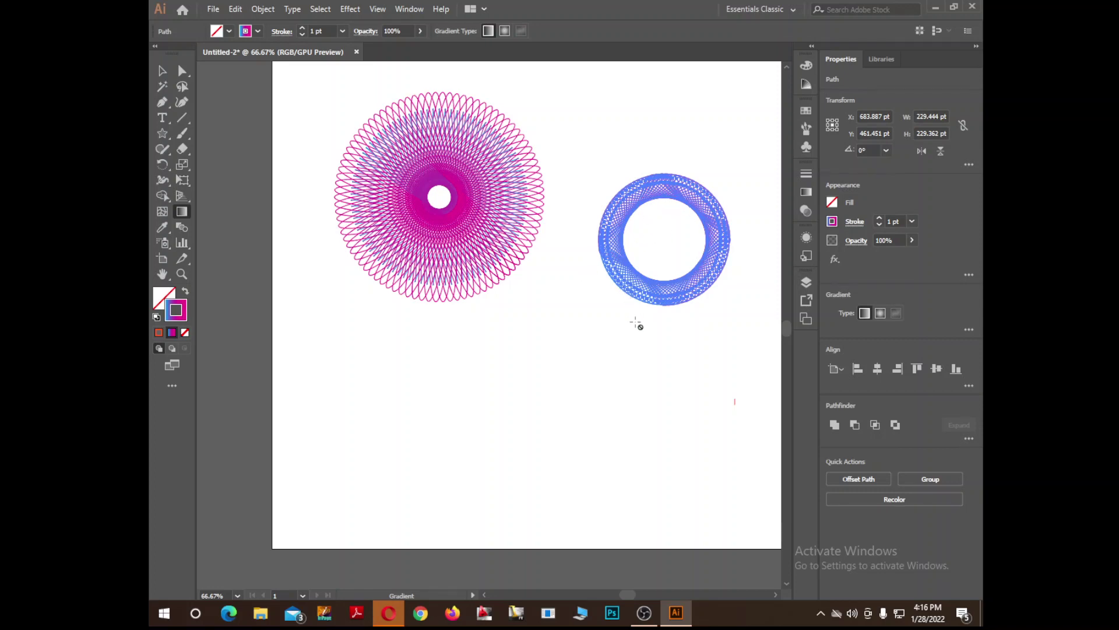
click(162, 70)
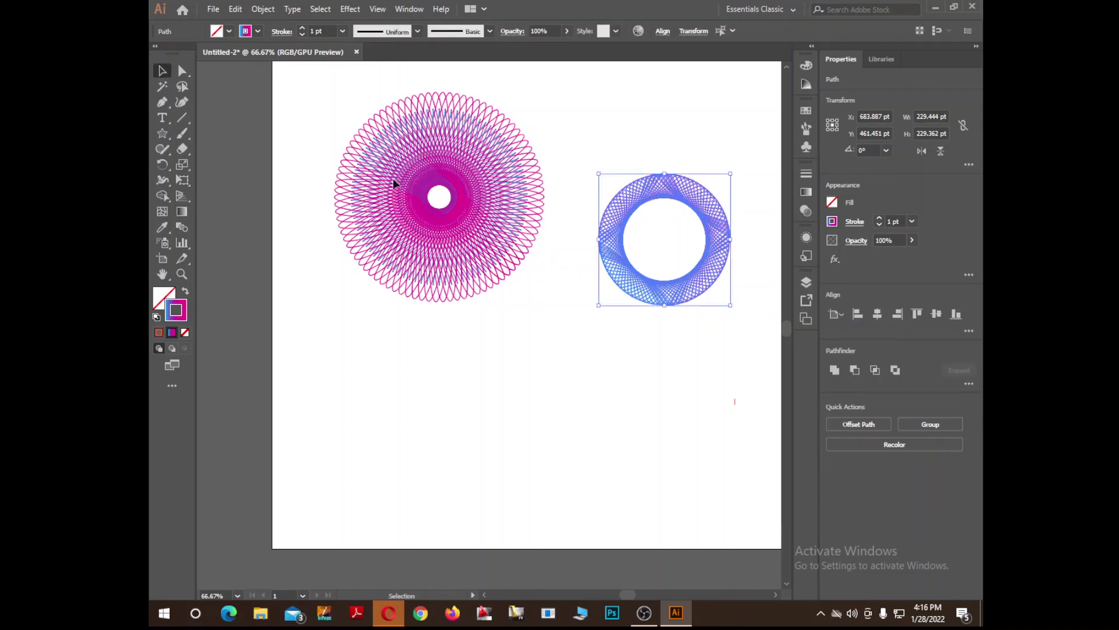
Step: Set the starting colour stop of the grouped rosette's stroke gradient to yellow
click(445, 238)
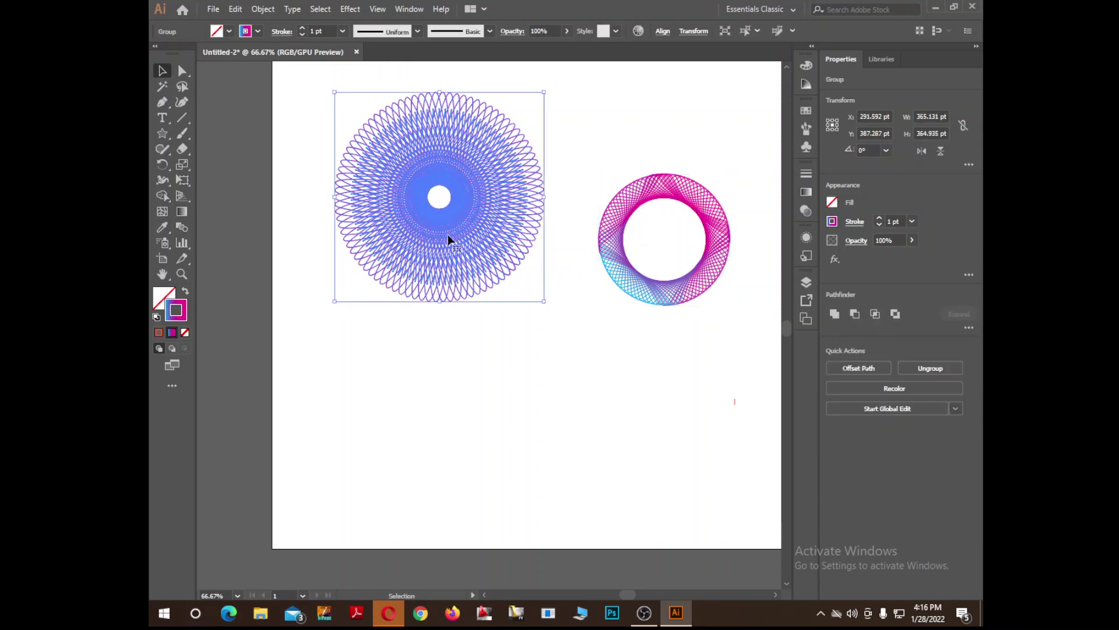
double_click(188, 205)
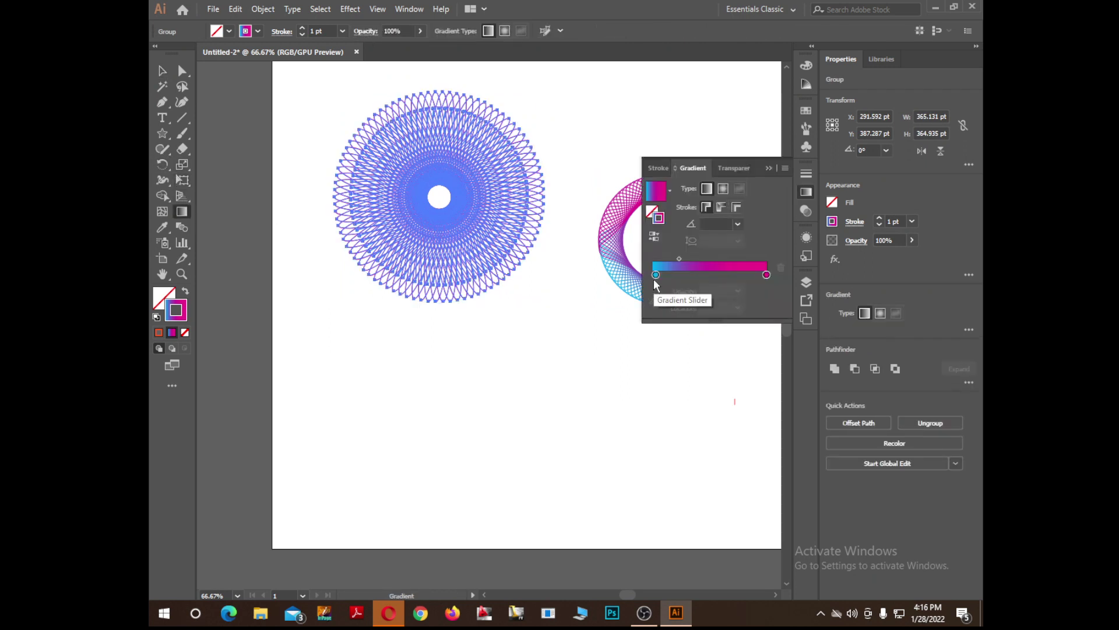
double_click(656, 274)
click(644, 316)
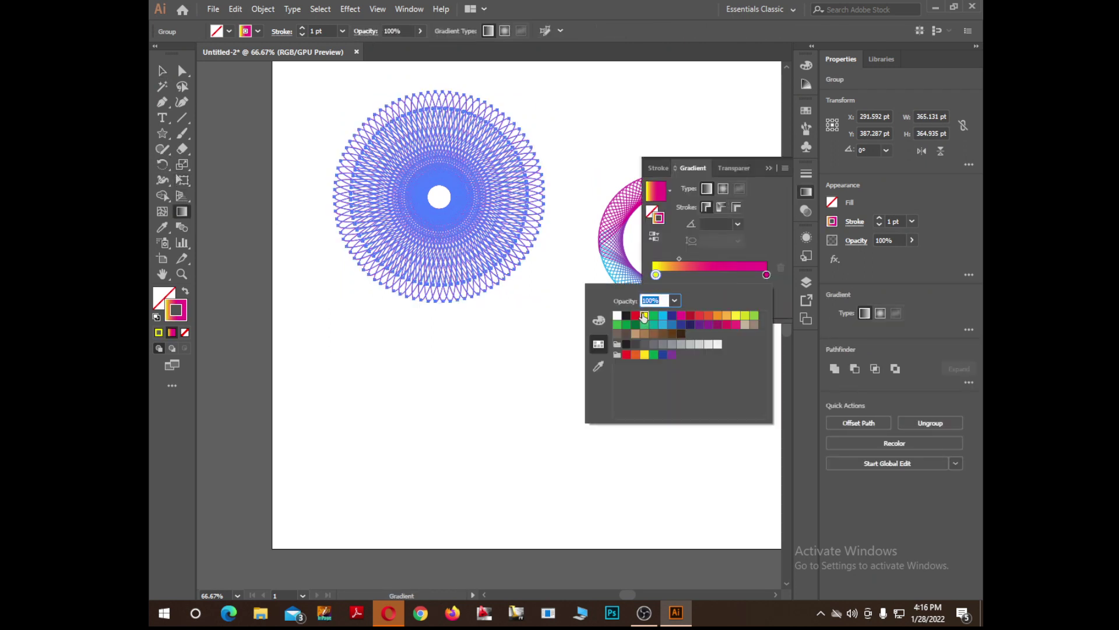
Step: Set the ending colour stop of the rosette's stroke gradient to light green and deselect the group
click(766, 275)
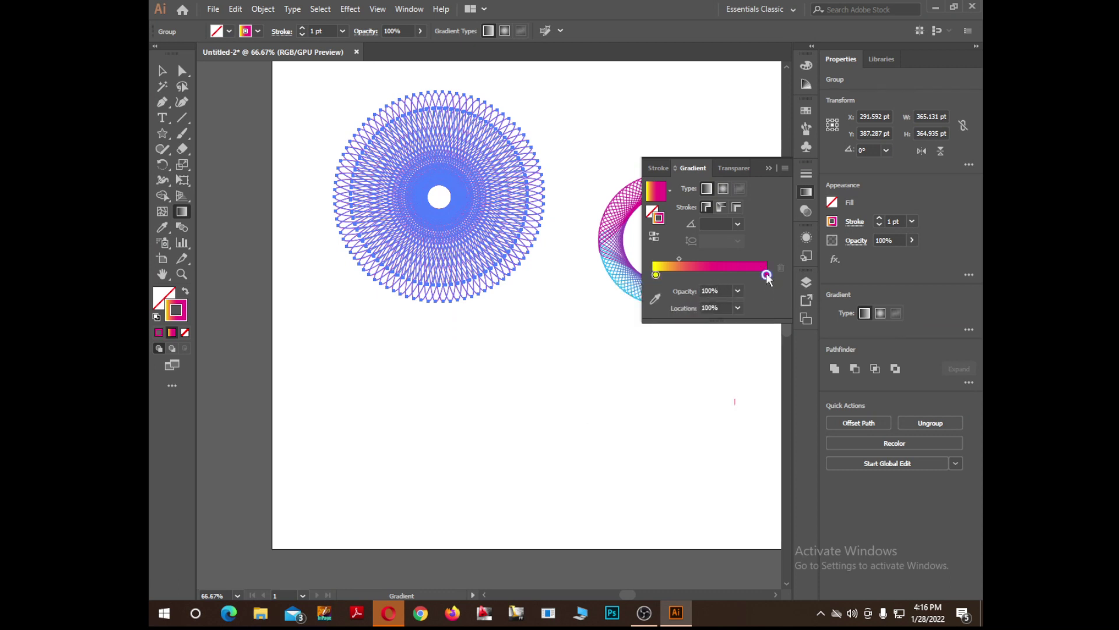
double_click(766, 274)
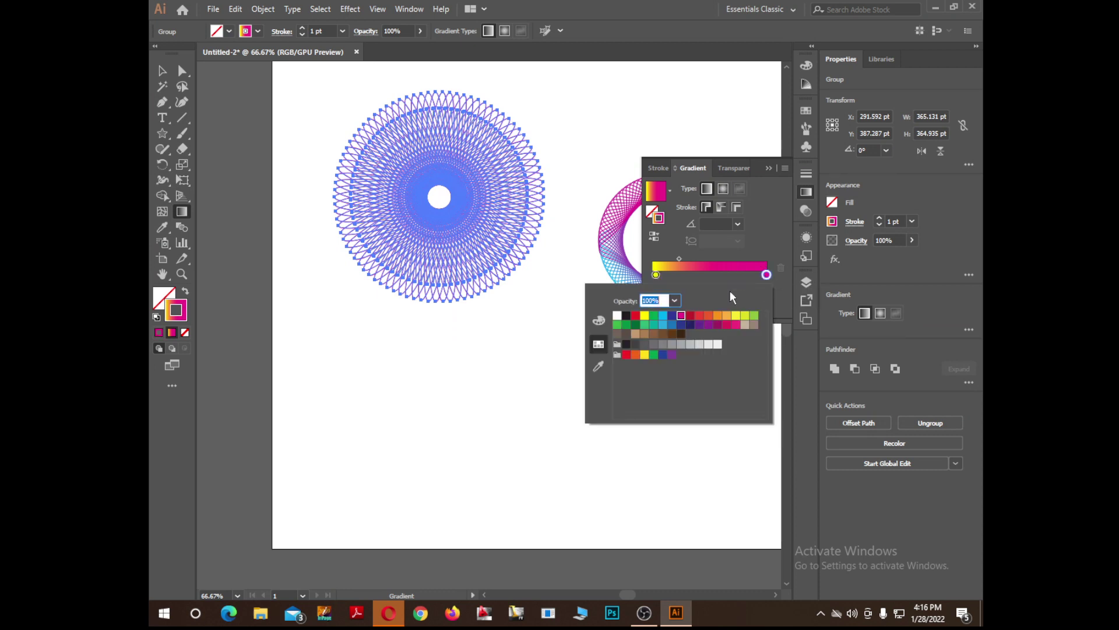
click(744, 318)
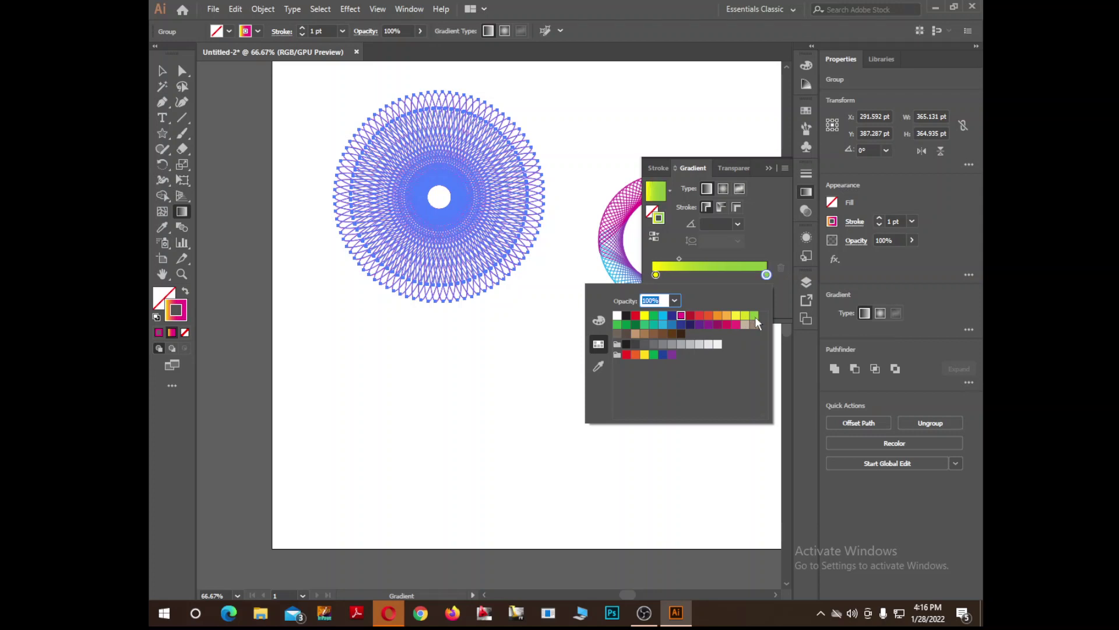
click(767, 167)
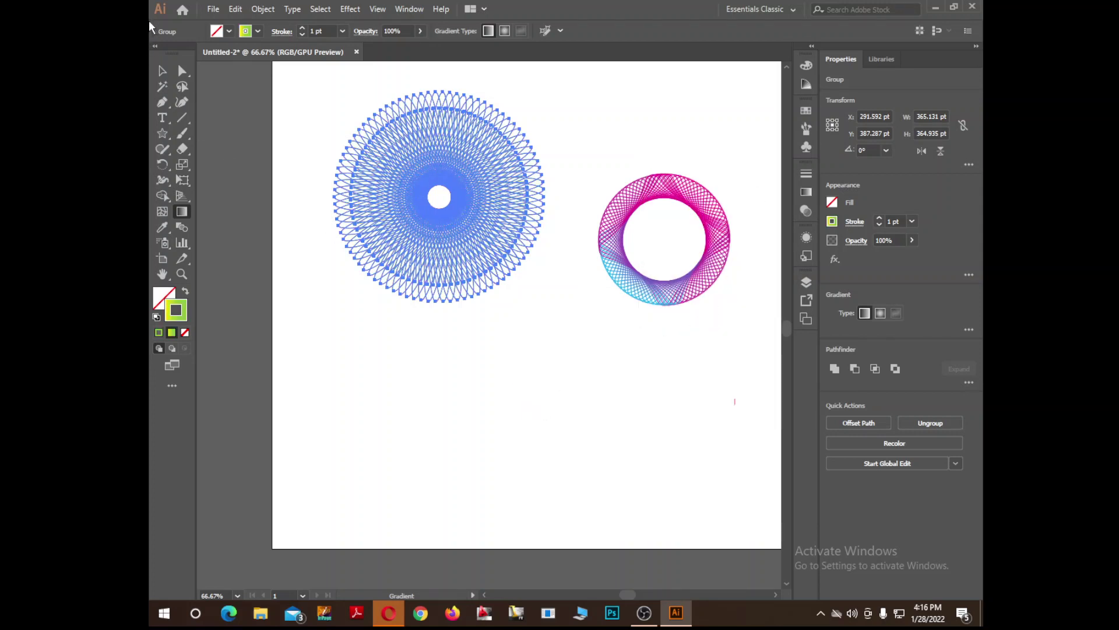
click(164, 70)
click(294, 161)
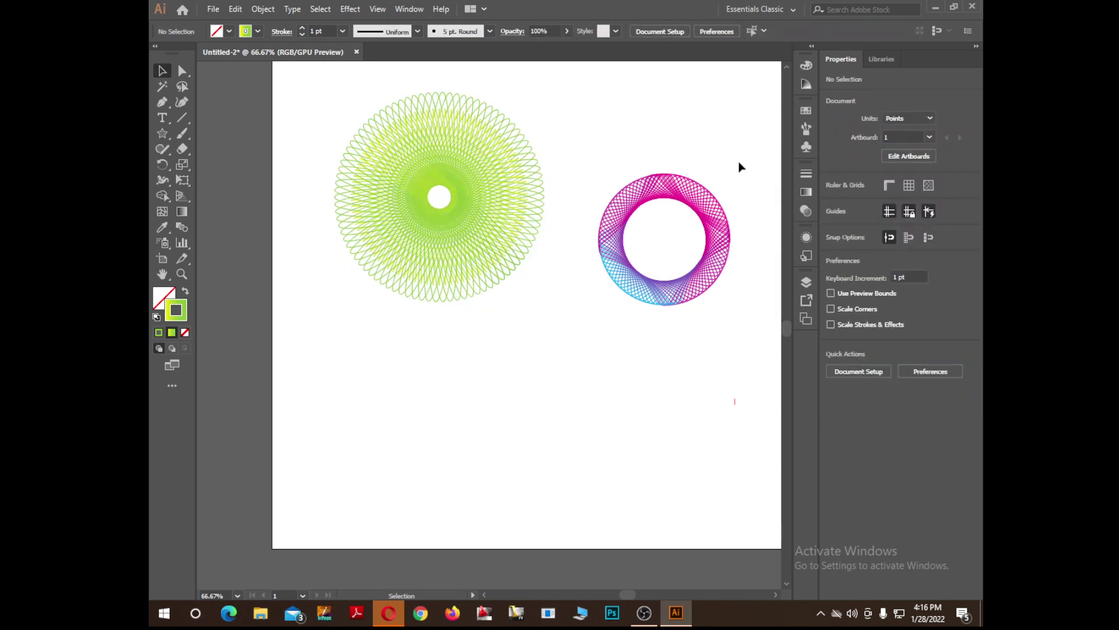
Step: Draw a short diagonal line about 65 by 80 pt on the empty area below the two patterns
drag(739, 168, 590, 349)
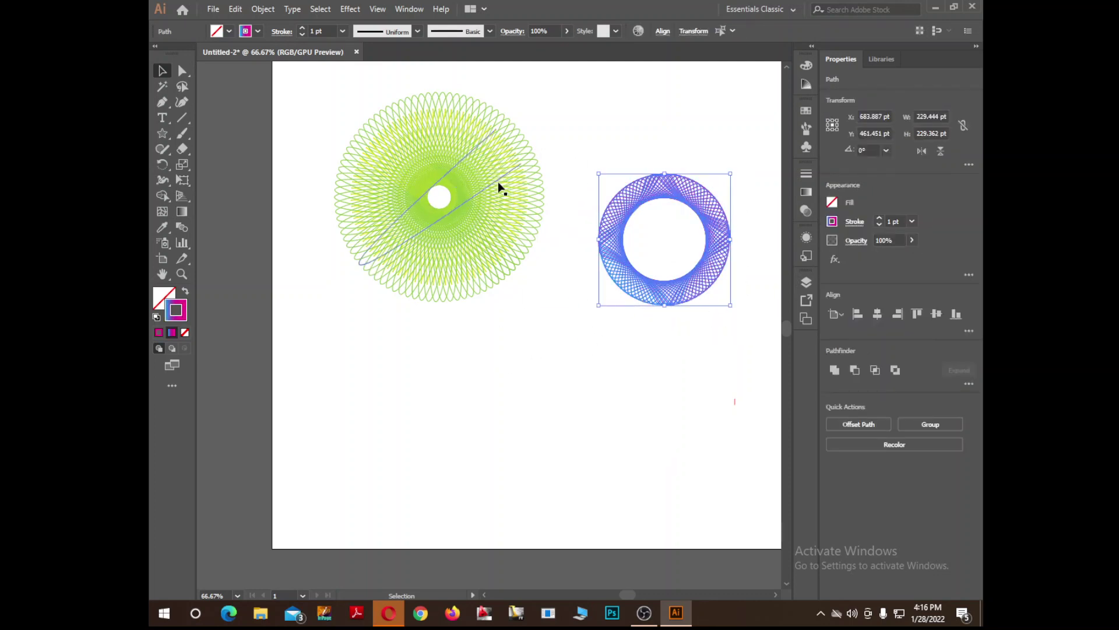
click(182, 117)
drag(556, 373, 518, 419)
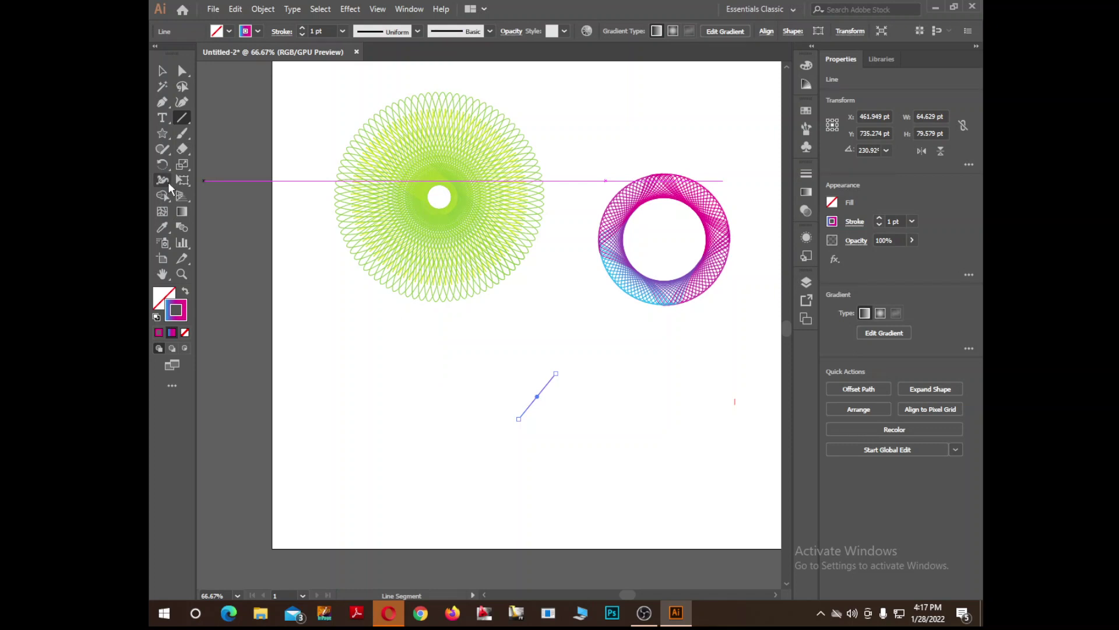
Step: Rotate the diagonal line itself by 4 degrees about a point near its middle
click(162, 164)
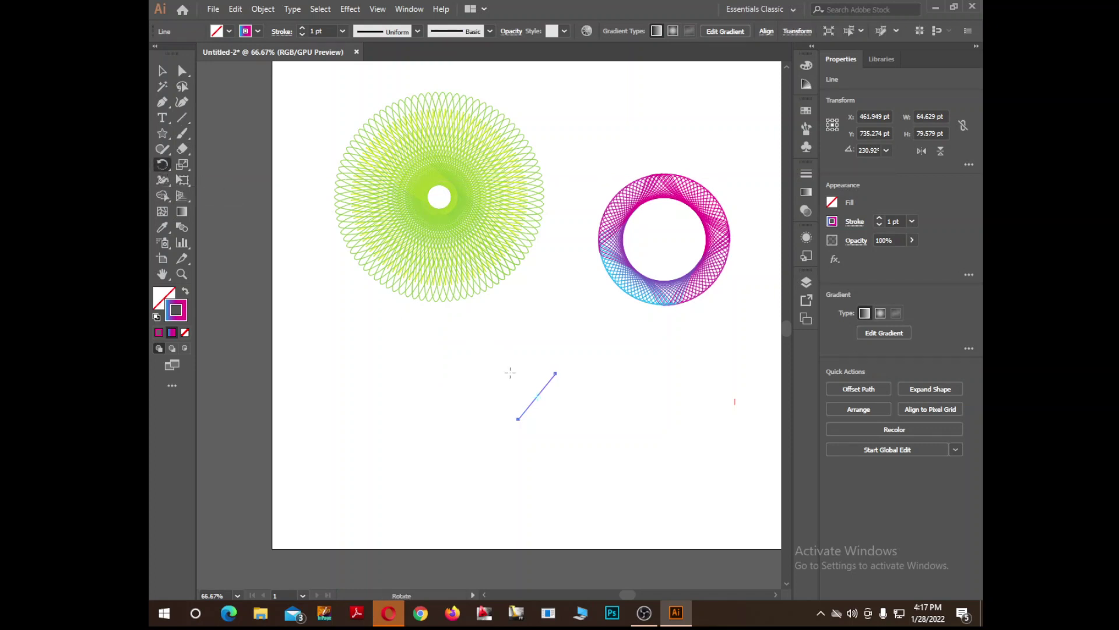
alt+click(539, 395)
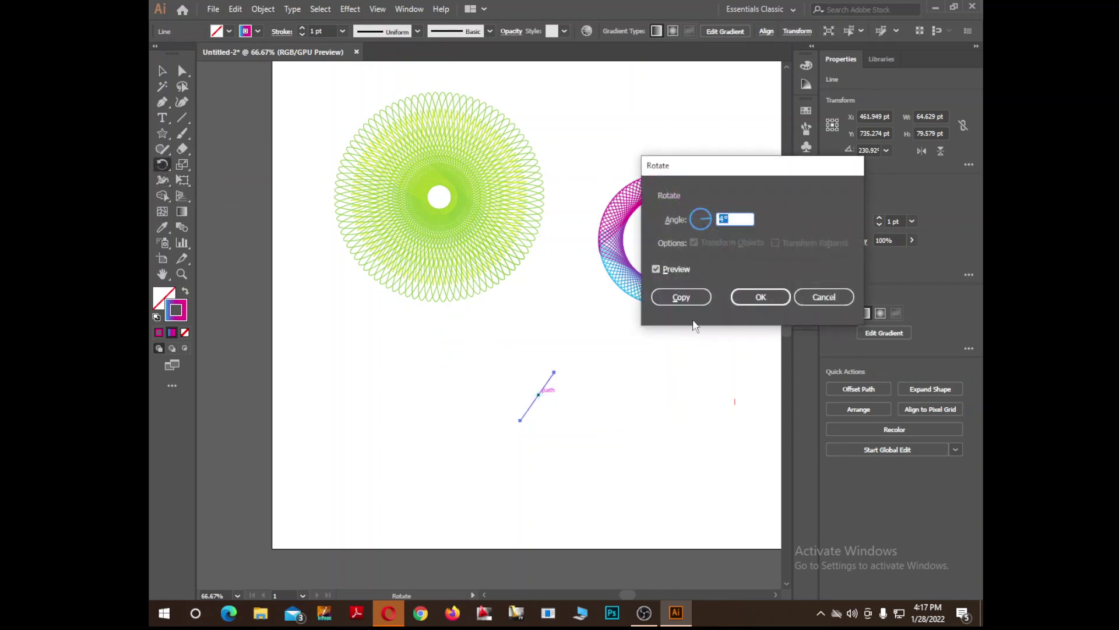
click(757, 297)
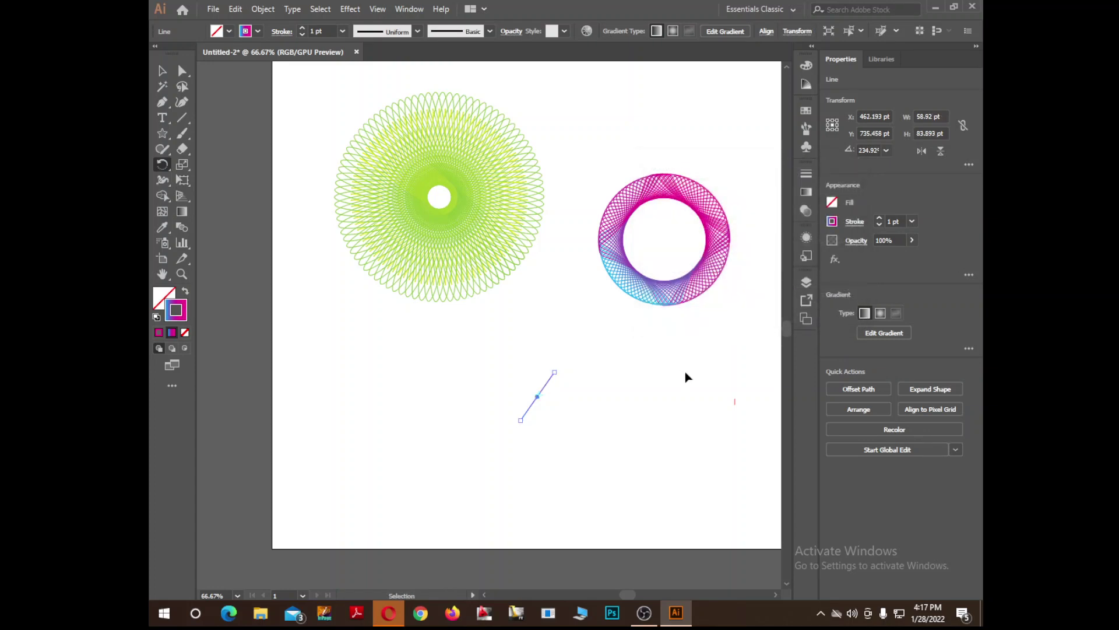
Step: Repeat the 4-degree rotation on the single diagonal line until it stands nearly vertical
key(ctrl+d)
key(ctrl+d)
key(ctrl+d)
key(ctrl+d)
key(ctrl+d)
key(ctrl+d)
key(ctrl+d)
key(ctrl+d)
key(ctrl+d)
key(ctrl+d)
key(ctrl+d)
key(ctrl+d)
key(ctrl+d)
key(ctrl+d)
key(ctrl+d)
key(ctrl+d)
key(ctrl+d)
key(ctrl+d)
key(ctrl+d)
key(ctrl+d)
key(ctrl+d)
key(ctrl+d)
key(ctrl+d)
key(ctrl+d)
key(ctrl+d)
key(ctrl+d)
key(ctrl+d)
key(ctrl+d)
key(ctrl+d)
key(ctrl+d)
key(ctrl+d)
key(ctrl+d)
key(ctrl+d)
key(ctrl+d)
key(ctrl+d)
key(ctrl+d)
key(ctrl+d)
key(ctrl+d)
key(ctrl+d)
key(ctrl+d)
key(ctrl+d)
key(ctrl+d)
key(ctrl+d)
key(ctrl+d)
key(ctrl+d)
key(ctrl+d)
key(ctrl+d)
key(ctrl+d)
key(ctrl+d)
key(ctrl+d)
key(ctrl+d)
key(ctrl+d)
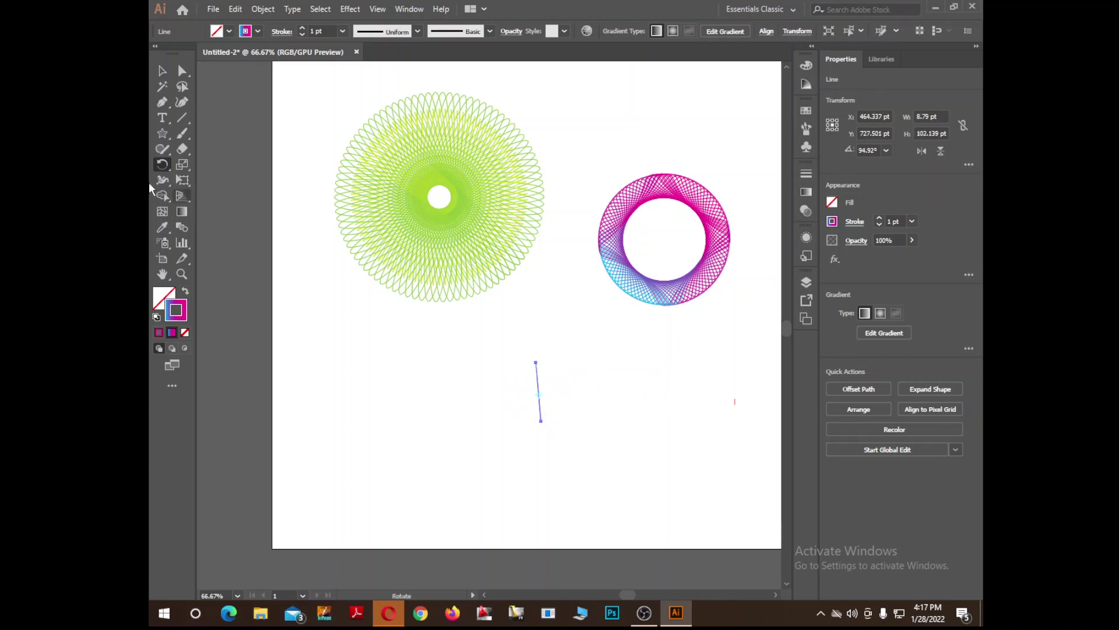
Step: Make a copy of the nearly vertical line rotated 4 degrees about a point near its middle
click(163, 72)
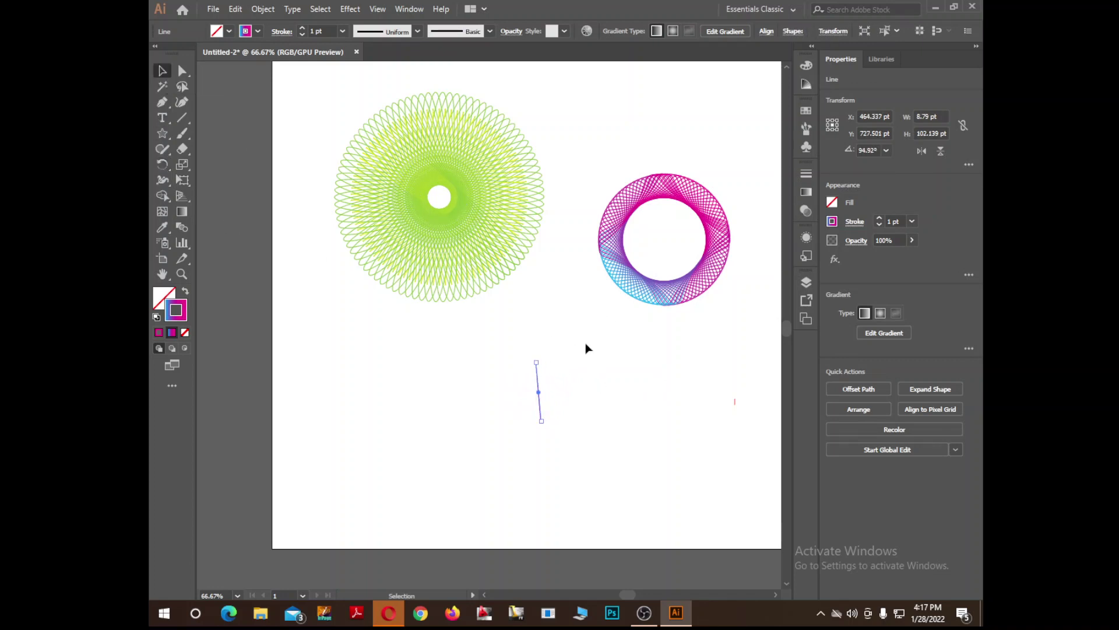
drag(580, 336, 493, 459)
click(167, 165)
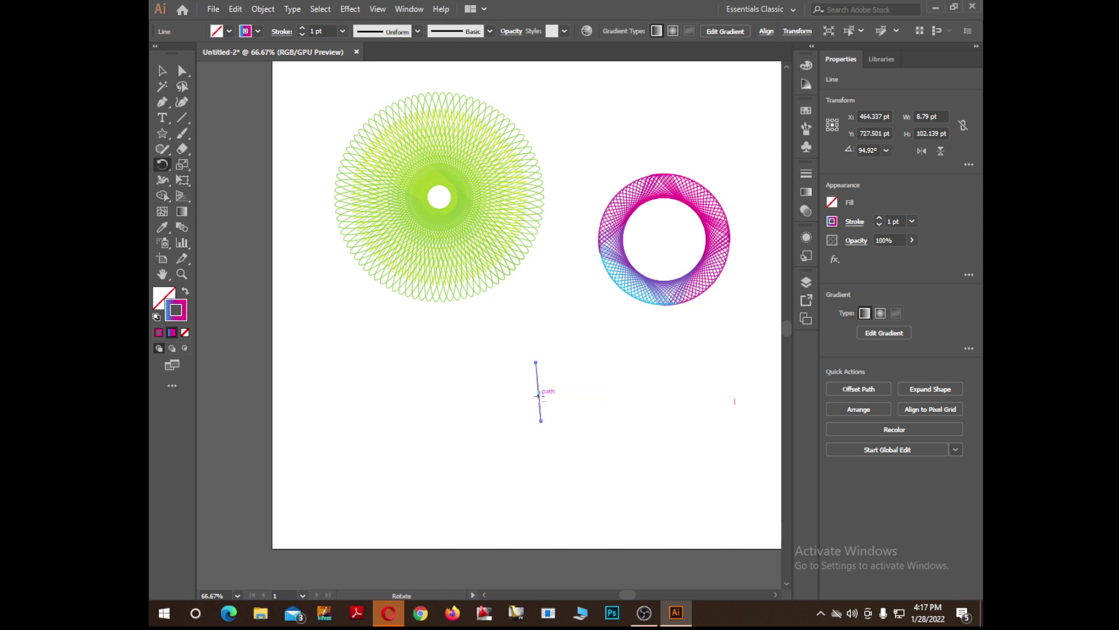
alt+click(538, 389)
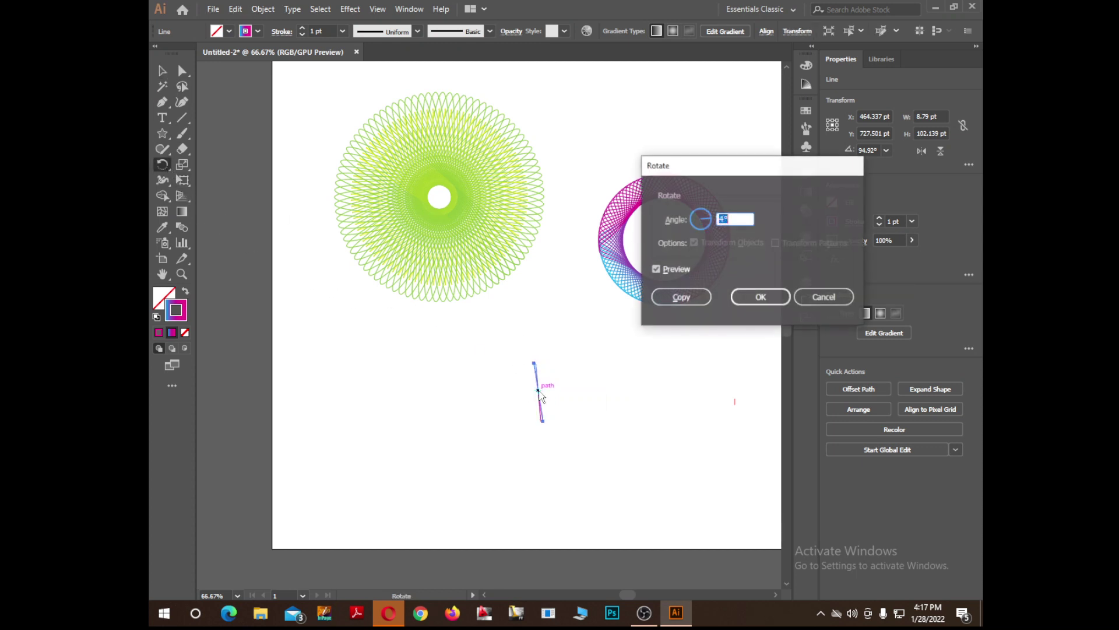
click(673, 298)
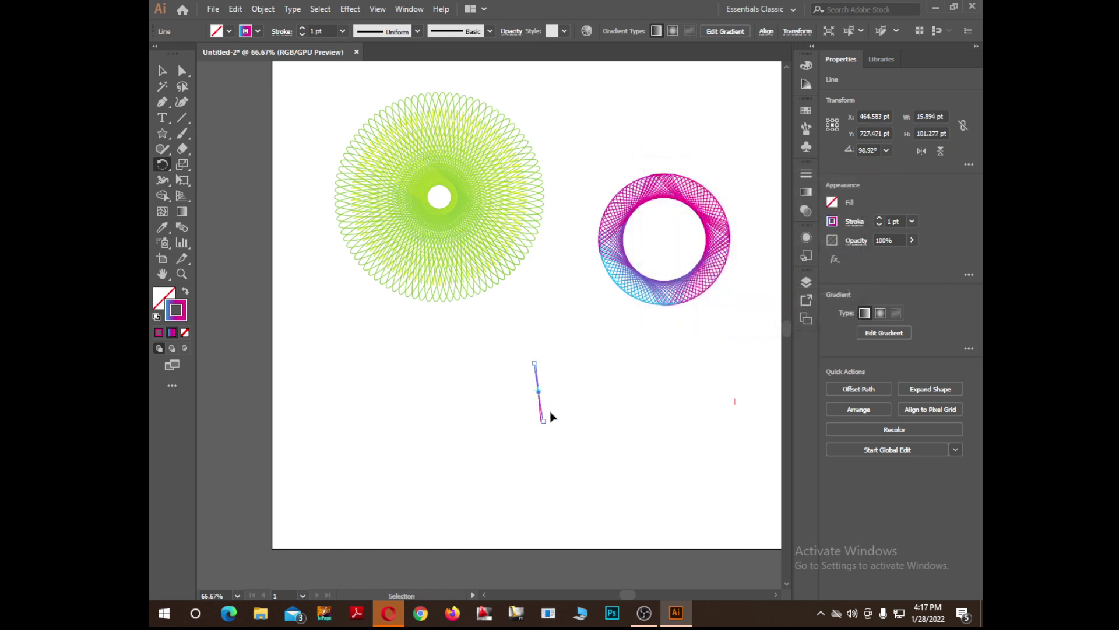
Step: Repeat the 4-degree rotated copy of the line until the lines form a complete circular burst
key(ctrl+d)
key(ctrl+d)
key(ctrl+d)
key(ctrl+d)
key(ctrl+d)
key(ctrl+d)
key(ctrl+d)
key(ctrl+d)
key(ctrl+d)
key(ctrl+d)
key(ctrl+d)
key(ctrl+d)
key(ctrl+d)
key(ctrl+d)
key(ctrl+d)
key(ctrl+d)
key(ctrl+d)
key(ctrl+d)
key(ctrl+d)
key(ctrl+d)
key(ctrl+d)
key(ctrl+d)
key(ctrl+d)
key(ctrl+d)
key(ctrl+d)
key(ctrl+d)
key(ctrl+d)
key(ctrl+d)
key(ctrl+d)
key(ctrl+d)
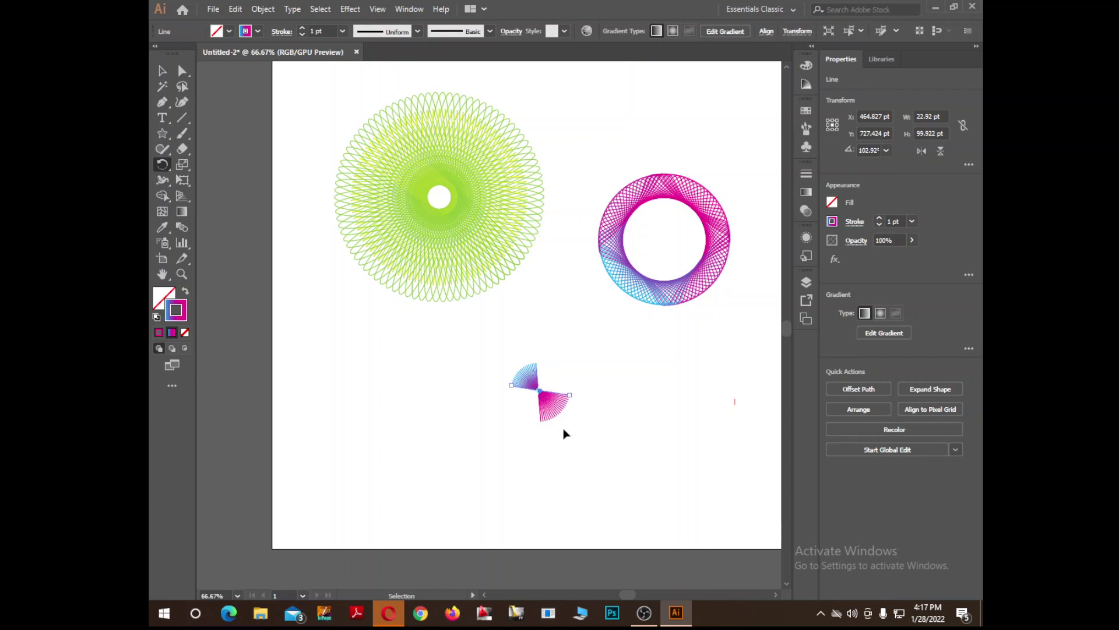
key(ctrl+d)
key(ctrl+d)
key(ctrl+d)
key(ctrl+d)
key(ctrl+d)
key(ctrl+d)
key(ctrl+d)
key(ctrl+d)
key(ctrl+d)
key(ctrl+d)
key(ctrl+d)
key(ctrl+d)
key(ctrl+d)
key(ctrl+d)
key(ctrl+d)
key(ctrl+d)
key(ctrl+d)
key(ctrl+d)
key(ctrl+d)
key(ctrl+d)
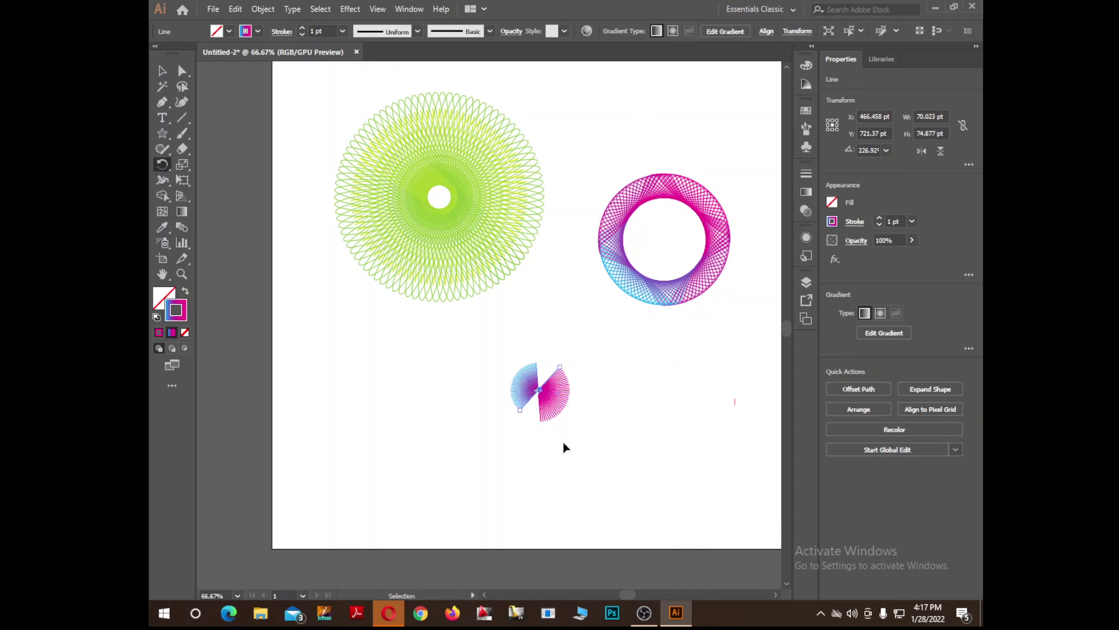
key(ctrl+d)
key(ctrl+d)
key(ctrl+d)
key(ctrl+d)
key(ctrl+d)
key(ctrl+d)
key(ctrl+d)
key(ctrl+d)
key(ctrl+d)
key(ctrl+d)
key(ctrl+d)
key(ctrl+d)
key(ctrl+d)
key(ctrl+d)
key(ctrl+d)
key(ctrl+d)
key(ctrl+d)
key(ctrl+d)
key(ctrl+d)
key(ctrl+d)
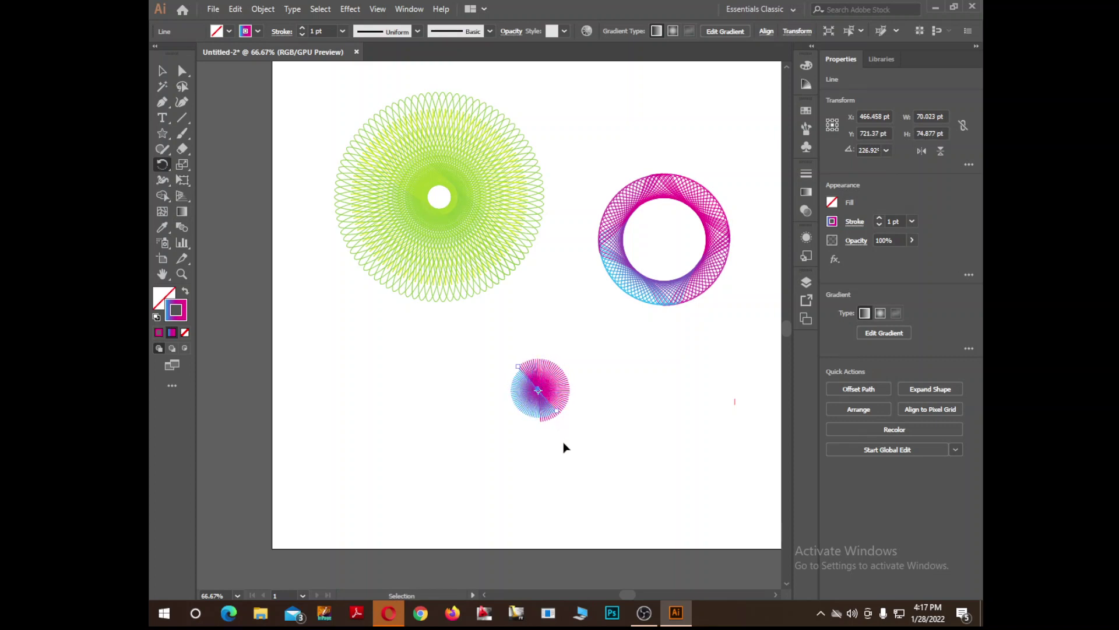
key(ctrl+d)
key(ctrl+d)
key(ctrl+d)
key(ctrl+d)
key(ctrl+d)
key(ctrl+d)
key(ctrl+d)
key(ctrl+d)
key(ctrl+d)
key(ctrl+d)
key(ctrl+d)
key(ctrl+d)
key(ctrl+d)
key(ctrl+d)
key(ctrl+d)
key(ctrl+d)
key(ctrl+d)
key(ctrl+d)
key(ctrl+d)
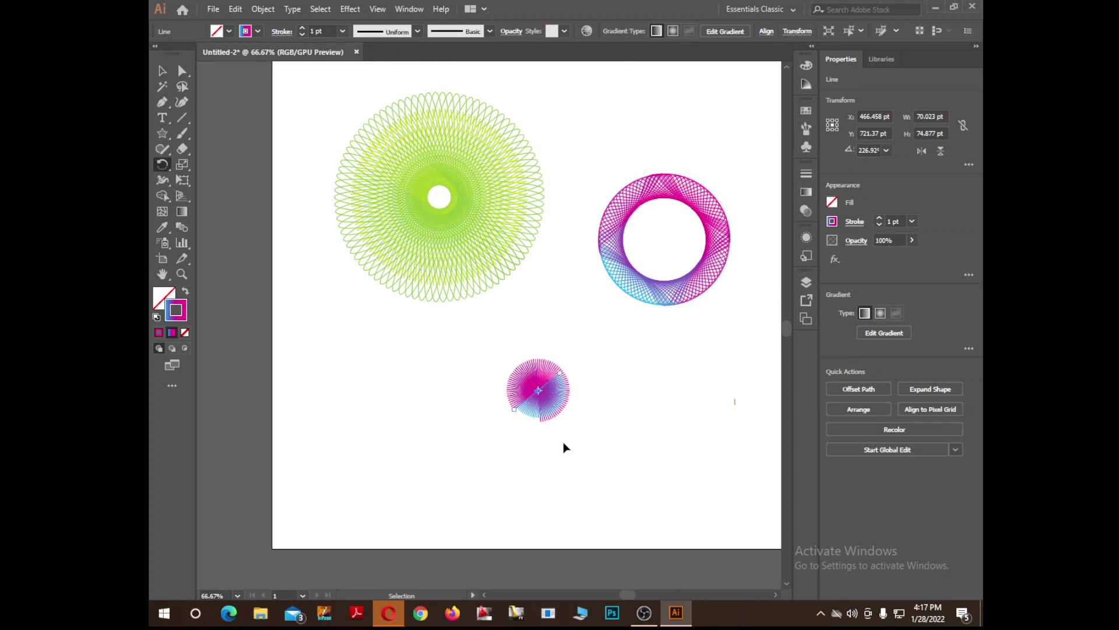
key(ctrl+d)
key(ctrl+d)
key(ctrl+d)
key(ctrl+d)
key(ctrl+d)
key(ctrl+d)
key(ctrl+d)
key(ctrl+d)
key(ctrl+d)
key(ctrl+d)
key(ctrl+d)
key(ctrl+d)
key(ctrl+d)
key(ctrl+d)
key(ctrl+d)
key(ctrl+d)
key(ctrl+d)
key(ctrl+d)
key(ctrl+d)
key(ctrl+d)
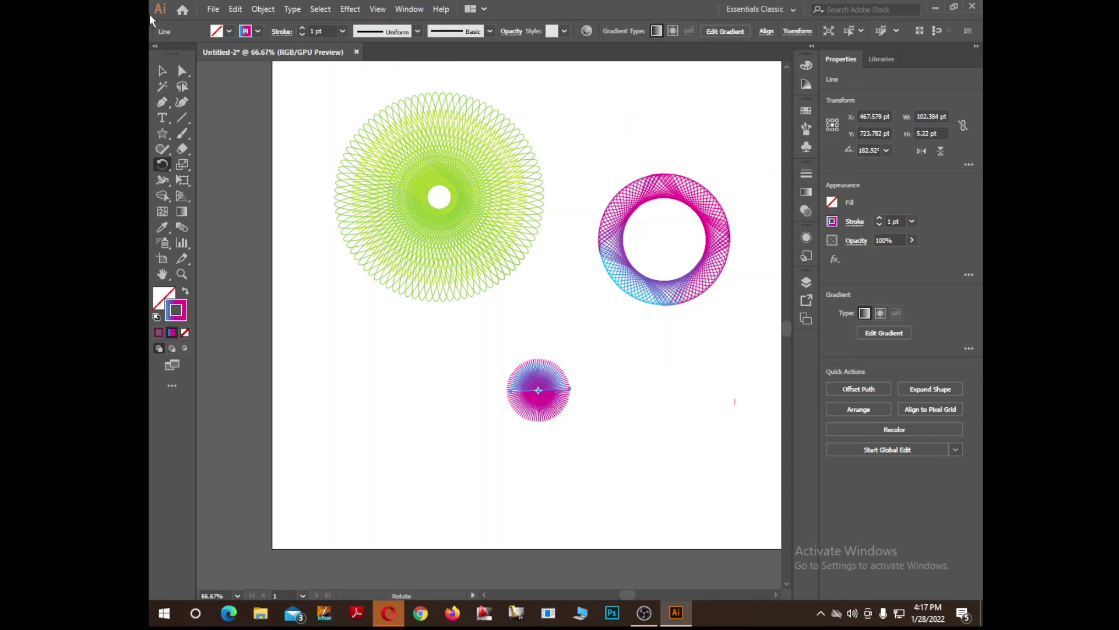
Step: Examine the circular burst's line ends and overlapping centre up close
click(163, 72)
key(a)
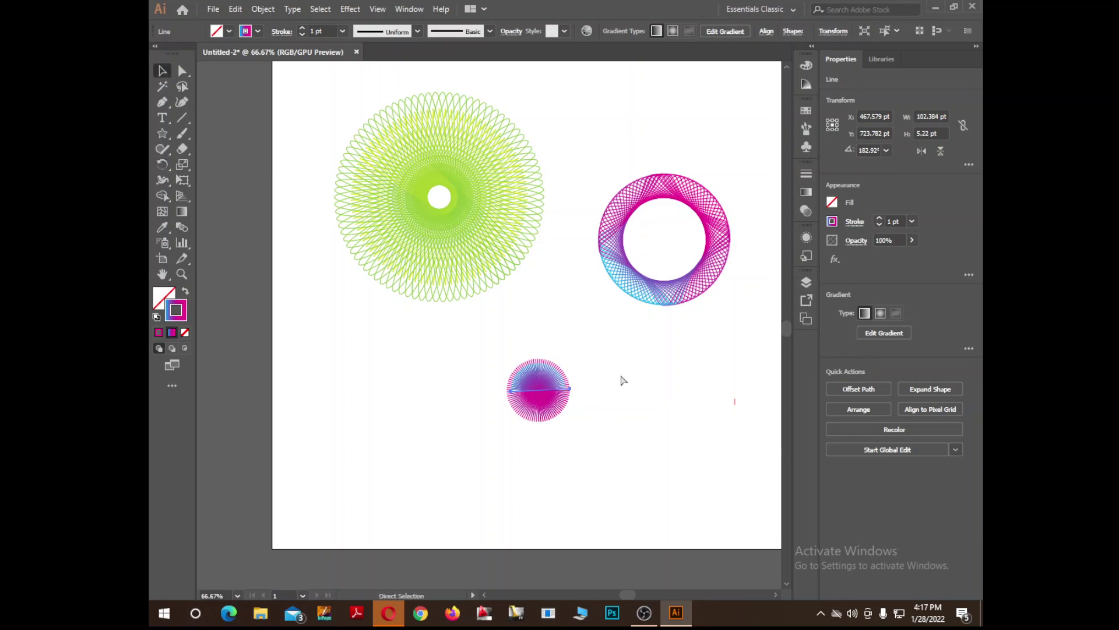
key(ctrl+equal)
key(ctrl+equal)
key(ctrl+equal)
key(ctrl+equal)
key(ctrl+equal)
key(ctrl+equal)
key(ctrl+equal)
key(ctrl+equal)
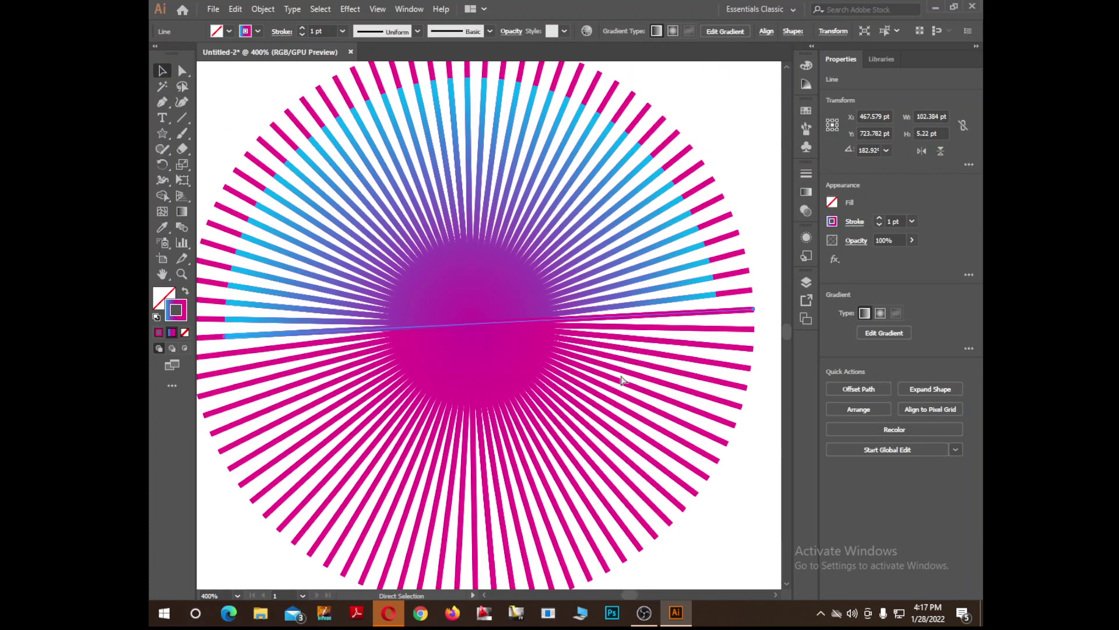
key(ctrl+equal)
key(ctrl+minus)
key(ctrl+minus)
key(ctrl+minus)
key(ctrl+minus)
key(ctrl+minus)
key(v)
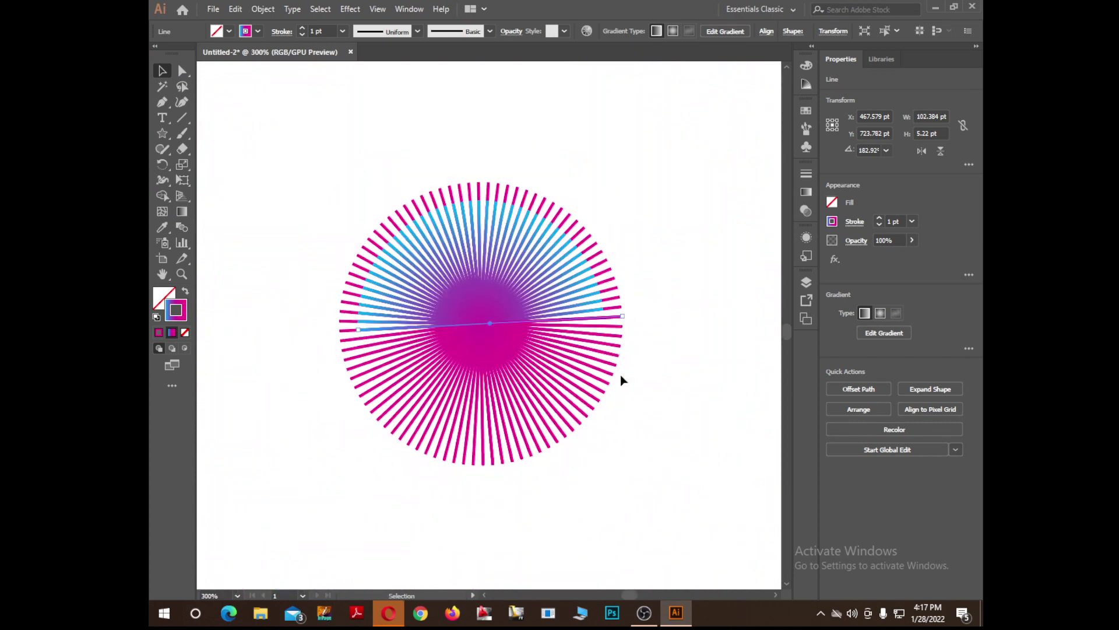
Step: Select all the lines of the circular burst and group them
drag(621, 377, 500, 387)
key(Escape)
click(410, 37)
click(399, 71)
click(628, 178)
drag(645, 163, 336, 501)
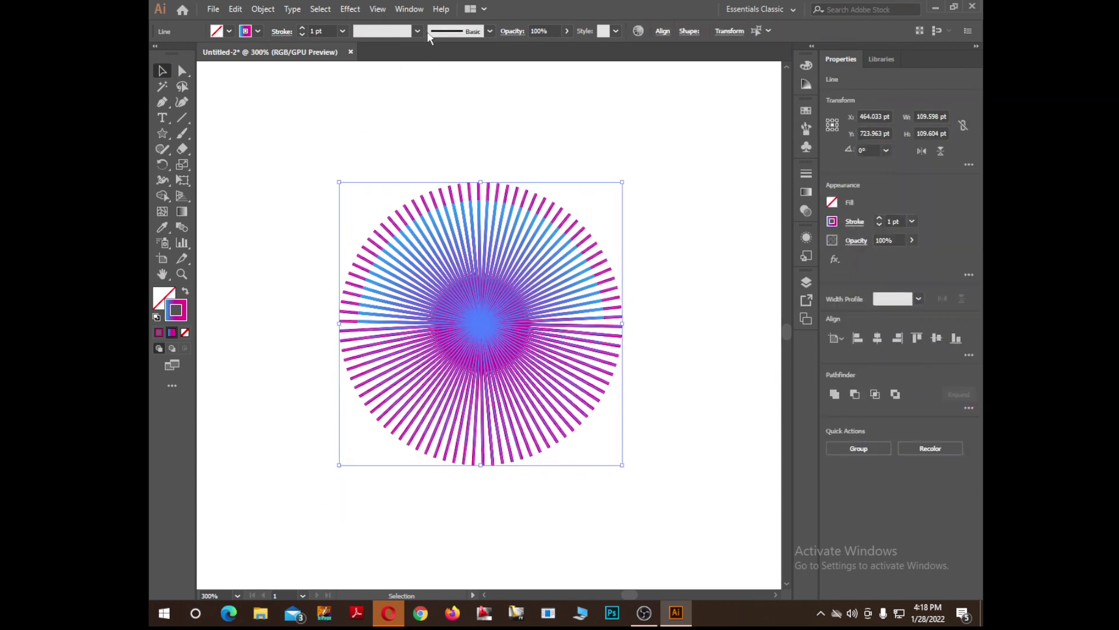
key(ctrl+g)
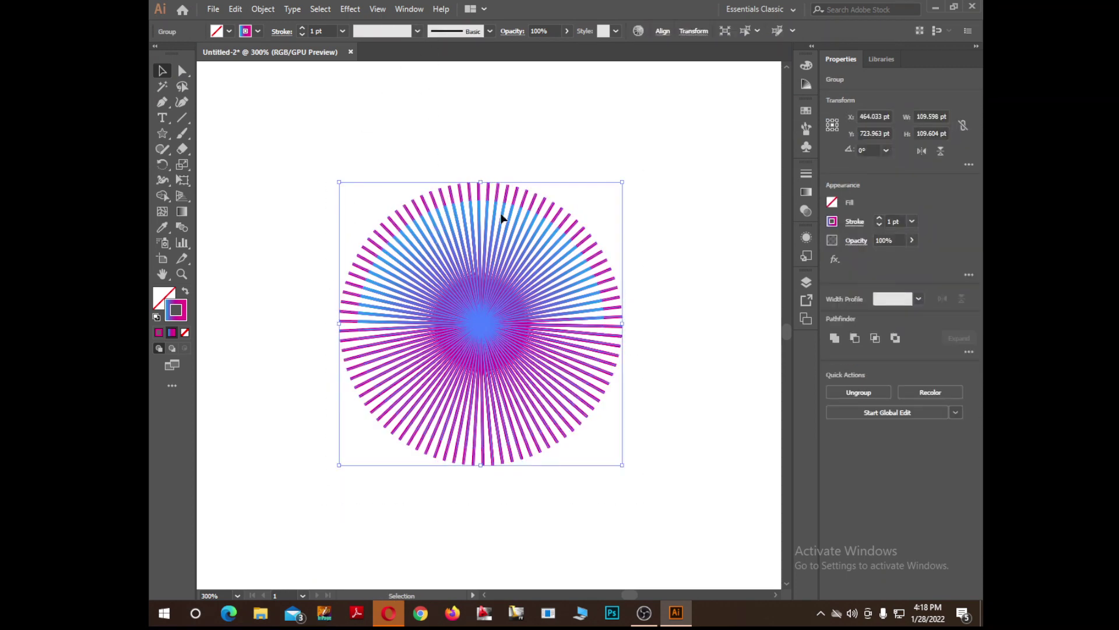
Step: Give the strokes of the grouped burst round caps
click(603, 209)
drag(625, 181, 323, 428)
click(279, 33)
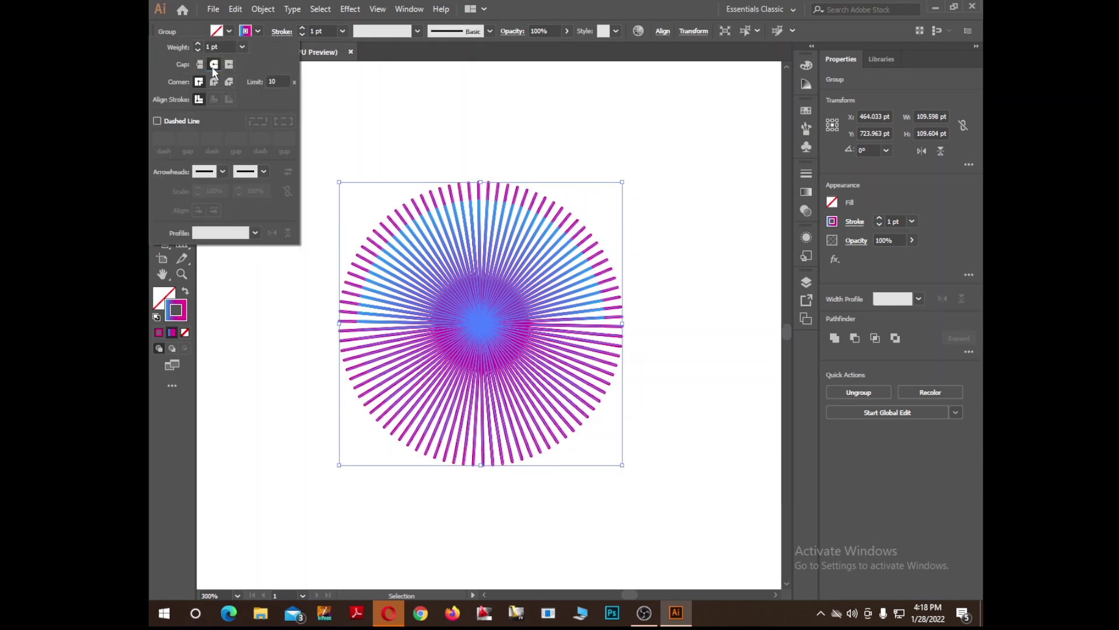
click(300, 168)
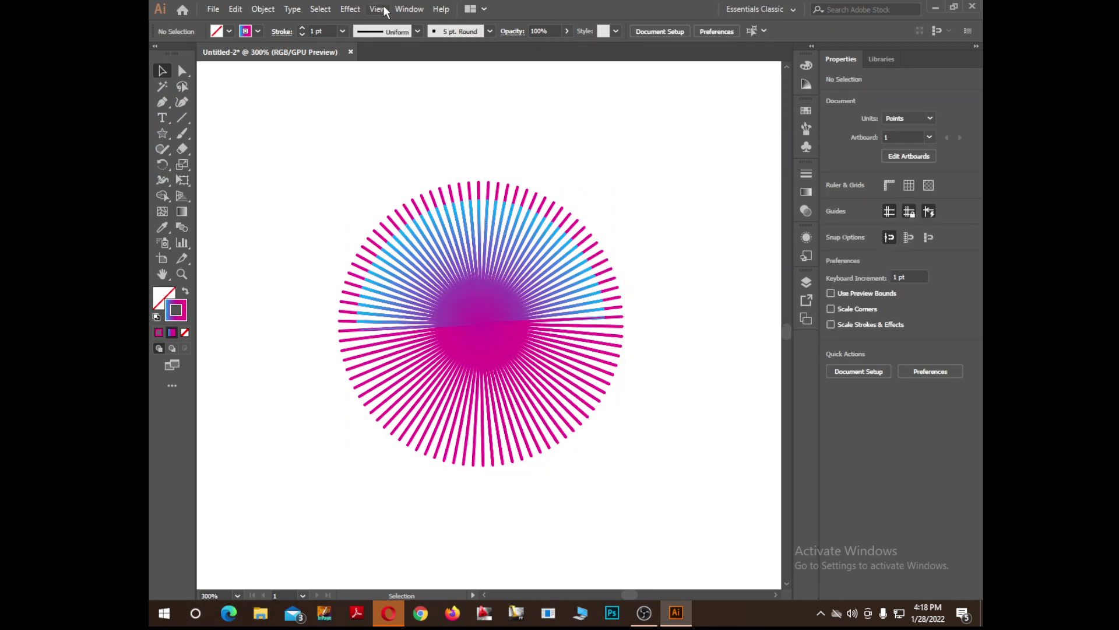
Step: Delete the grouped circular burst
click(417, 33)
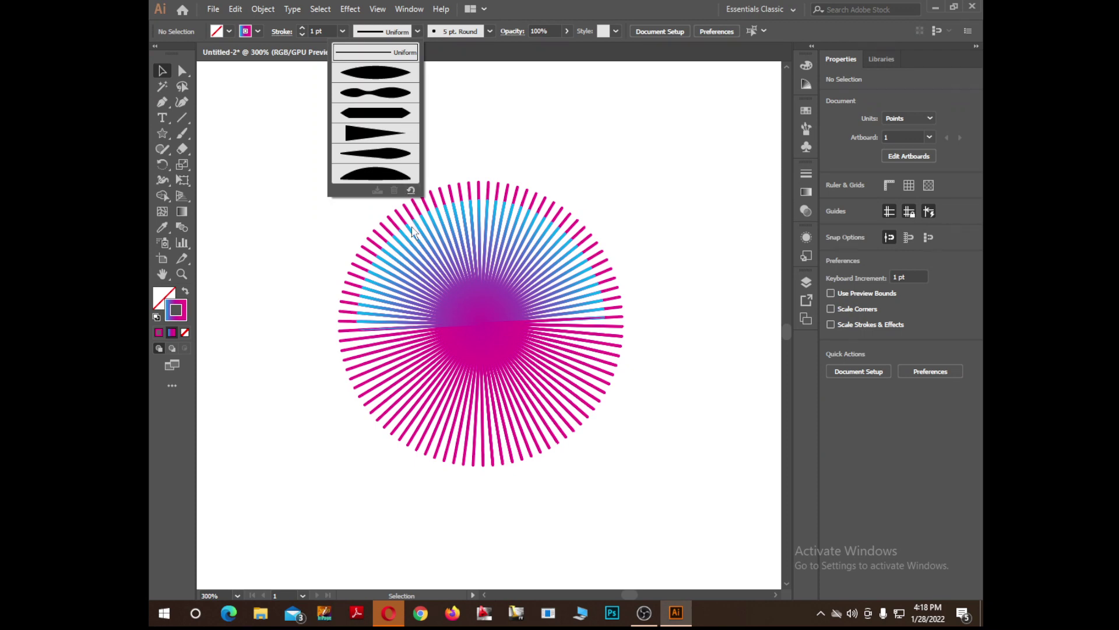
click(481, 185)
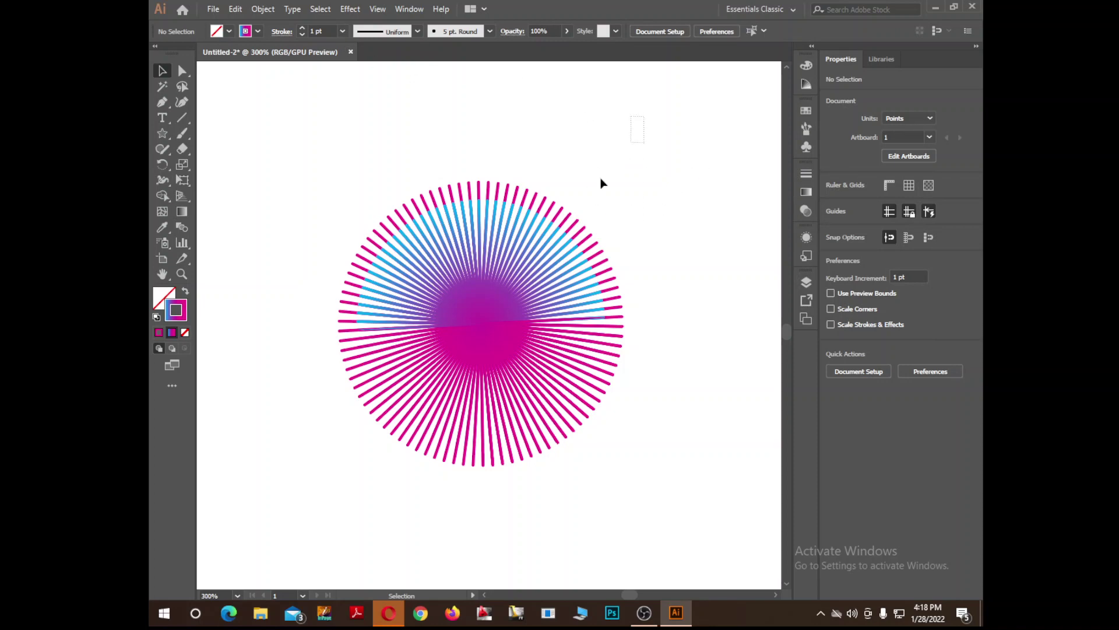
drag(644, 117, 325, 564)
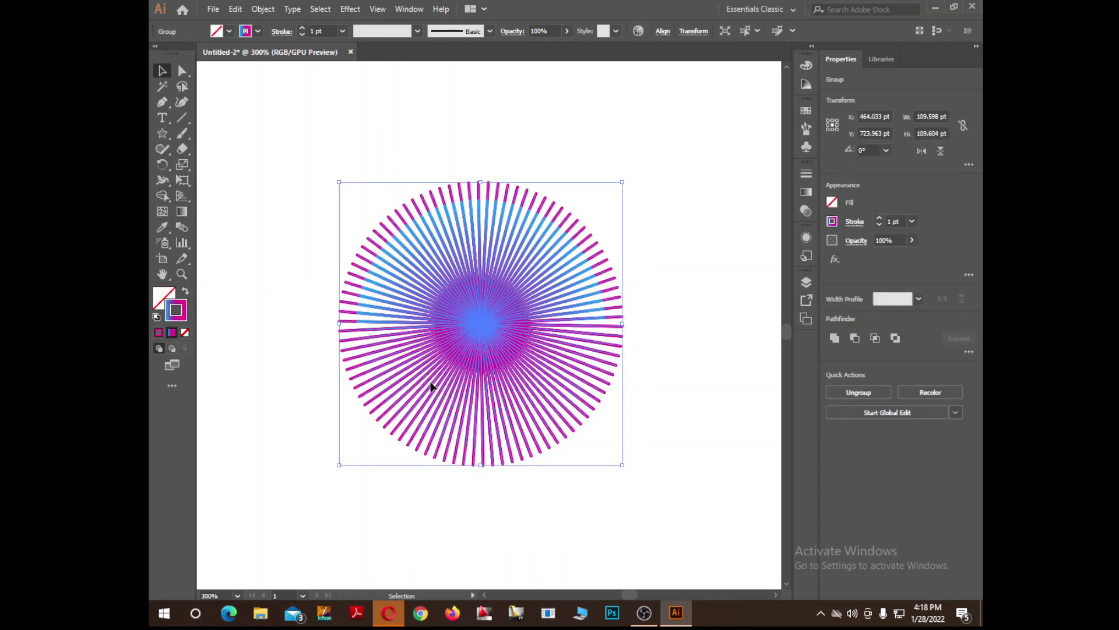
key(Delete)
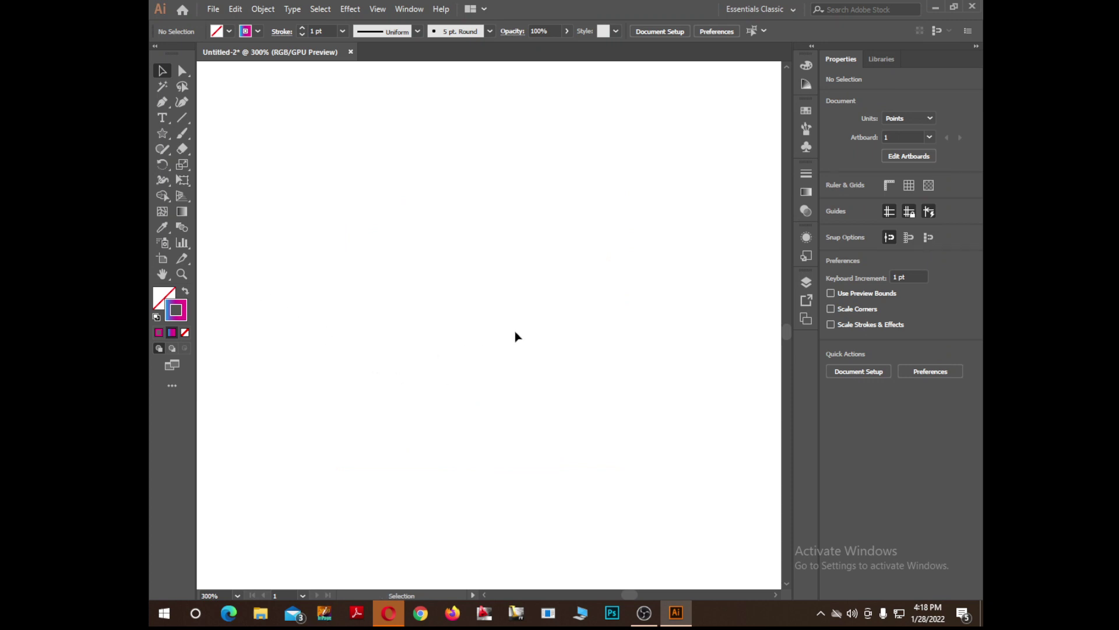
Step: Place one rounded four-point star from the pink-blue ring in the empty area below and rotate it until its points stand upright
key(a)
key(ctrl+1)
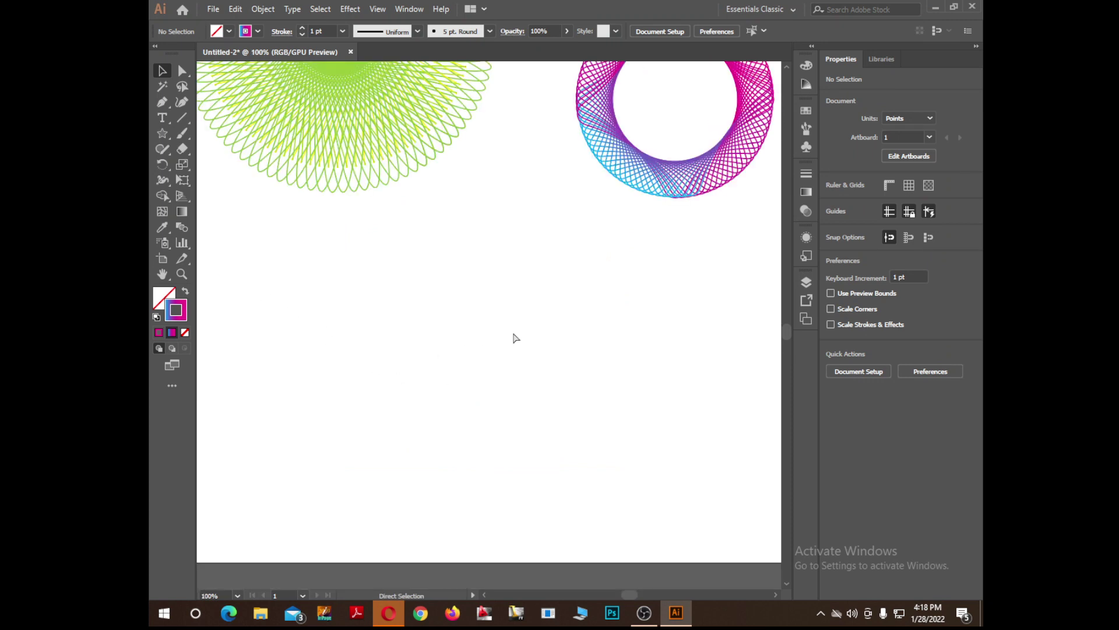
click(674, 177)
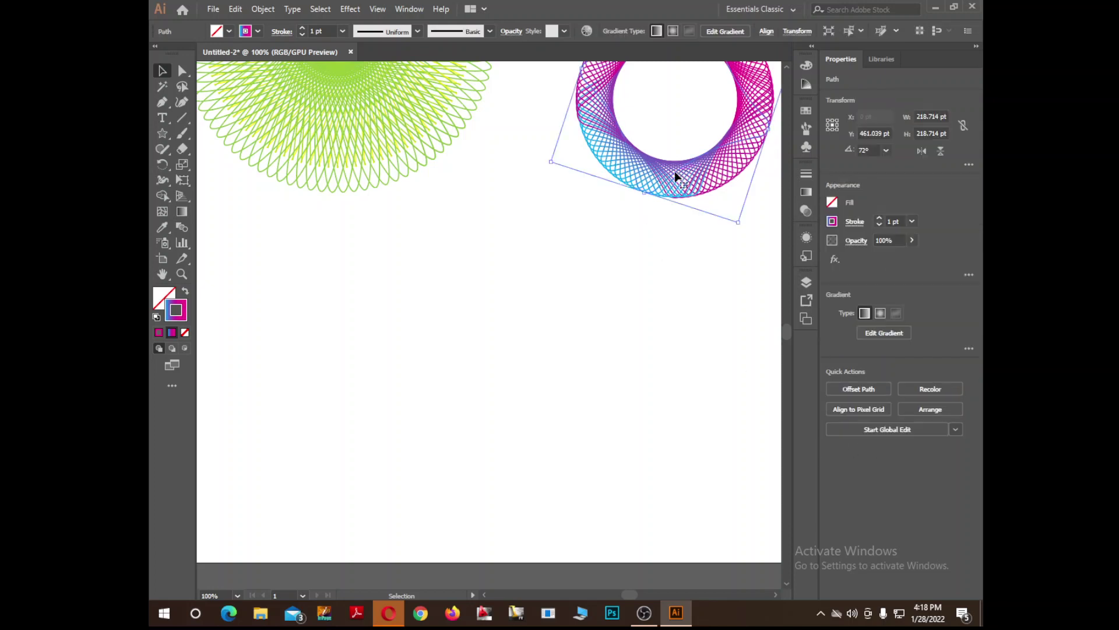
right_click(644, 188)
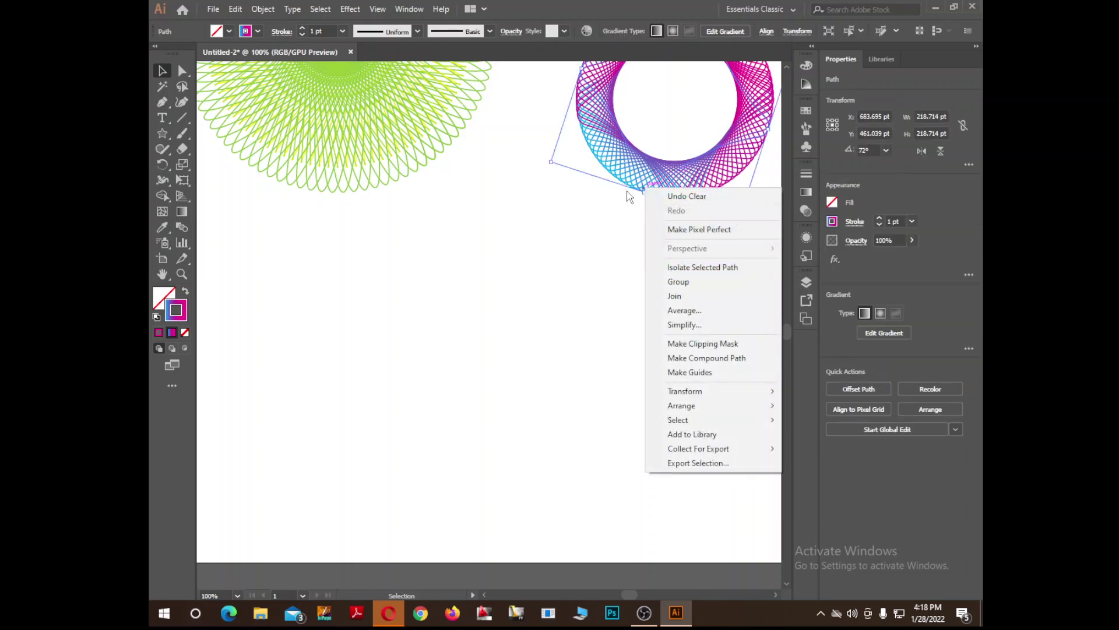
drag(633, 196, 453, 440)
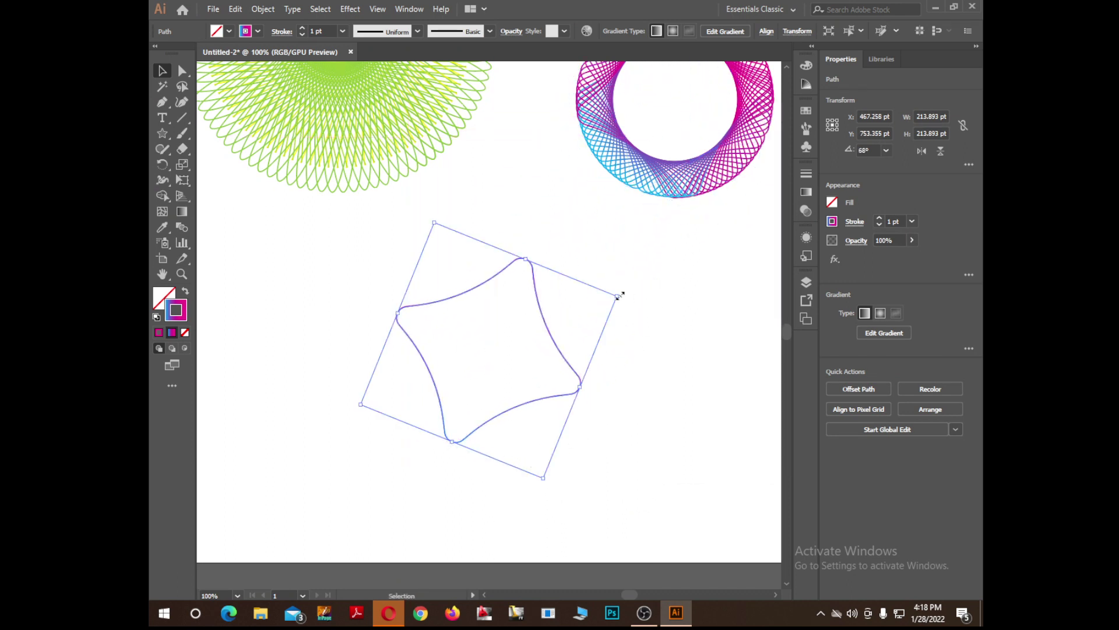
drag(622, 294, 580, 262)
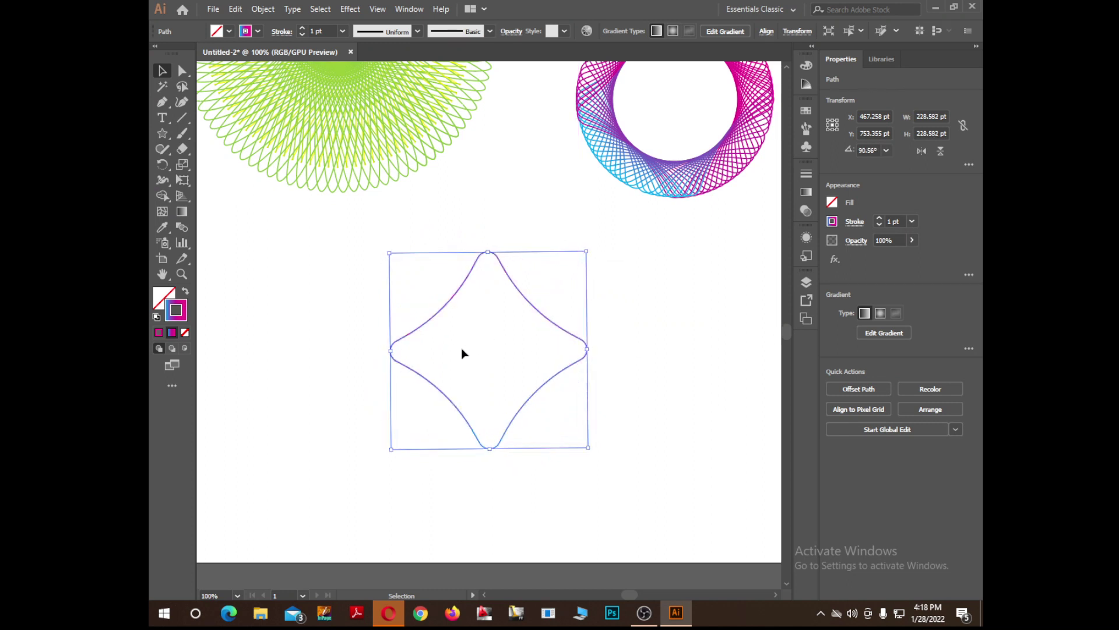
Step: Rotate the single star about 2 degrees clockwise about its centre with the Rotate tool
click(164, 167)
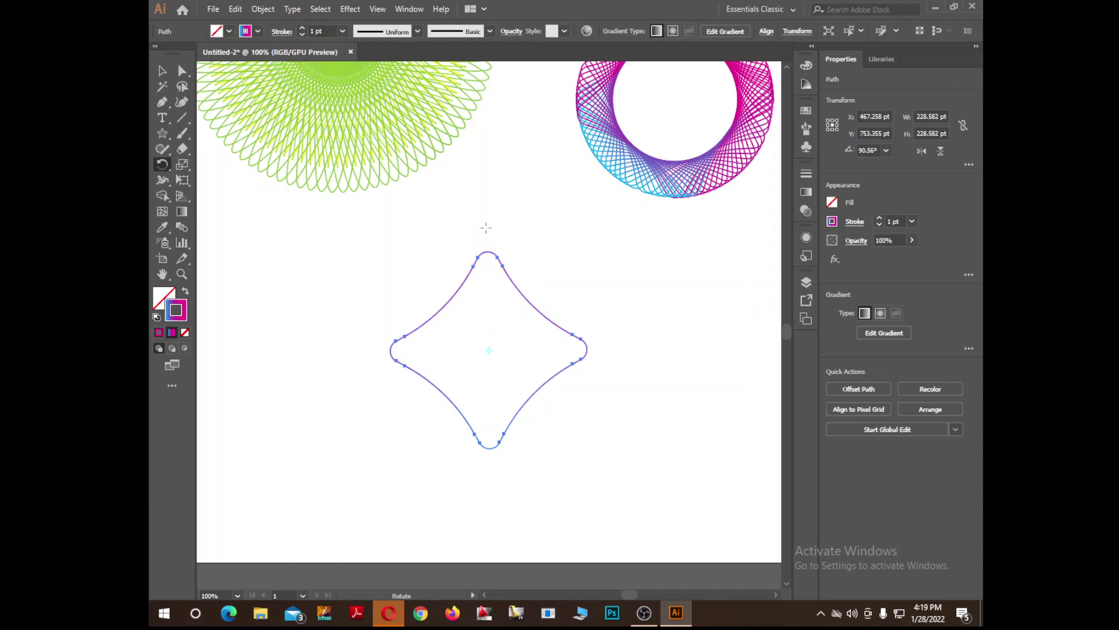
drag(487, 227, 491, 245)
key(ctrl)
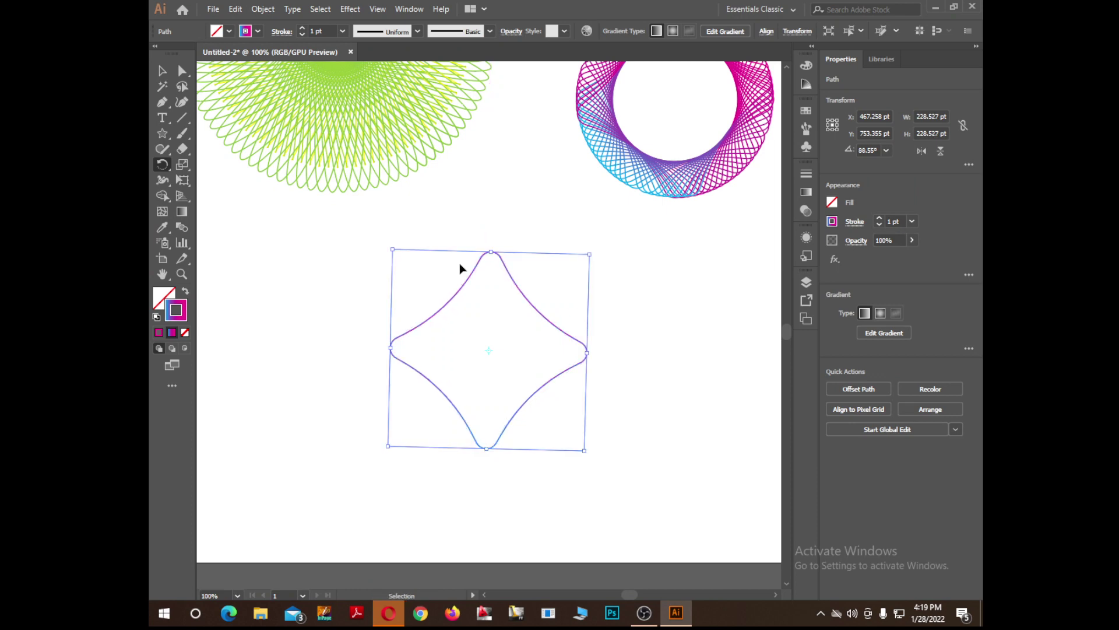
Step: Create a copy of the upright four-point star rotated about 12 degrees clockwise around its centre
key(ctrl+minus)
key(ctrl+minus)
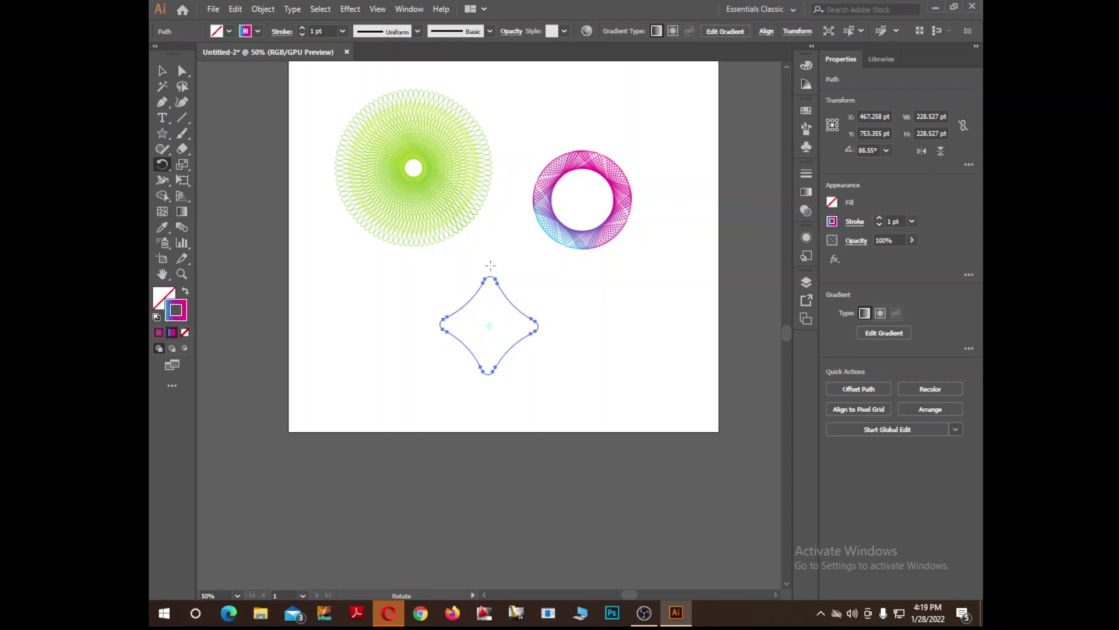
drag(490, 266, 497, 270)
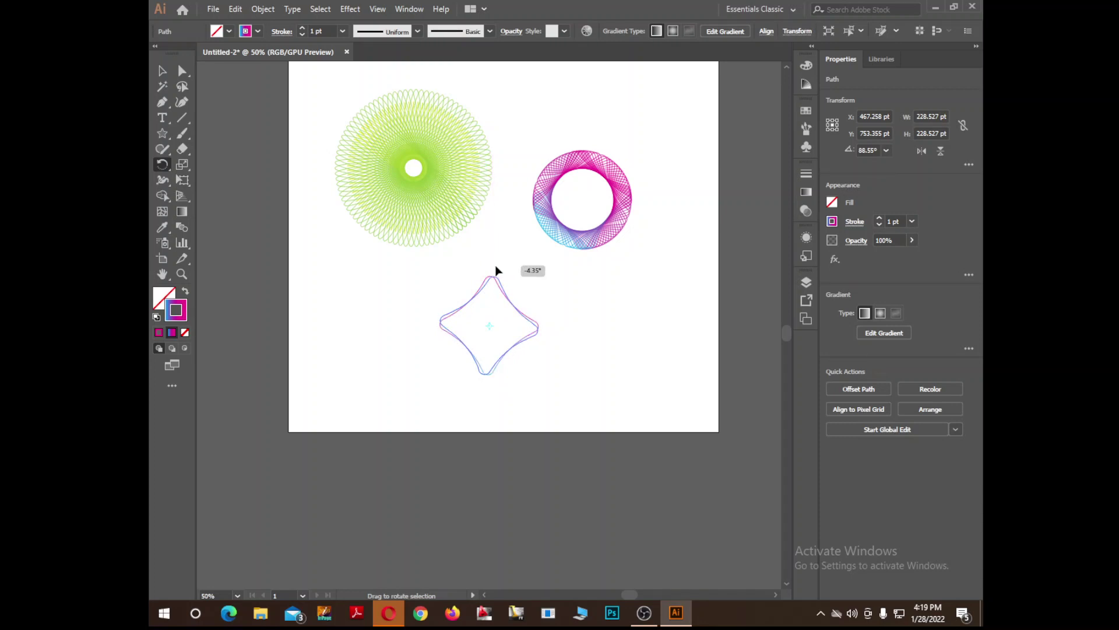
drag(497, 270, 501, 278)
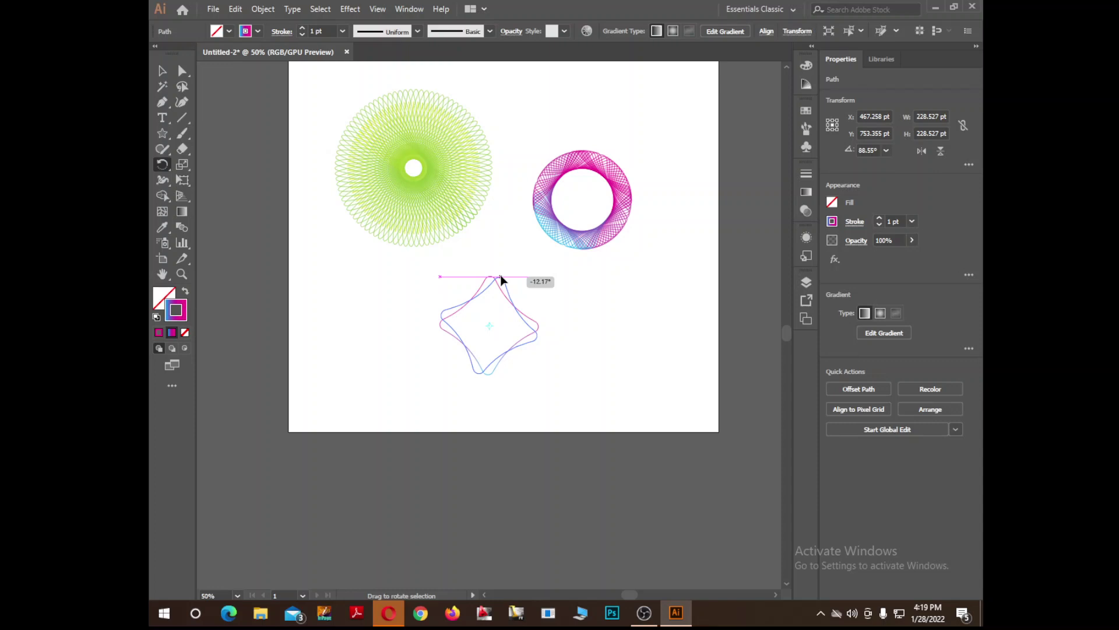
key(alt)
drag(501, 280, 500, 274)
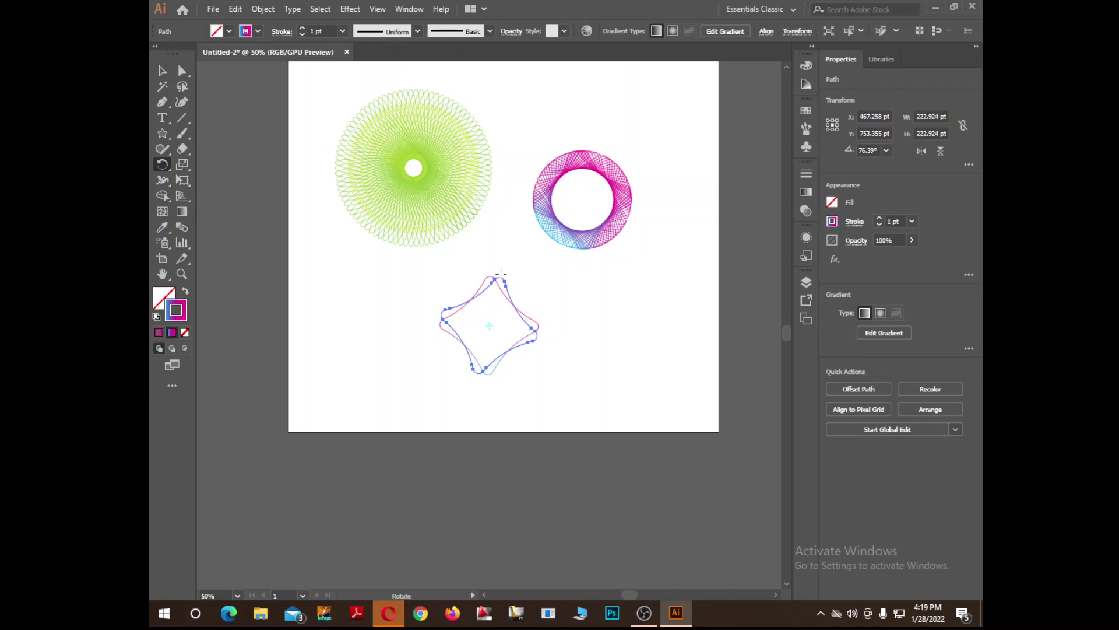
drag(502, 273, 502, 276)
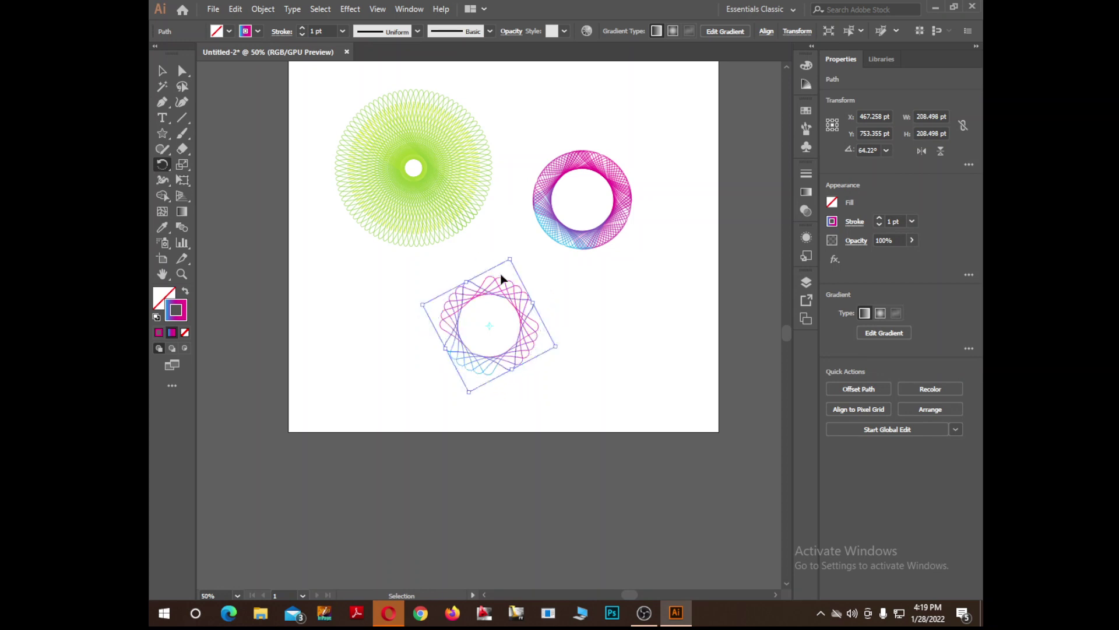
Step: Repeat the 12-degree rotated copy of the star until the outlines overlap in a dense full ring
key(ctrl+d)
key(ctrl+d)
key(ctrl+d)
key(ctrl+d)
key(ctrl+d)
key(ctrl+d)
key(ctrl+d)
key(ctrl+d)
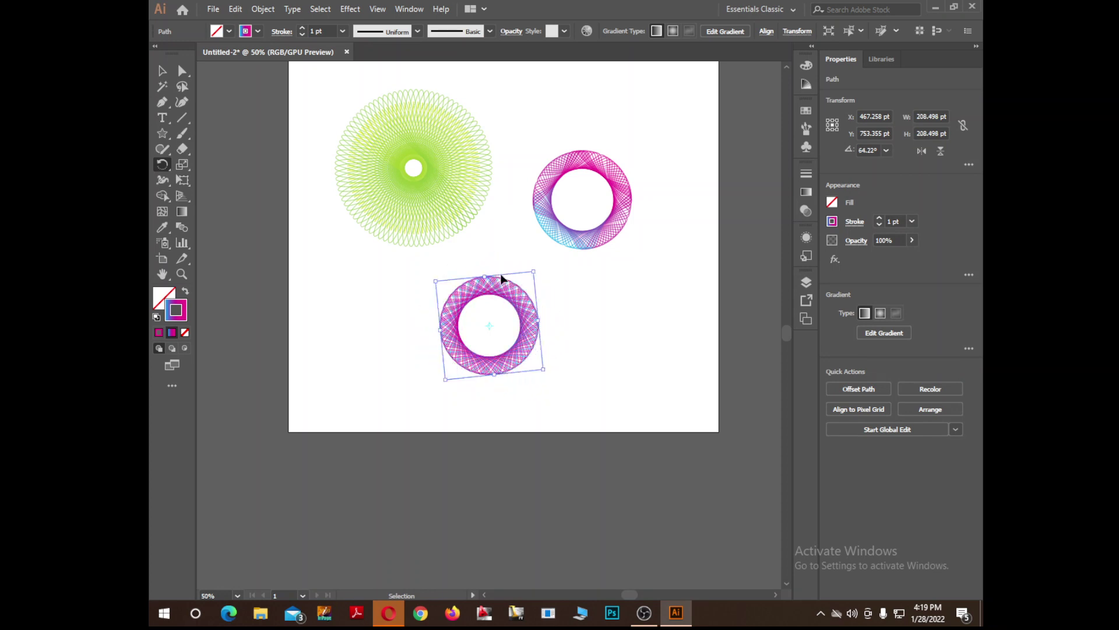
drag(501, 275, 501, 273)
key(ctrl+plus)
key(ctrl+plus)
key(ctrl+plus)
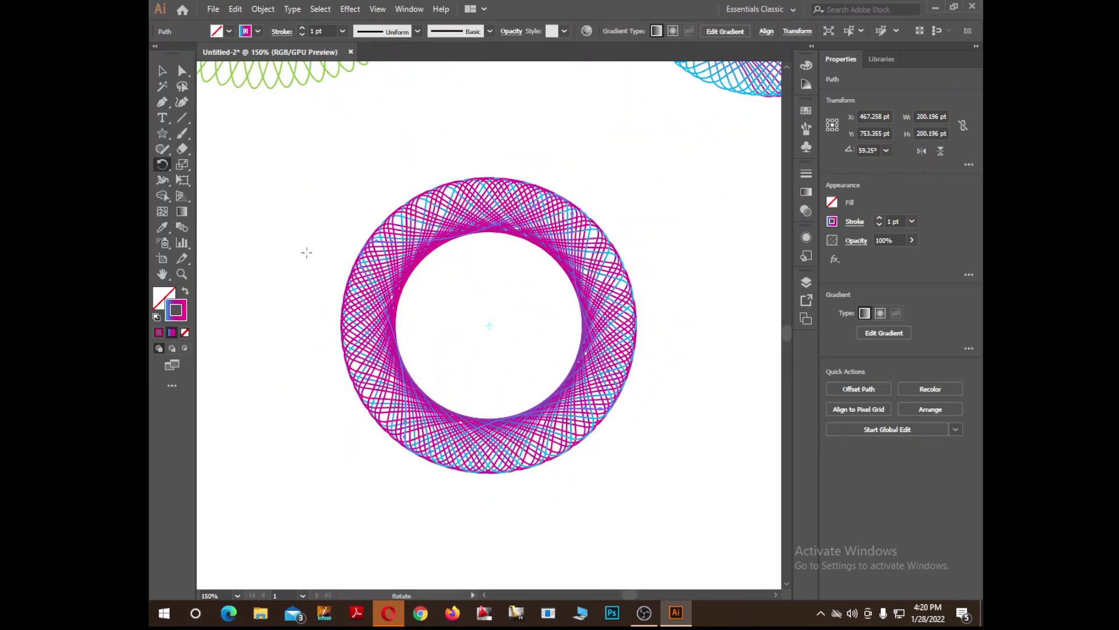
Step: Undo all the rotated star copies, back to the single upright star
mouse_move(437, 310)
mouse_down()
mouse_move(453, 193)
mouse_move(464, 234)
mouse_up()
key(ctrl+d)
key(ctrl+d)
key(ctrl+d)
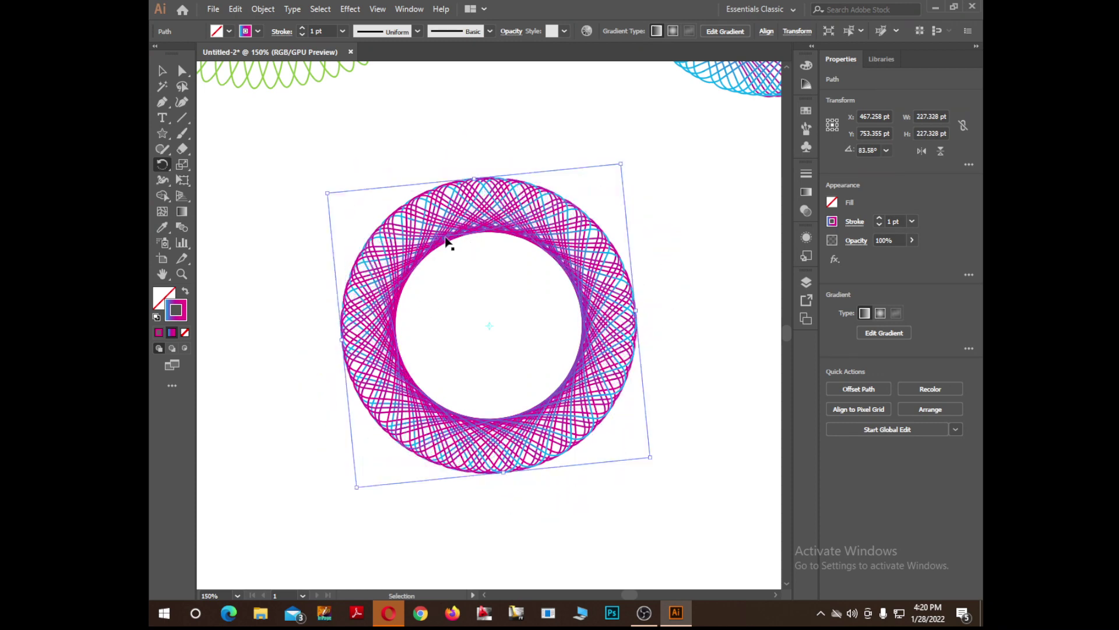
key(ctrl+d)
key(ctrl+d)
key(ctrl+d)
key(ctrl+d)
key(ctrl+d)
key(ctrl+d)
key(ctrl+d)
key(ctrl+d)
key(ctrl+d)
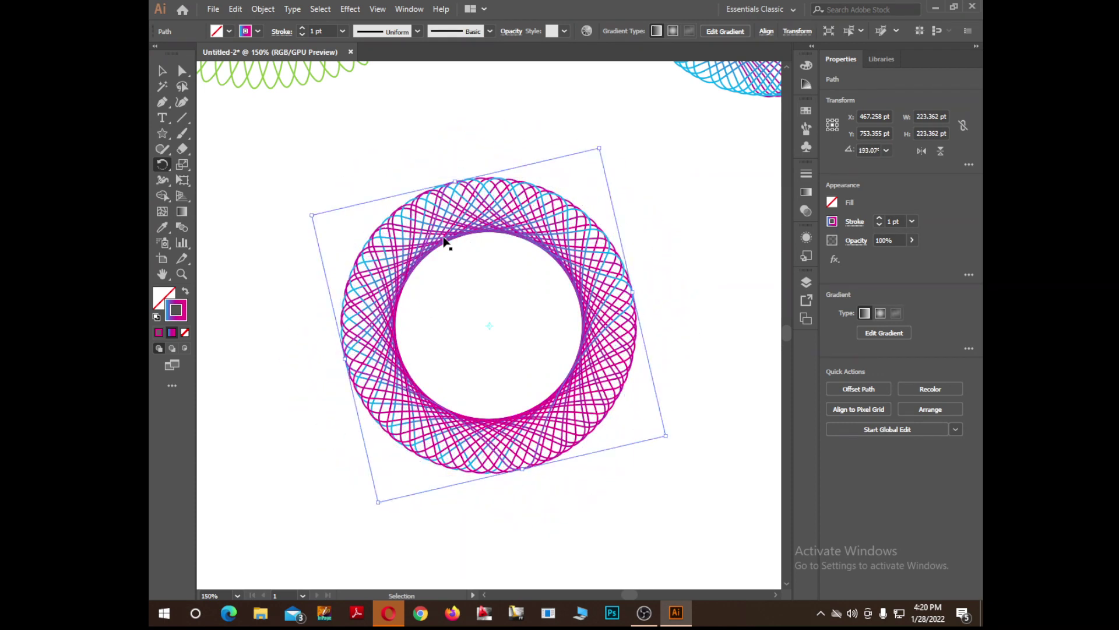
key(ctrl+d)
key(ctrl+d)
key(ctrl+d)
key(ctrl+d)
key(ctrl+d)
key(ctrl+d)
key(ctrl+d)
key(ctrl+d)
key(ctrl+d)
key(ctrl+d)
key(ctrl+d)
key(ctrl+d)
key(ctrl+d)
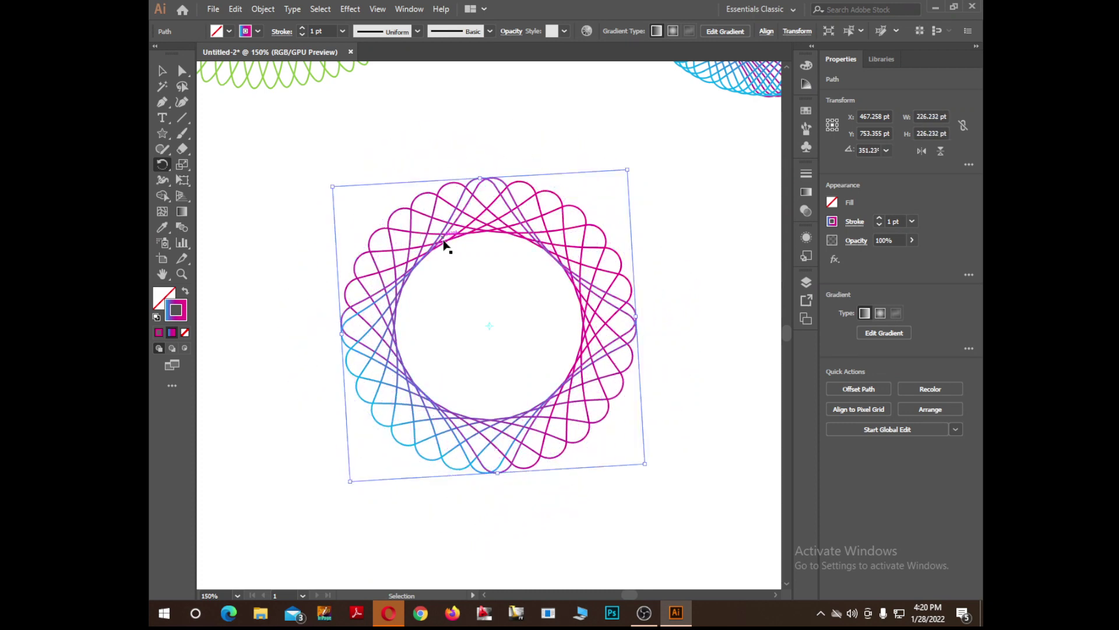
key(ctrl+z)
key(ctrl+z)
key(ctrl+z)
key(ctrl+z)
key(ctrl+z)
key(ctrl+z)
key(ctrl+z)
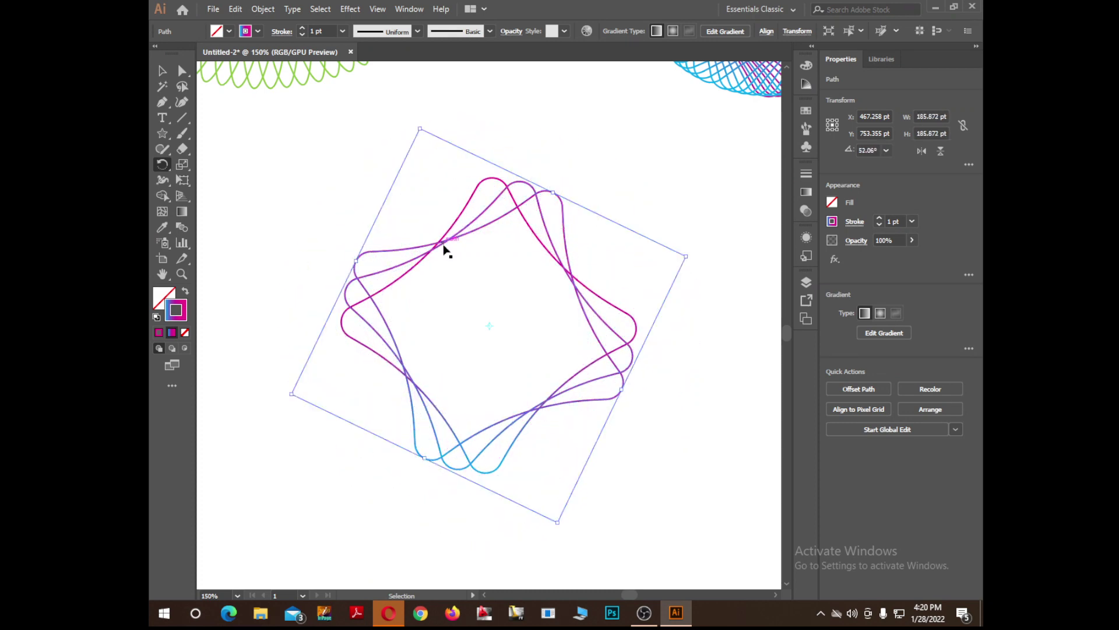
key(ctrl+z)
key(ctrl+z)
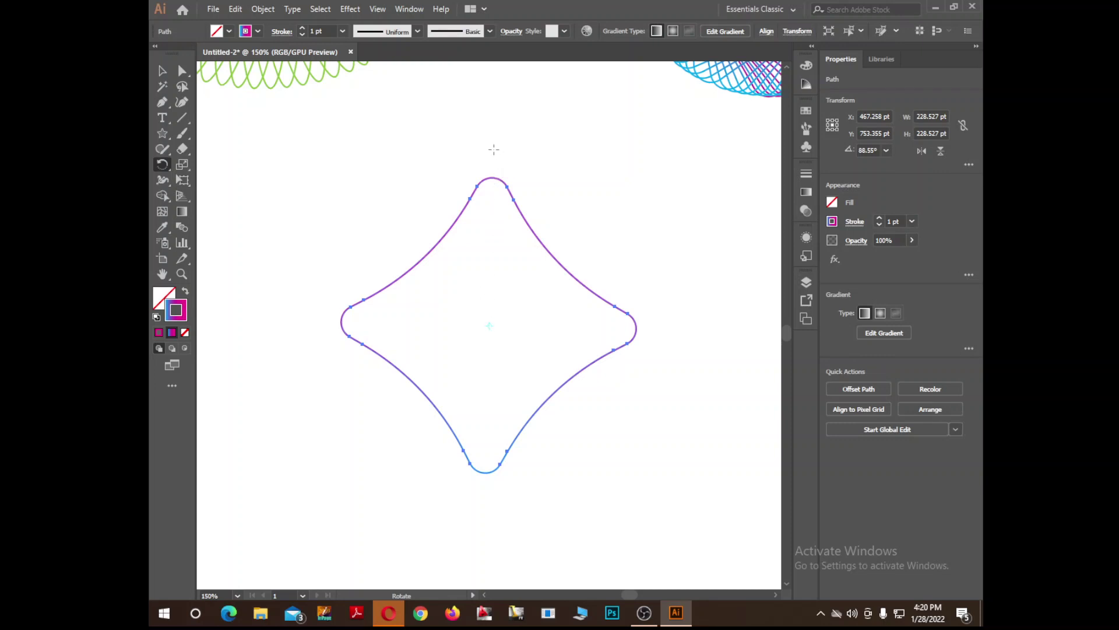
Step: Create a copy of the single star rotated about 4 degrees counterclockwise around its centre
drag(490, 147, 475, 143)
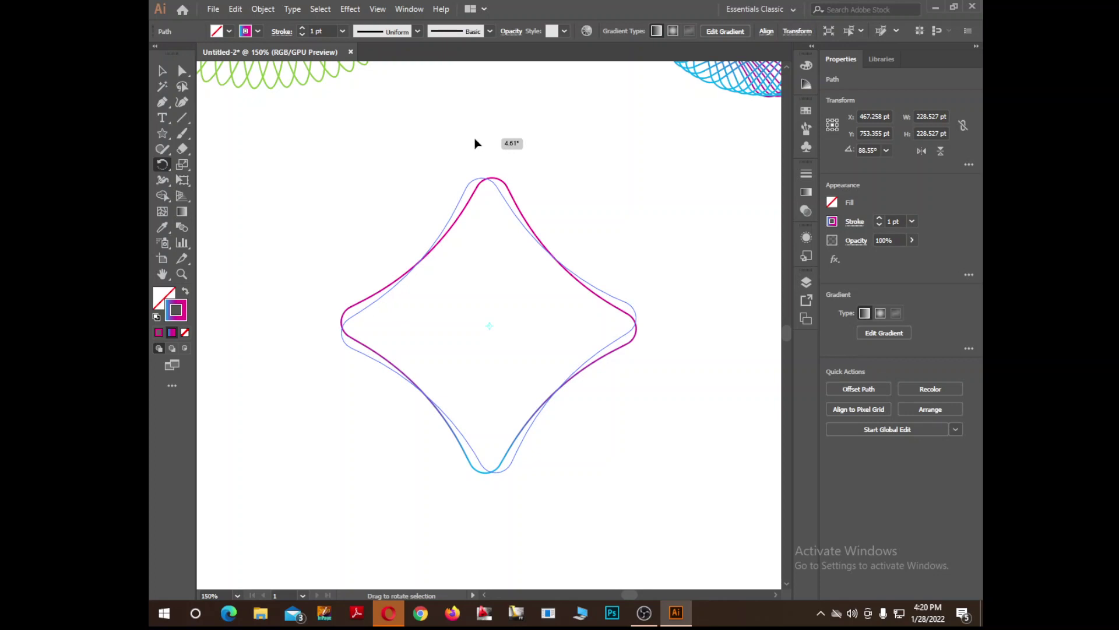
mouse_move(475, 142)
mouse_down()
mouse_move(460, 142)
mouse_move(478, 142)
mouse_up()
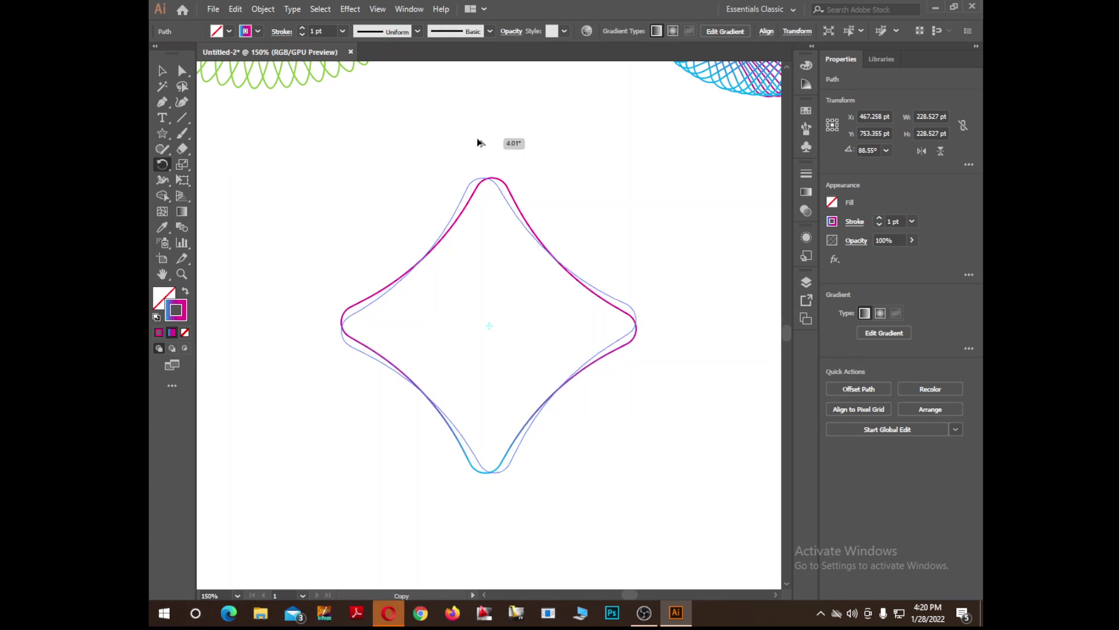
drag(478, 143, 477, 143)
drag(477, 143, 477, 139)
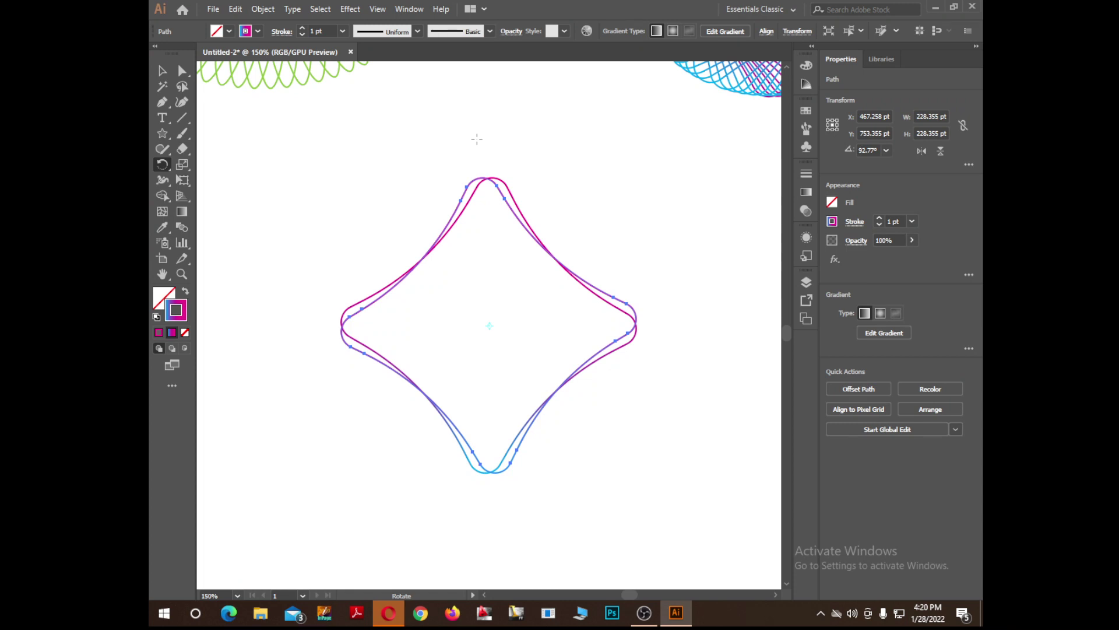
Step: Repeat the 4-degree rotated copy of the star until the outlines close into a full ring
key(ctrl+d)
key(ctrl+d)
key(ctrl+d)
key(ctrl+d)
key(ctrl+d)
key(ctrl+d)
key(ctrl+d)
key(ctrl+d)
key(ctrl+d)
key(ctrl+d)
key(ctrl+d)
key(ctrl+d)
key(ctrl+d)
key(ctrl+d)
key(ctrl+d)
key(ctrl+d)
key(ctrl+d)
key(ctrl+d)
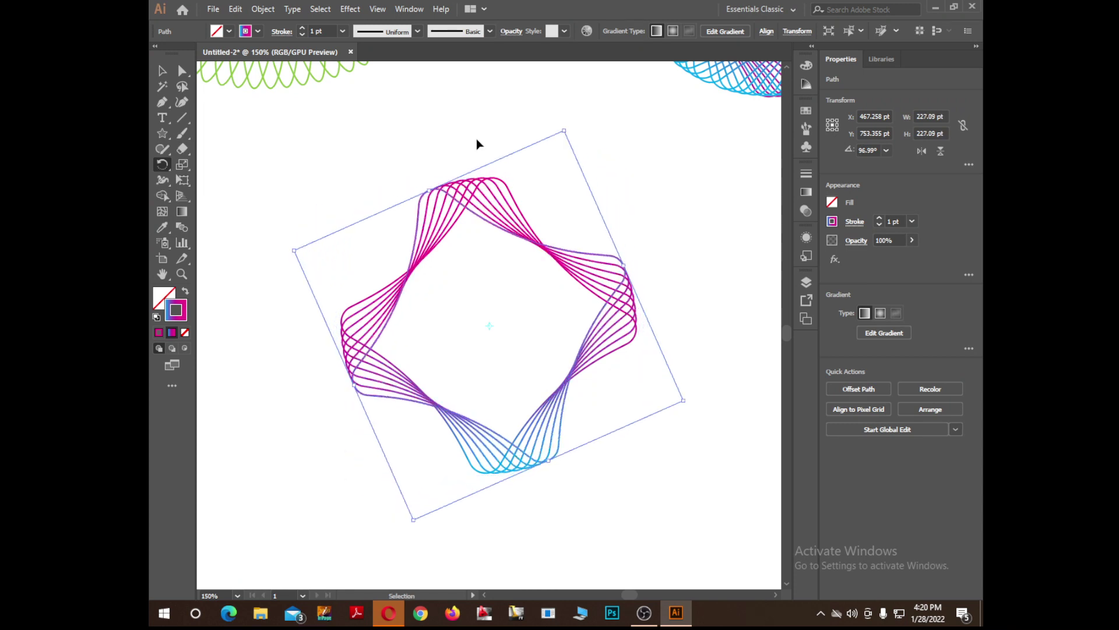
key(ctrl+d)
key(ctrl+d)
key(ctrl+d)
key(ctrl+d)
key(ctrl+d)
key(ctrl+d)
key(ctrl+d)
key(ctrl+d)
key(ctrl+d)
key(ctrl+d)
key(ctrl+d)
key(ctrl+d)
key(ctrl+d)
key(ctrl+d)
key(ctrl+d)
key(ctrl+d)
key(ctrl+d)
key(ctrl+d)
key(ctrl+d)
key(ctrl+d)
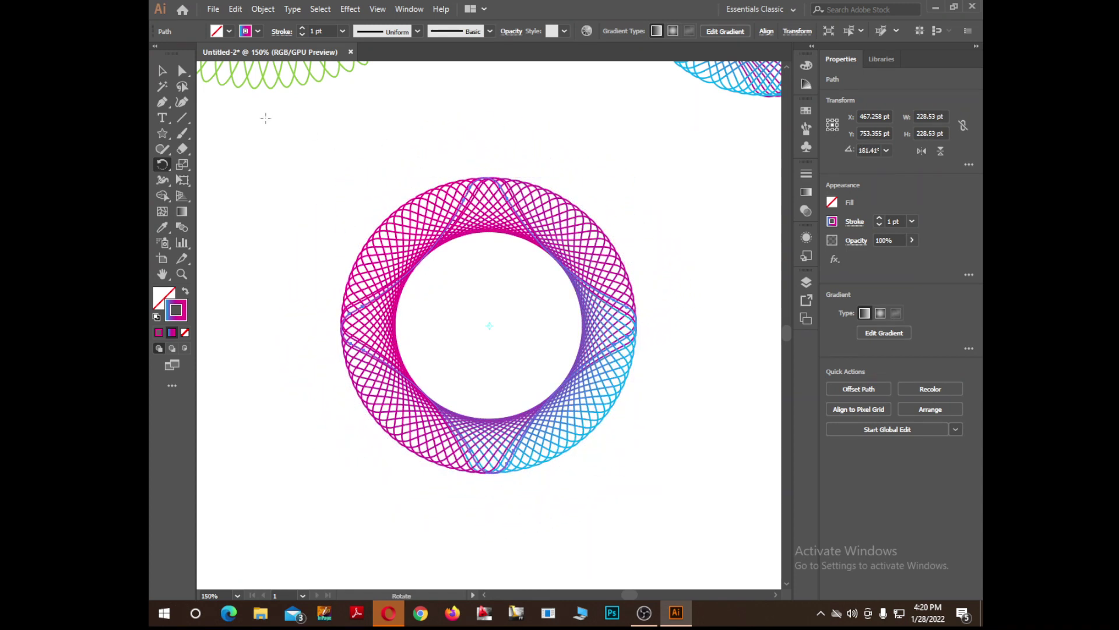
Step: Select all stars of the new ring and apply the soft grey gradient graphic style to them
click(162, 70)
click(641, 188)
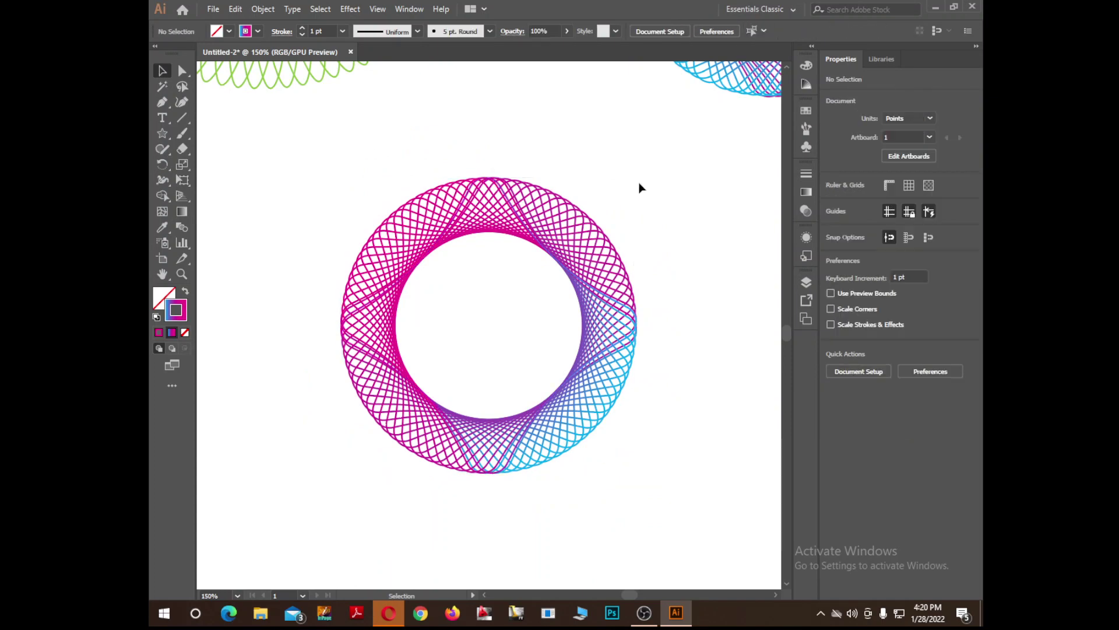
drag(644, 178, 324, 475)
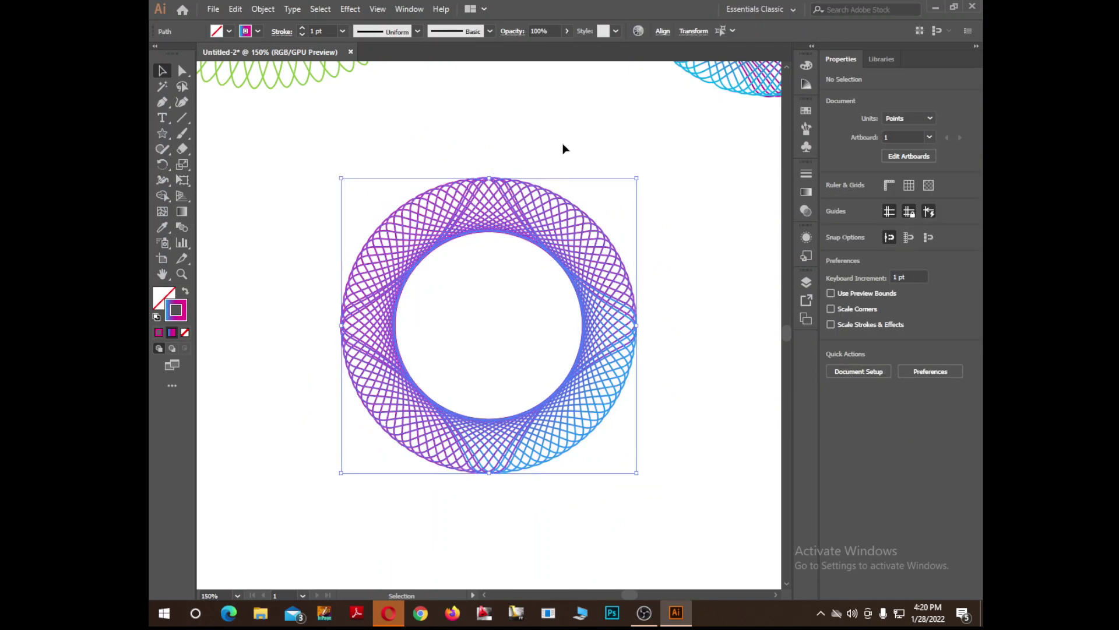
click(616, 32)
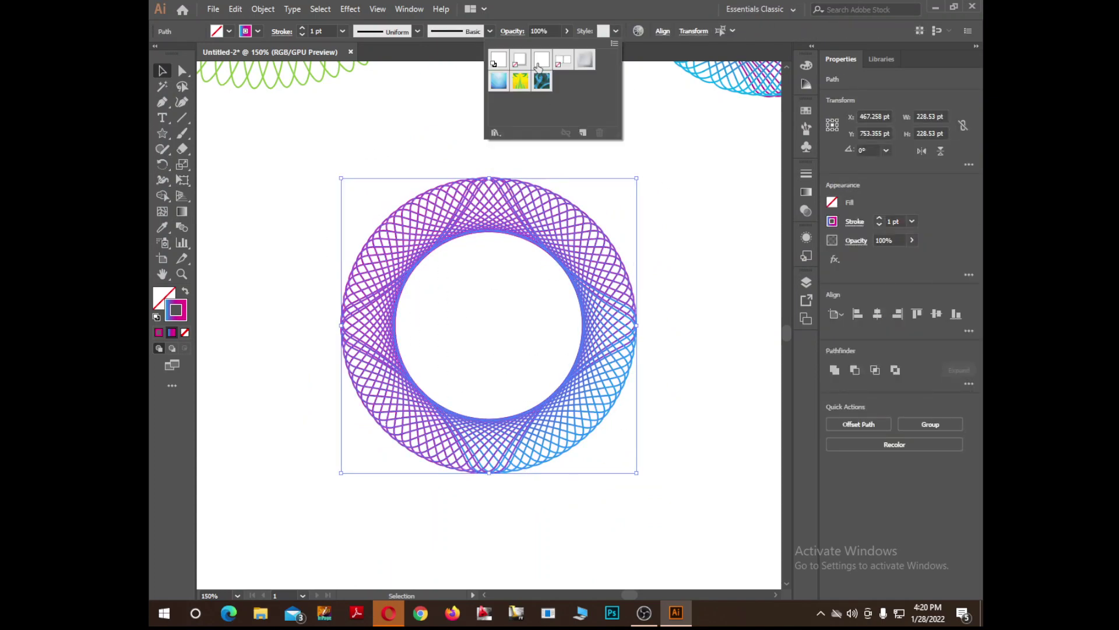
click(585, 59)
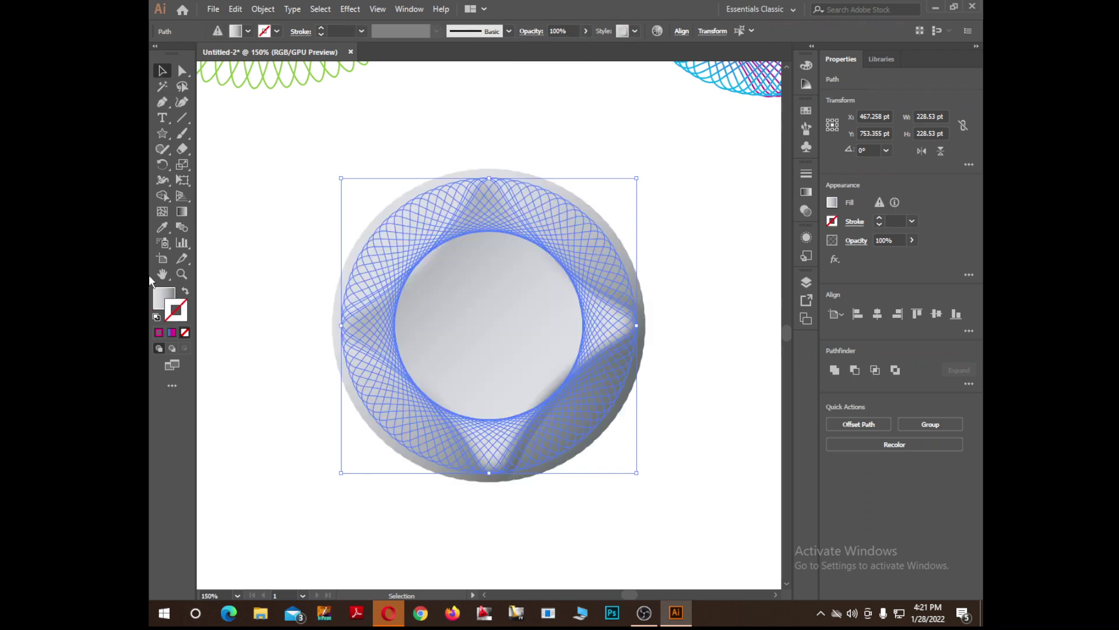
Step: Give the selected stars a blue-to-magenta gradient stroke, then deselect them
click(172, 335)
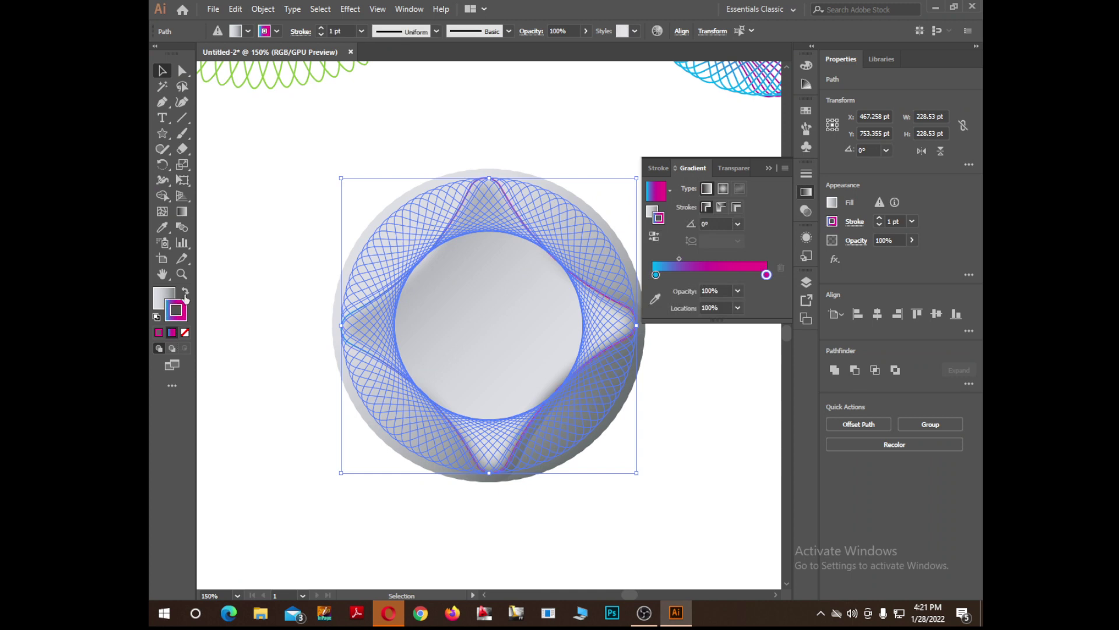
click(399, 150)
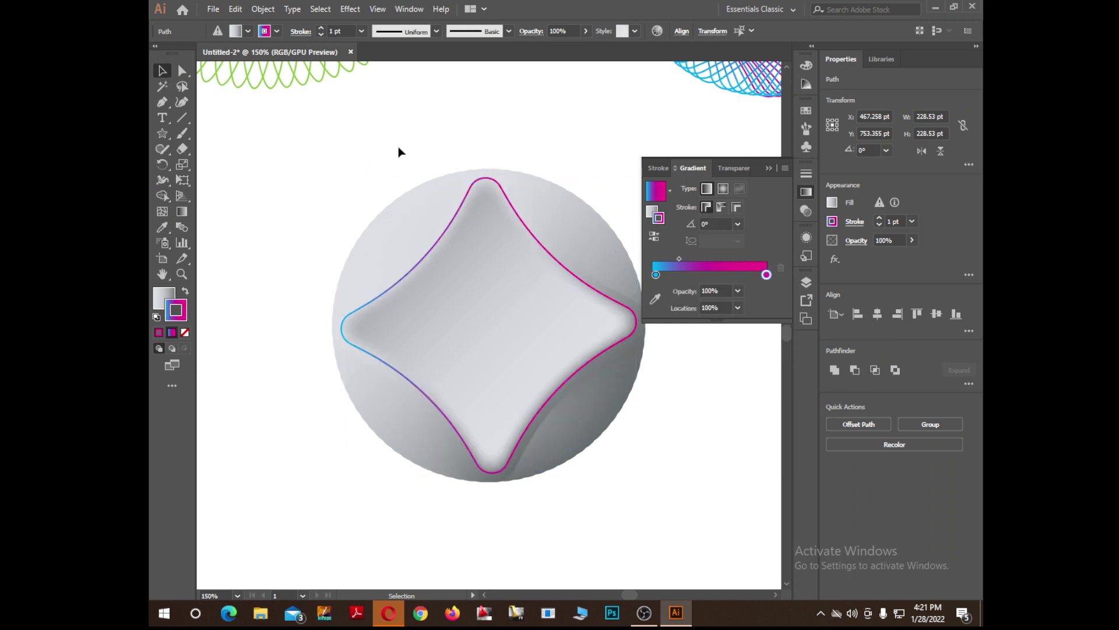
click(768, 167)
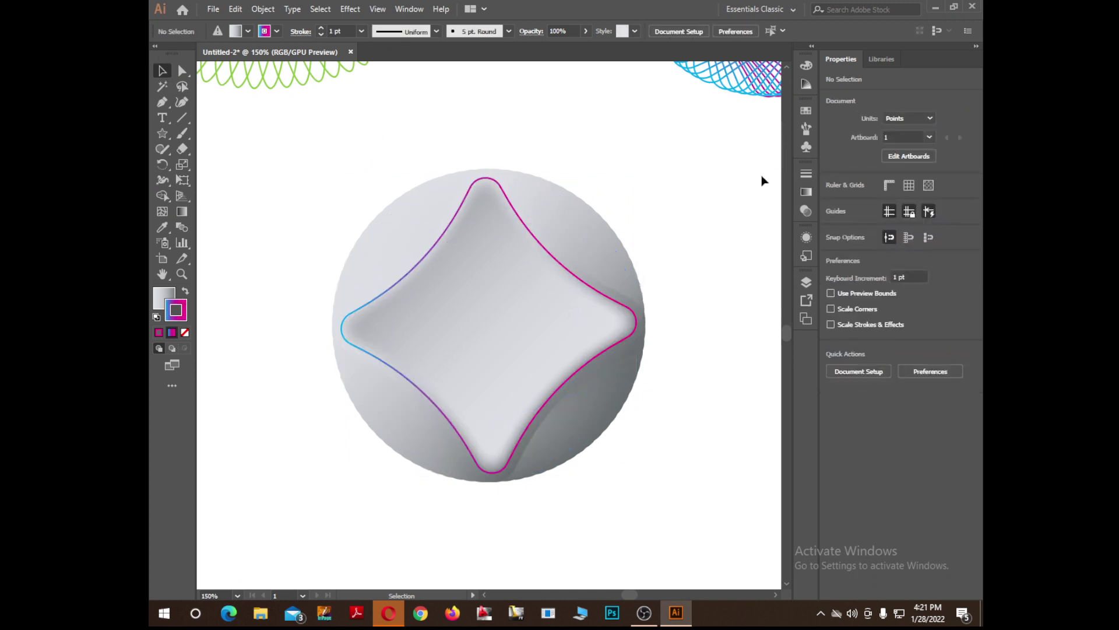
Step: Remove the grey gradient fill from all stars of the styled ring and deselect them
click(440, 384)
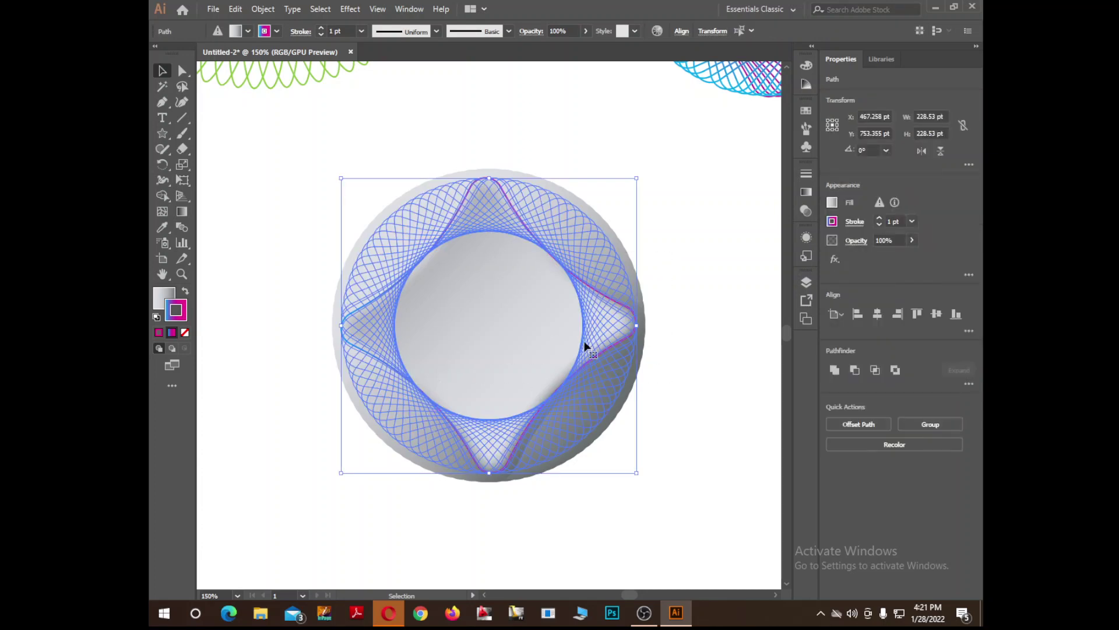
click(161, 295)
click(186, 334)
click(278, 290)
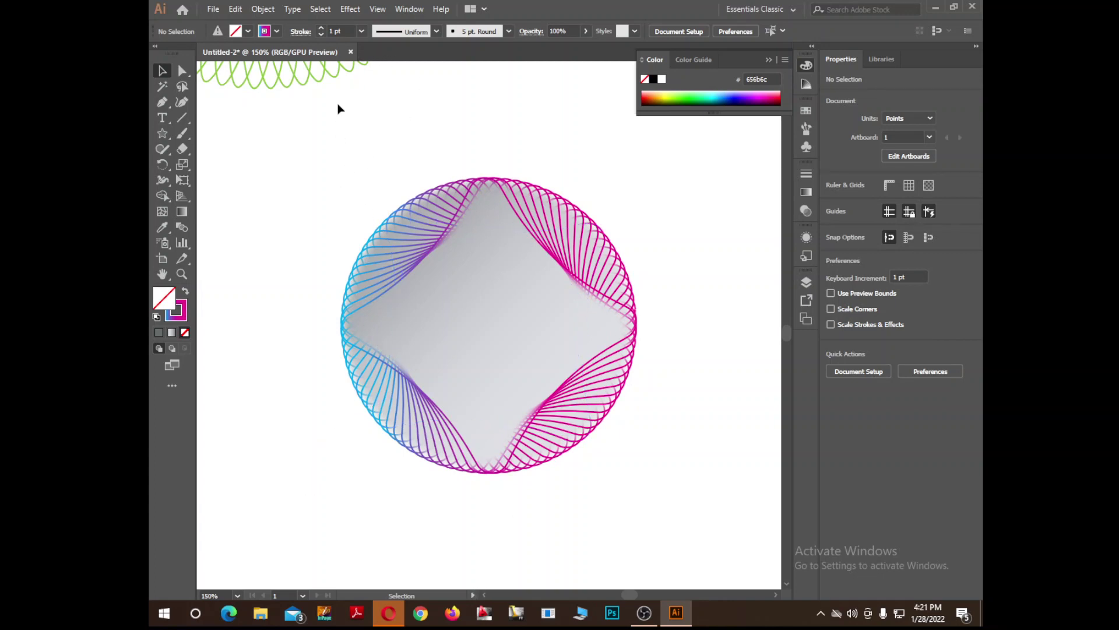
click(644, 614)
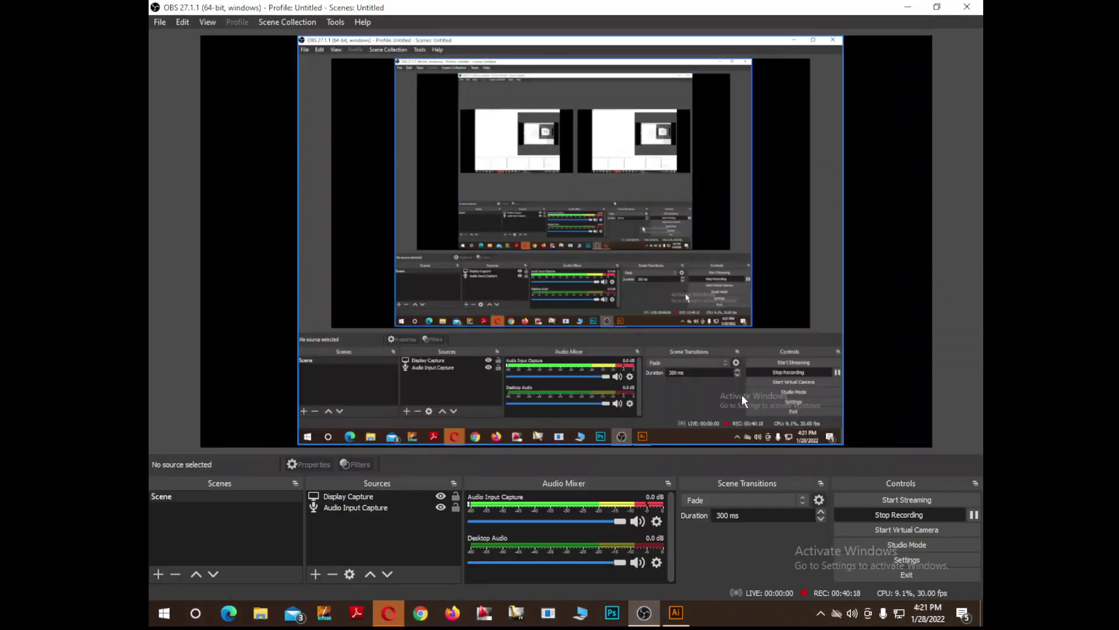